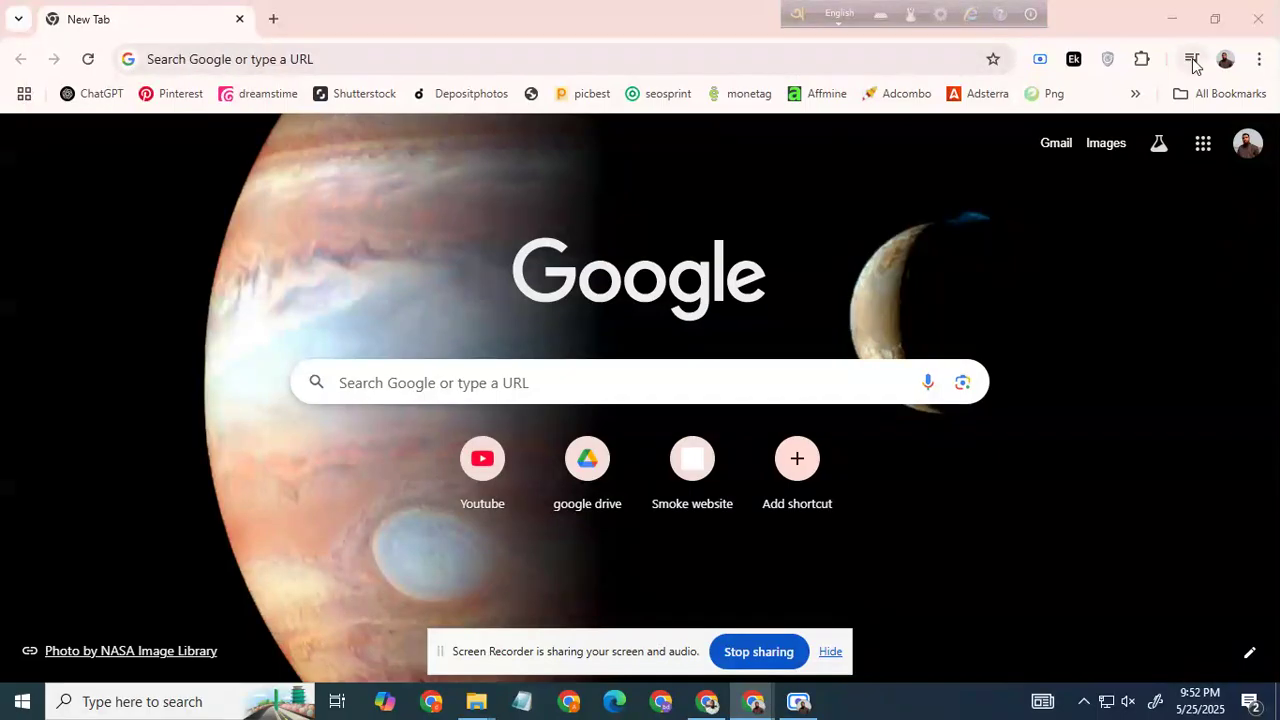
Switch to the browser window holding the Google Meet call and open the YouTube home page in its YouTube tab
click(707, 701)
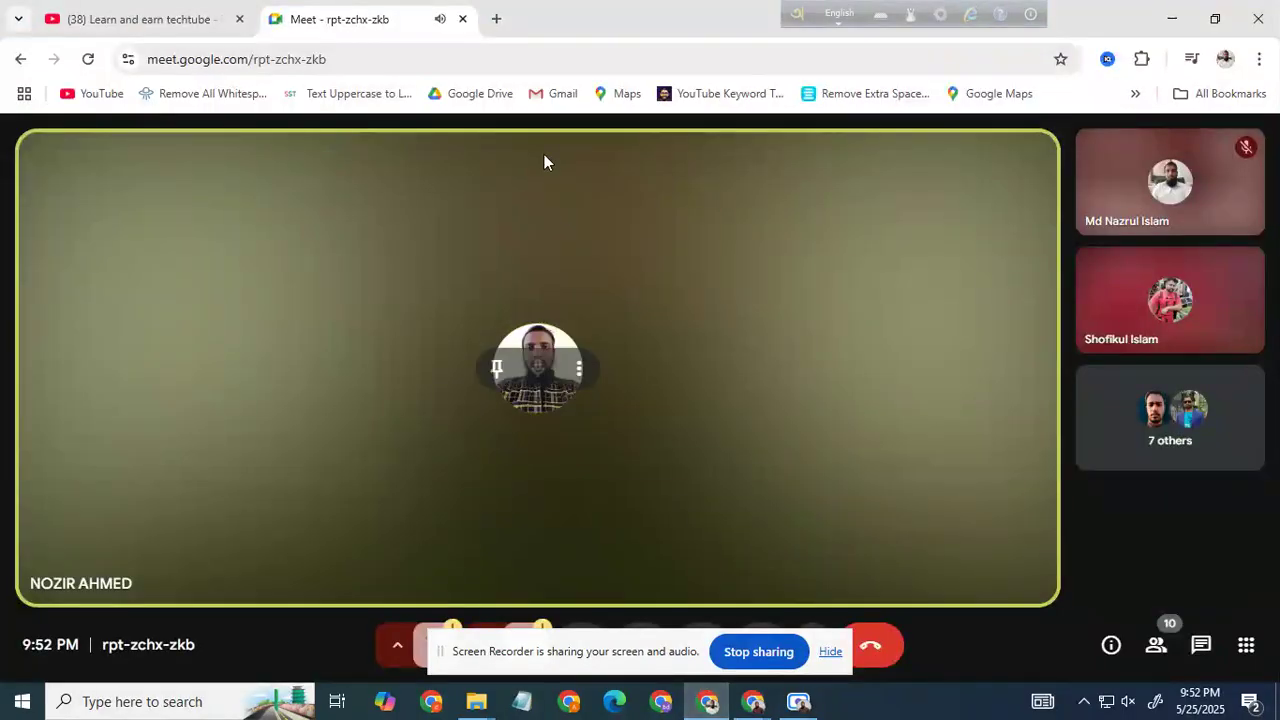
click(128, 21)
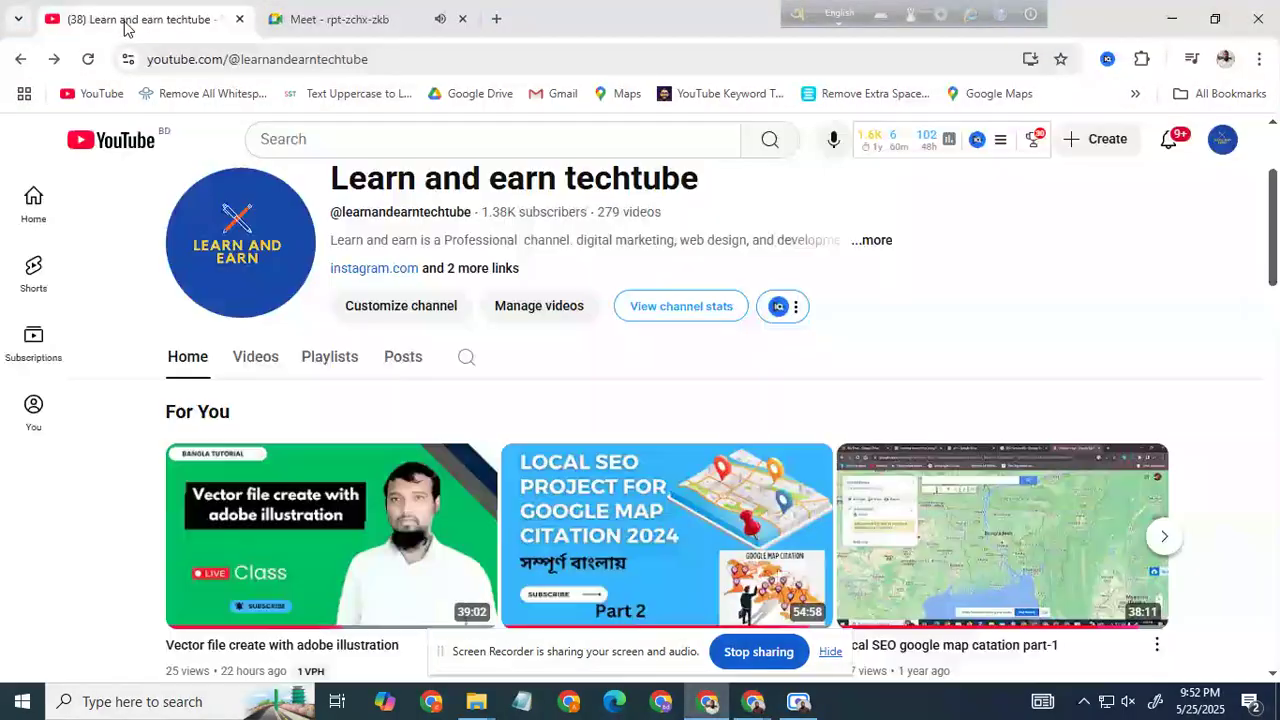
click(115, 146)
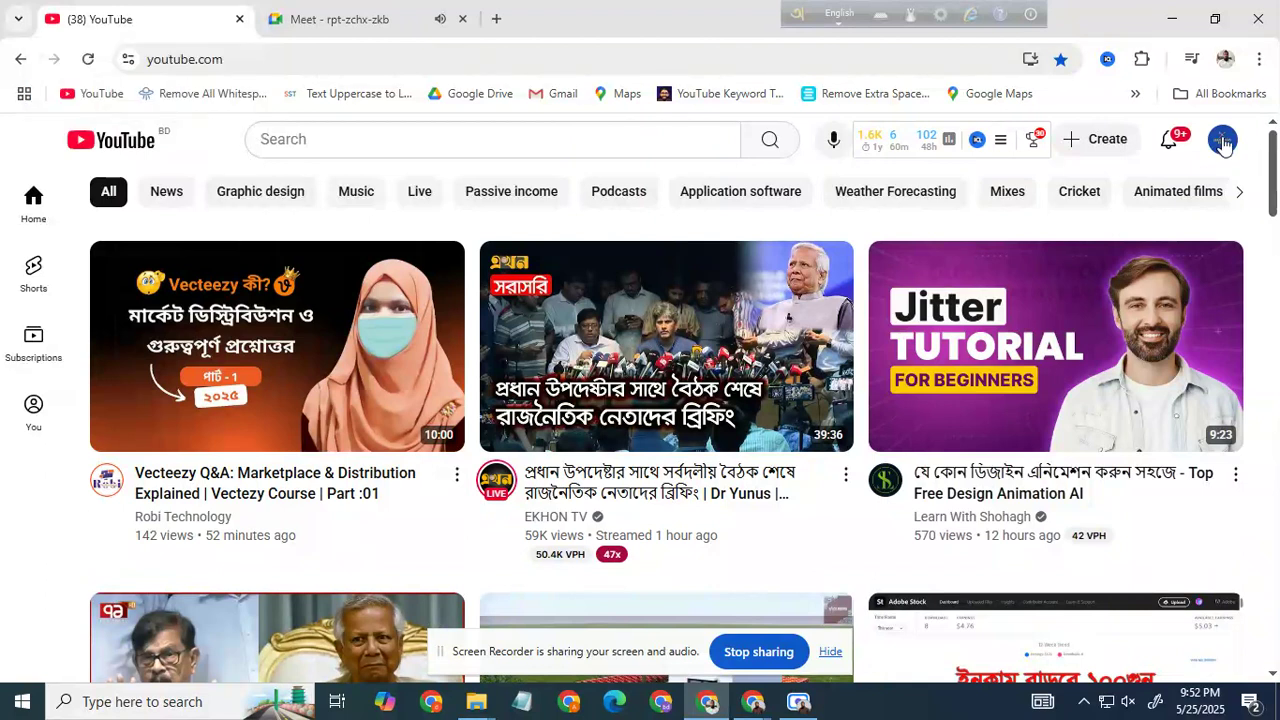
Return to the Google Meet call and start presenting the entire screen to the participants
click(753, 703)
click(744, 697)
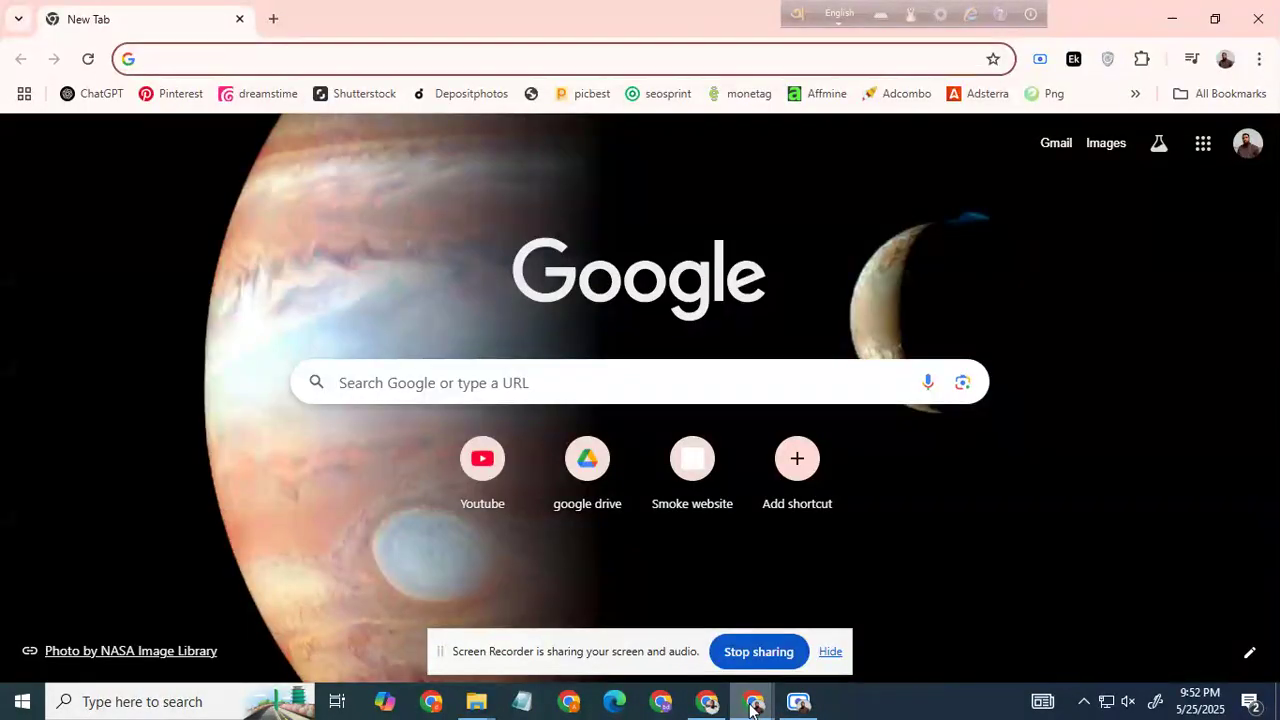
click(711, 704)
click(373, 18)
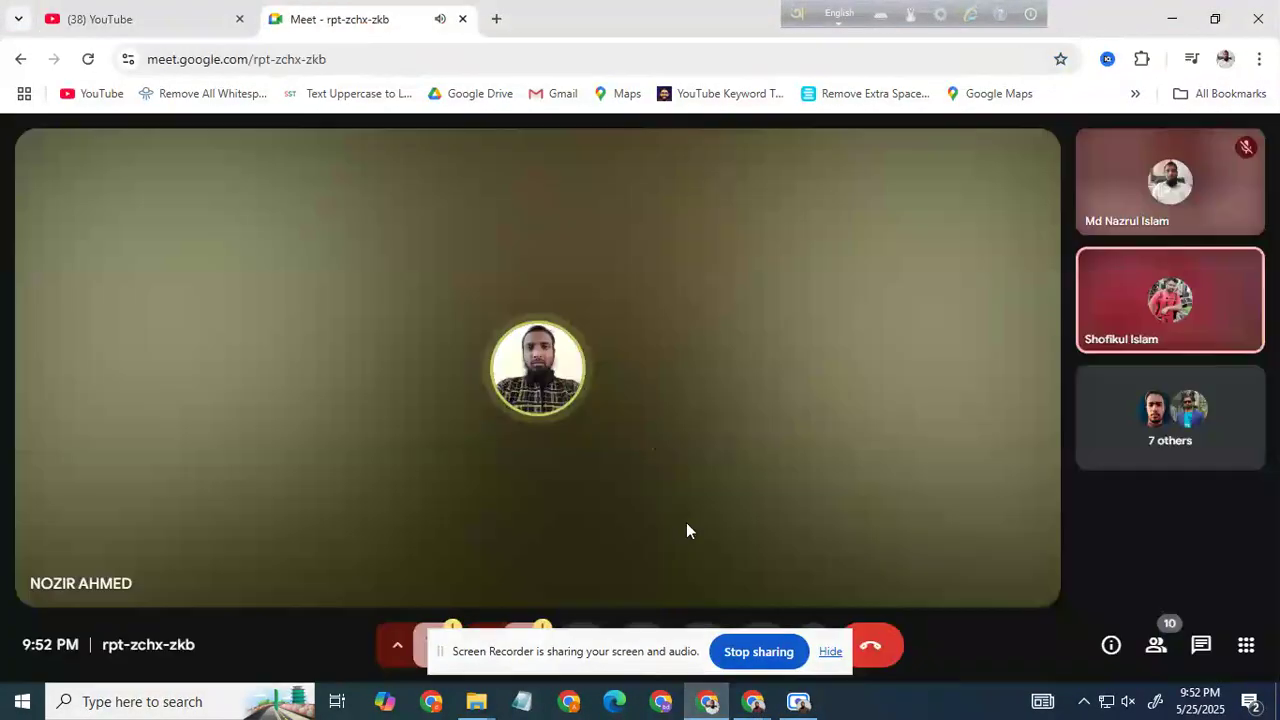
click(838, 657)
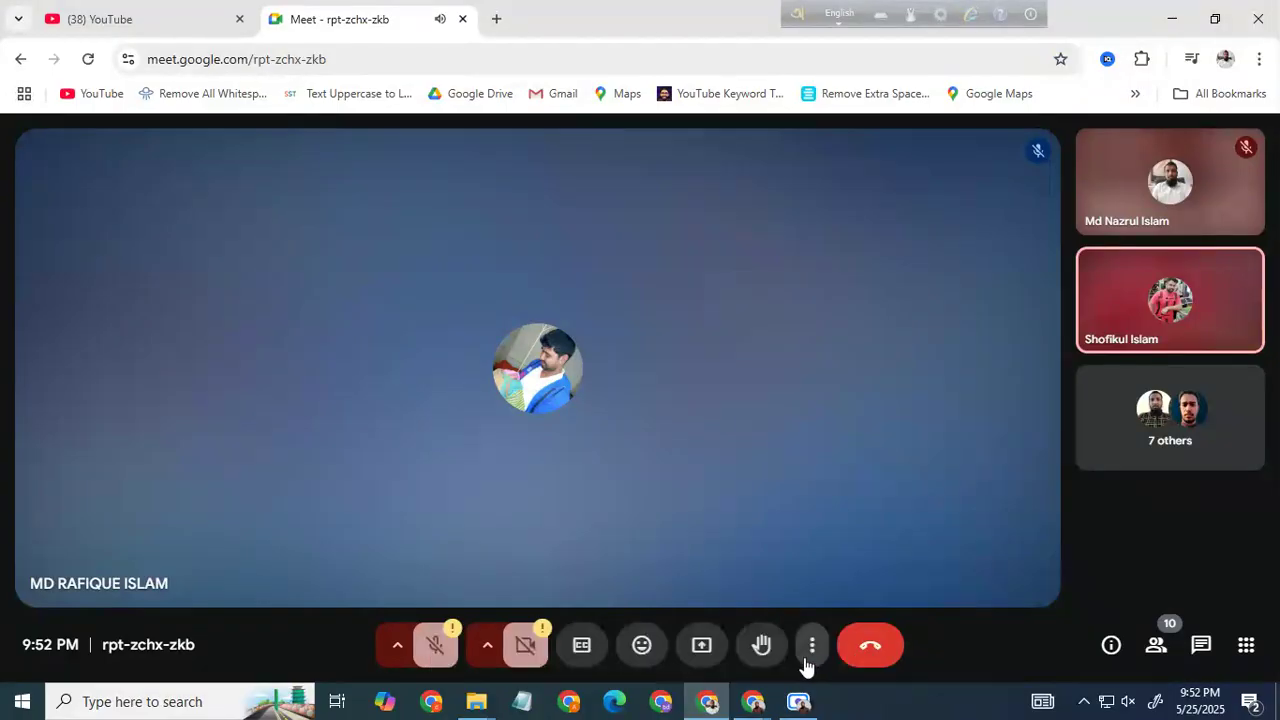
click(708, 660)
click(803, 170)
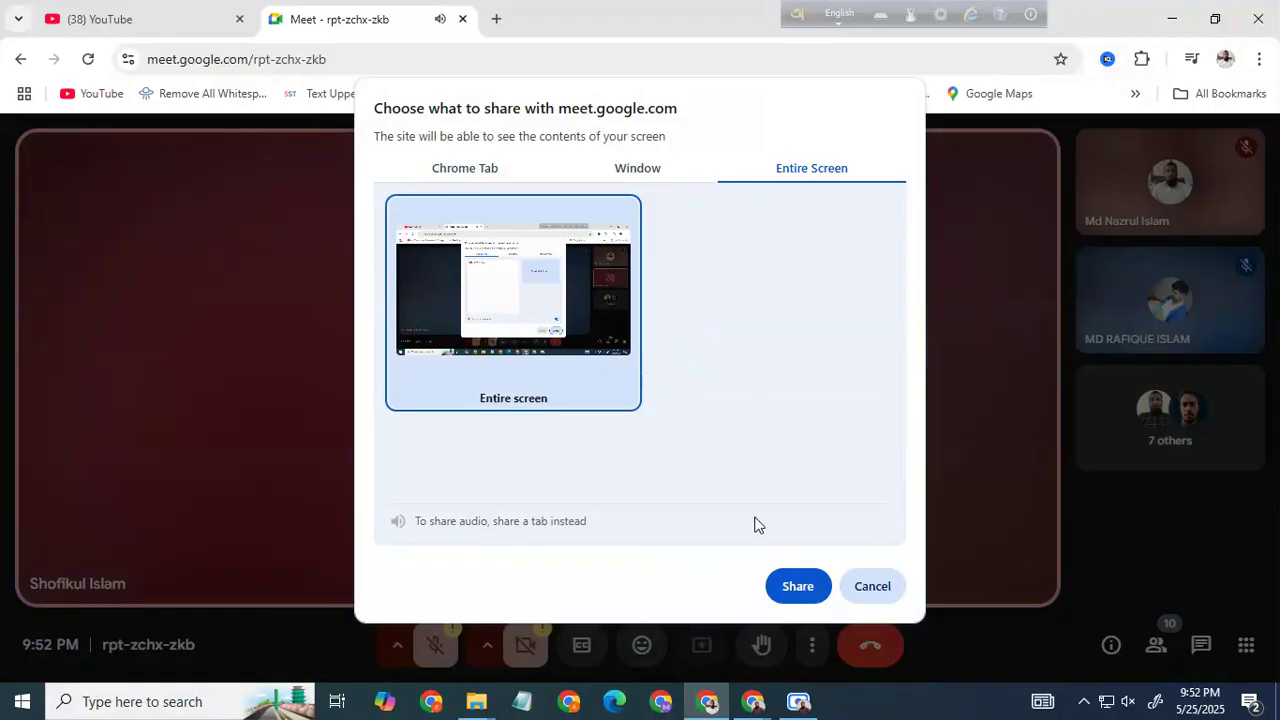
click(798, 588)
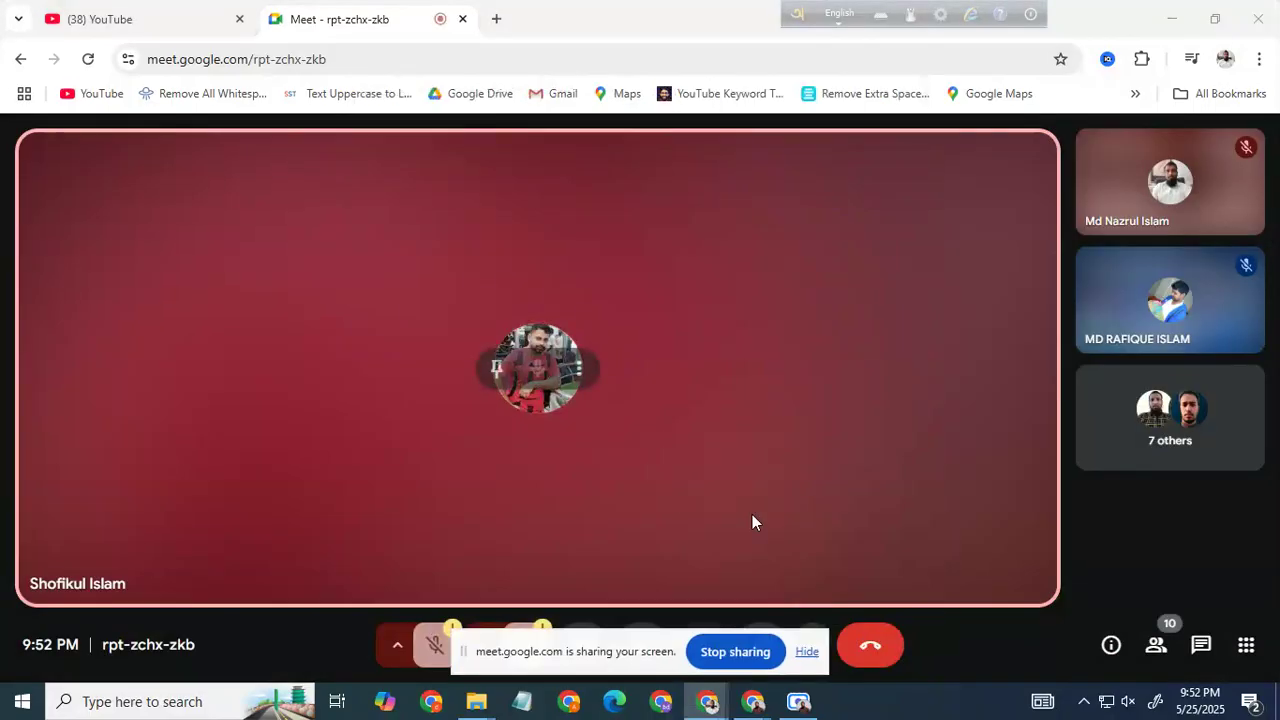
Go back to the YouTube home page and look over the recommended videos
click(108, 22)
mouse_move(522, 333)
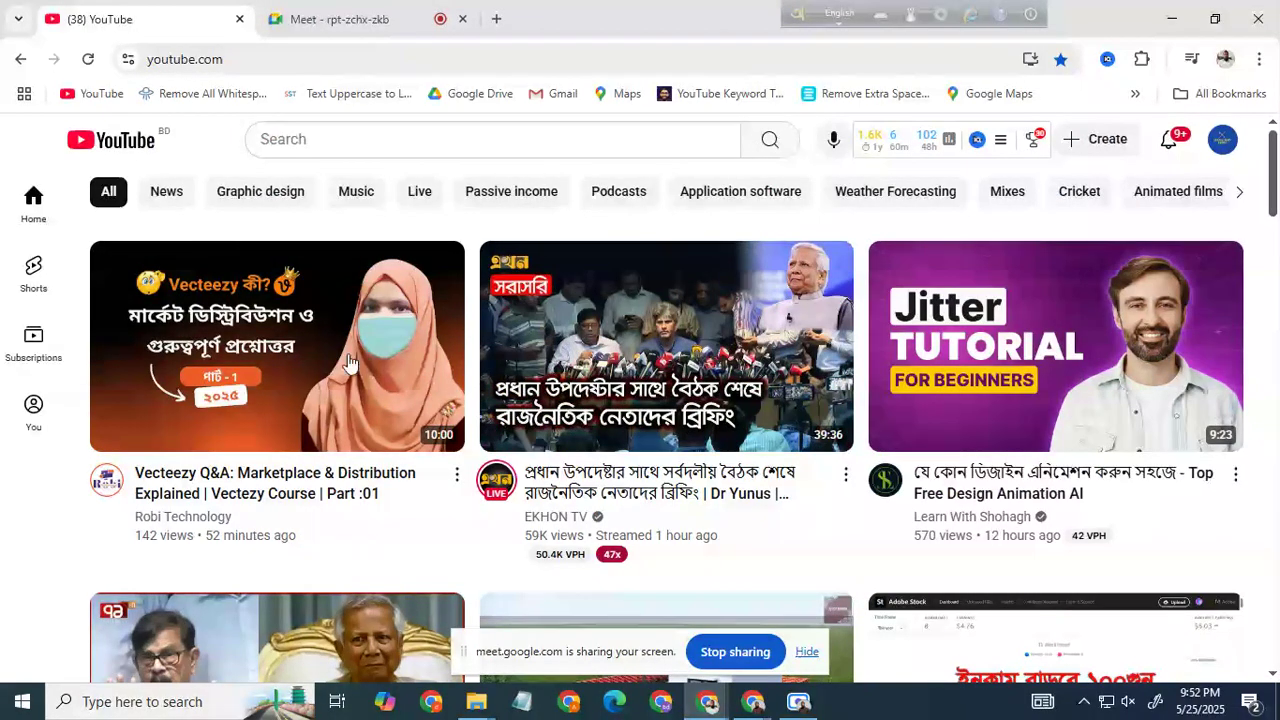
scroll(328, 357, down, 3)
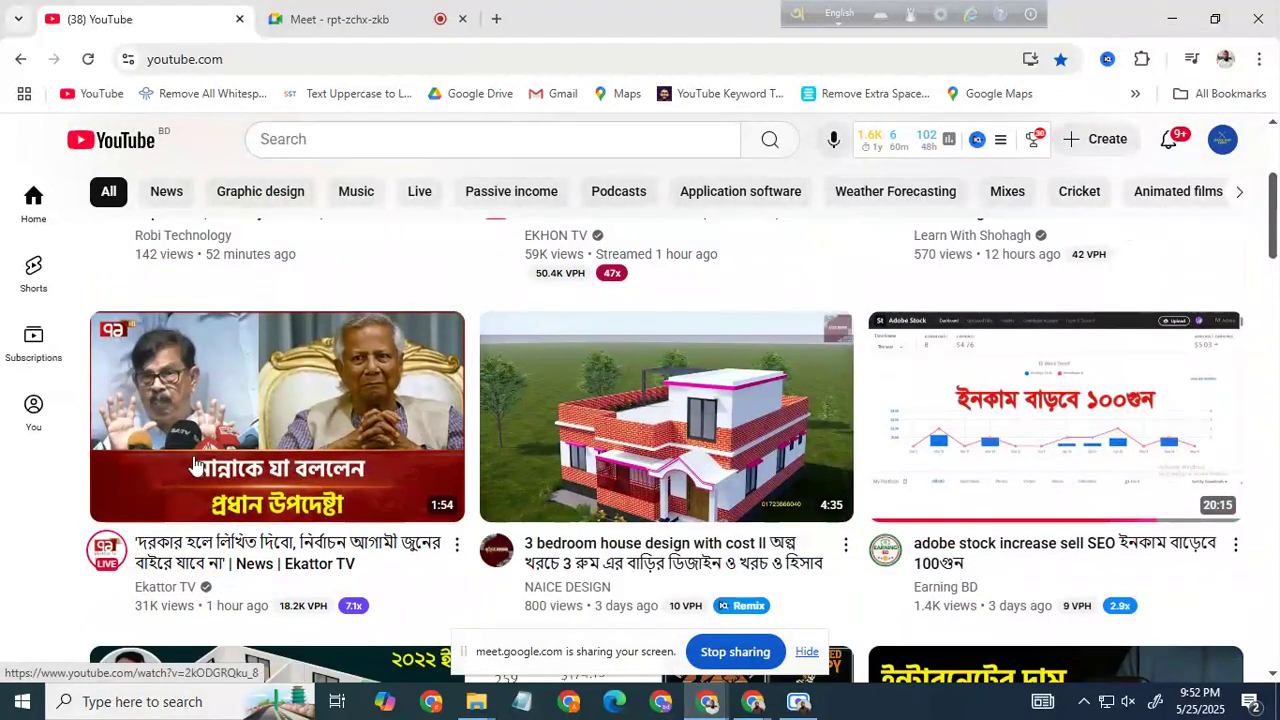
scroll(328, 357, up, 3)
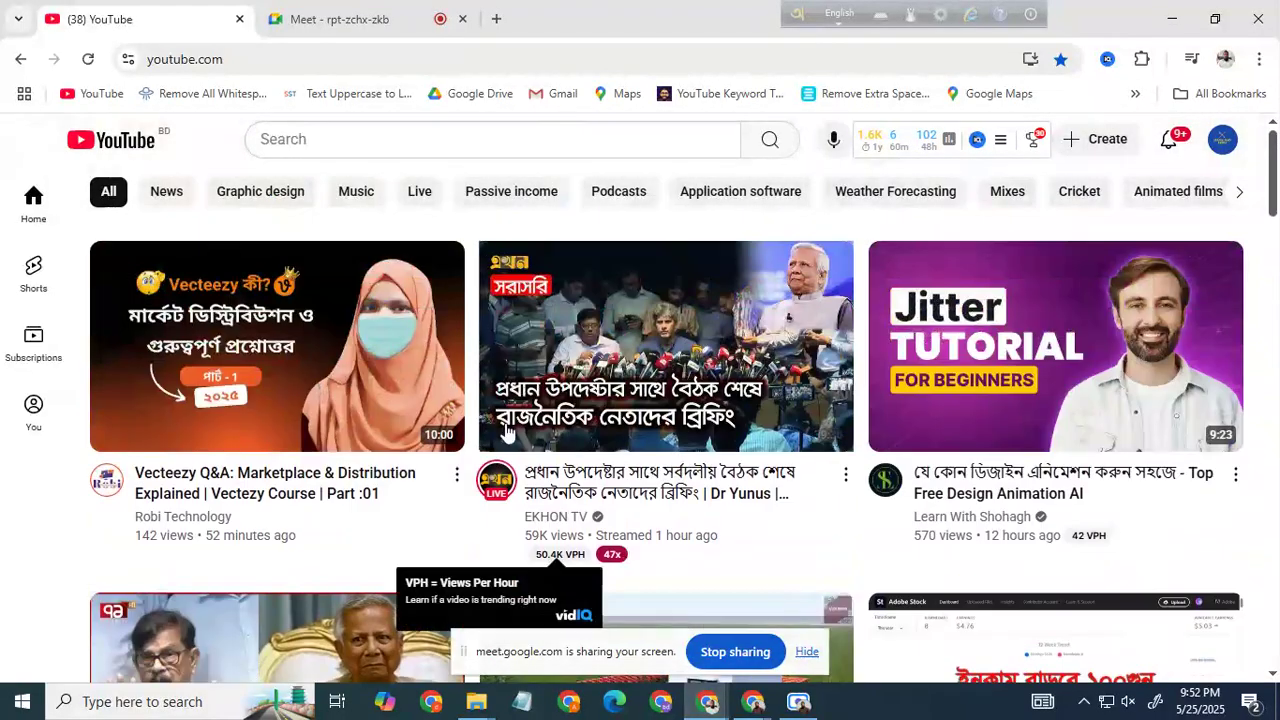
click(1221, 145)
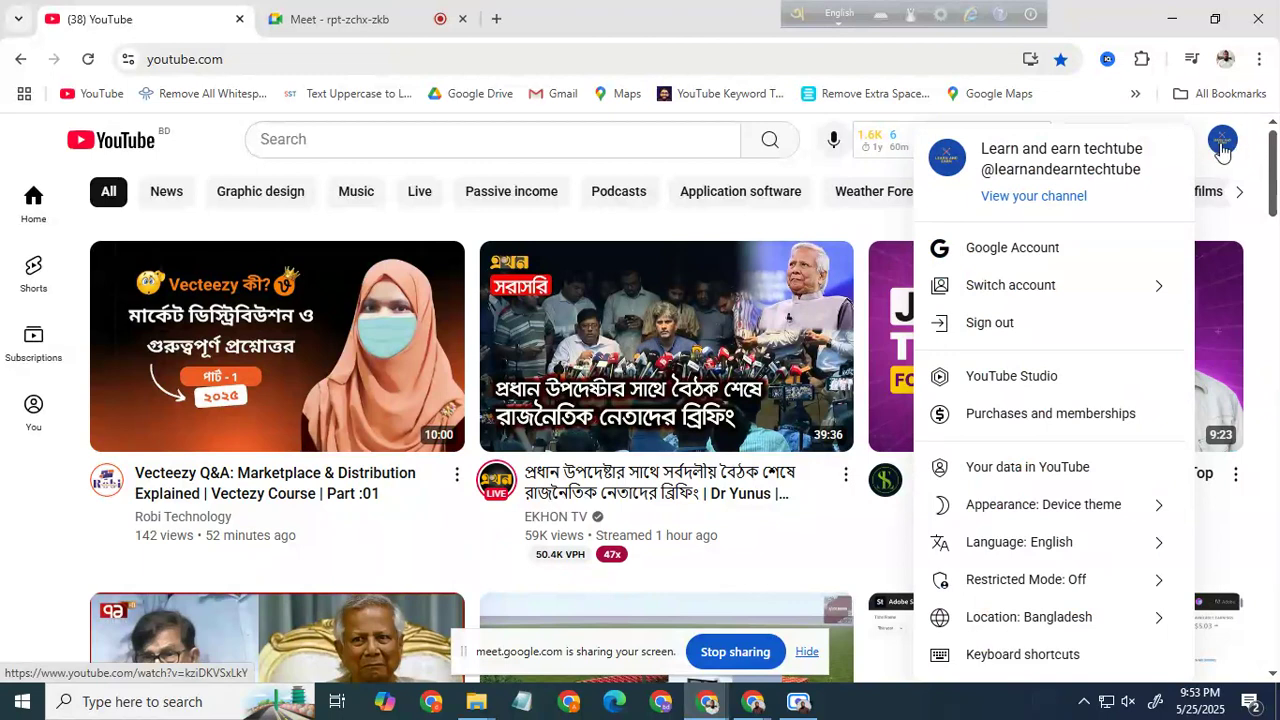
click(1220, 145)
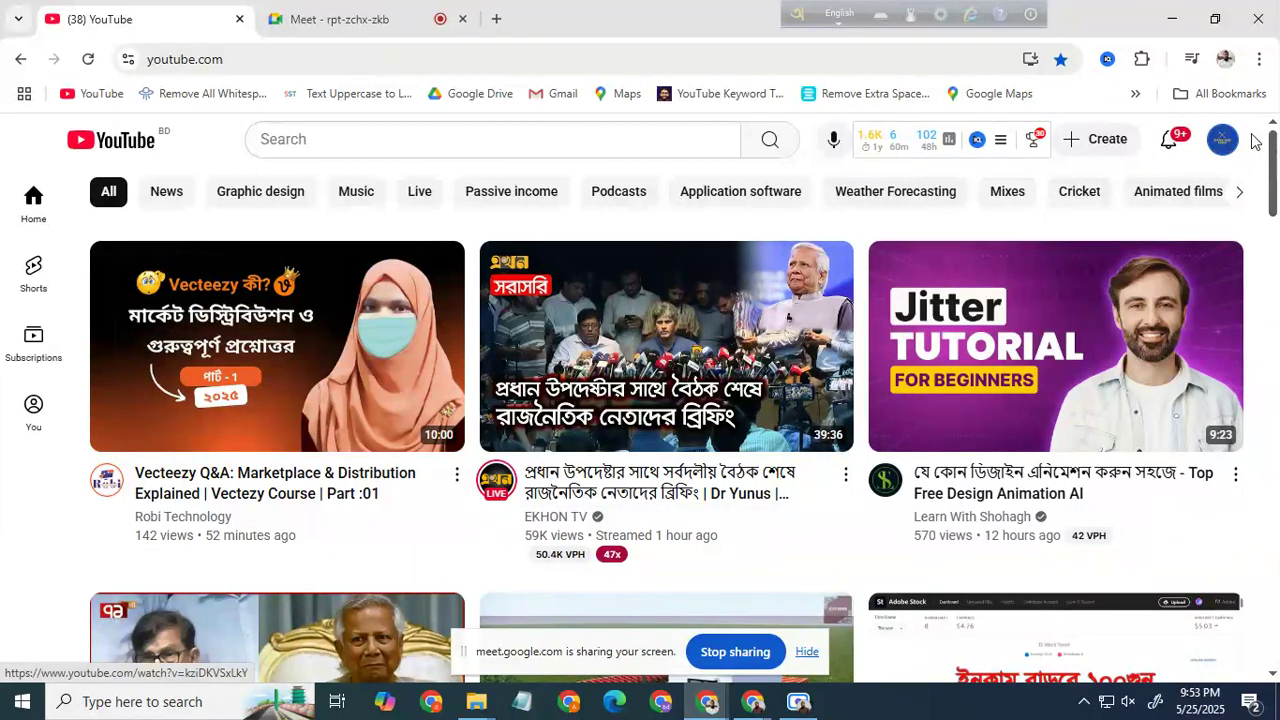
click(1216, 150)
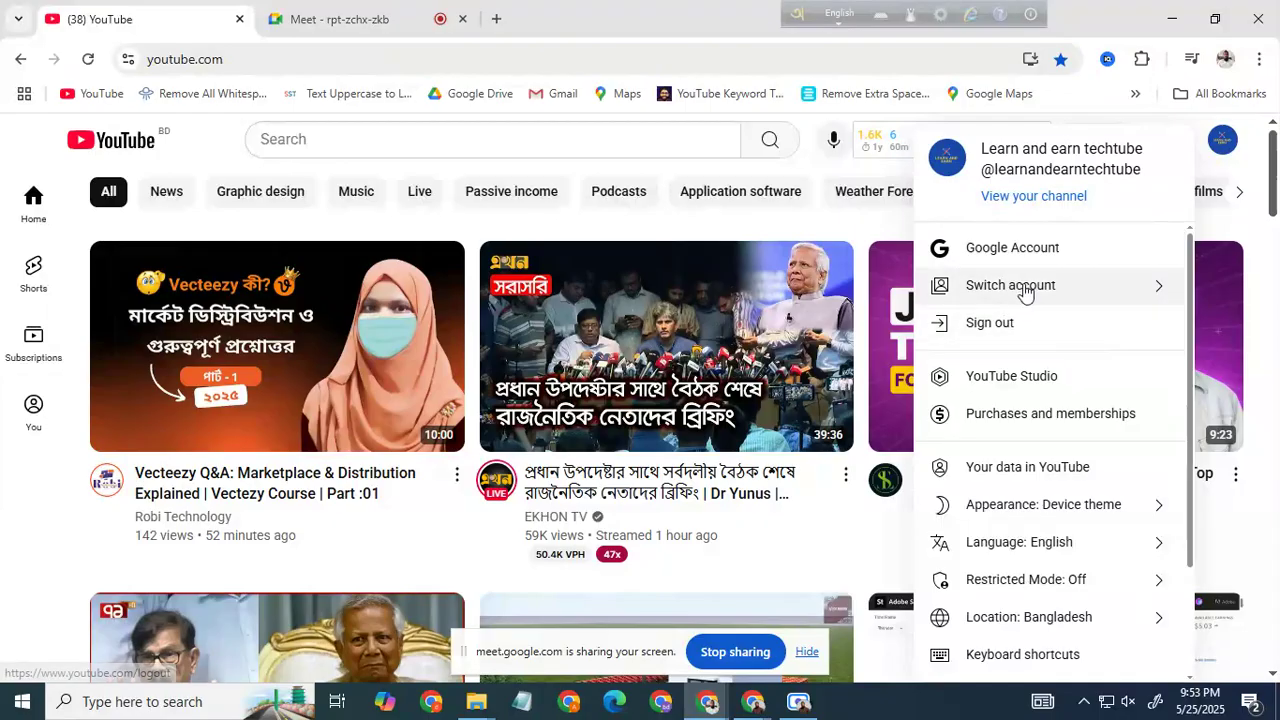
click(1041, 289)
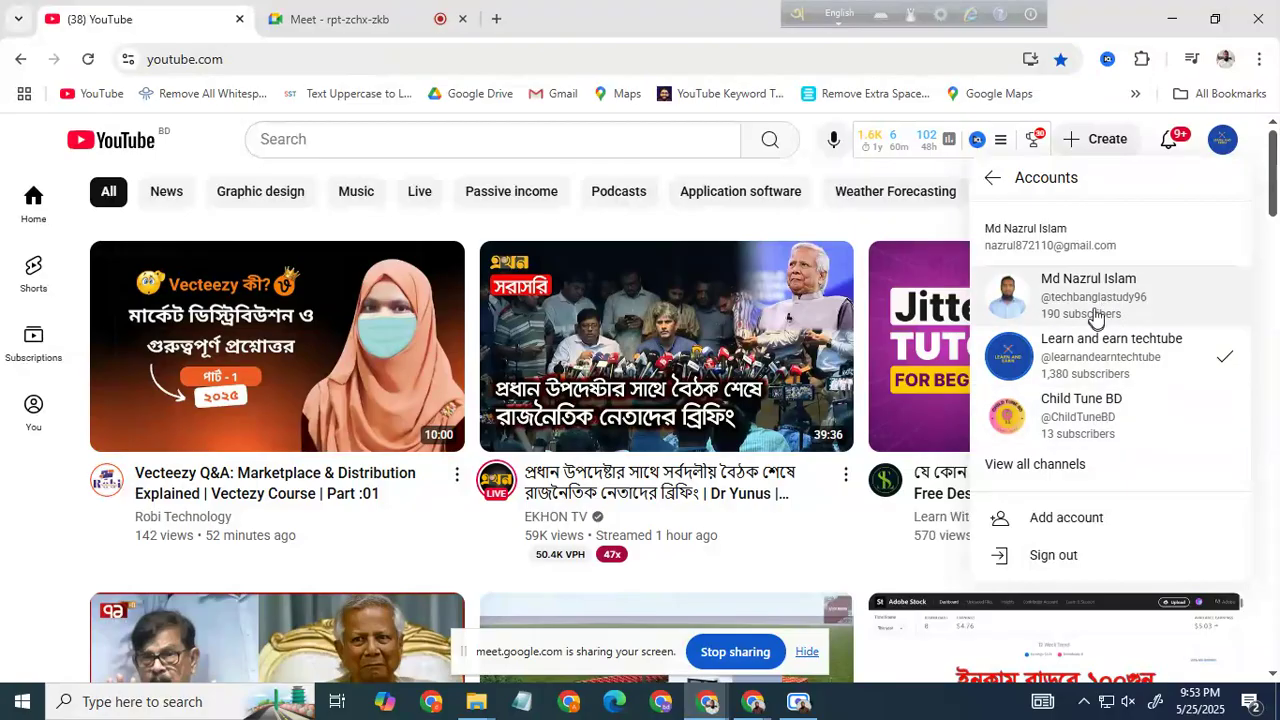
click(1216, 148)
click(1216, 148)
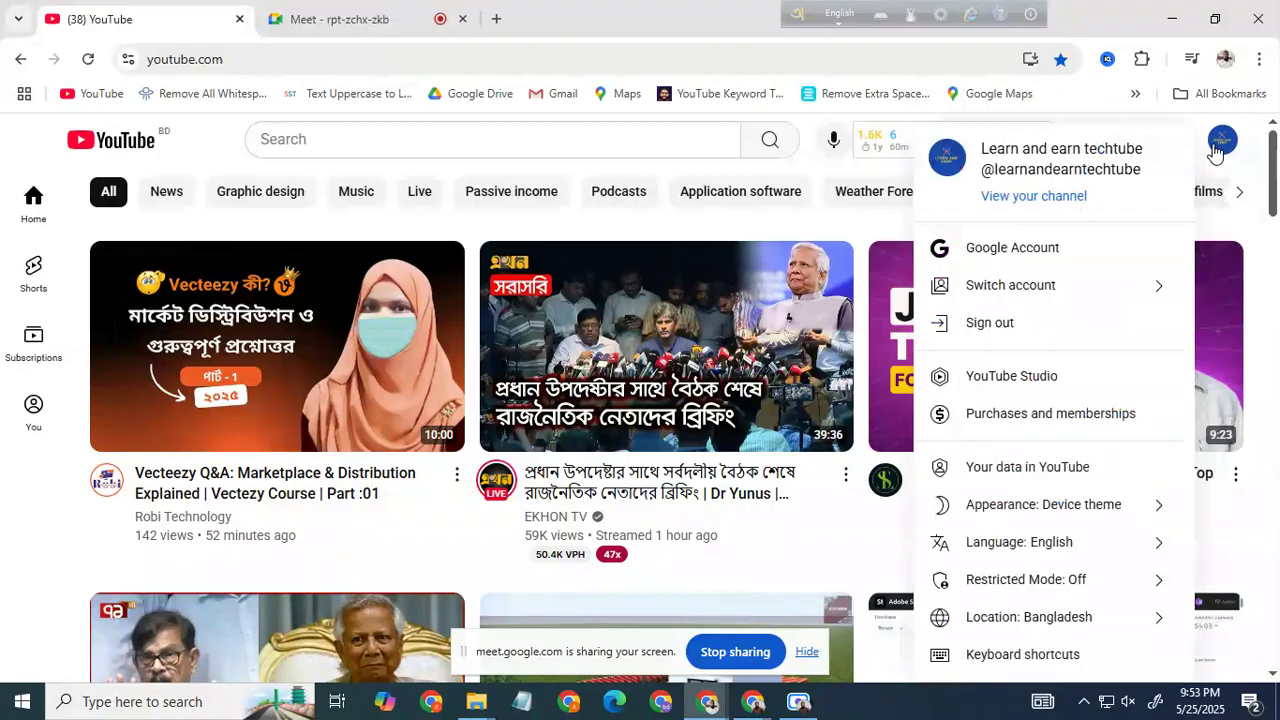
click(1222, 145)
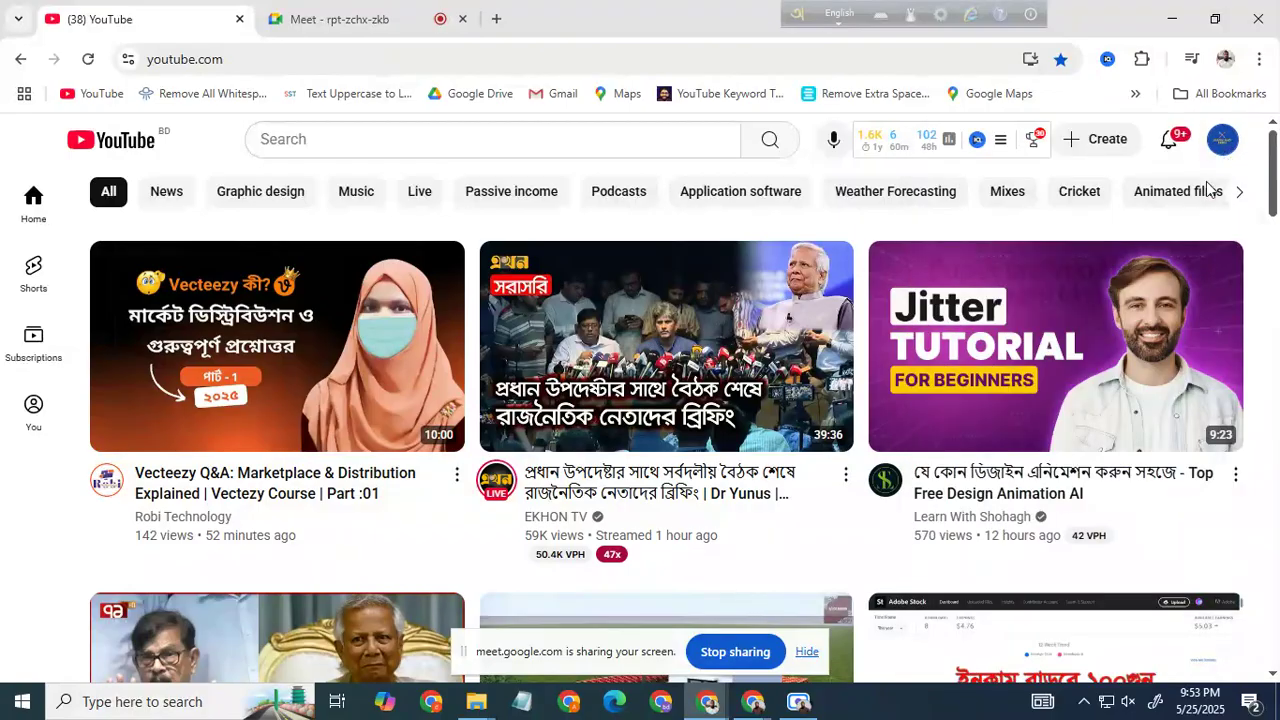
Switch YouTube to the first channel in the account list, the one with 190 subscribers
click(1218, 145)
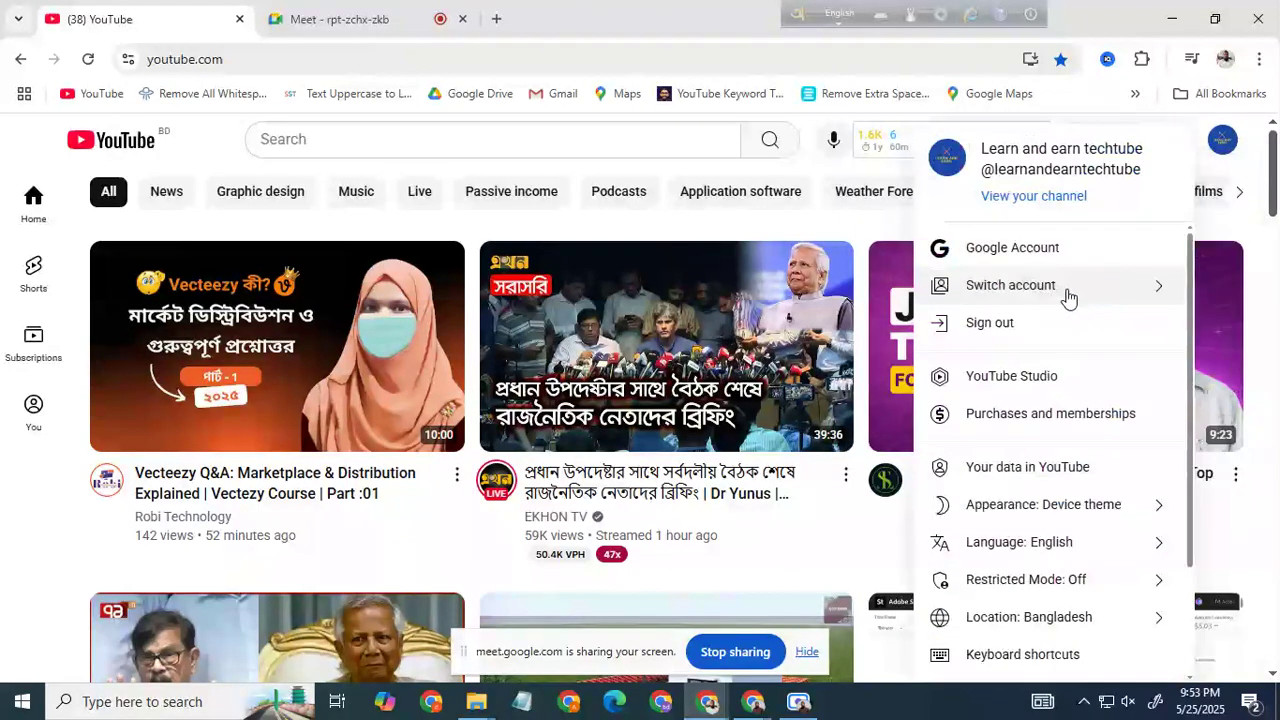
click(1062, 291)
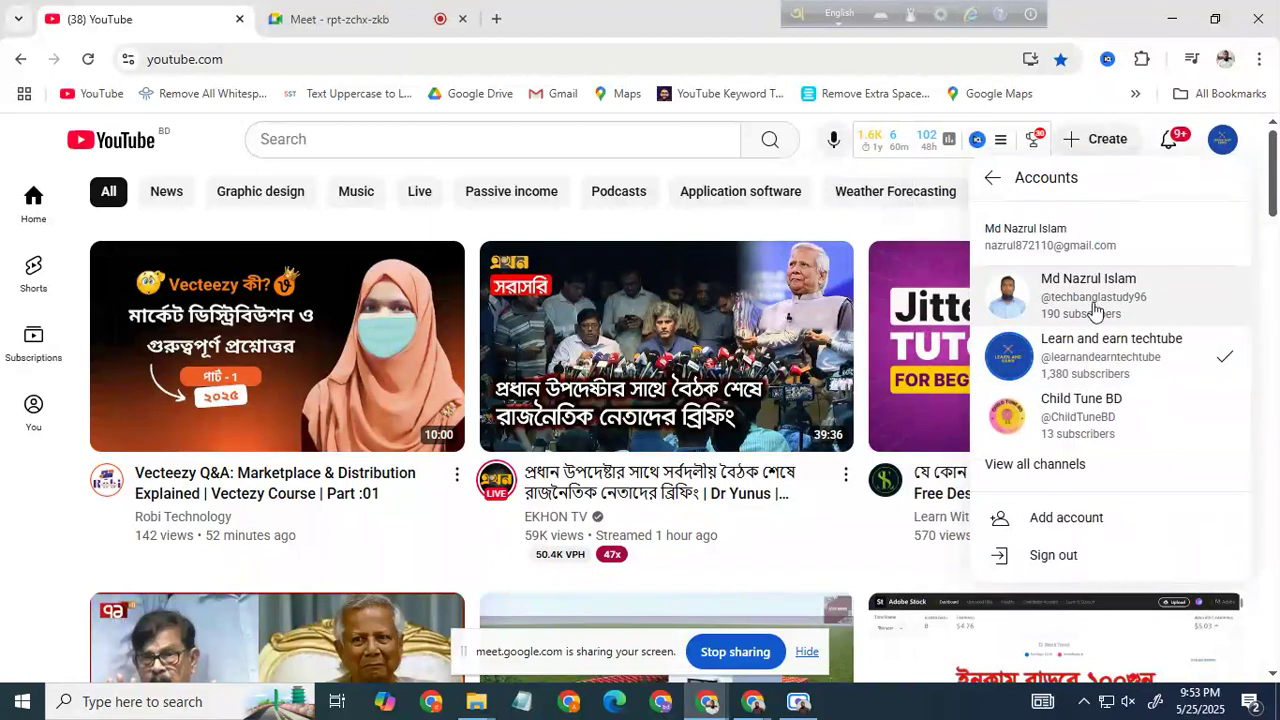
click(1094, 305)
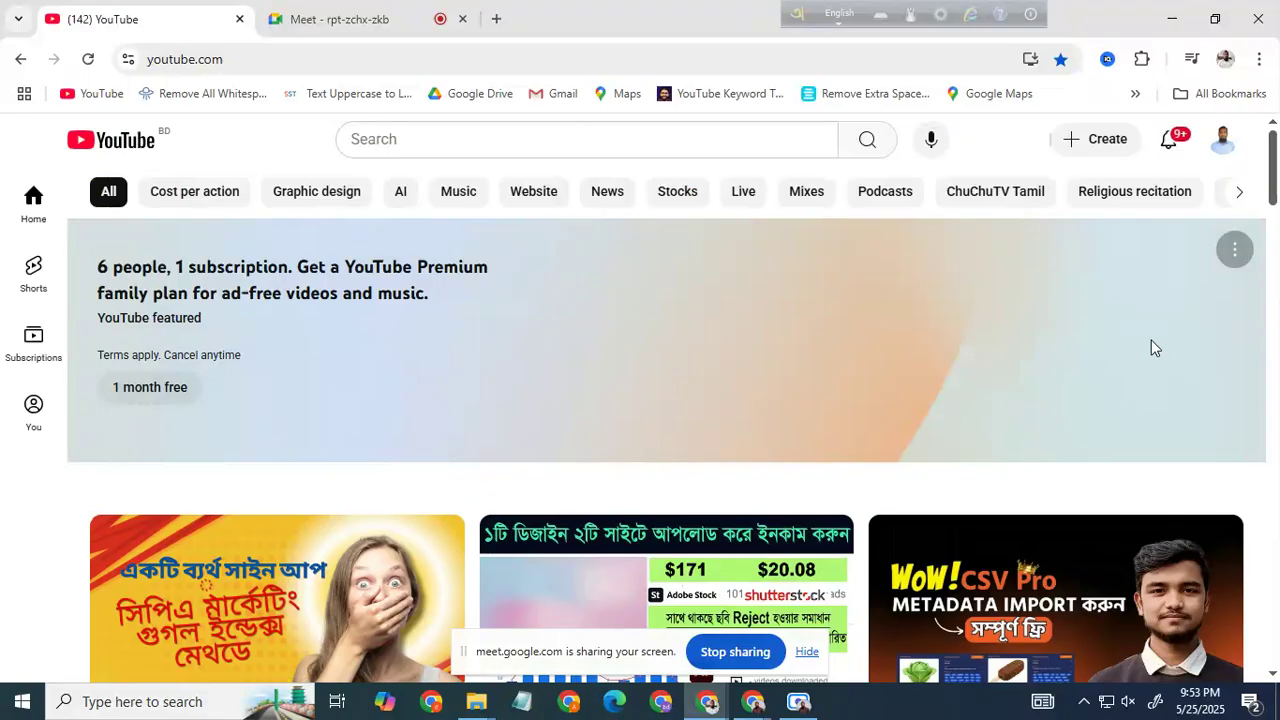
Start a video upload and choose the file "Youtube Channel Create and customize" from New folder (4) on drive D
click(1105, 150)
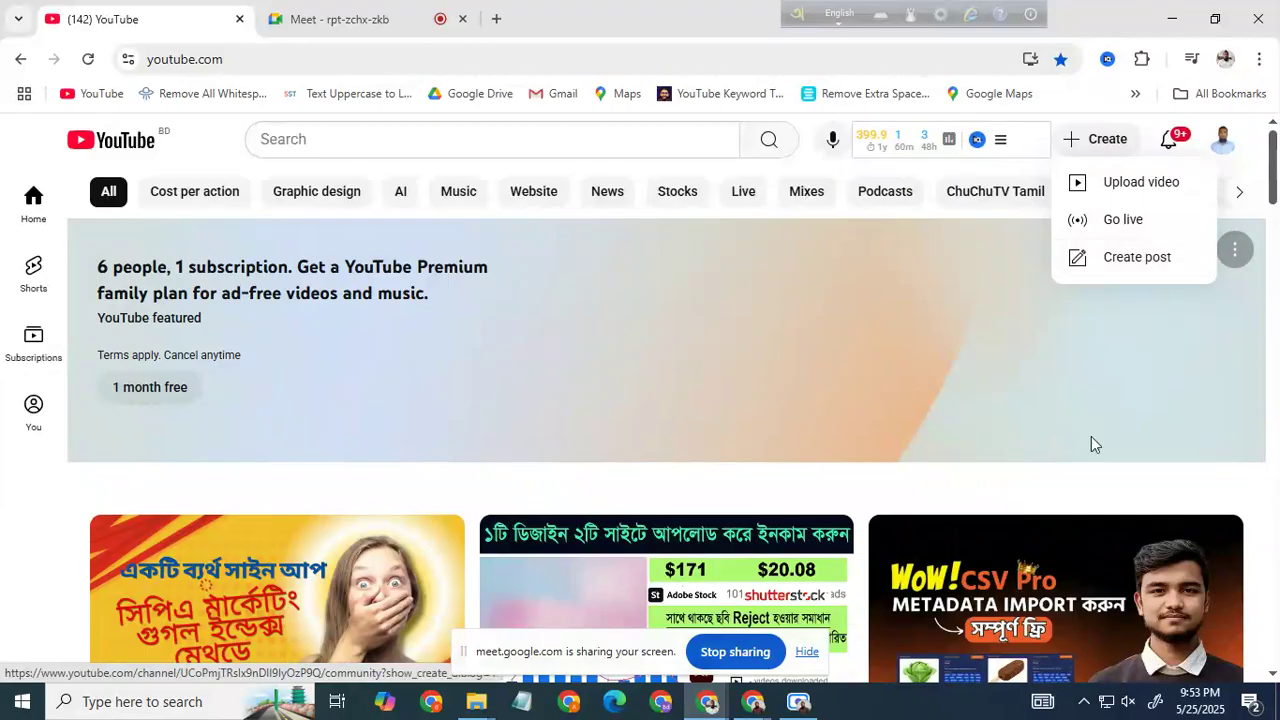
click(1130, 188)
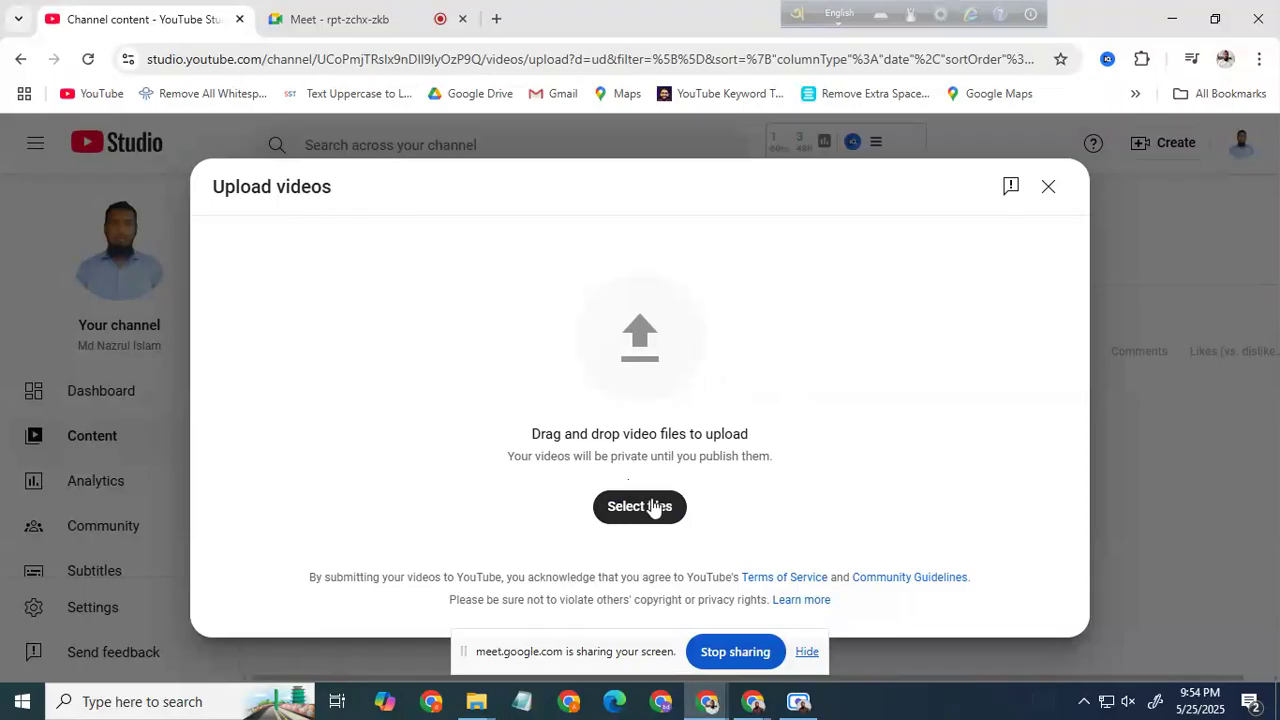
click(652, 507)
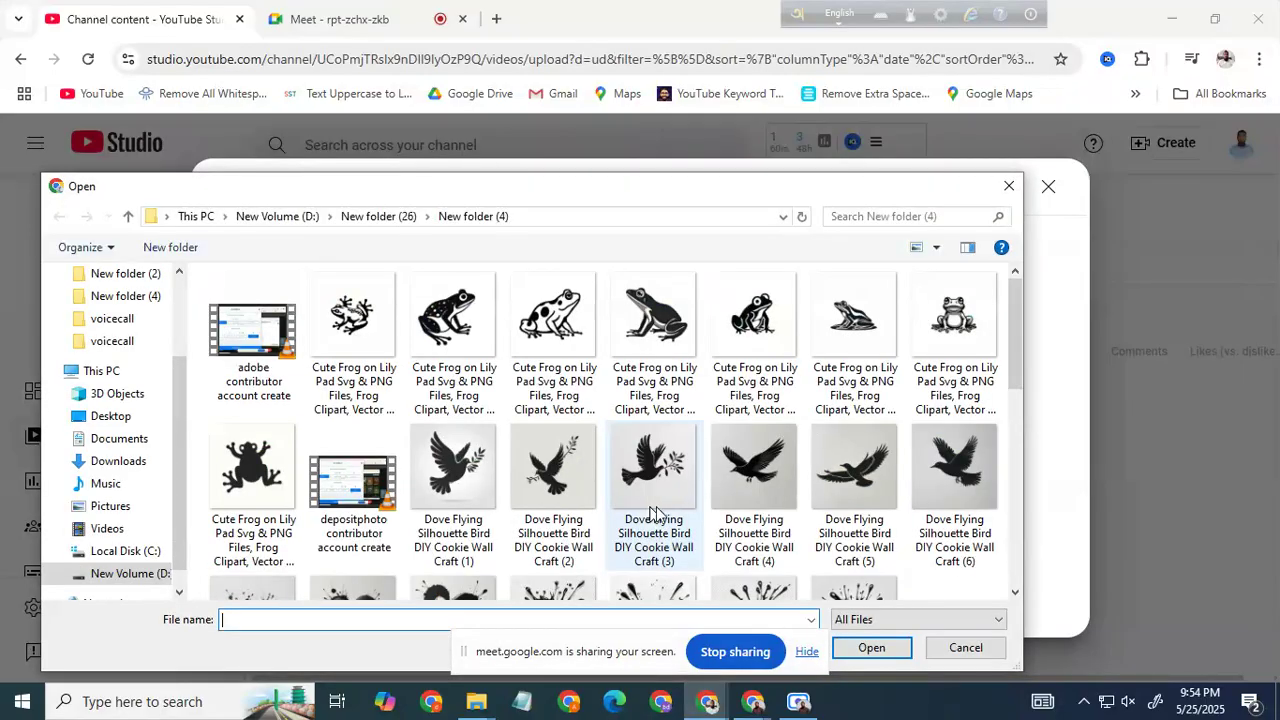
drag(746, 193, 773, 136)
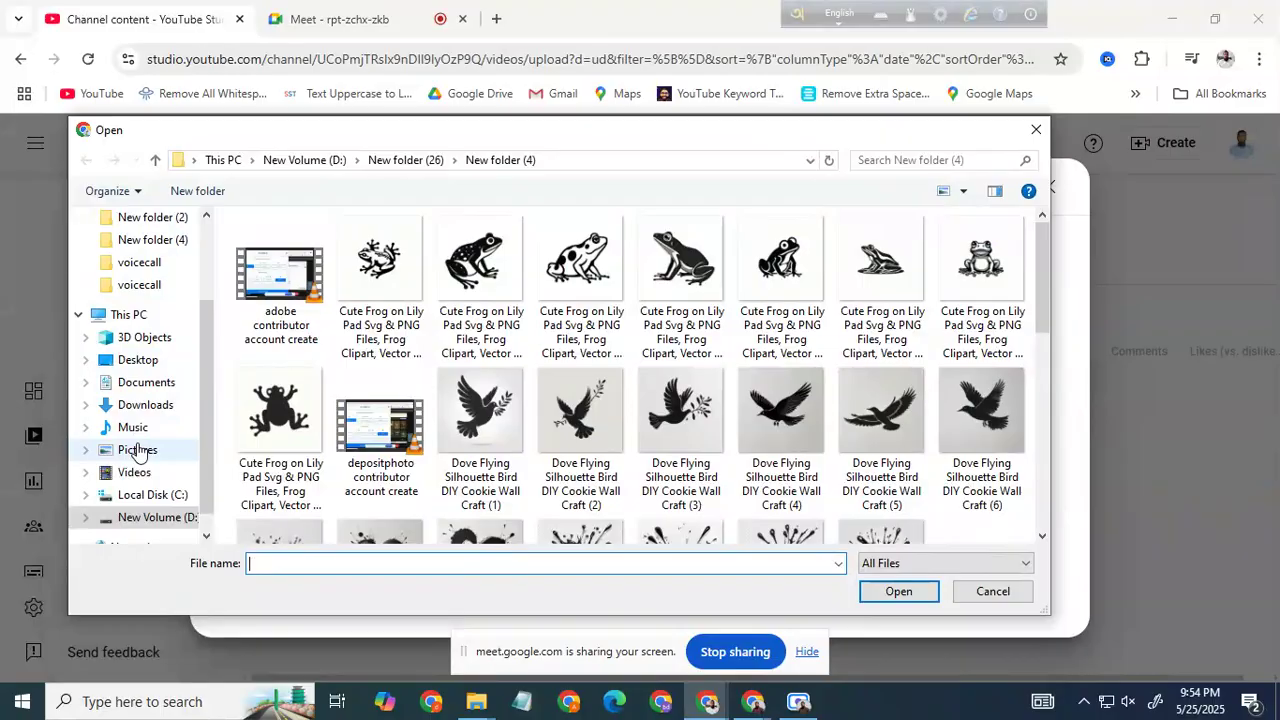
scroll(534, 371, down, 2)
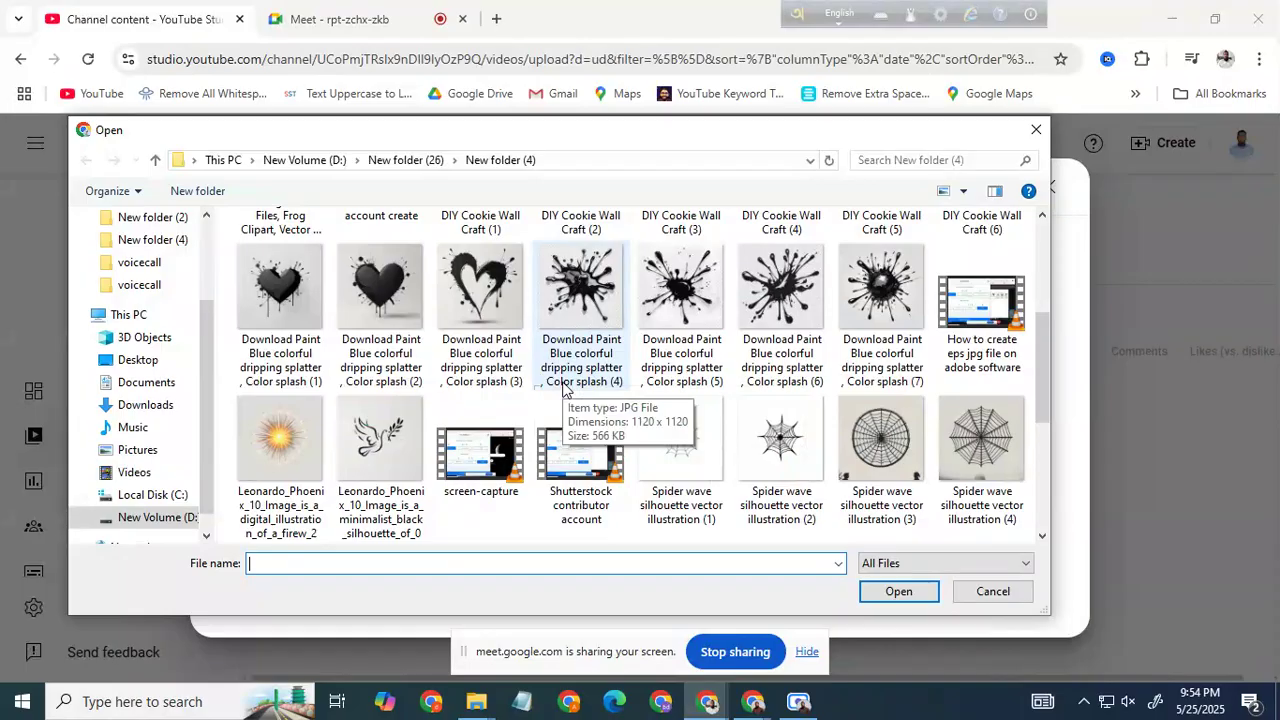
scroll(563, 388, down, 2)
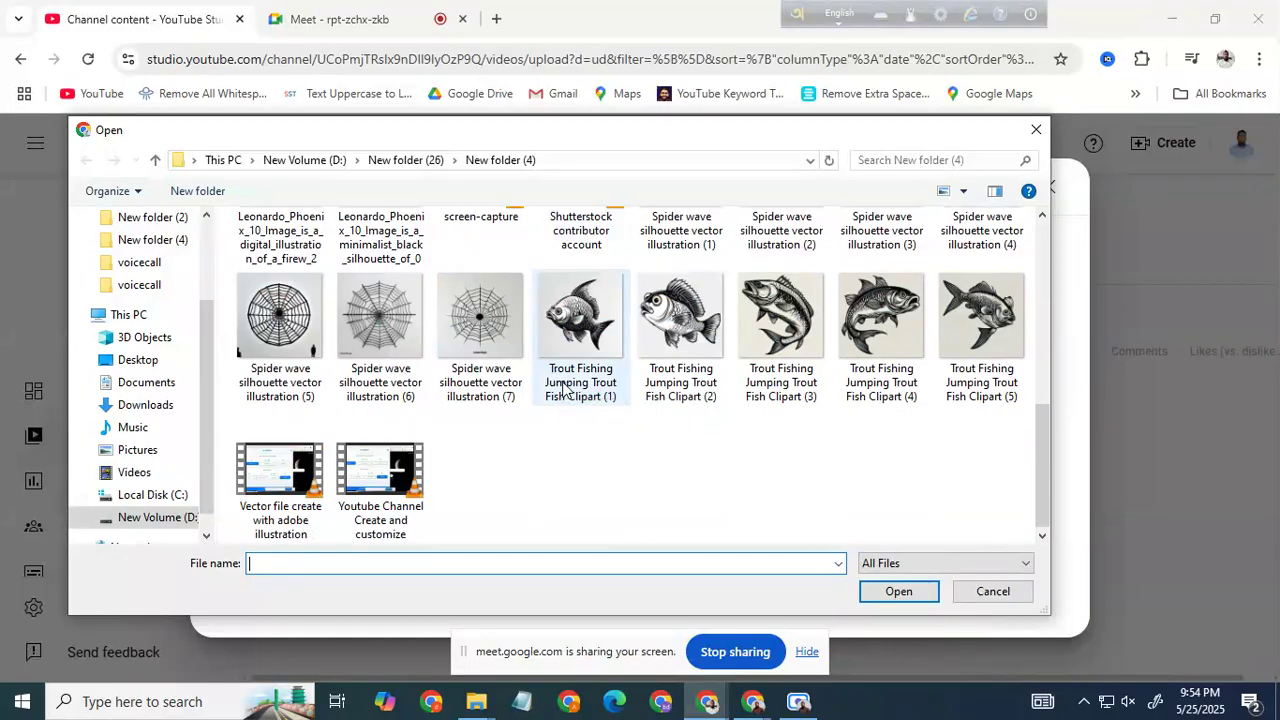
double_click(383, 477)
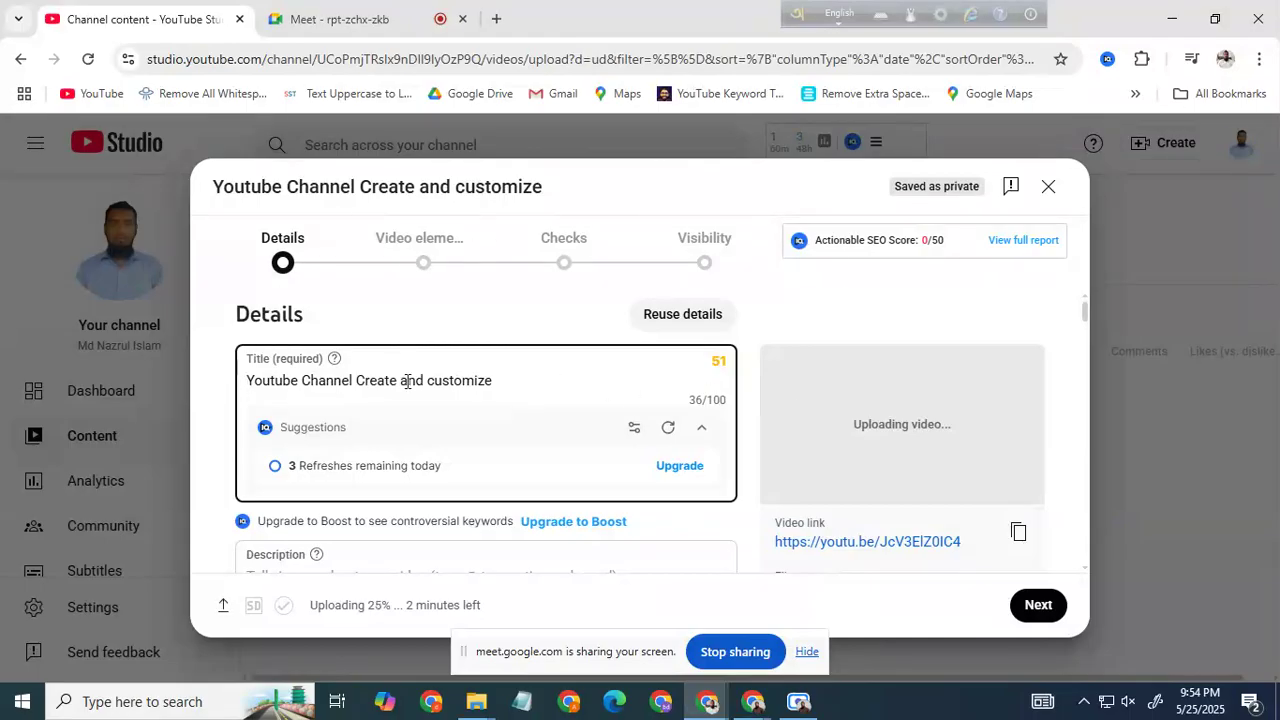
scroll(506, 420, down, 1)
drag(409, 612, 486, 608)
triple_click(466, 608)
triple_click(486, 608)
drag(405, 608, 470, 608)
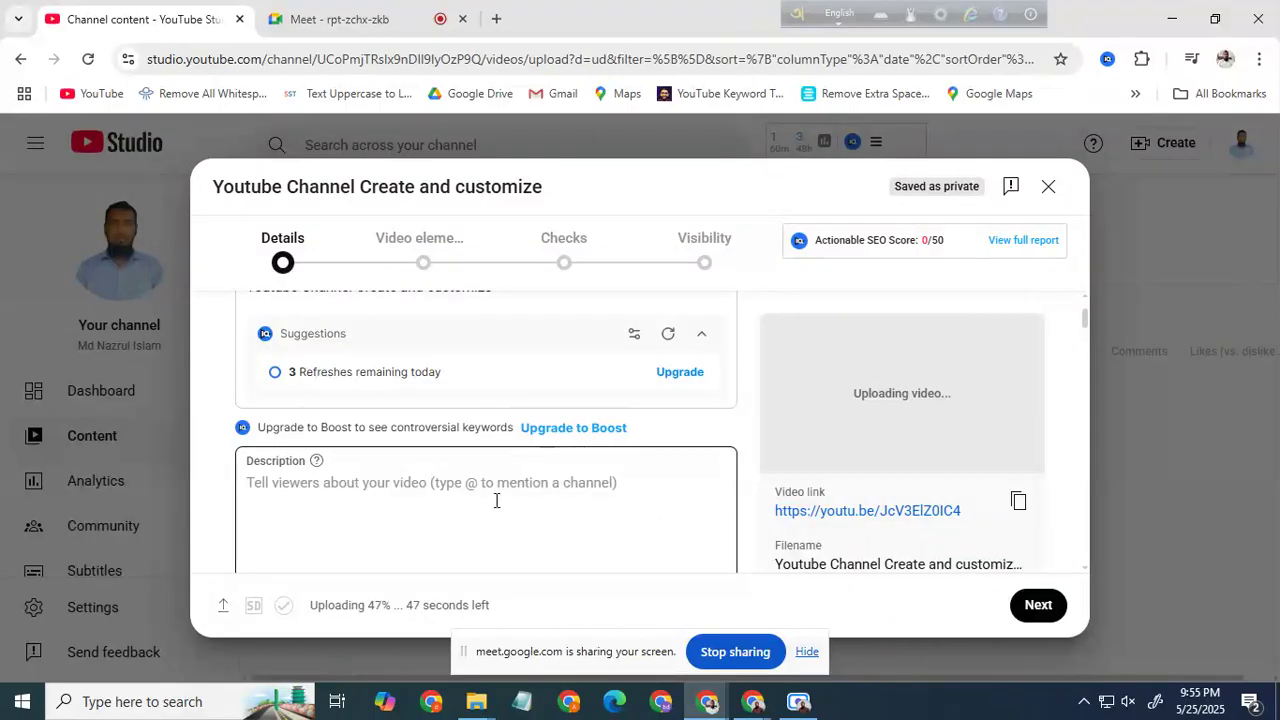
scroll(390, 530, up, 2)
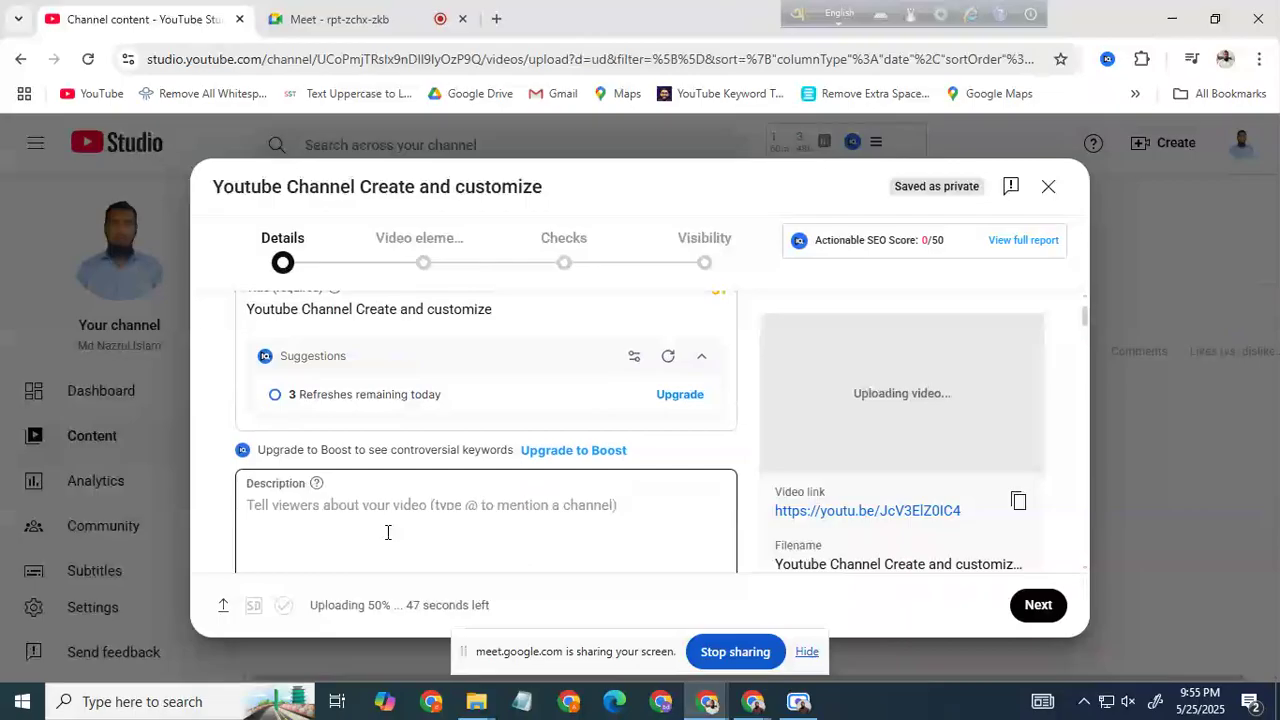
Extend the video title to "Youtube Channel Create and customize 2025 Line Class Bangla tutorial"
drag(512, 380, 249, 382)
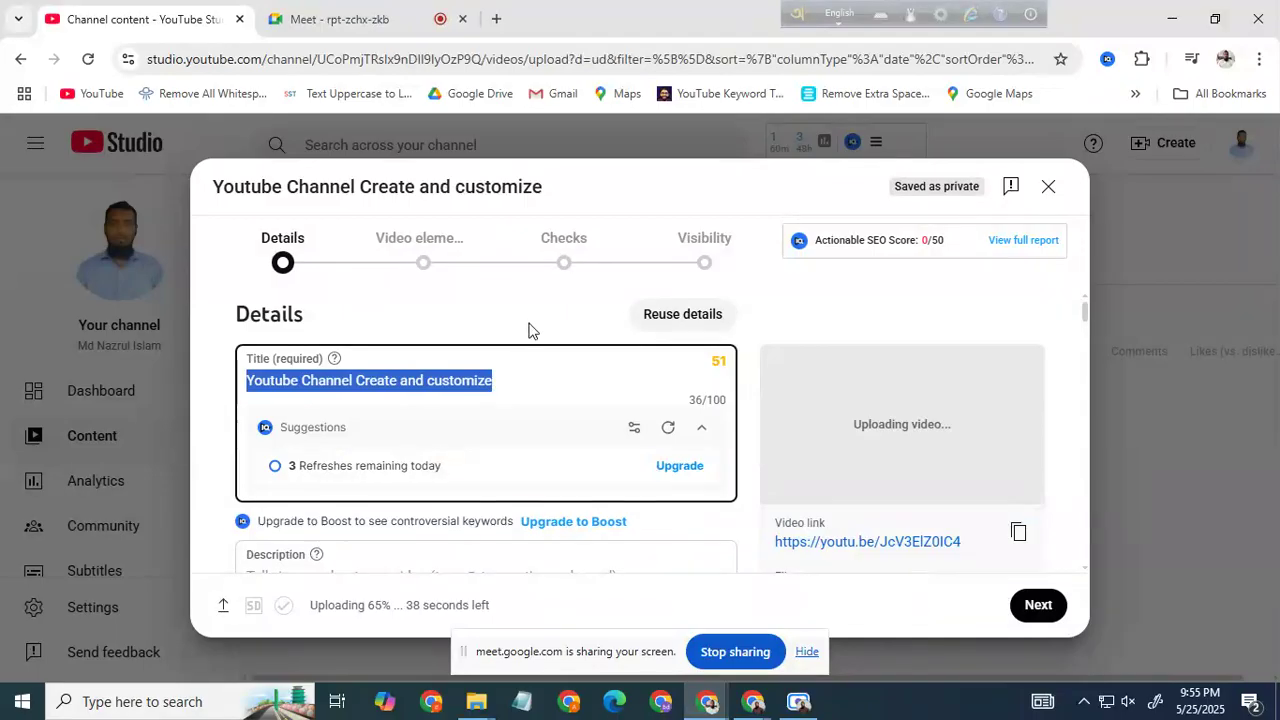
click(478, 378)
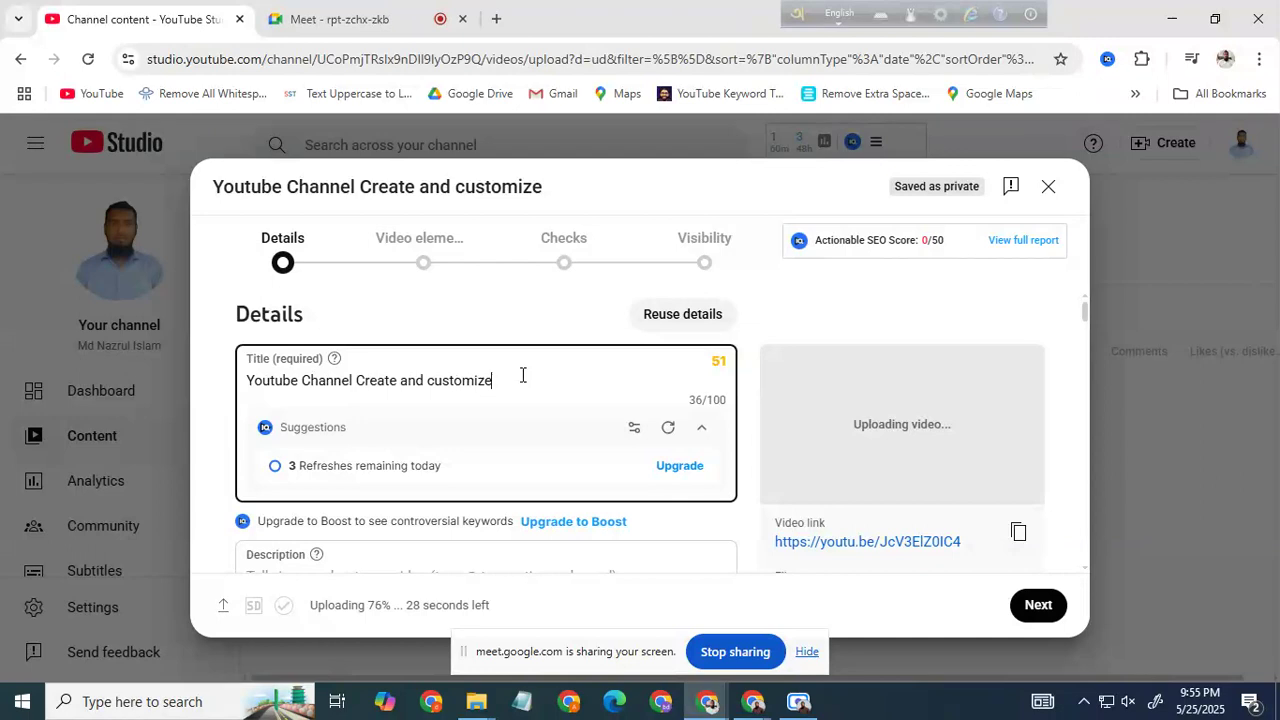
text(202)
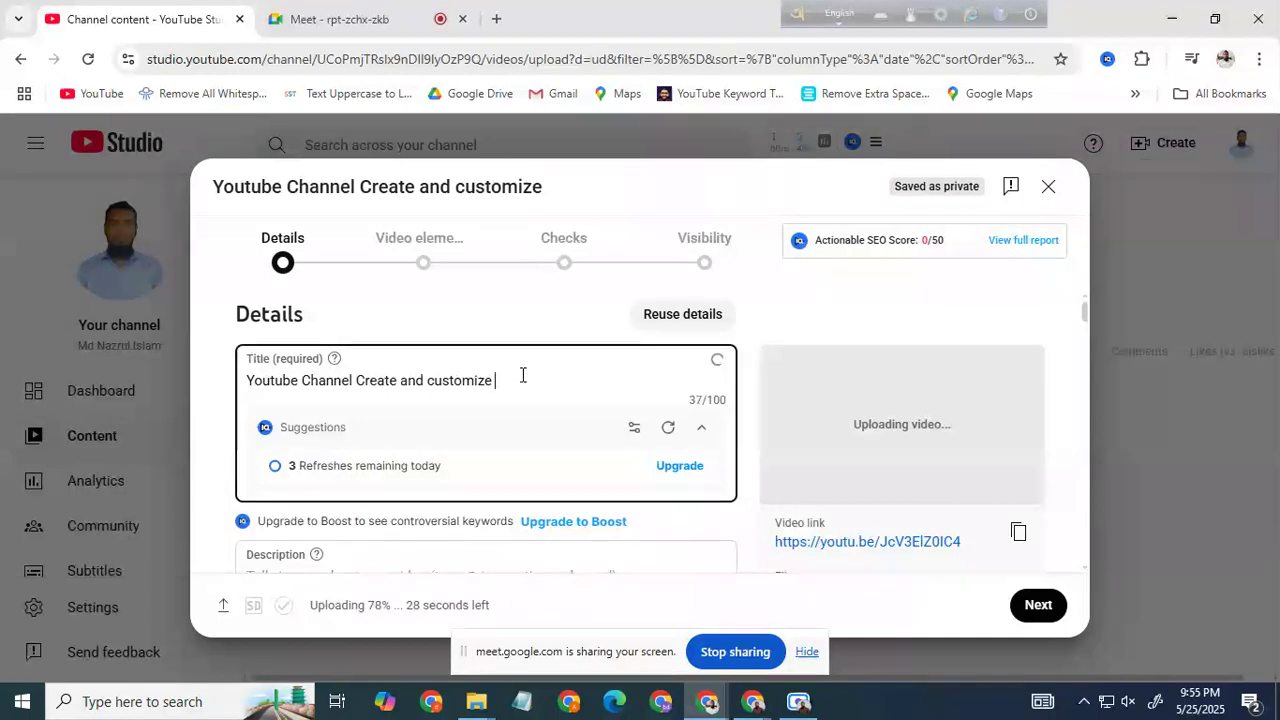
text(5 )
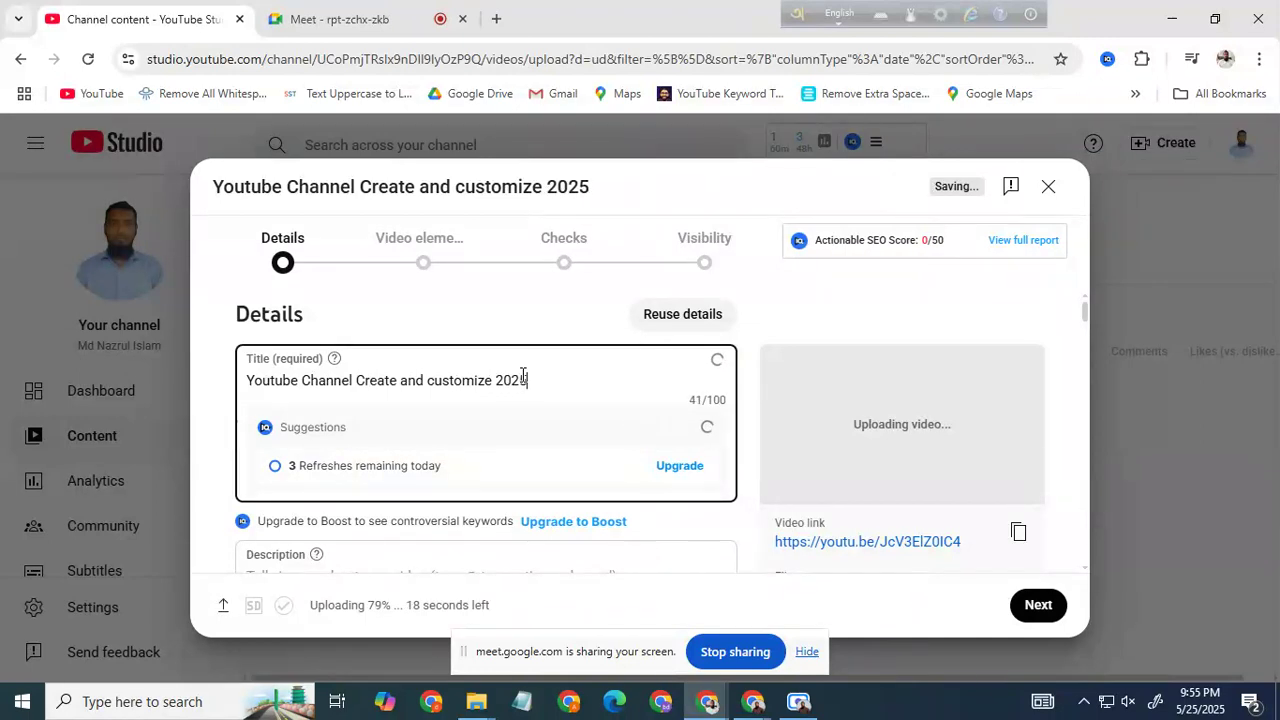
text(Line Clas)
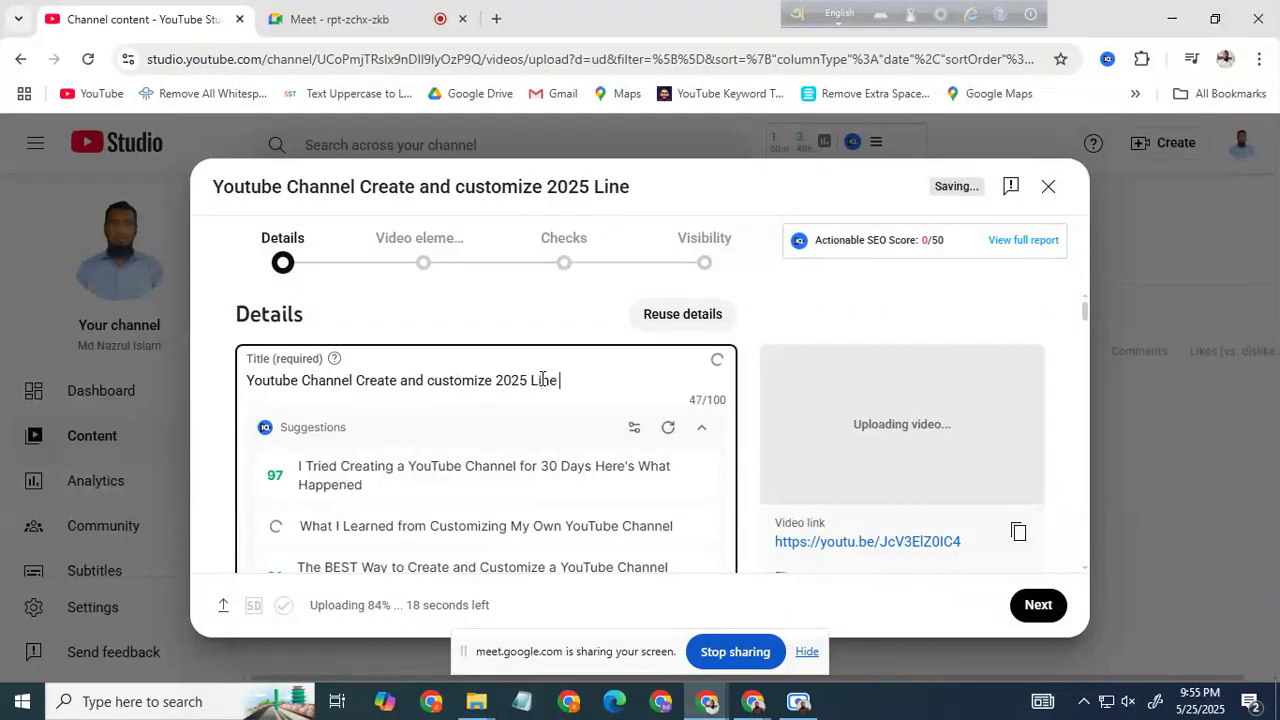
text(s )
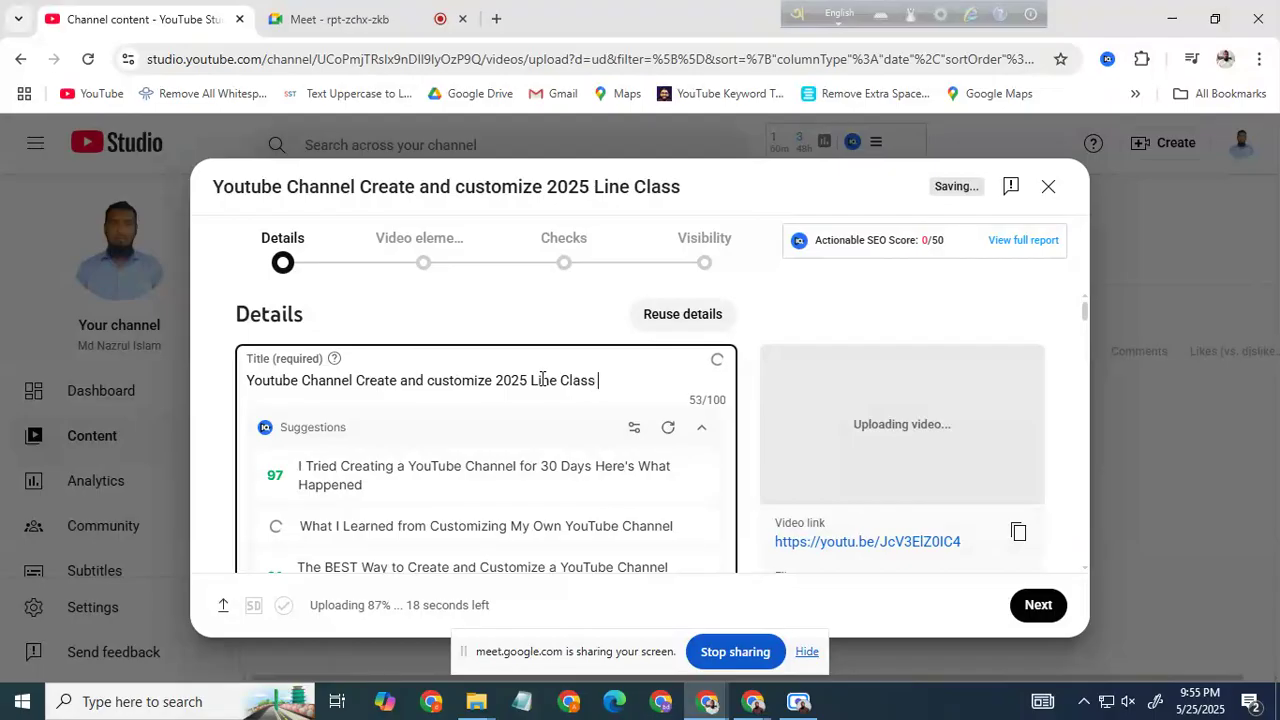
text(Bang)
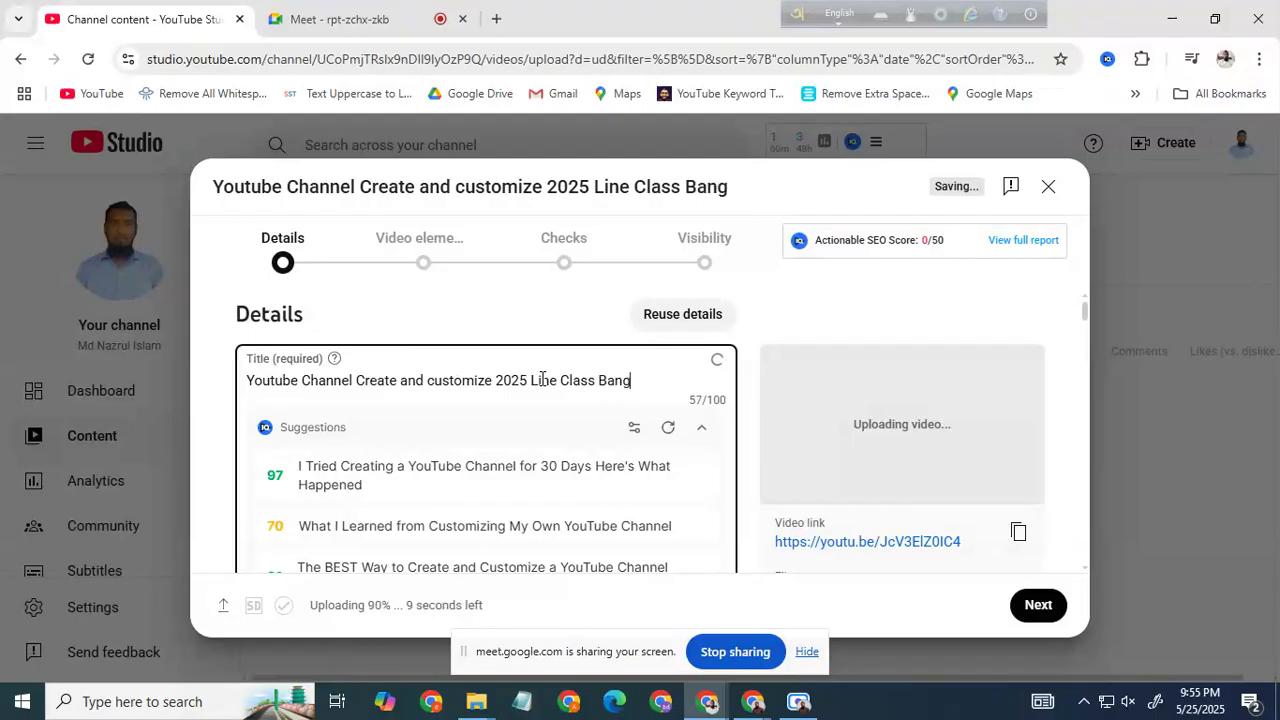
text(la tuto)
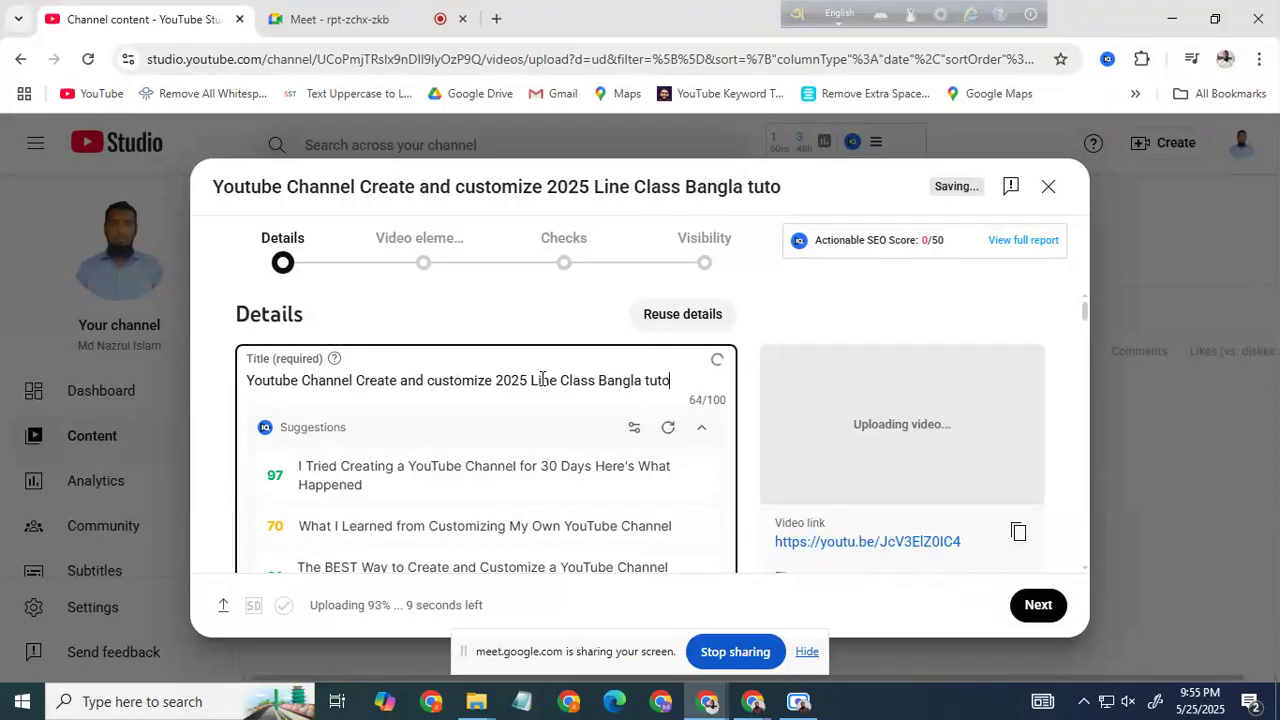
text(rial)
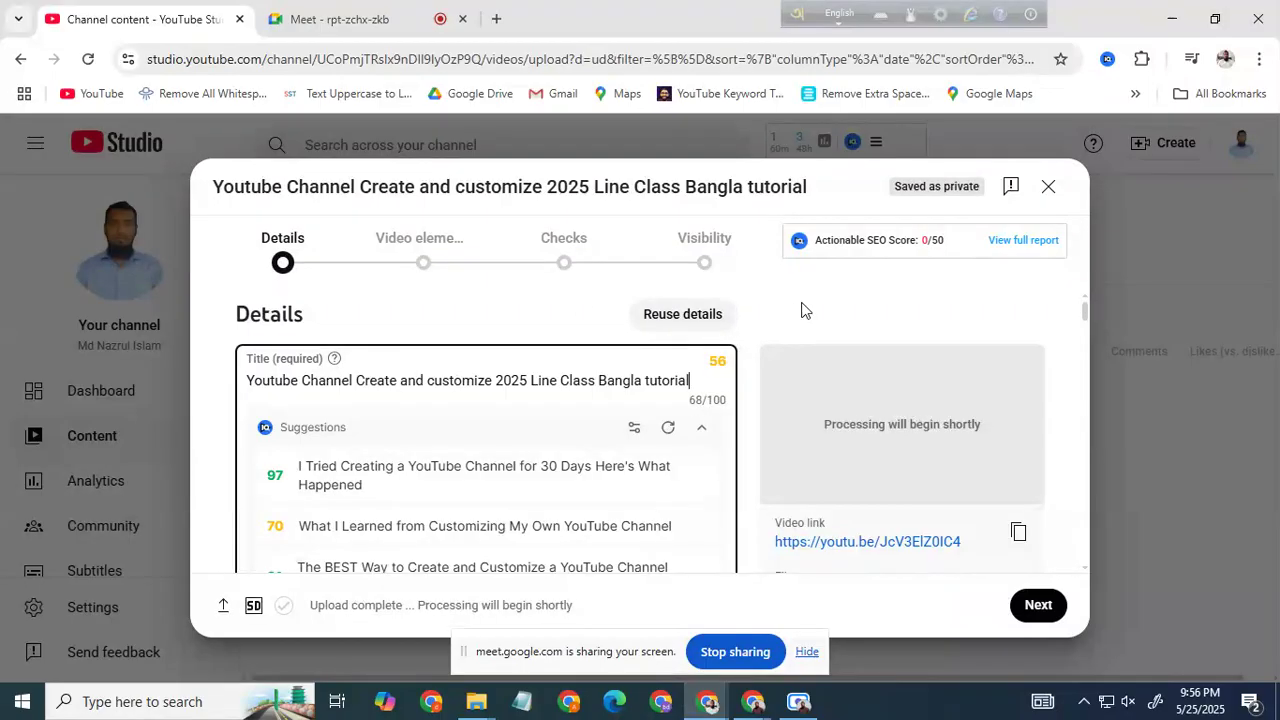
Look up the vidIQ Chrome extension, view its Chrome Web Store page, and return to the upload details
click(1142, 59)
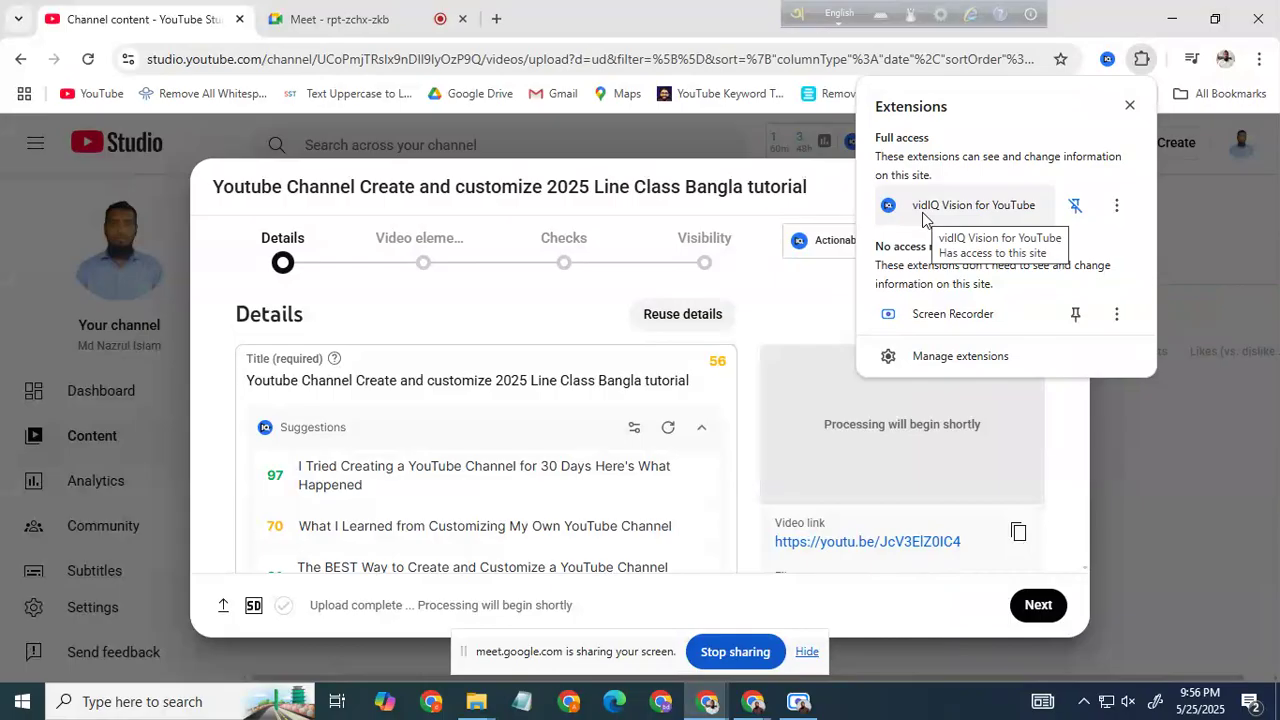
click(496, 18)
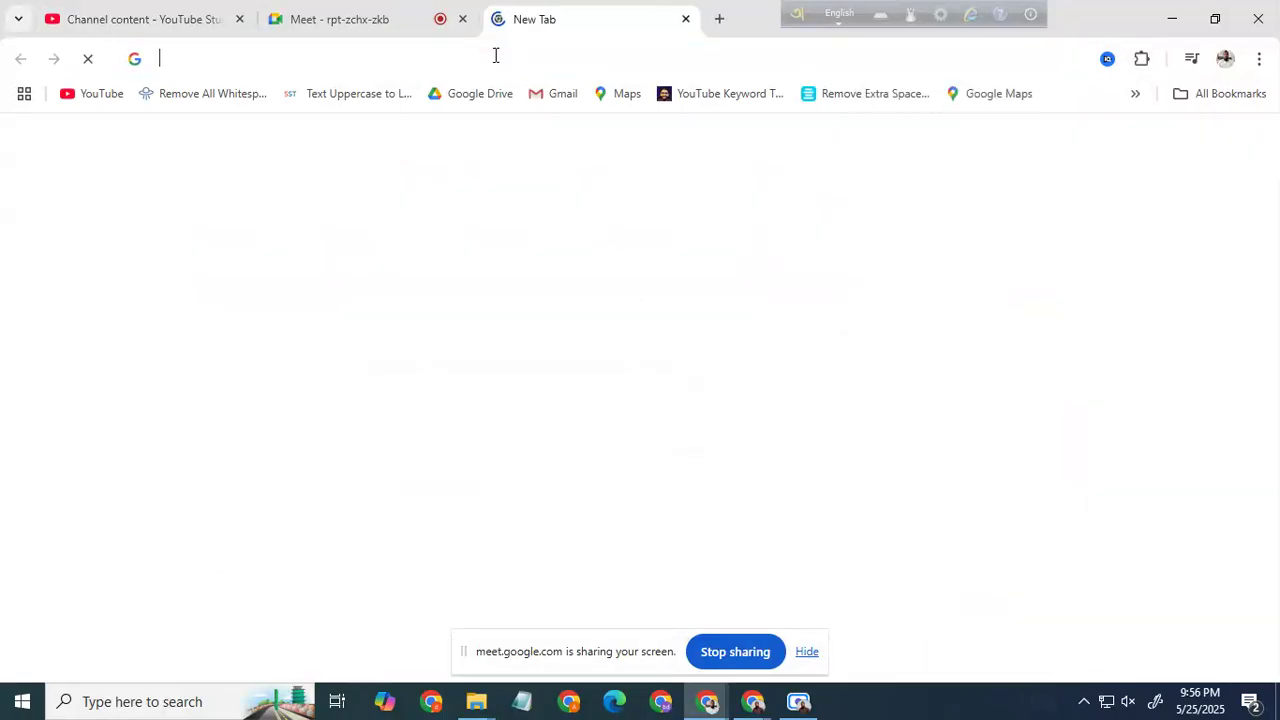
text(vid)
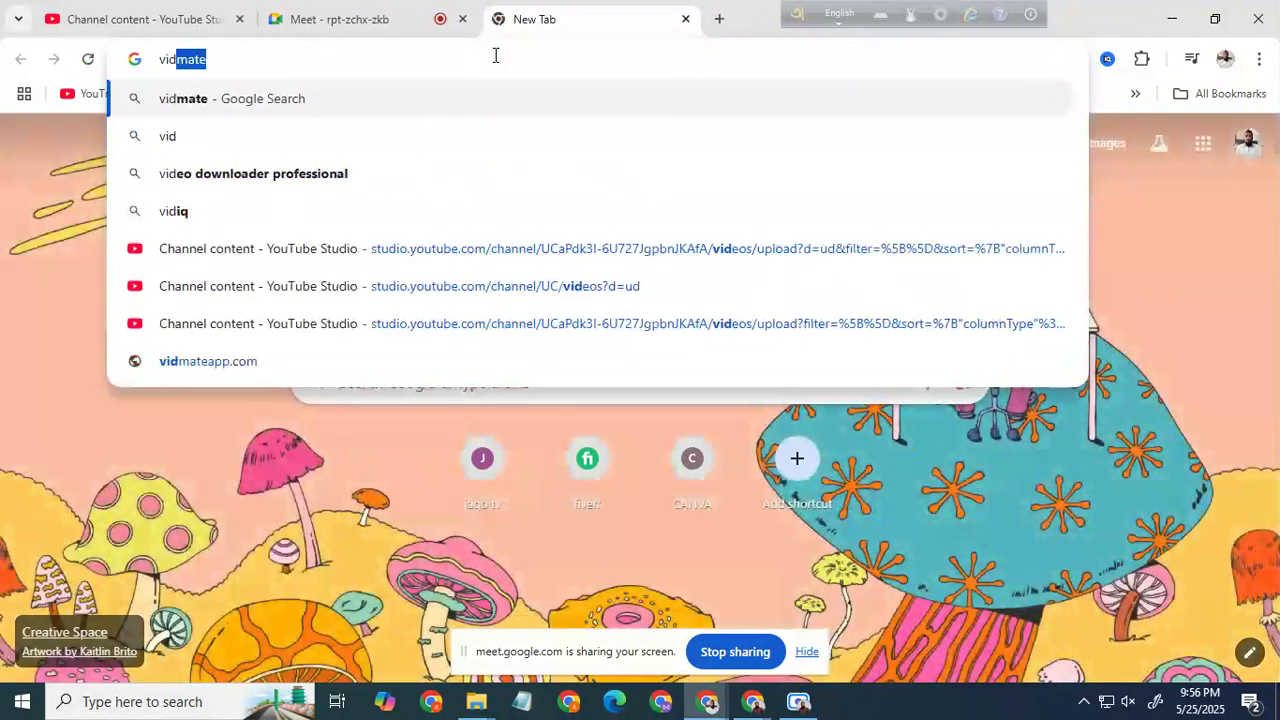
text(iq)
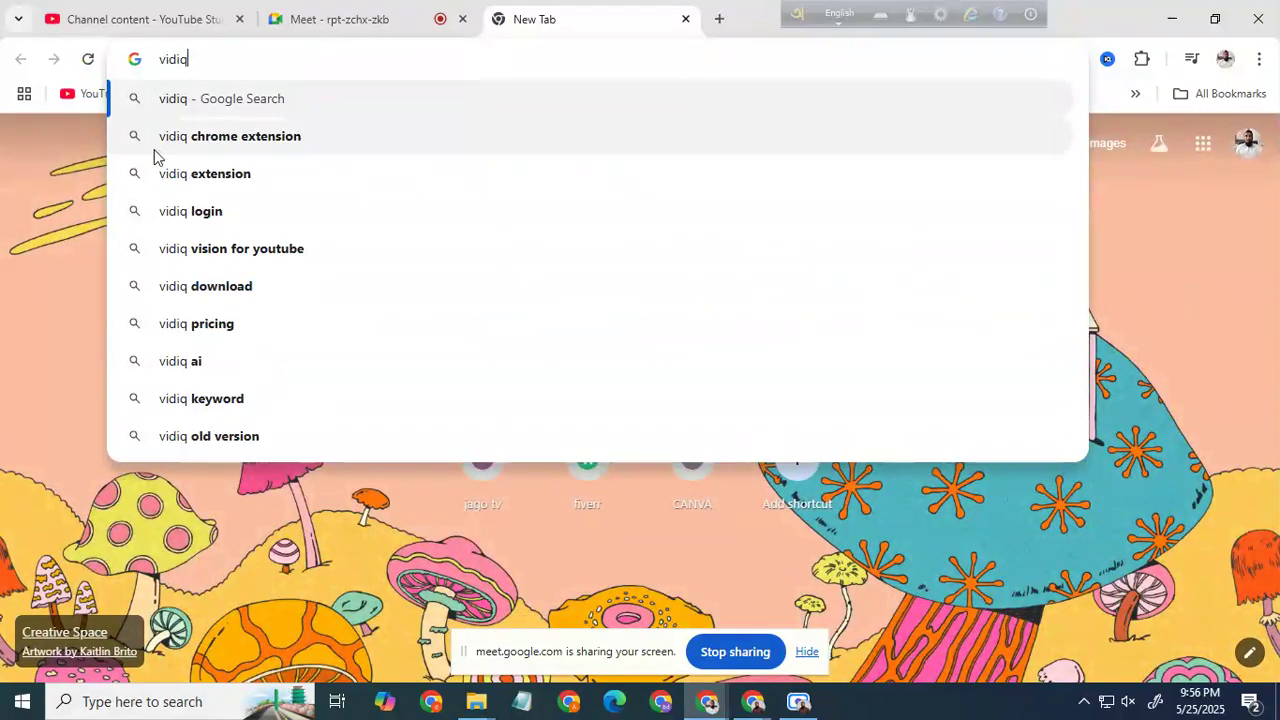
click(237, 140)
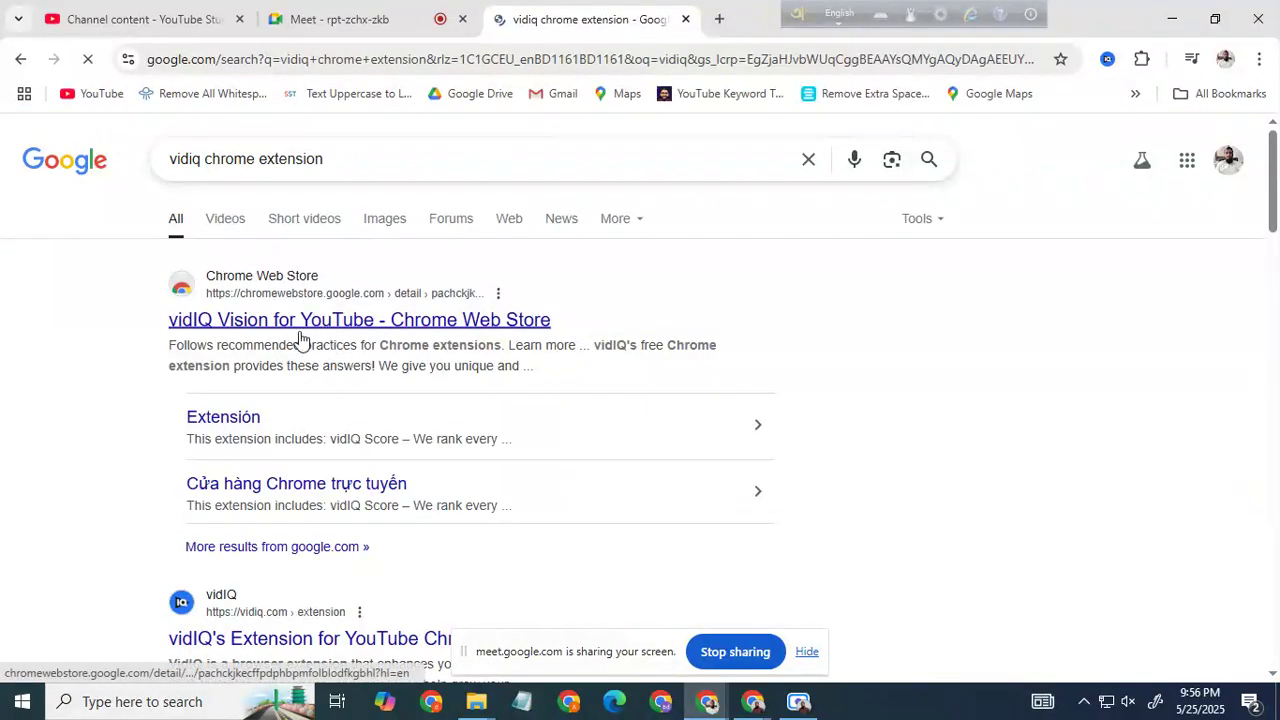
click(180, 293)
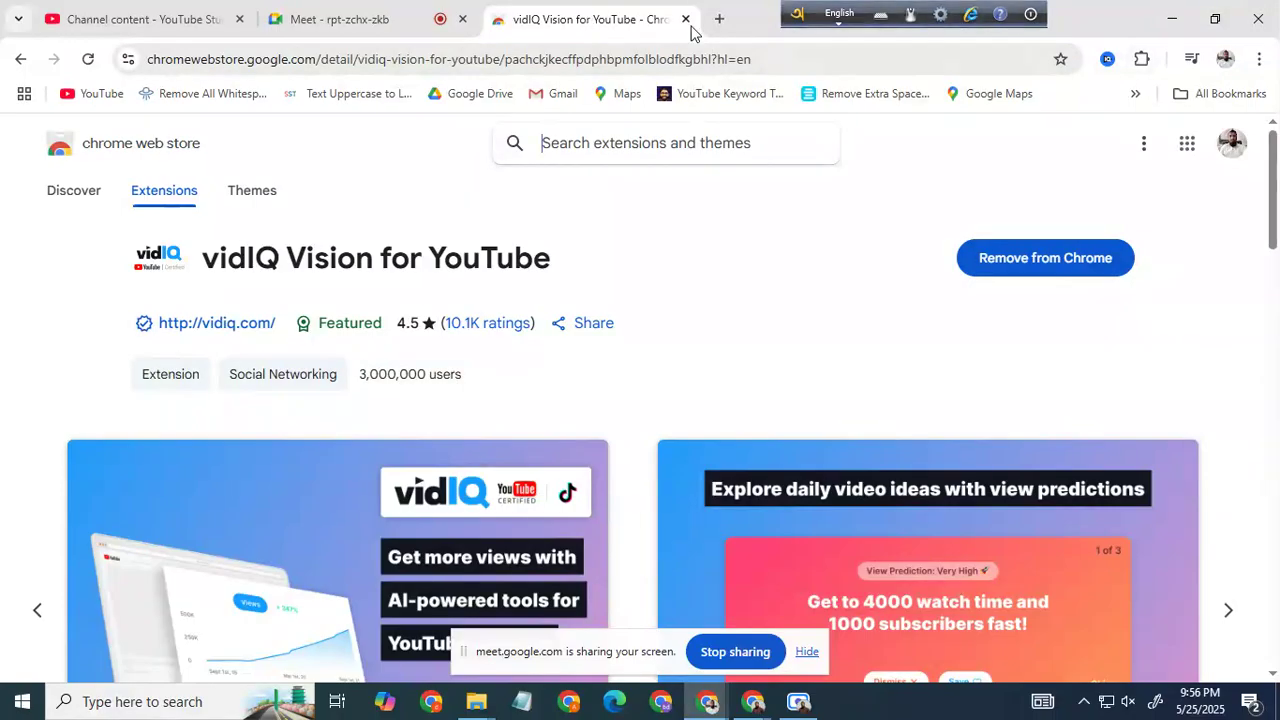
click(684, 19)
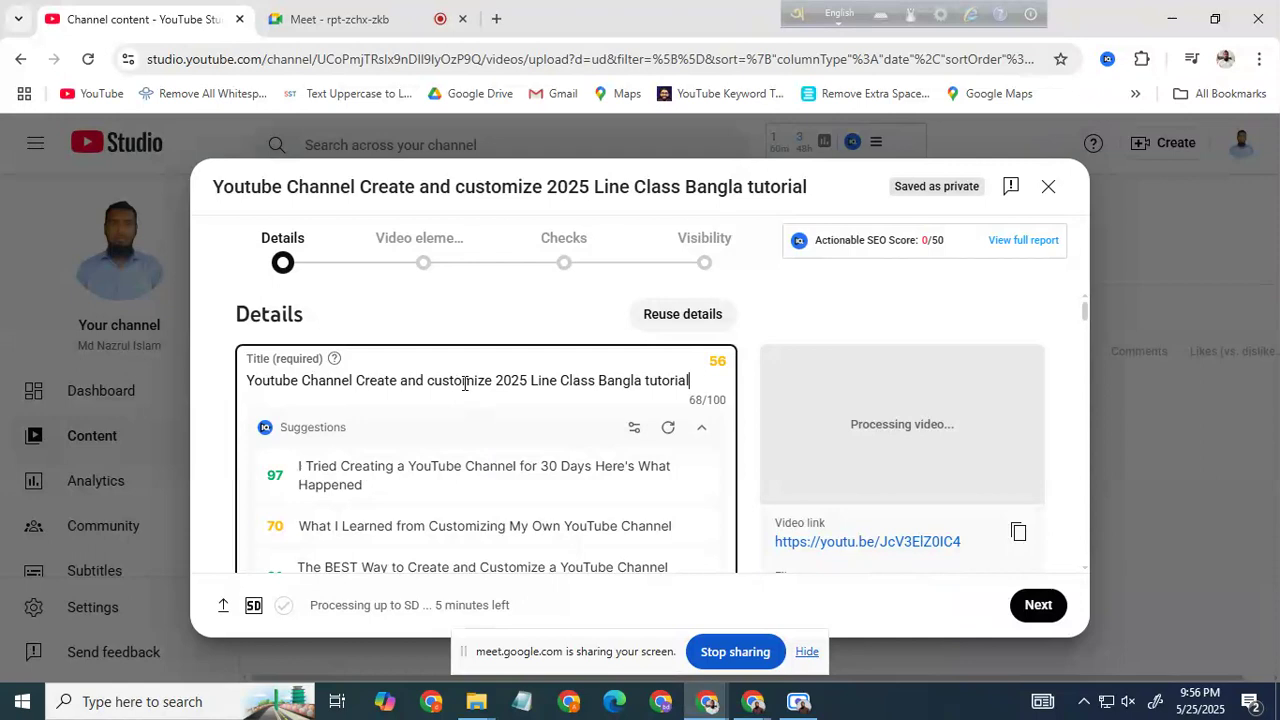
Examine the wording of the video title alongside vidIQ's suggested titles and their scores
drag(462, 380, 252, 382)
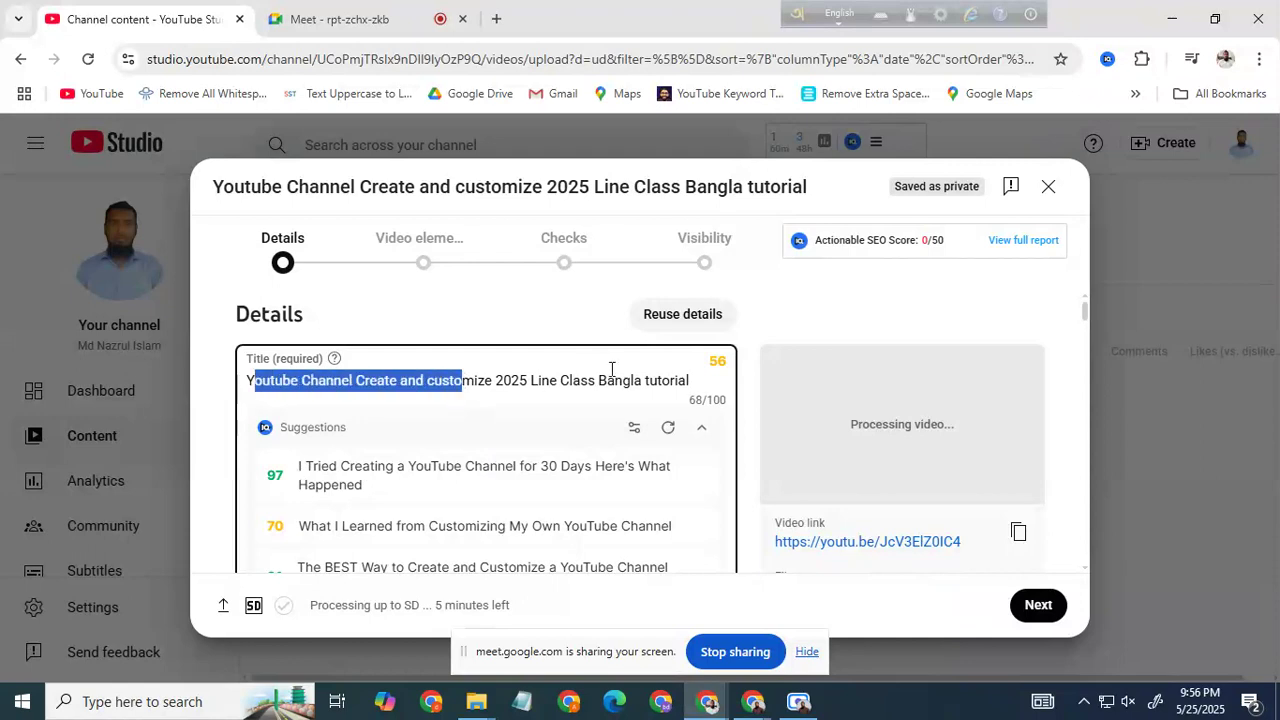
drag(670, 378, 358, 364)
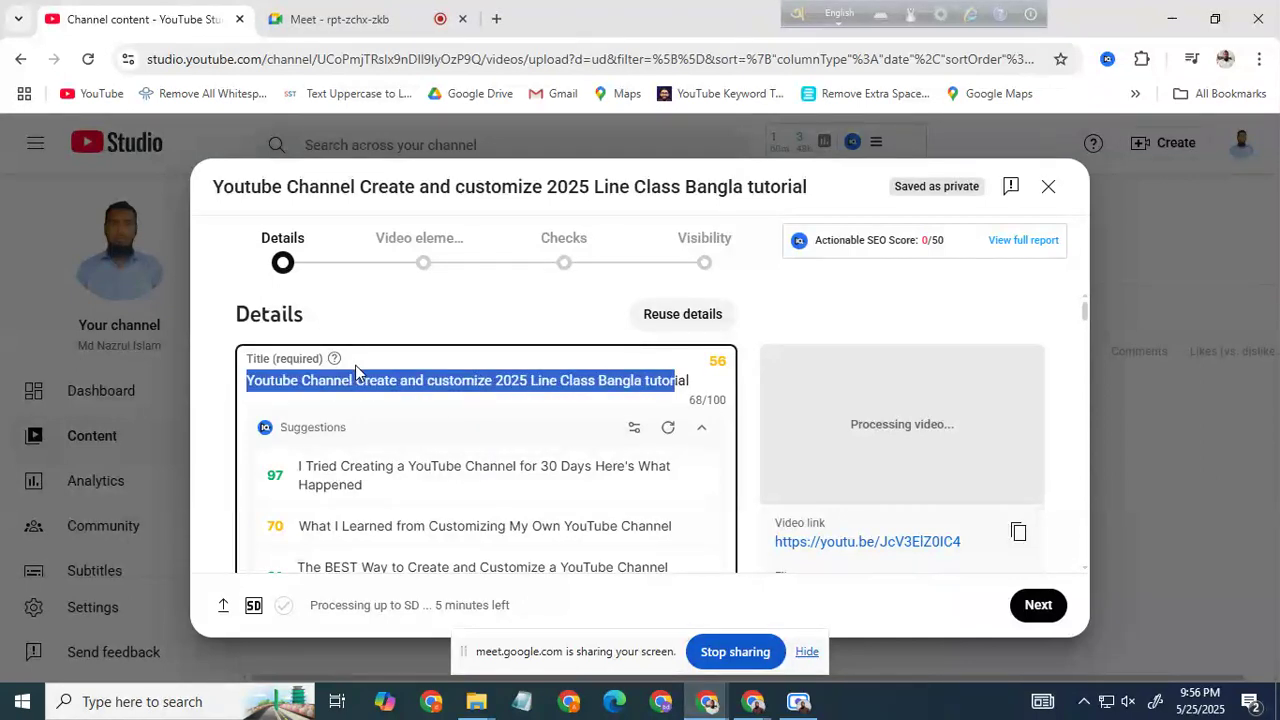
click(478, 308)
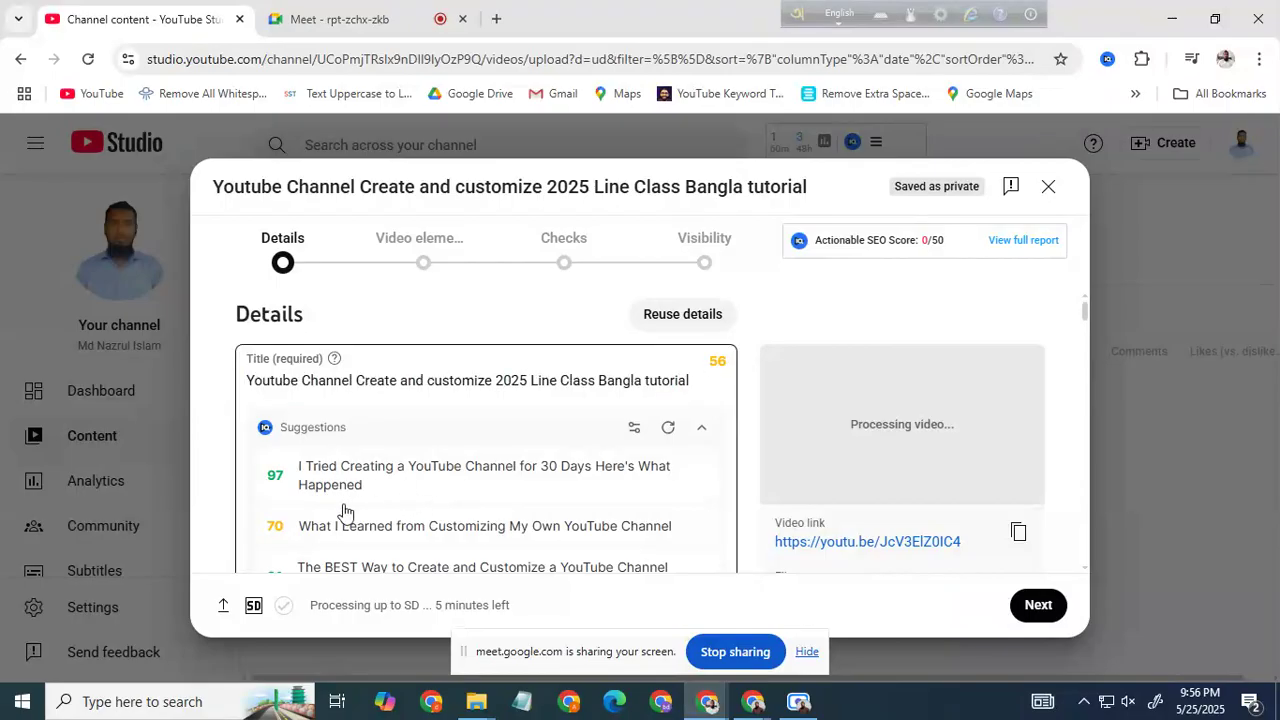
scroll(350, 525, down, 1)
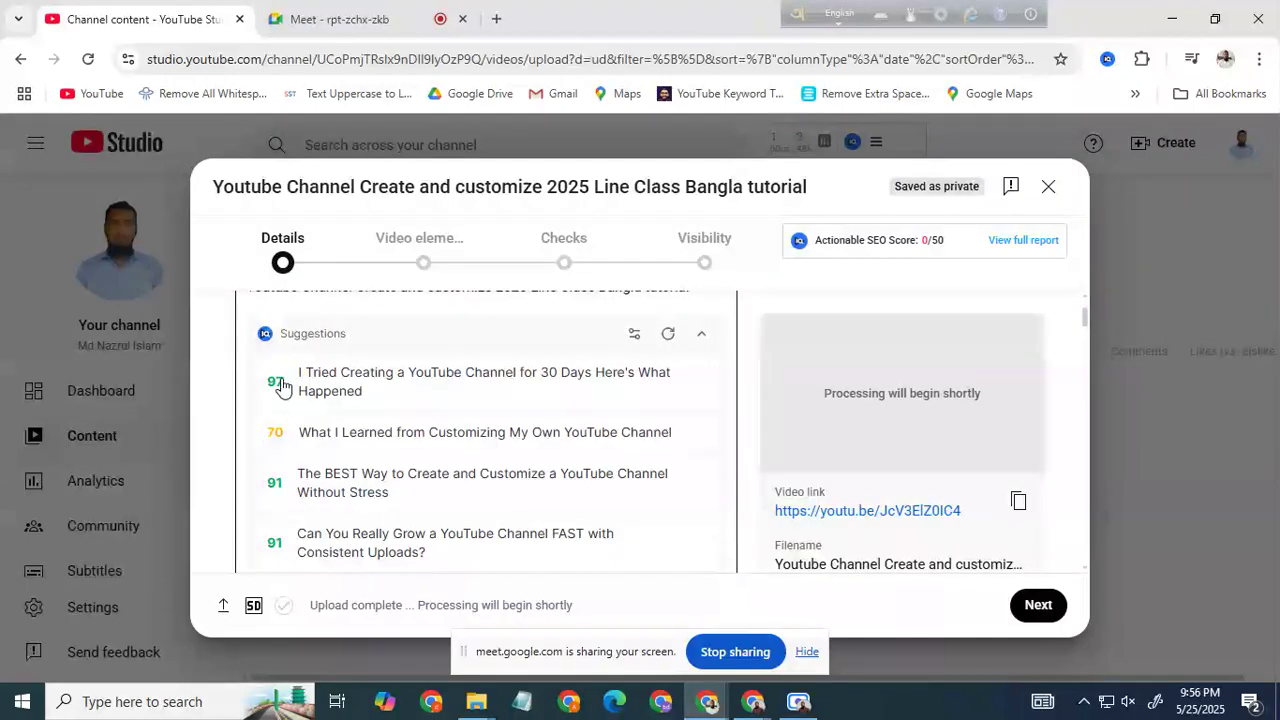
scroll(474, 446, up, 1)
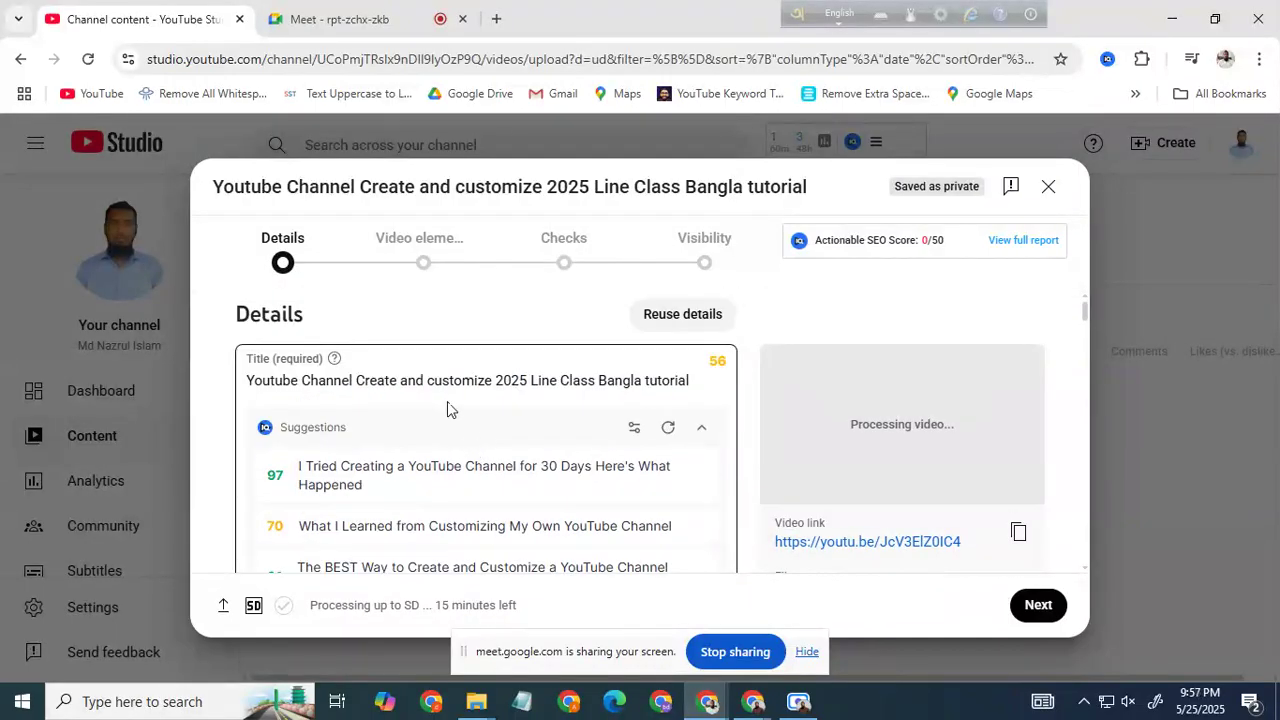
drag(677, 382, 297, 381)
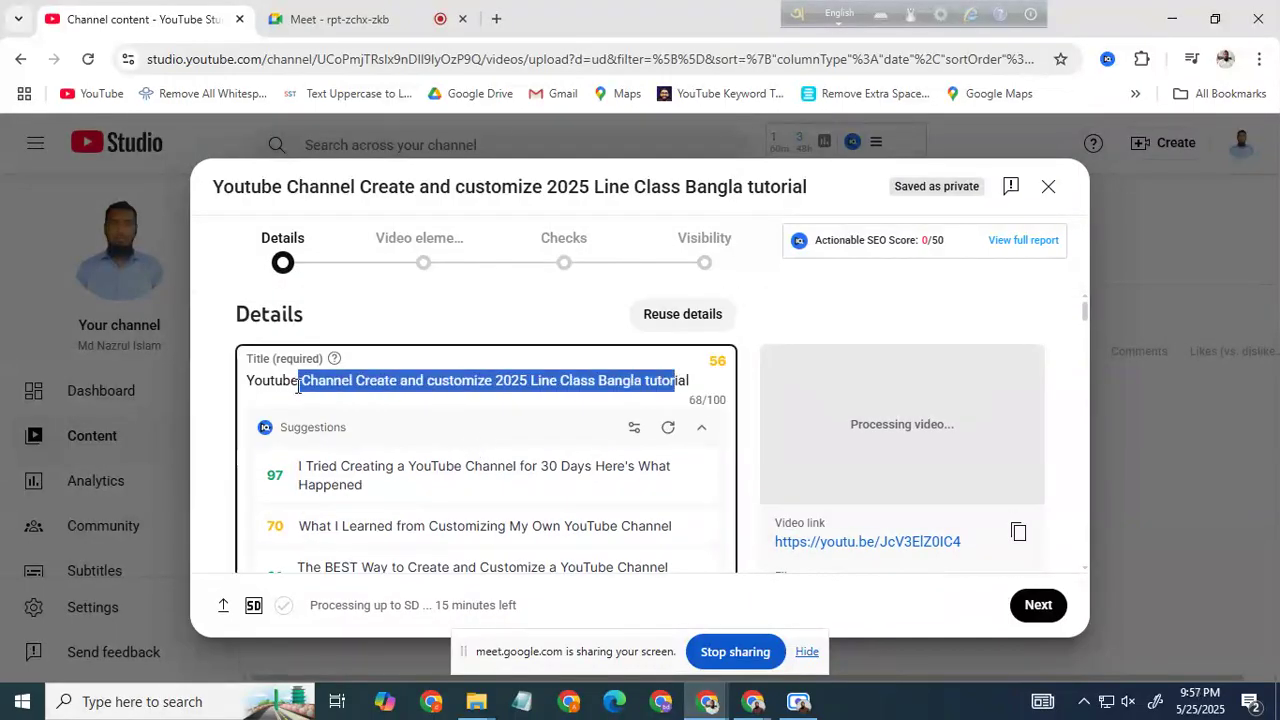
click(437, 317)
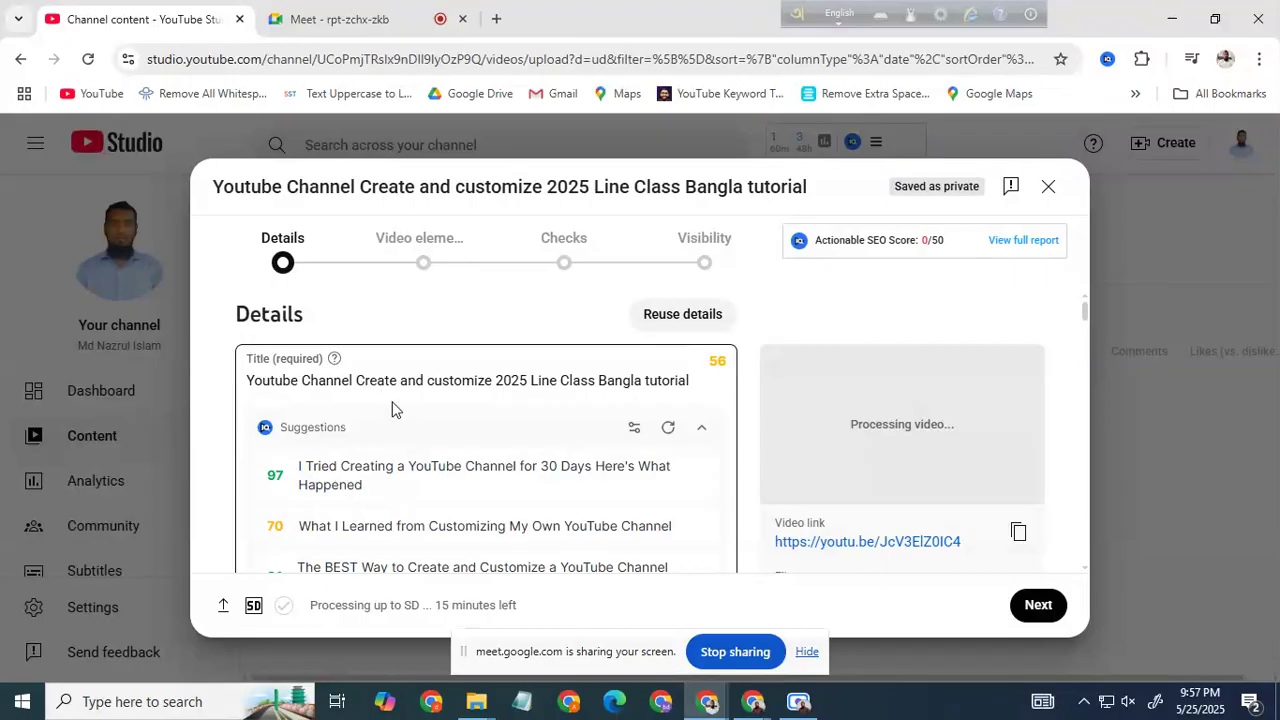
drag(376, 381, 558, 382)
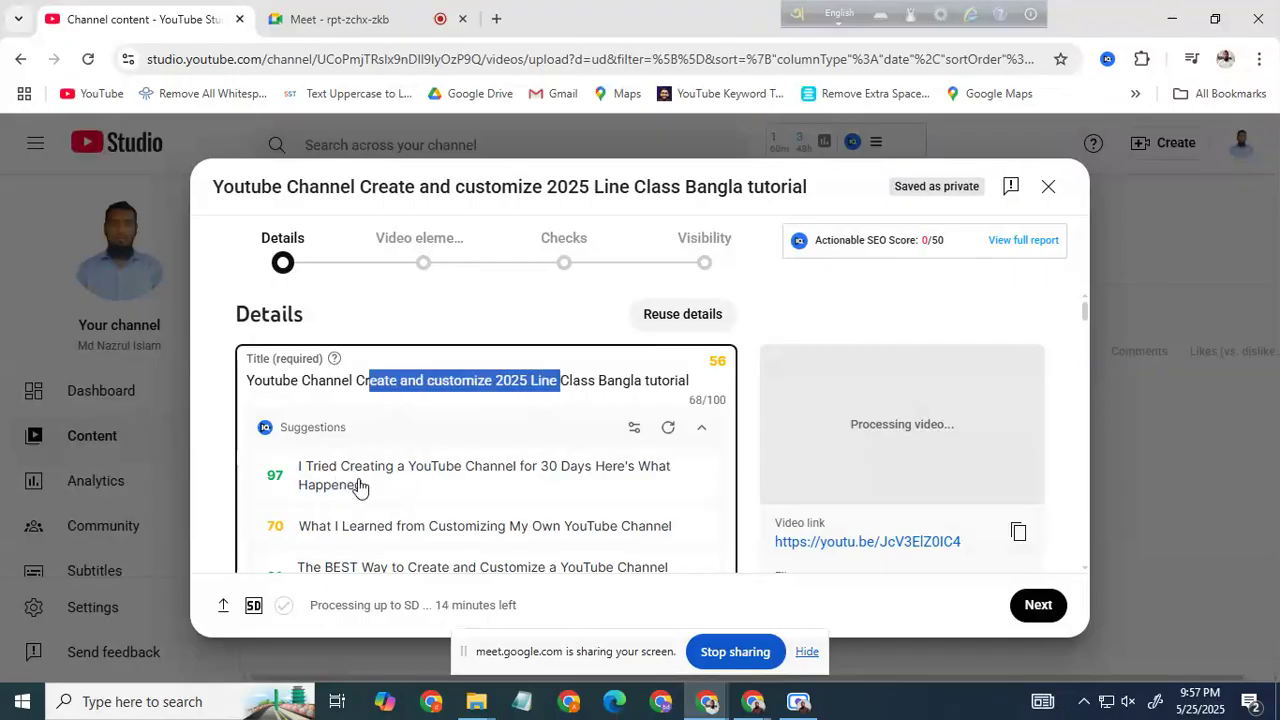
Copy the full text of the video title from the upload details
scroll(447, 492, down, 3)
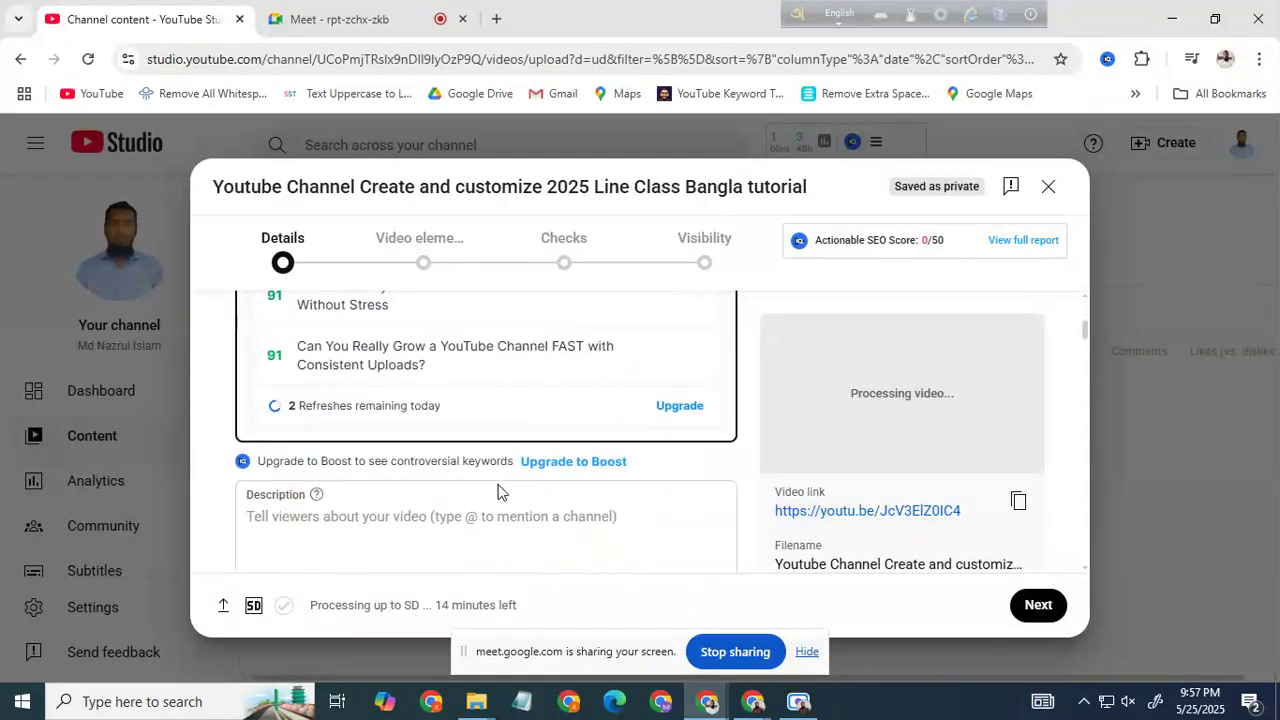
scroll(498, 491, down, 1)
click(350, 433)
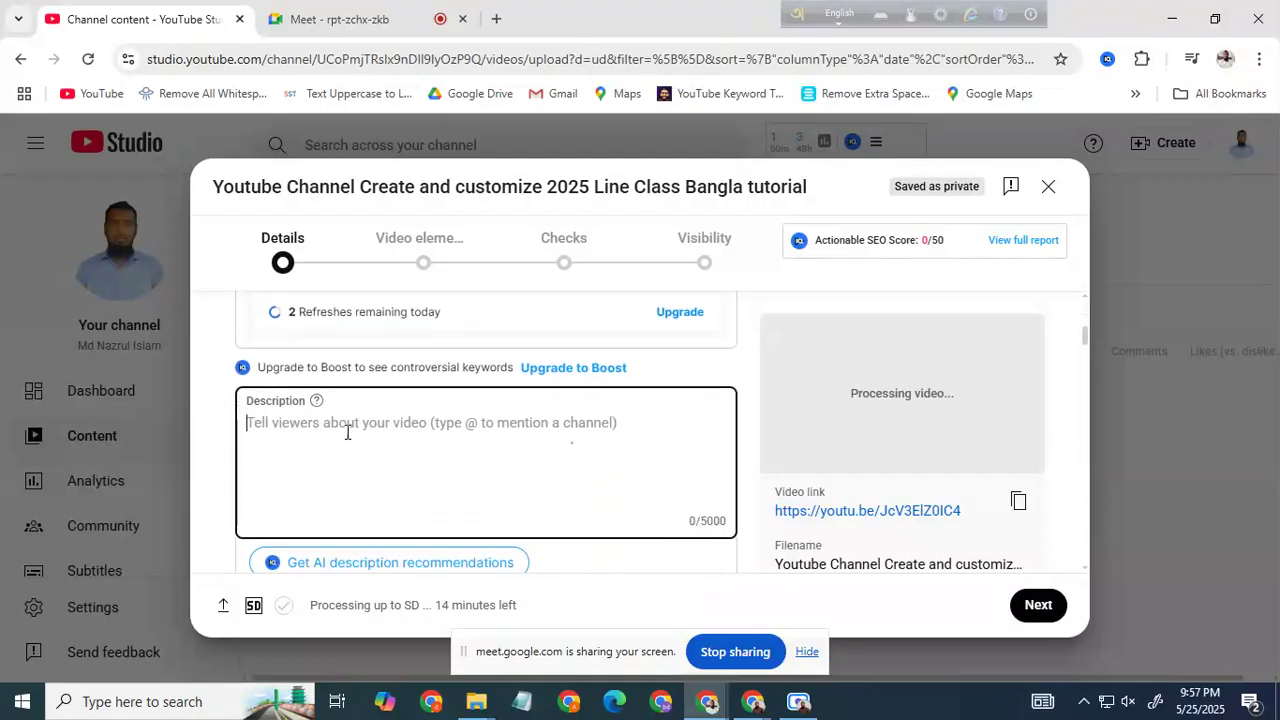
scroll(443, 429, up, 2)
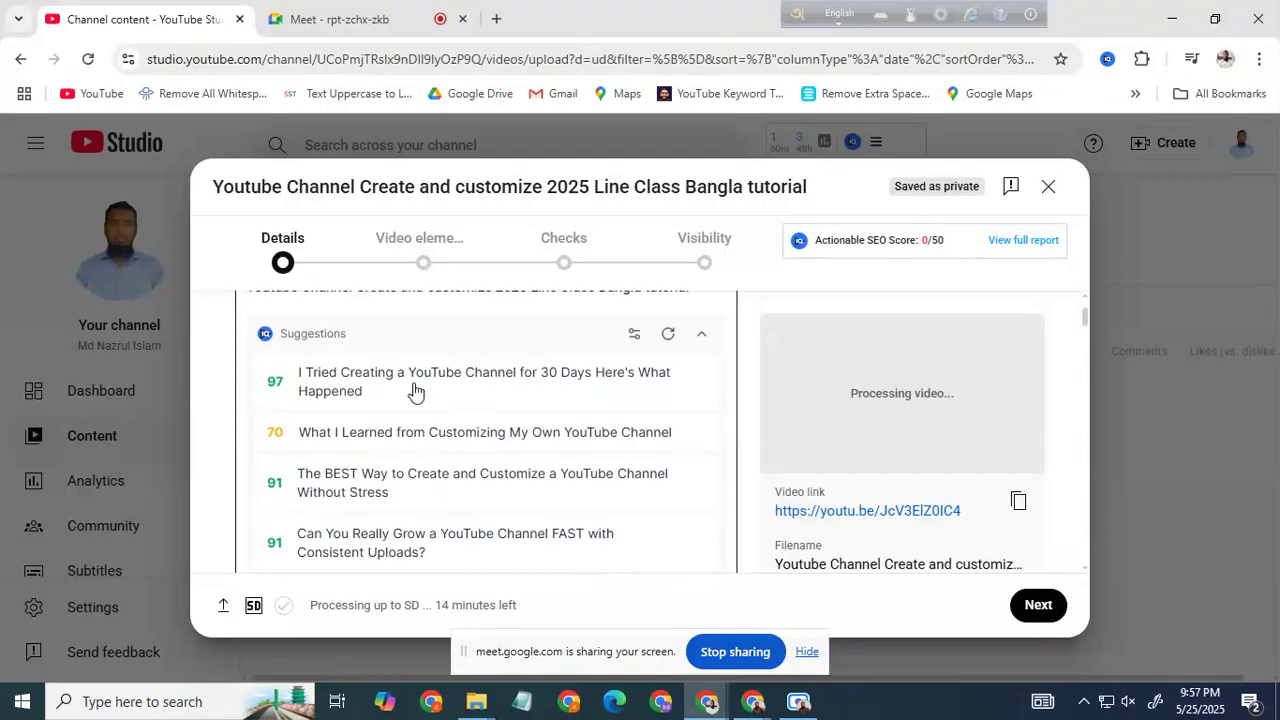
scroll(414, 391, up, 2)
drag(691, 381, 236, 393)
key(ctrl+c)
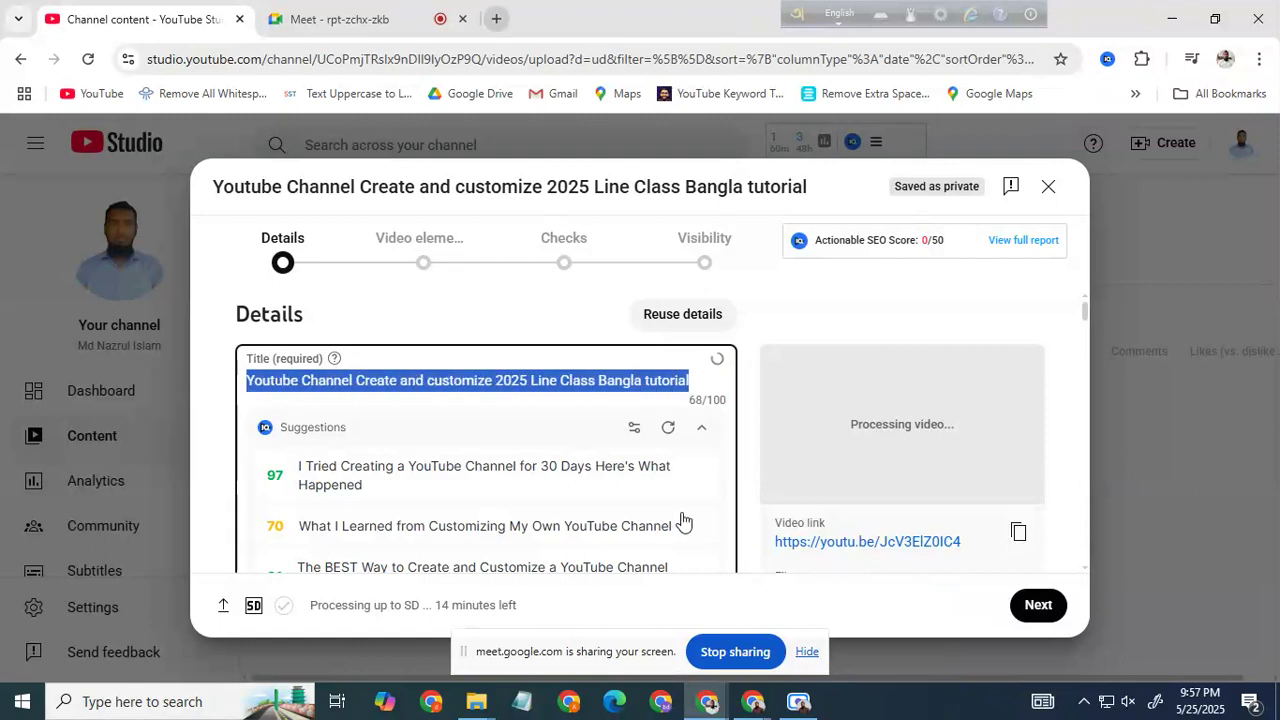
Switch to the other Chrome window with the blank new tab and open ChatGPT there
mouse_move(757, 712)
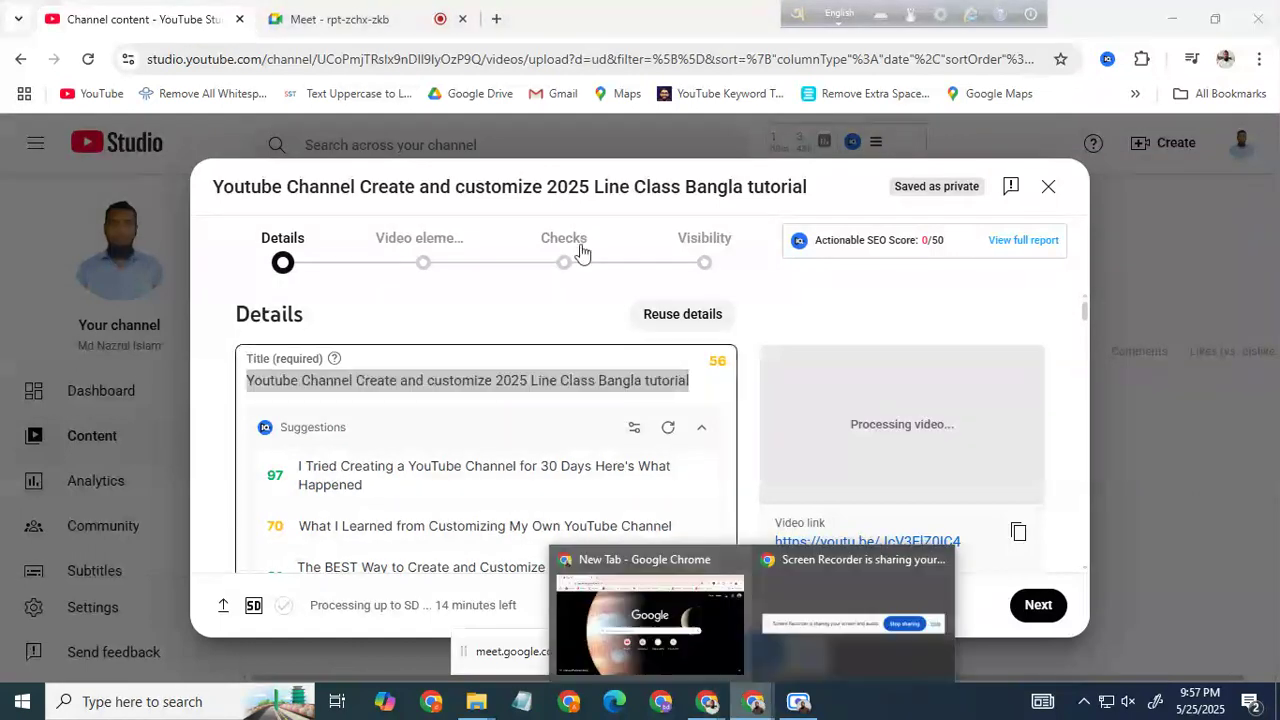
click(651, 612)
click(336, 53)
text(chat)
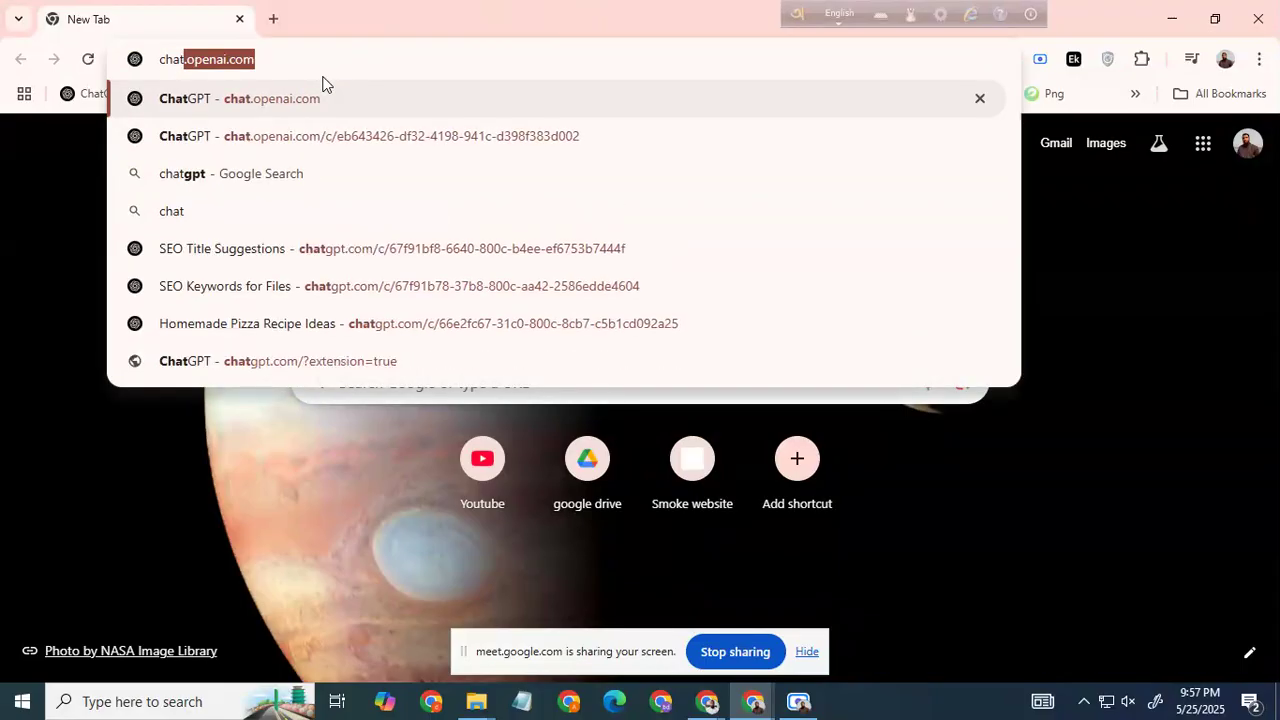
key(Return)
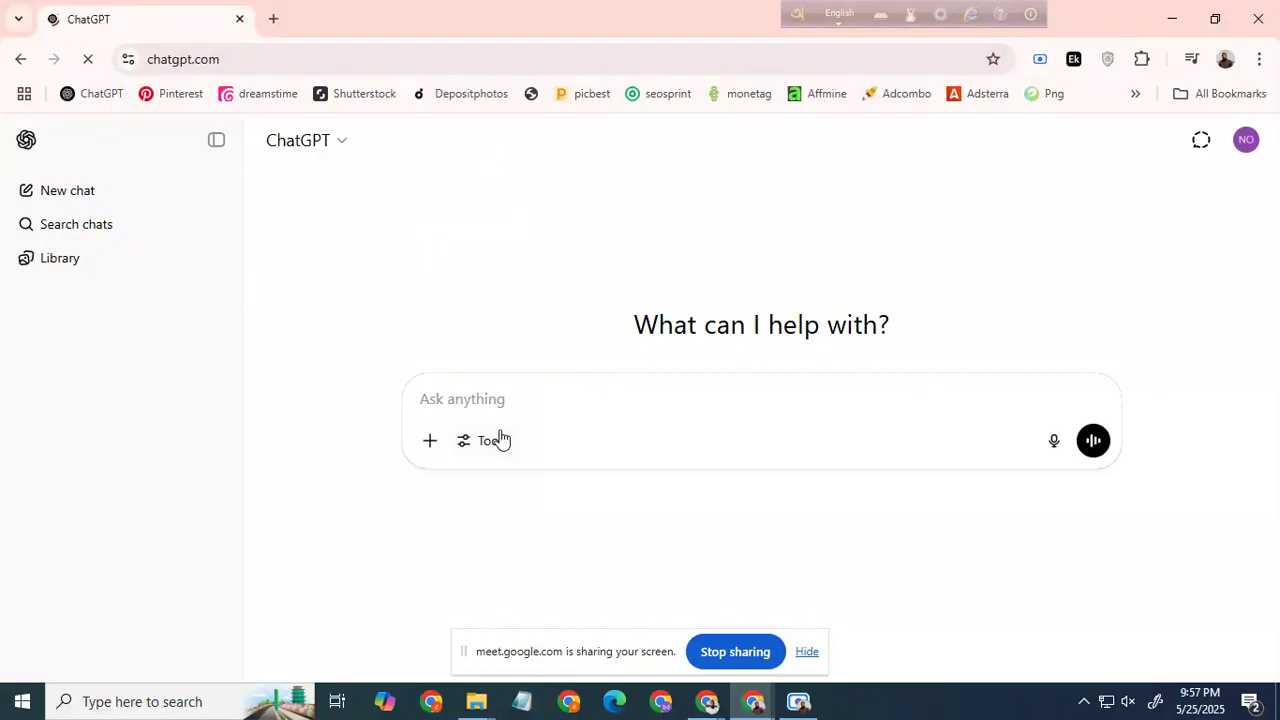
Try to paste the video title into the ChatGPT prompt and start a new chat
key(ctrl+v)
drag(543, 517, 397, 383)
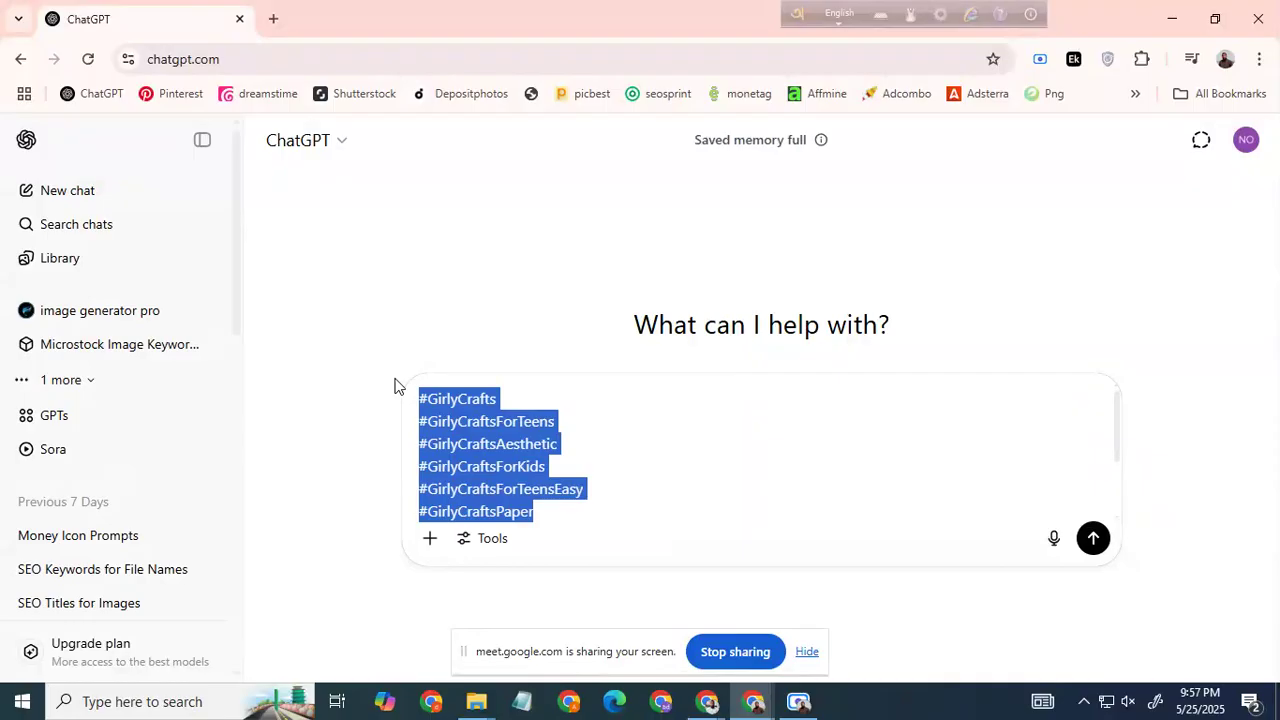
click(603, 528)
drag(535, 512, 365, 366)
click(120, 200)
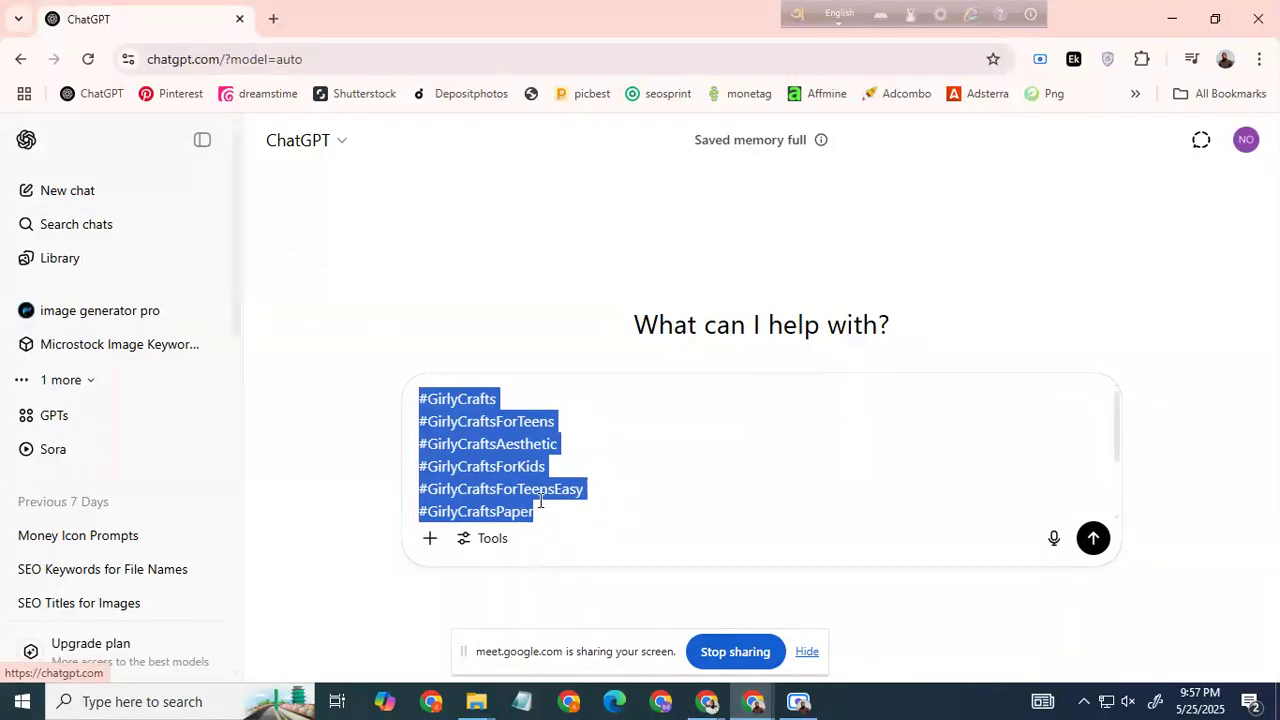
Clear all the pasted hashtags from the ChatGPT prompt
triple_click(511, 467)
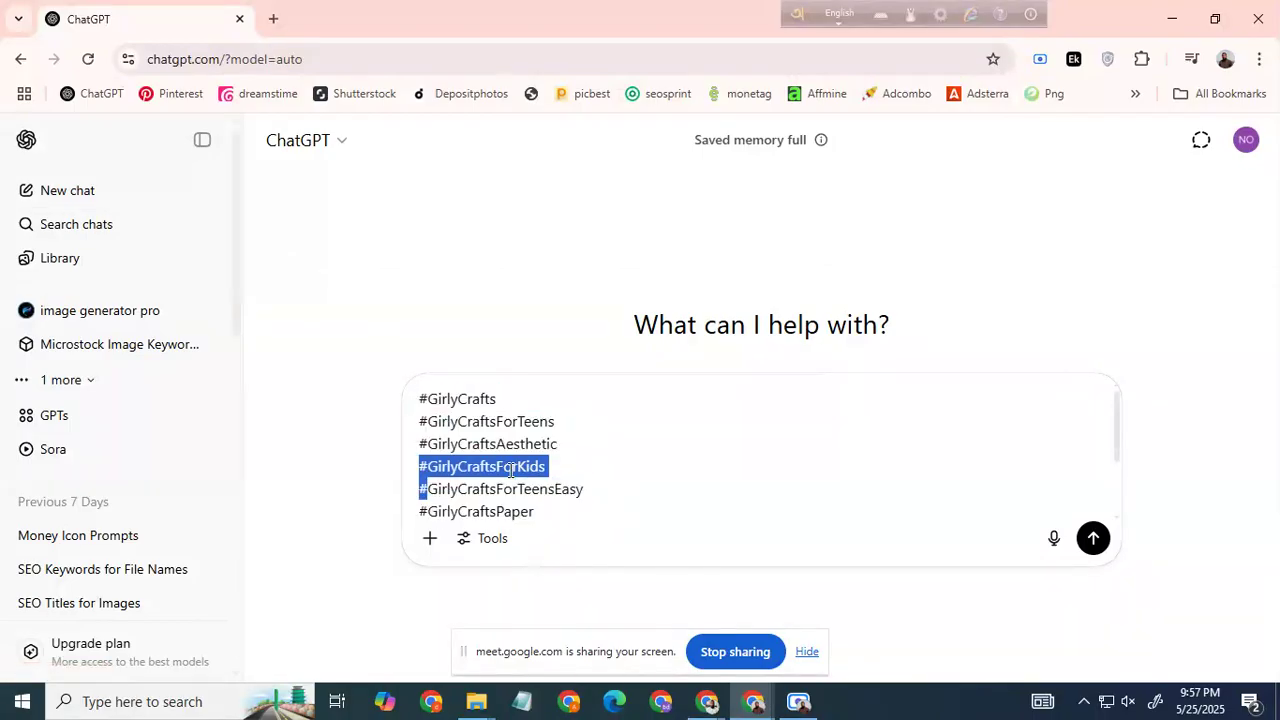
key(BackSpace)
key(BackSpace)
key(BackSpace)
key(BackSpace)
key(BackSpace)
key(BackSpace)
key(BackSpace)
key(BackSpace)
key(BackSpace)
key(BackSpace)
key(BackSpace)
key(BackSpace)
key(BackSpace)
key(BackSpace)
key(BackSpace)
key(BackSpace)
key(BackSpace)
key(BackSpace)
key(BackSpace)
key(BackSpace)
key(BackSpace)
key(BackSpace)
key(BackSpace)
key(BackSpace)
key(BackSpace)
key(BackSpace)
key(BackSpace)
key(BackSpace)
key(BackSpace)
key(BackSpace)
key(BackSpace)
key(BackSpace)
key(BackSpace)
mouse_move(745, 422)
mouse_down()
mouse_move(466, 374)
mouse_move(353, 379)
mouse_up()
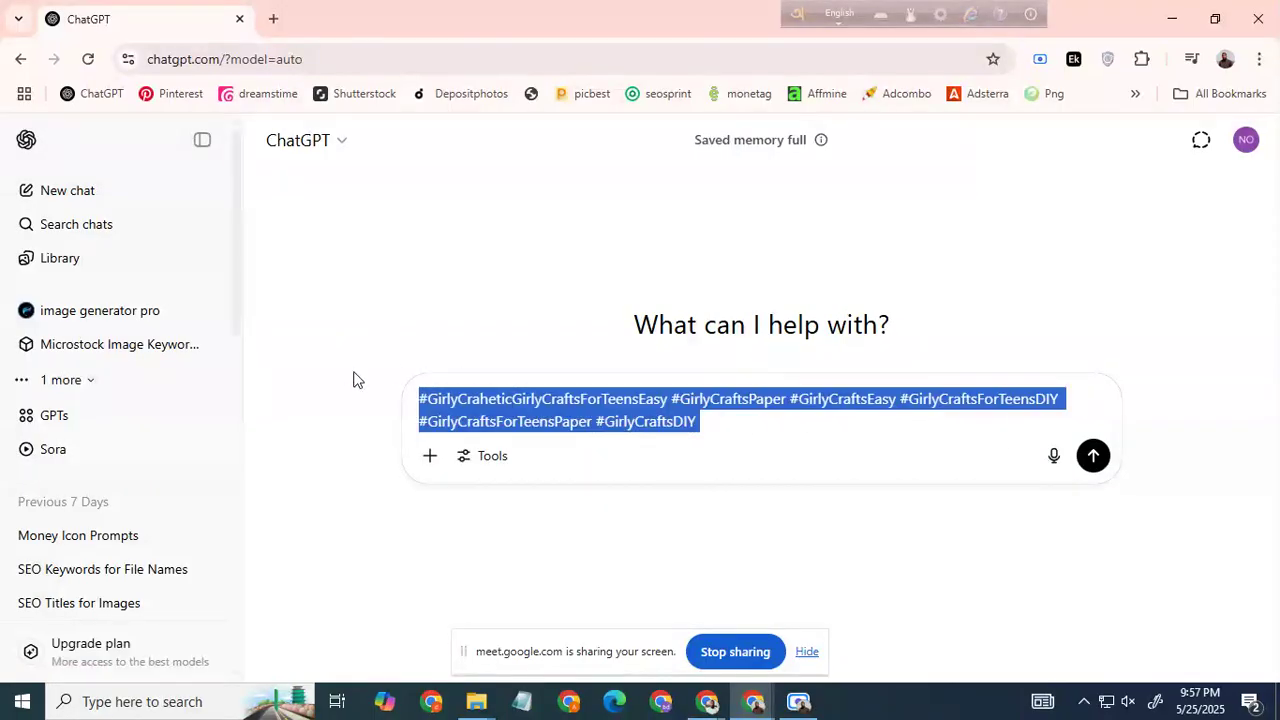
key(BackSpace)
Send ChatGPT the prompt "make 200 words yt description about" followed by the copied title "Youtube Channel Create and customize 2025 Line Class Bangla tutorial"
text(mak)
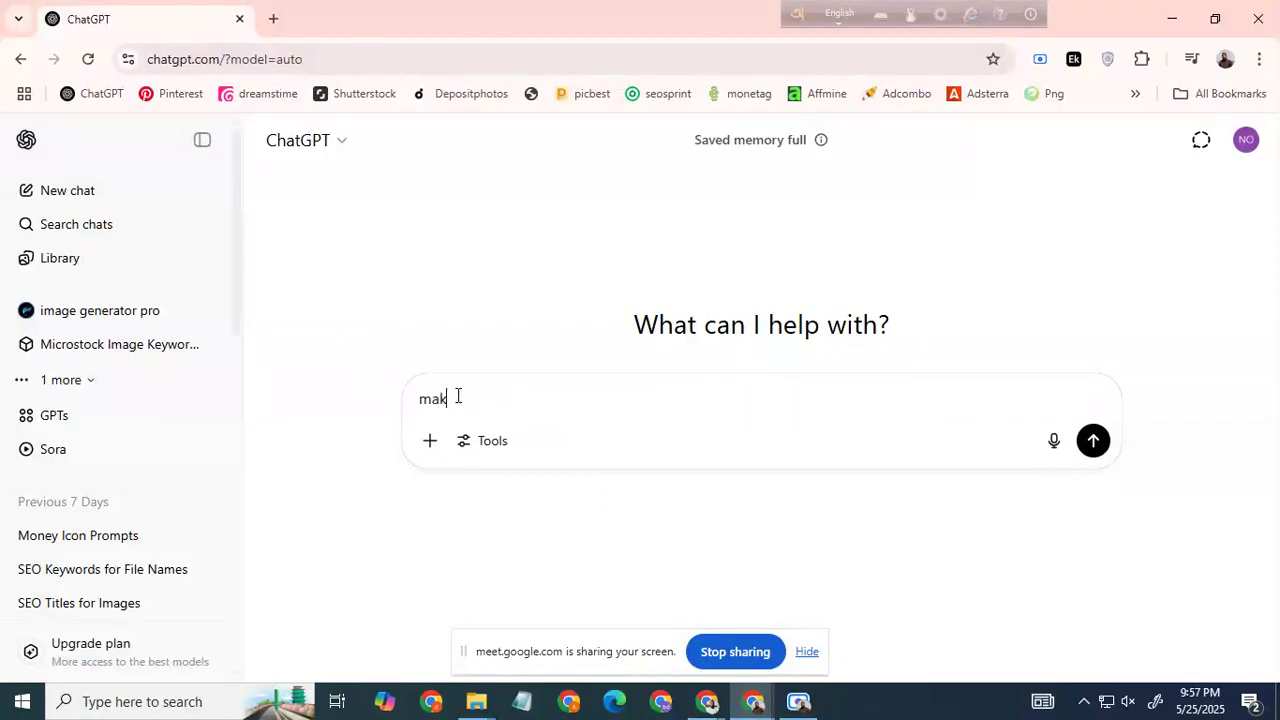
text(e 200 words yt description abou)
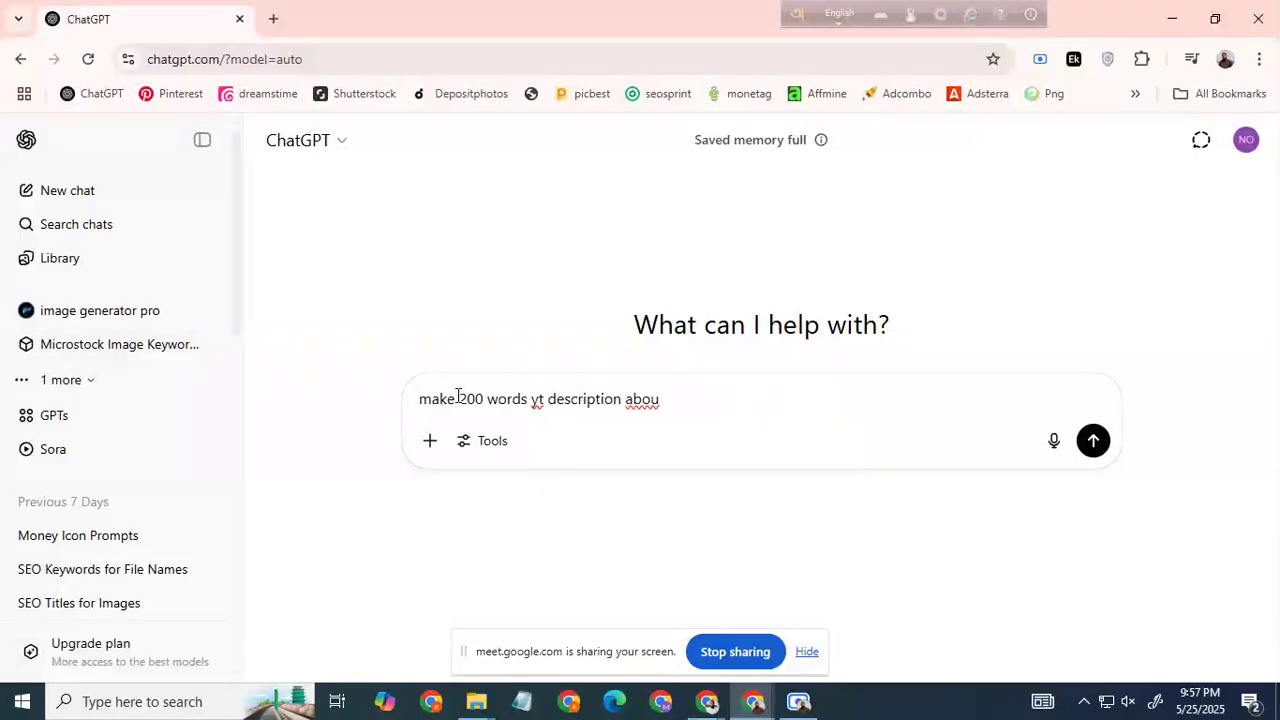
text(t)
key(ctrl+v)
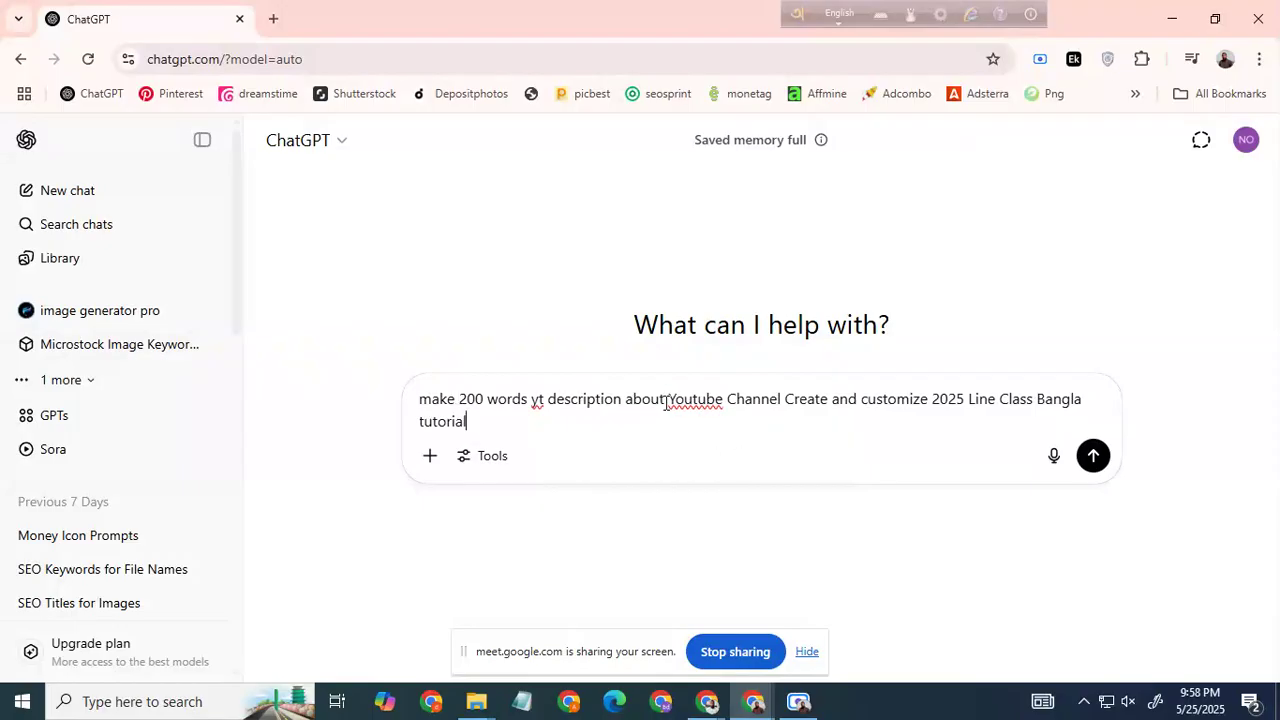
drag(666, 403, 817, 431)
click(1093, 456)
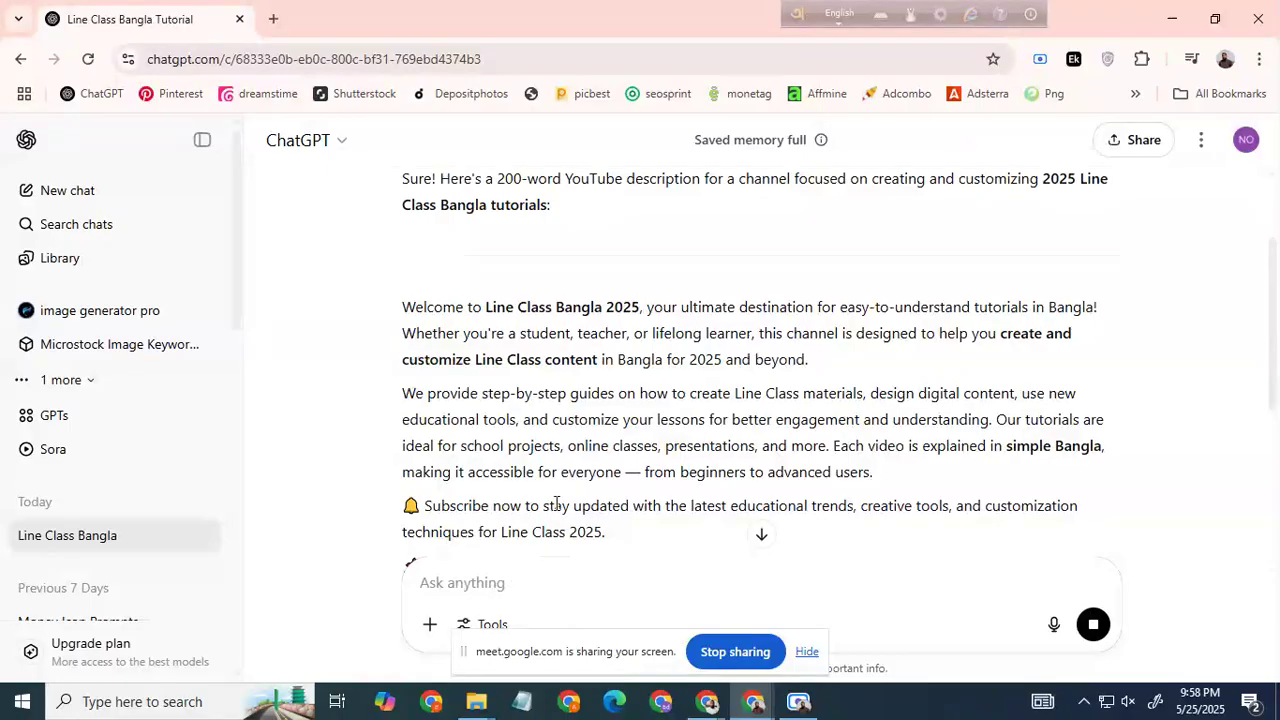
Switch the typing language to Bangla and send ChatGPT the follow-up request "বাংলায় লিখে দাও"
scroll(604, 456, down, 1)
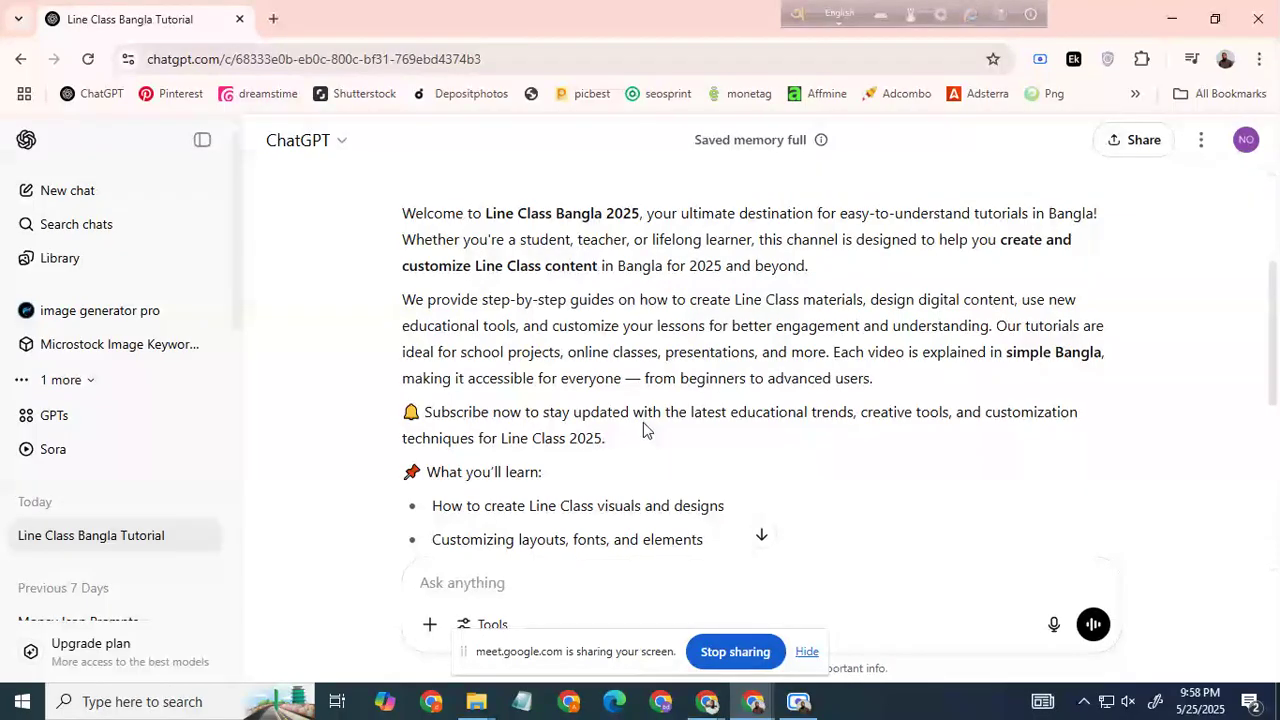
scroll(616, 405, down, 2)
scroll(616, 405, down, 3)
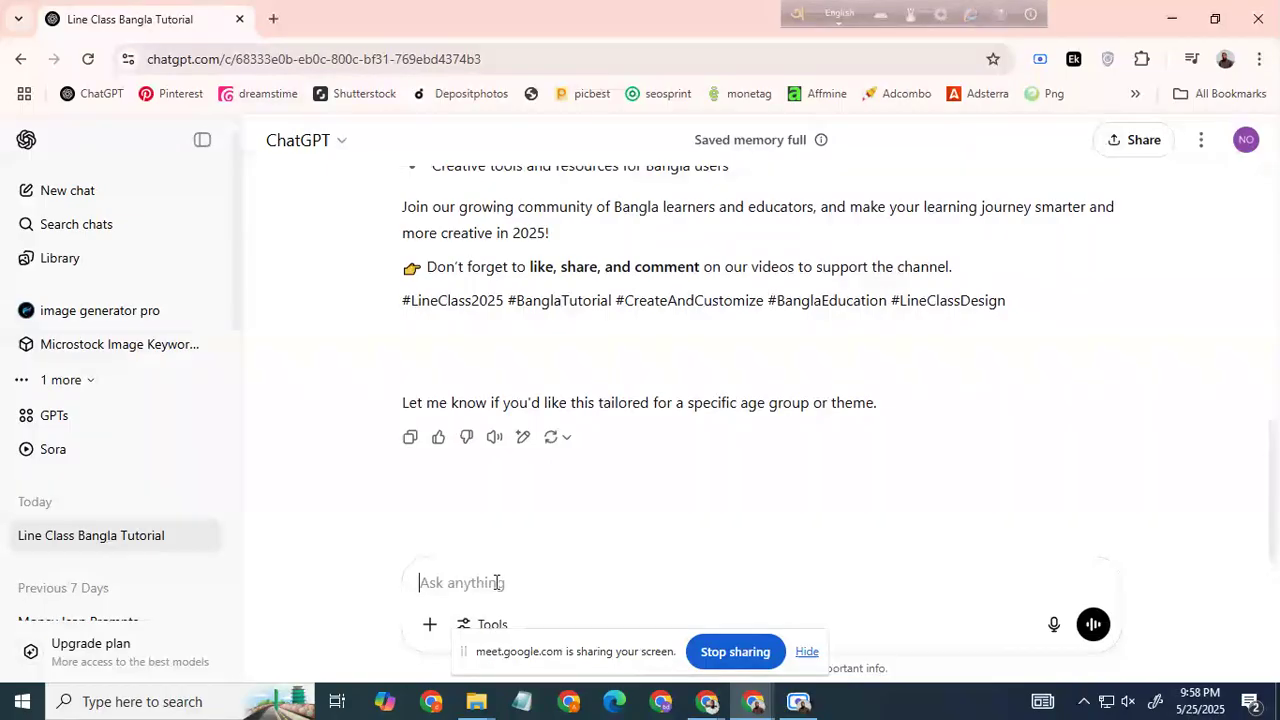
click(838, 14)
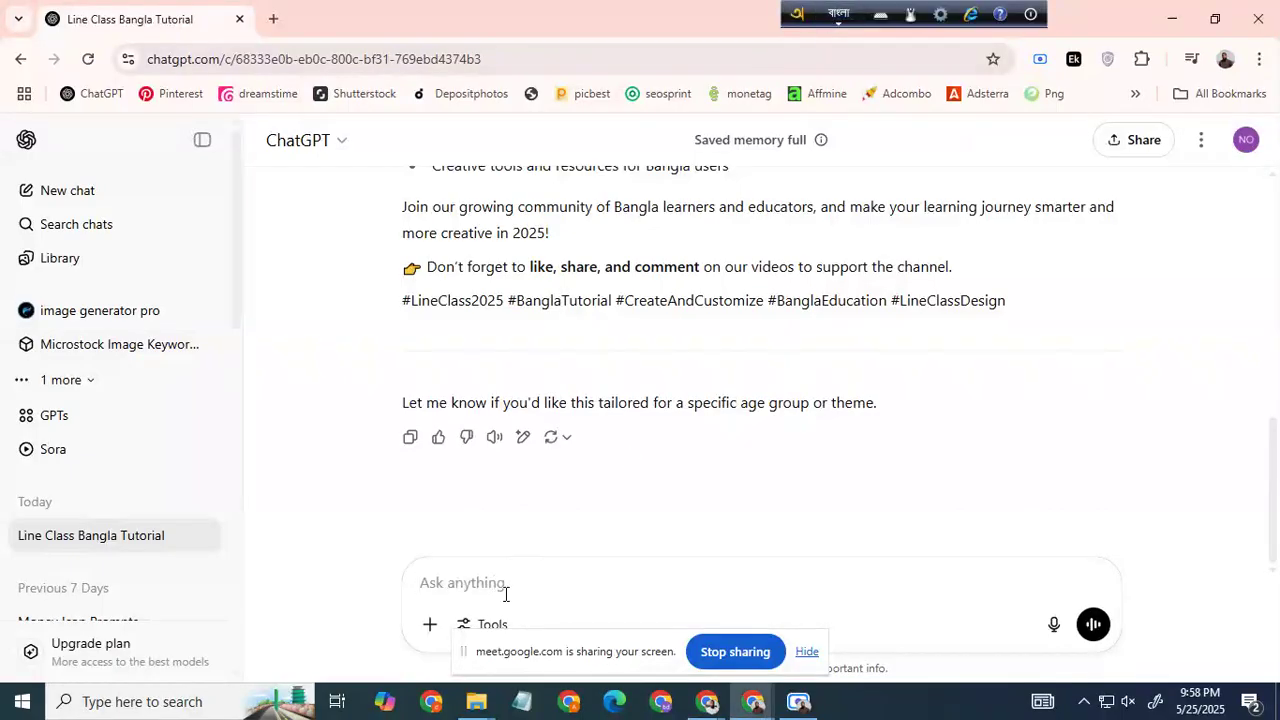
text(banglay )
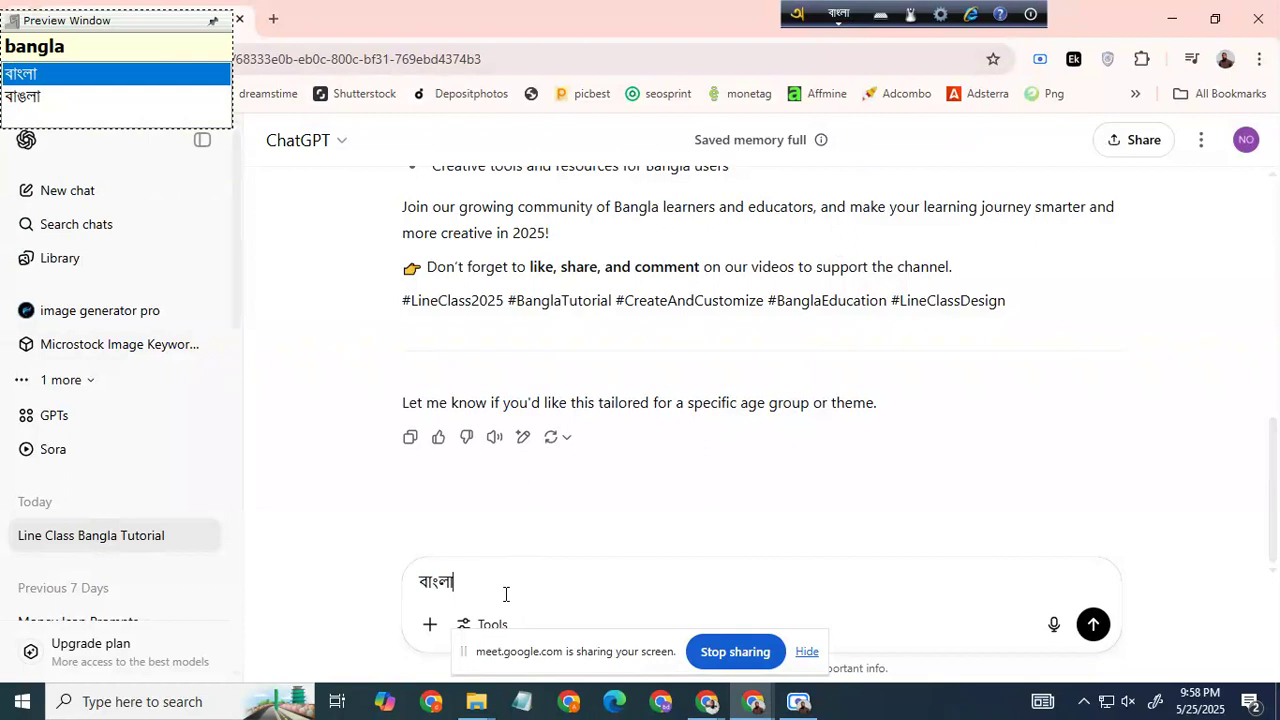
text(likhe da)
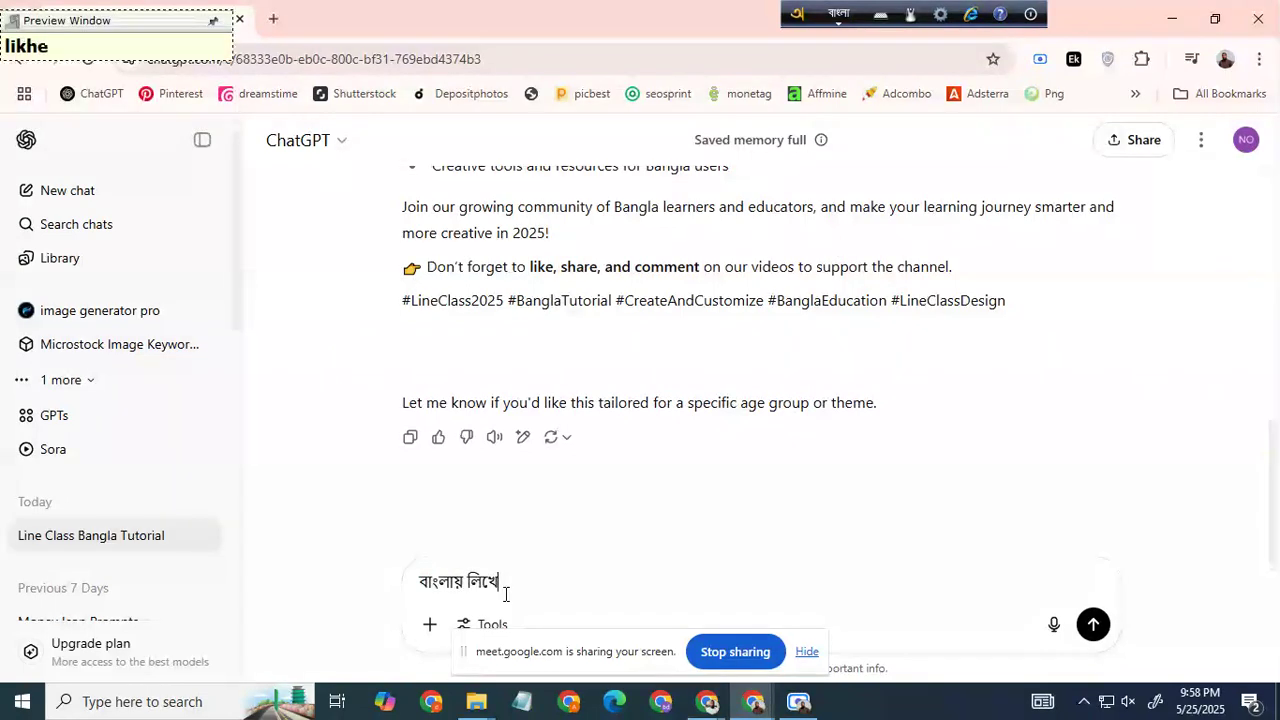
text(o)
key(Return)
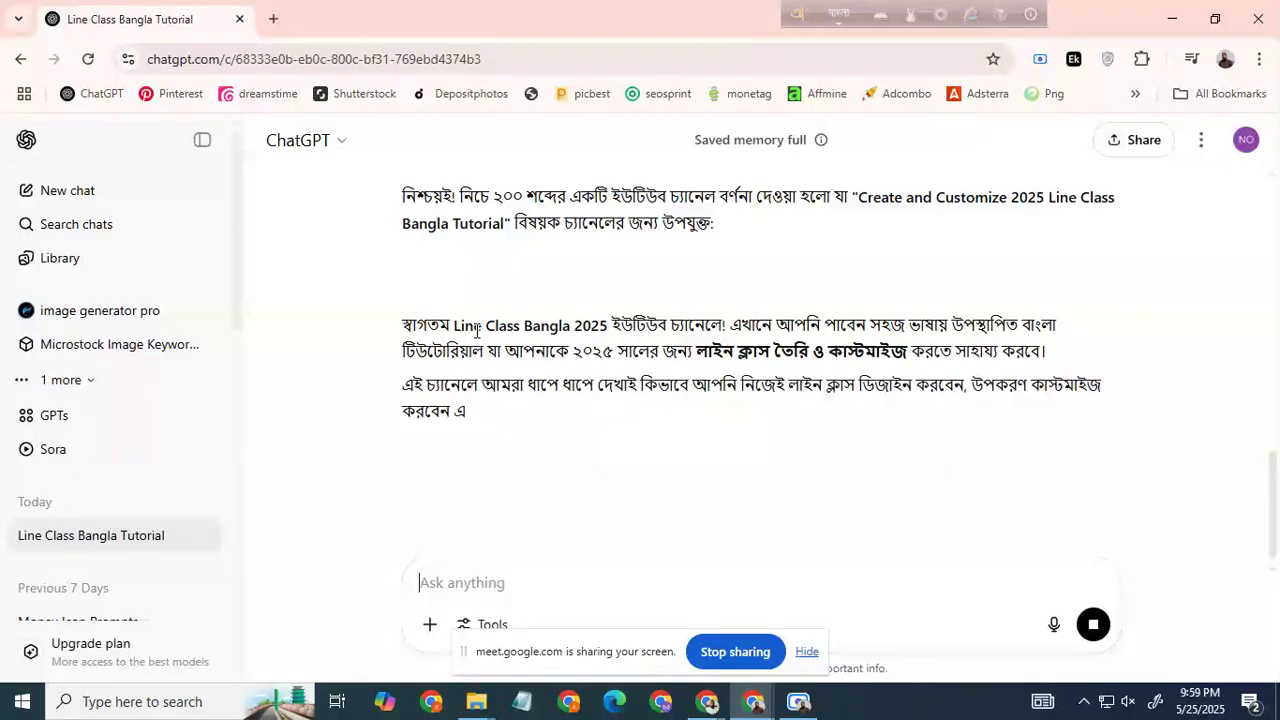
Examine the original prompt and compare ChatGPT's English description with its Bangla version
scroll(776, 380, up, 10)
scroll(778, 381, up, 3)
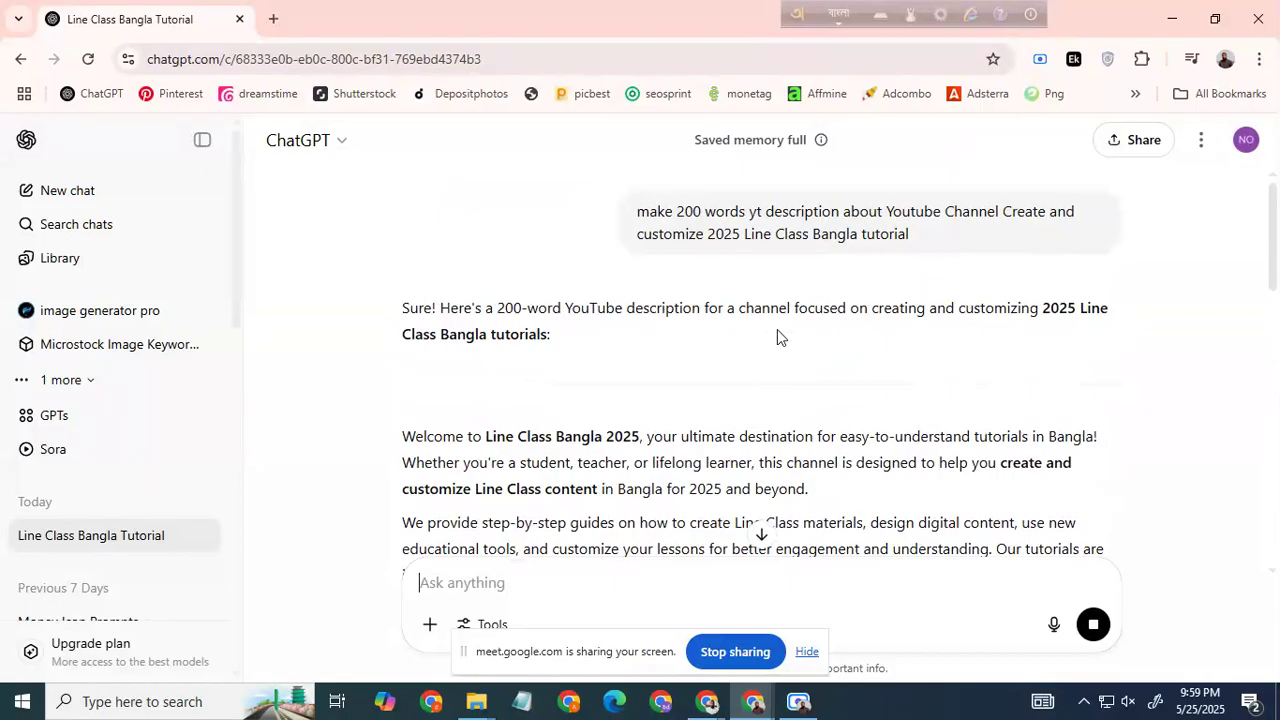
mouse_move(748, 234)
mouse_down()
mouse_move(802, 242)
mouse_move(772, 237)
mouse_up()
click(753, 242)
scroll(672, 378, down, 3)
scroll(519, 397, up, 1)
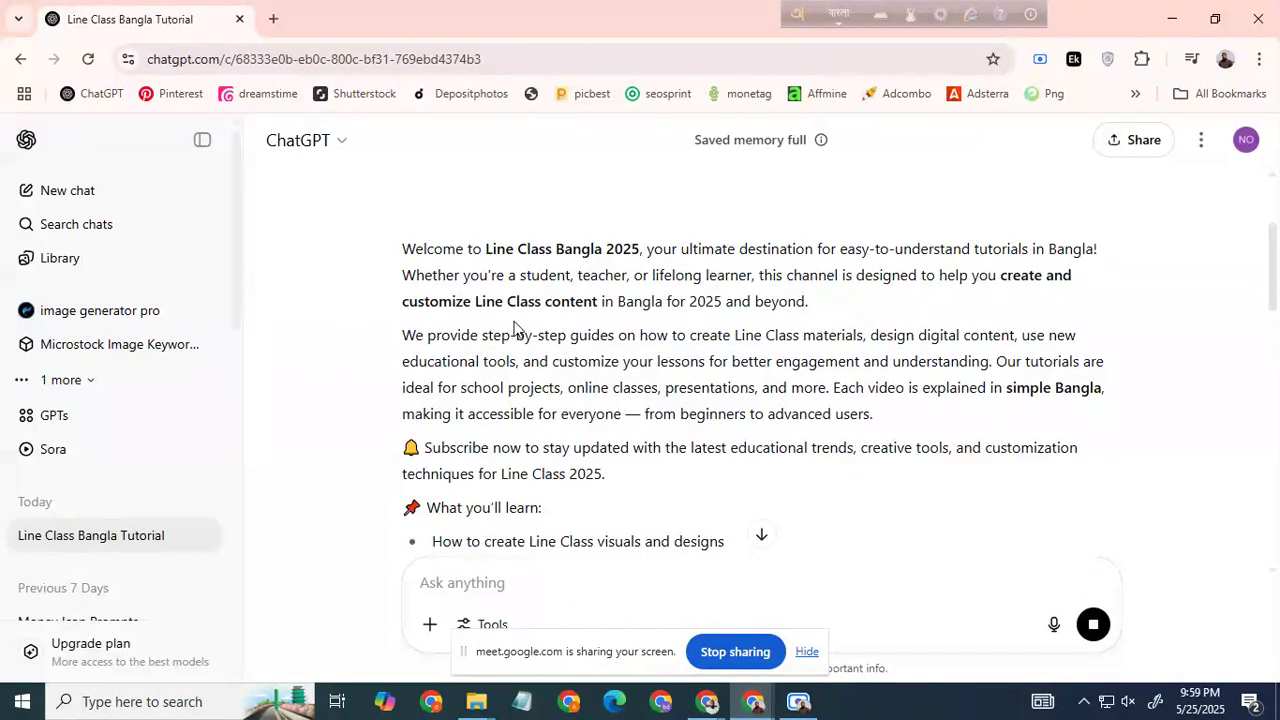
scroll(580, 366, down, 10)
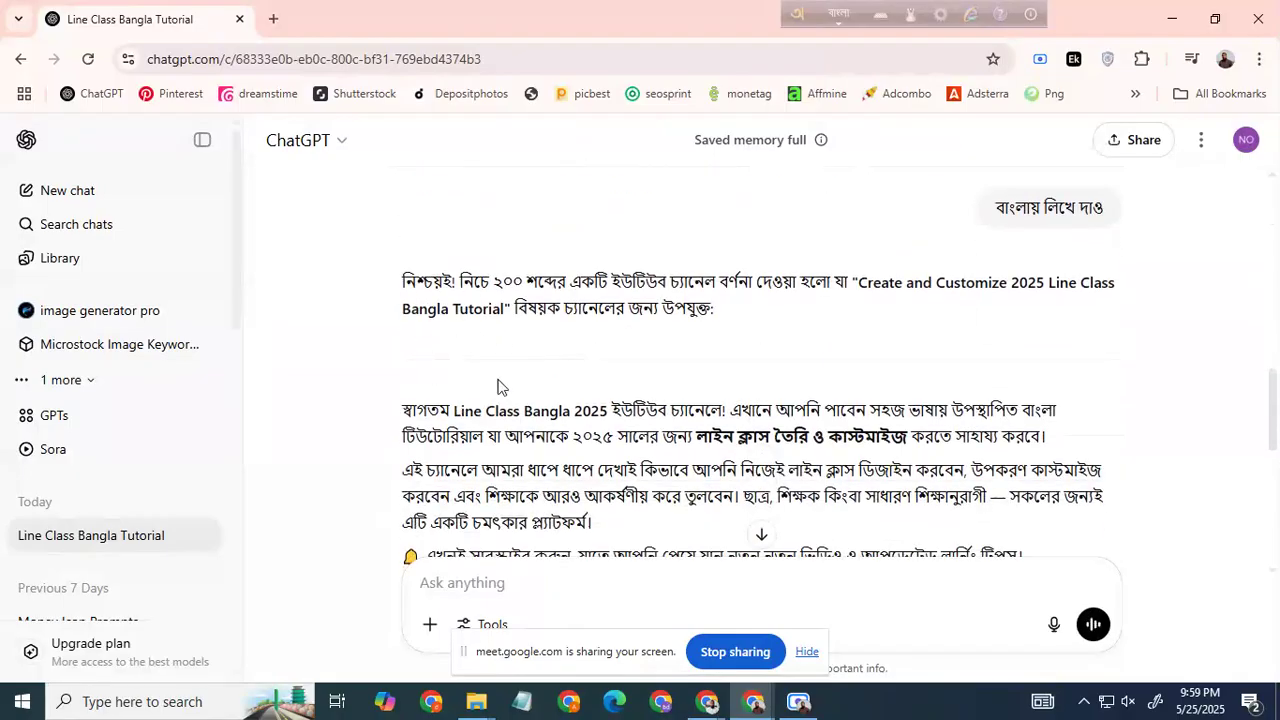
scroll(500, 378, up, 8)
scroll(437, 314, up, 1)
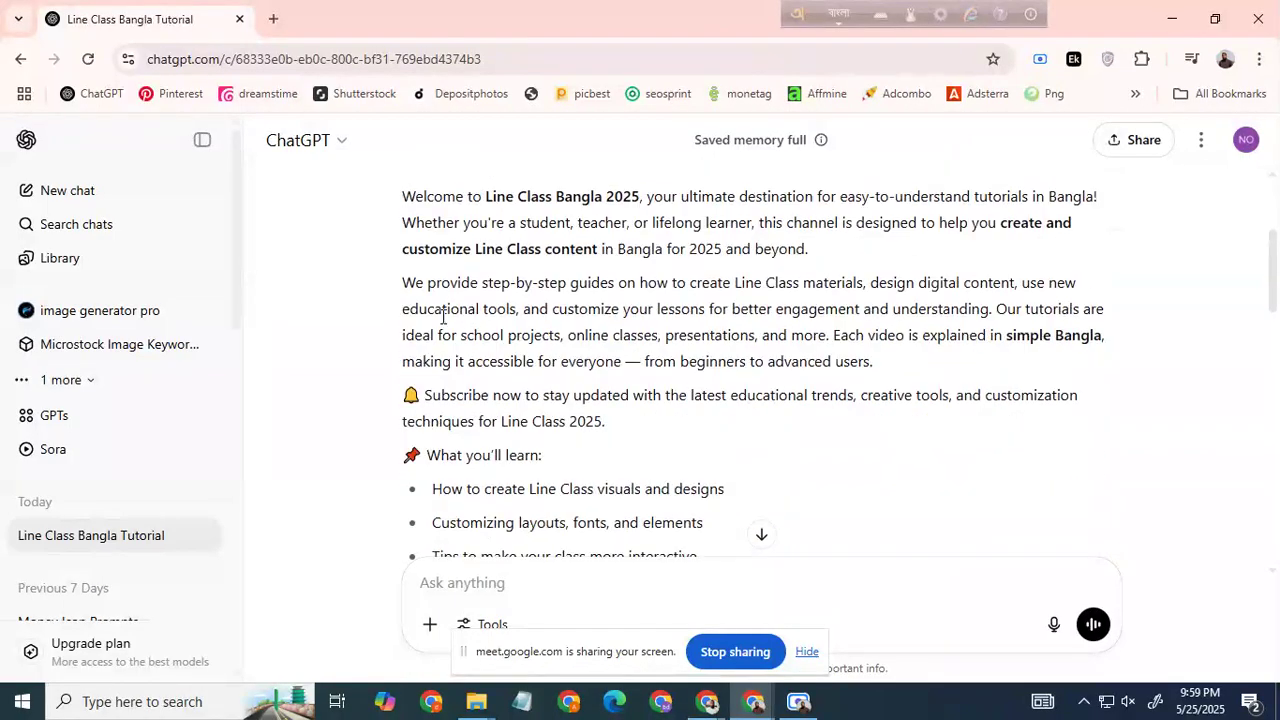
scroll(447, 318, down, 1)
scroll(450, 322, up, 1)
scroll(451, 322, up, 2)
scroll(470, 340, down, 8)
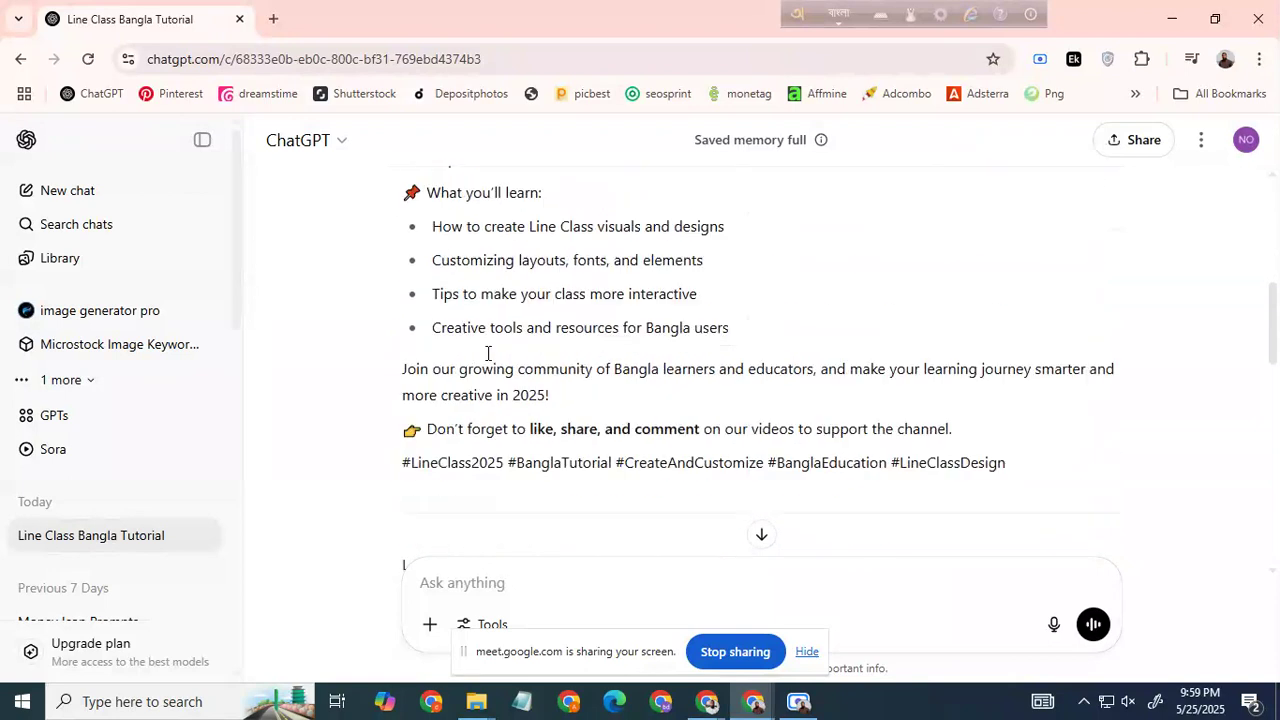
Copy the Bangla description with its hashtags from ChatGPT into the video's Description in the YouTube Studio window
drag(404, 411, 1016, 510)
scroll(684, 407, down, 2)
scroll(688, 404, down, 2)
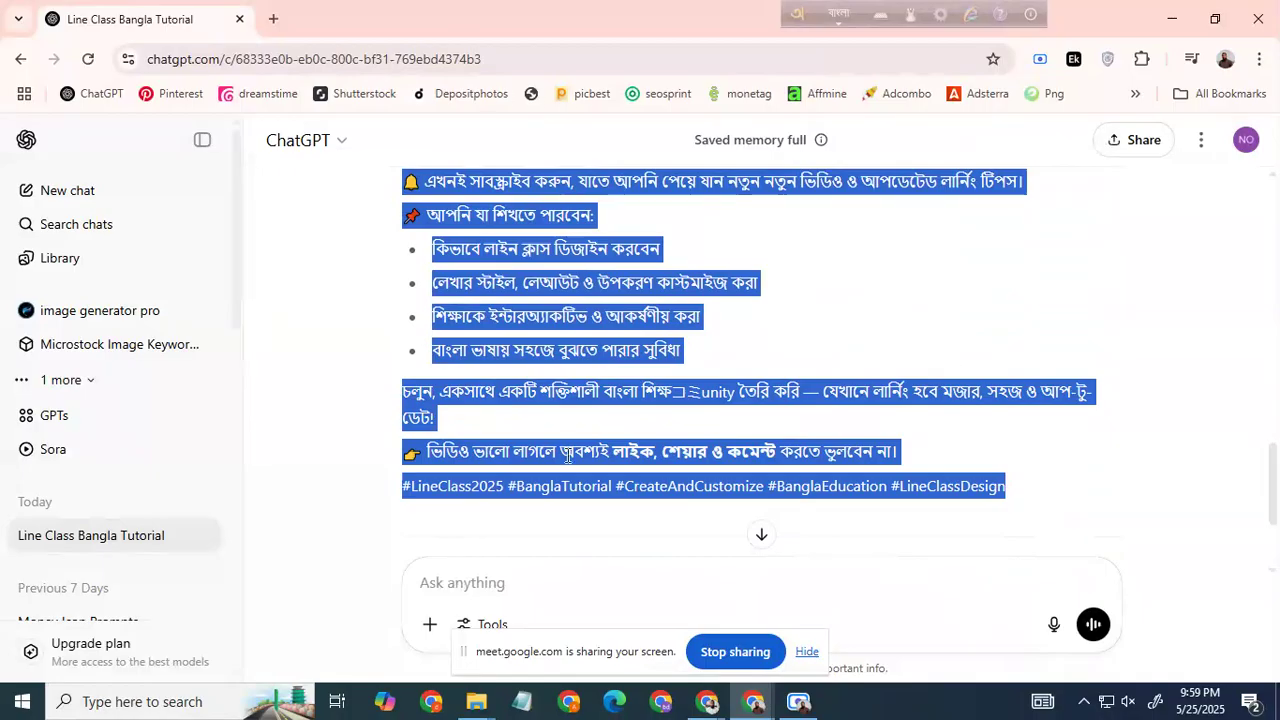
mouse_move(706, 706)
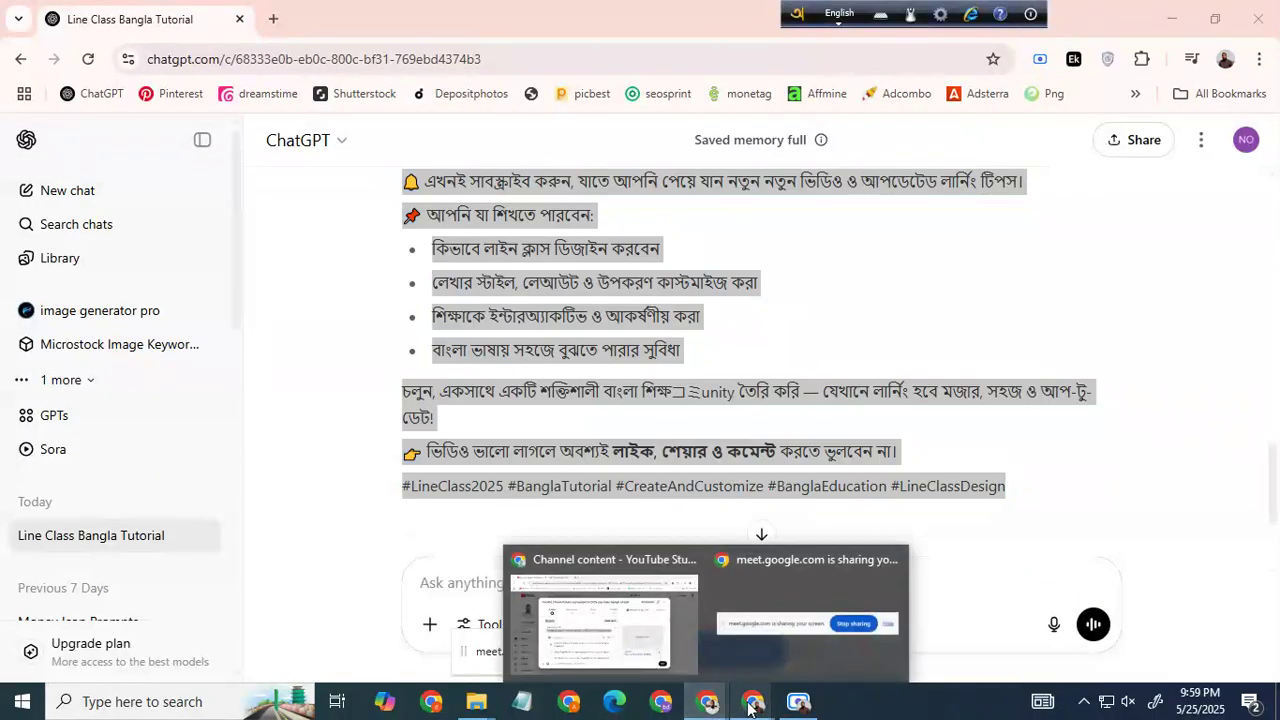
click(645, 630)
scroll(426, 443, down, 4)
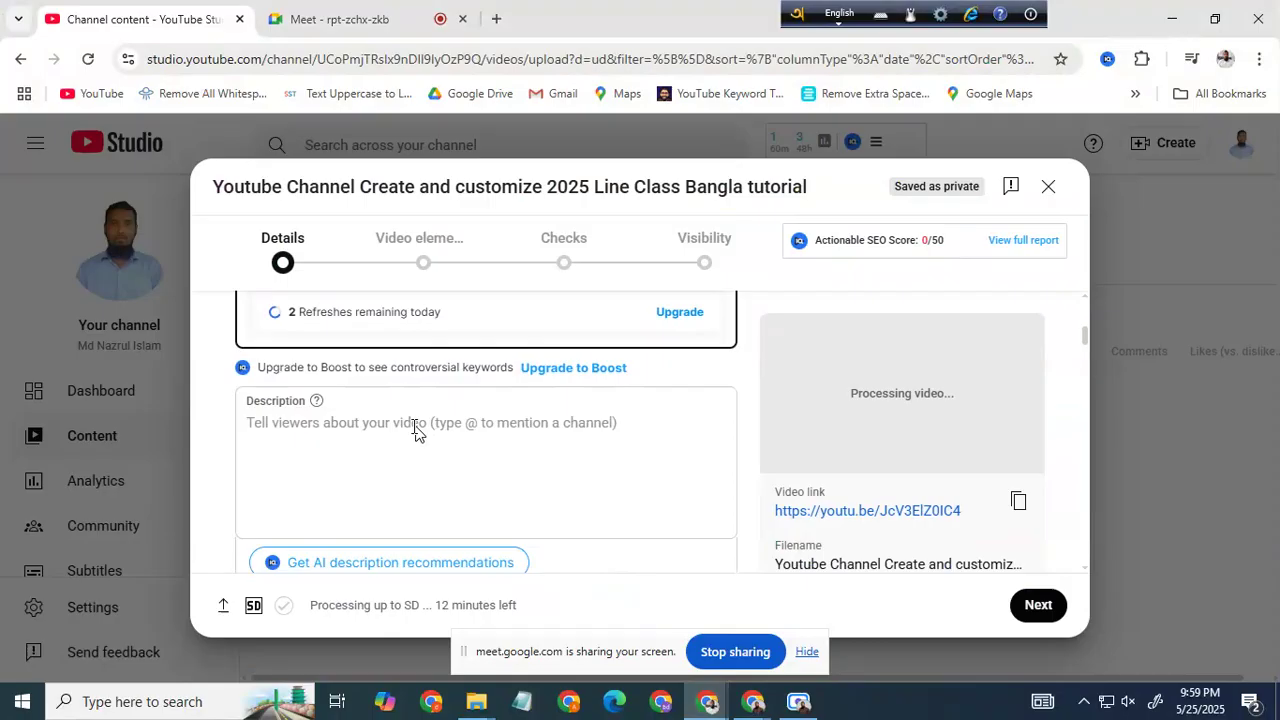
click(383, 432)
key(ctrl+v)
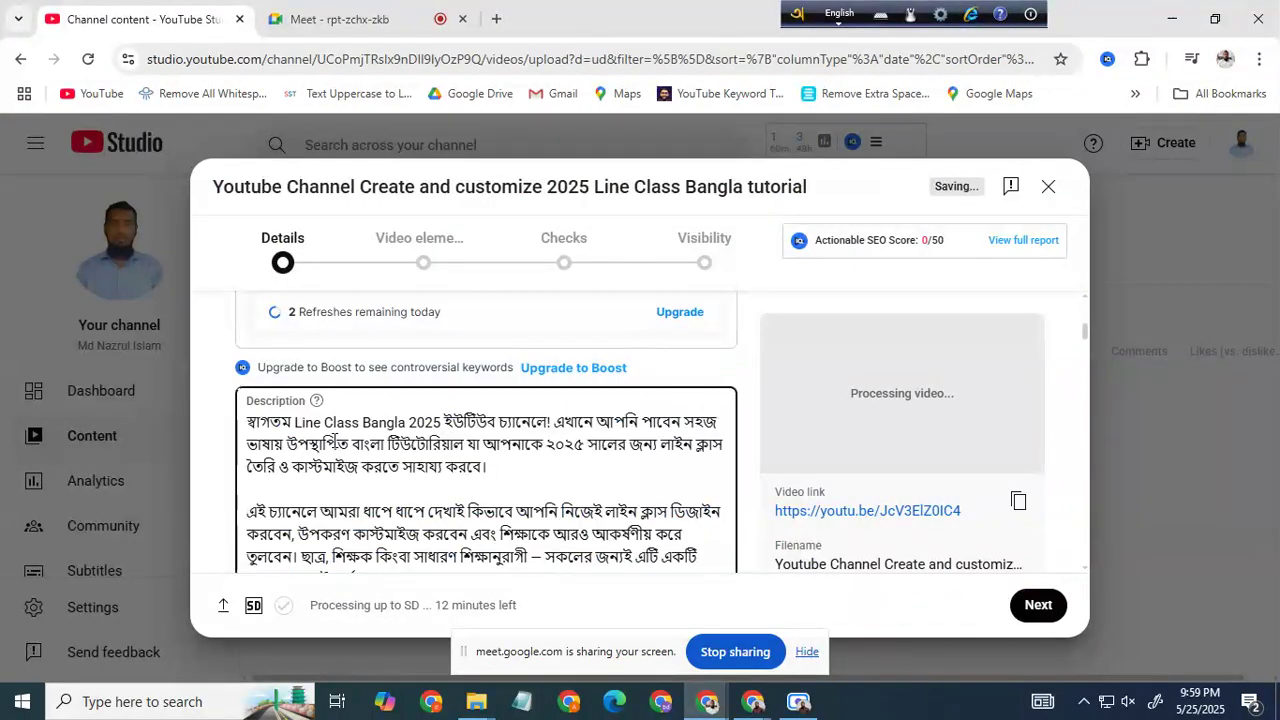
Copy the English description with its hashtags from the ChatGPT window and add it below the Bangla text in the YouTube Studio description
scroll(586, 566, down, 2)
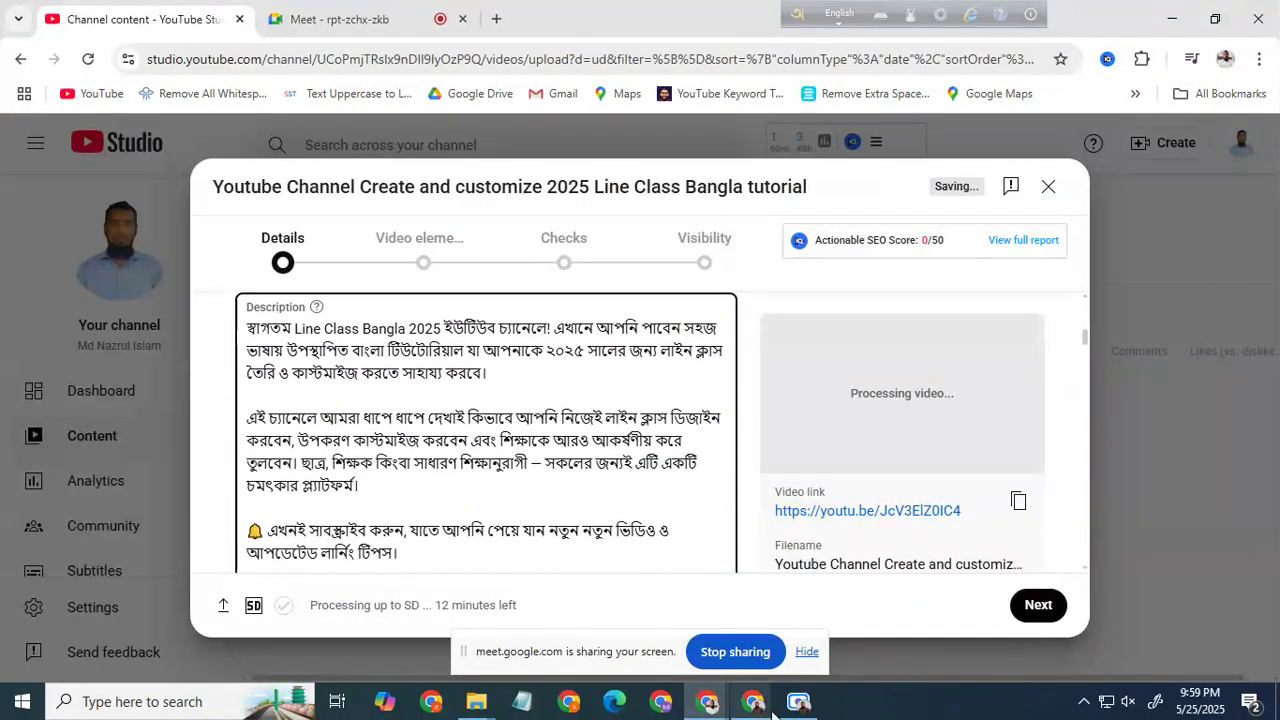
mouse_move(753, 703)
click(645, 615)
scroll(494, 344, up, 10)
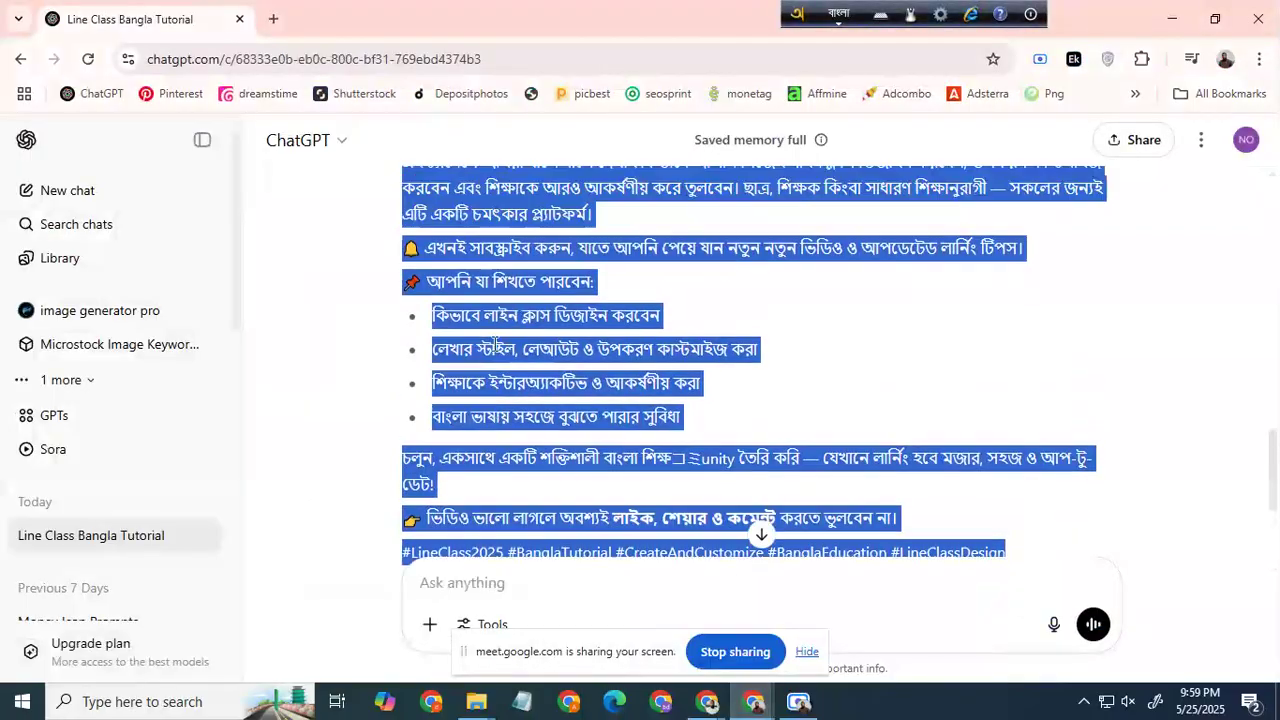
scroll(494, 344, up, 1)
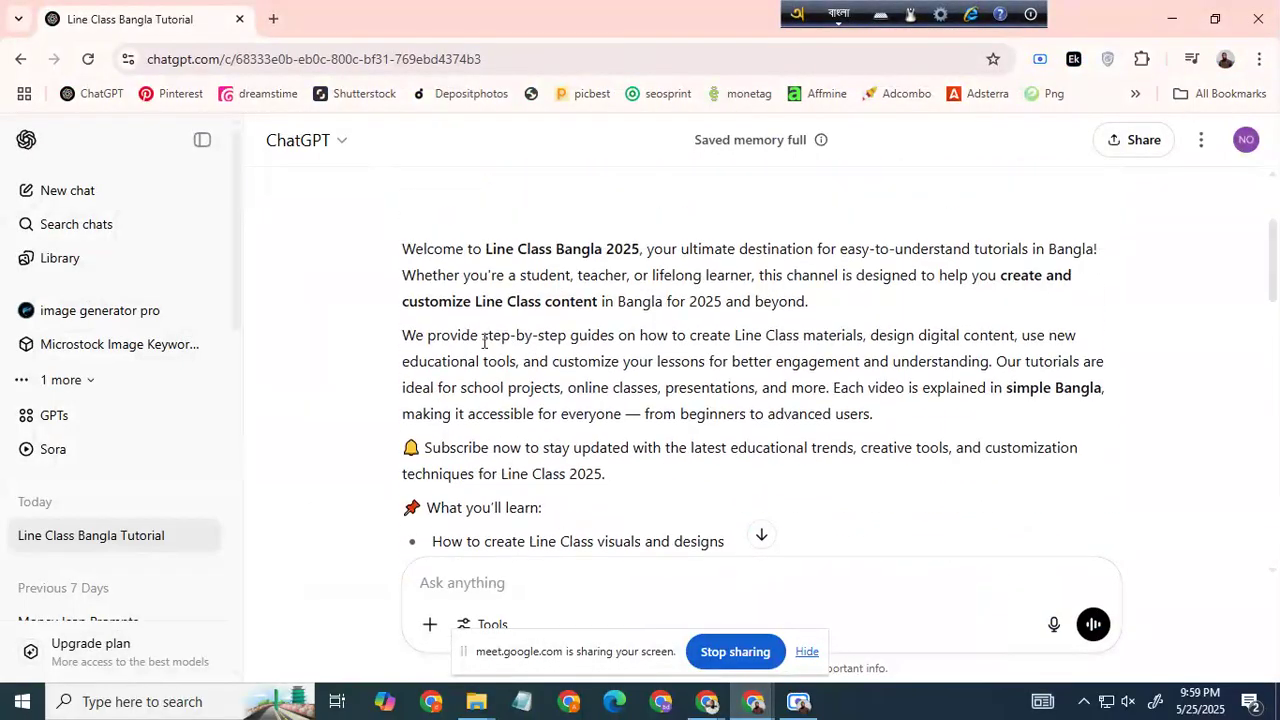
drag(409, 266, 1006, 414)
scroll(720, 360, down, 1)
scroll(723, 349, down, 3)
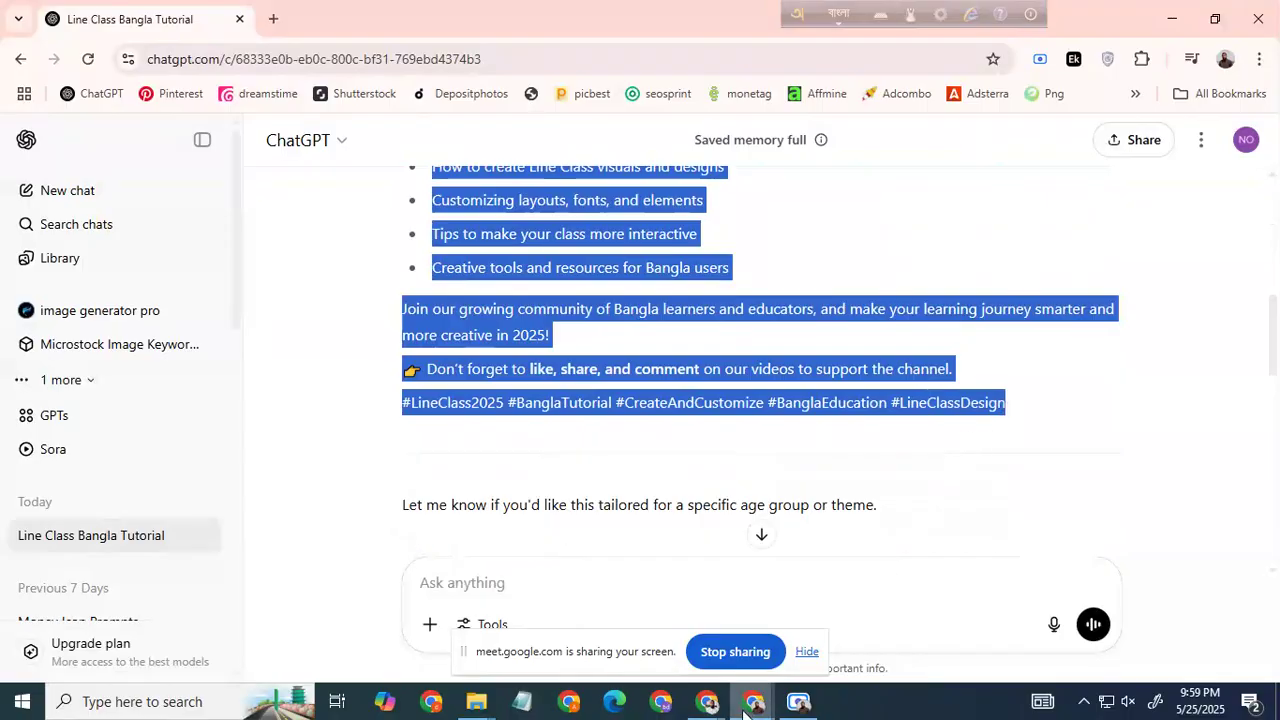
mouse_move(707, 701)
click(543, 575)
scroll(509, 522, down, 8)
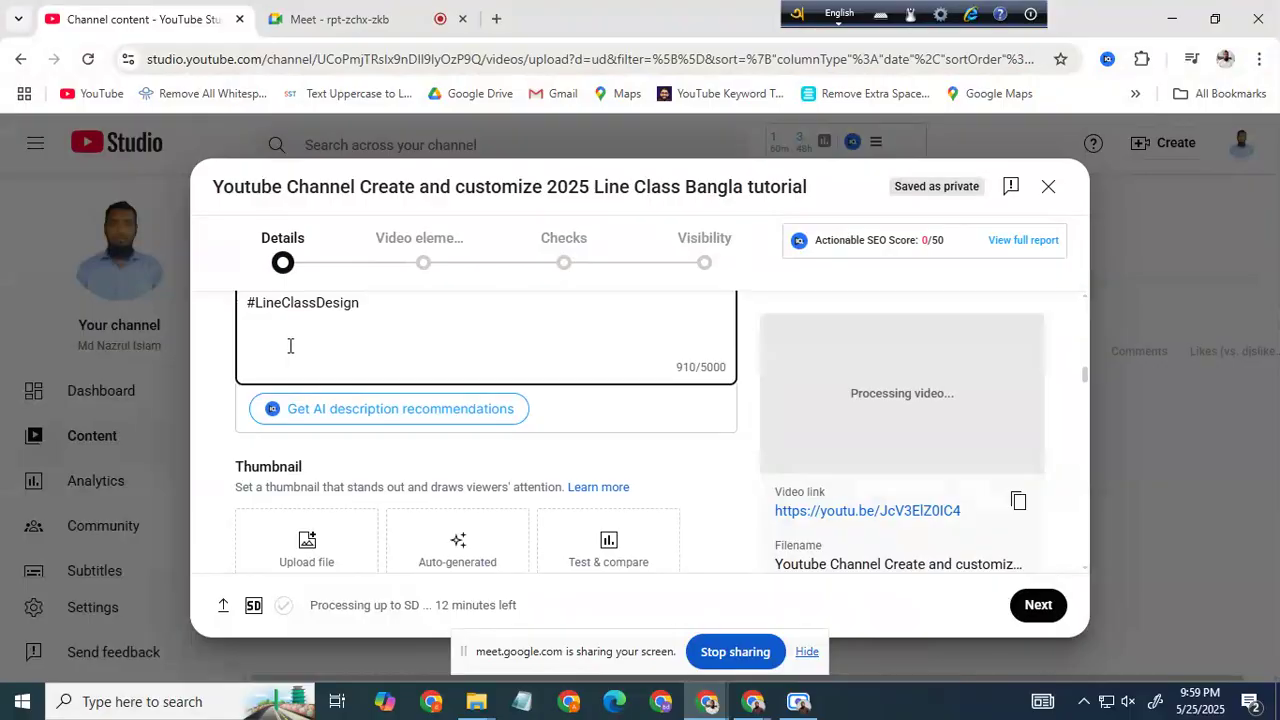
key(ctrl+v)
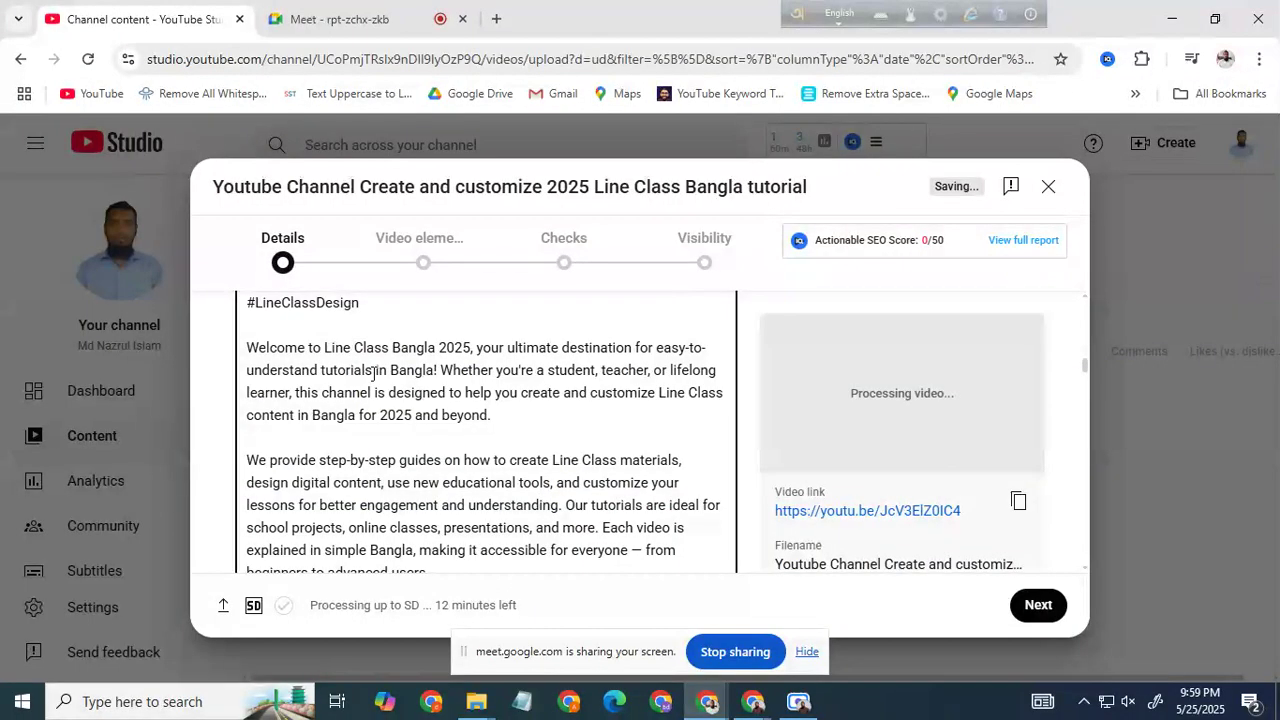
Correct "Line Class Bangla 2025" to "Live Class Bangla 2025" in the opening sentences of the English and Bangla descriptions
key(BackSpace)
text(v)
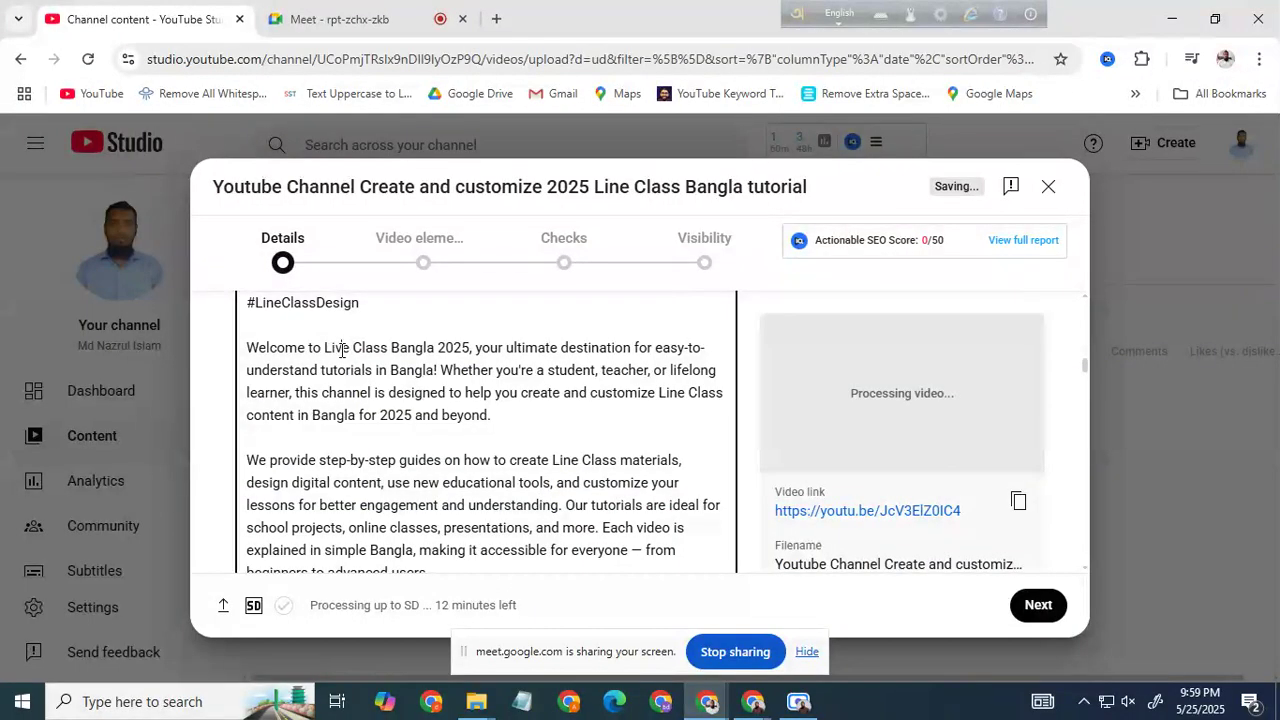
scroll(423, 423, up, 10)
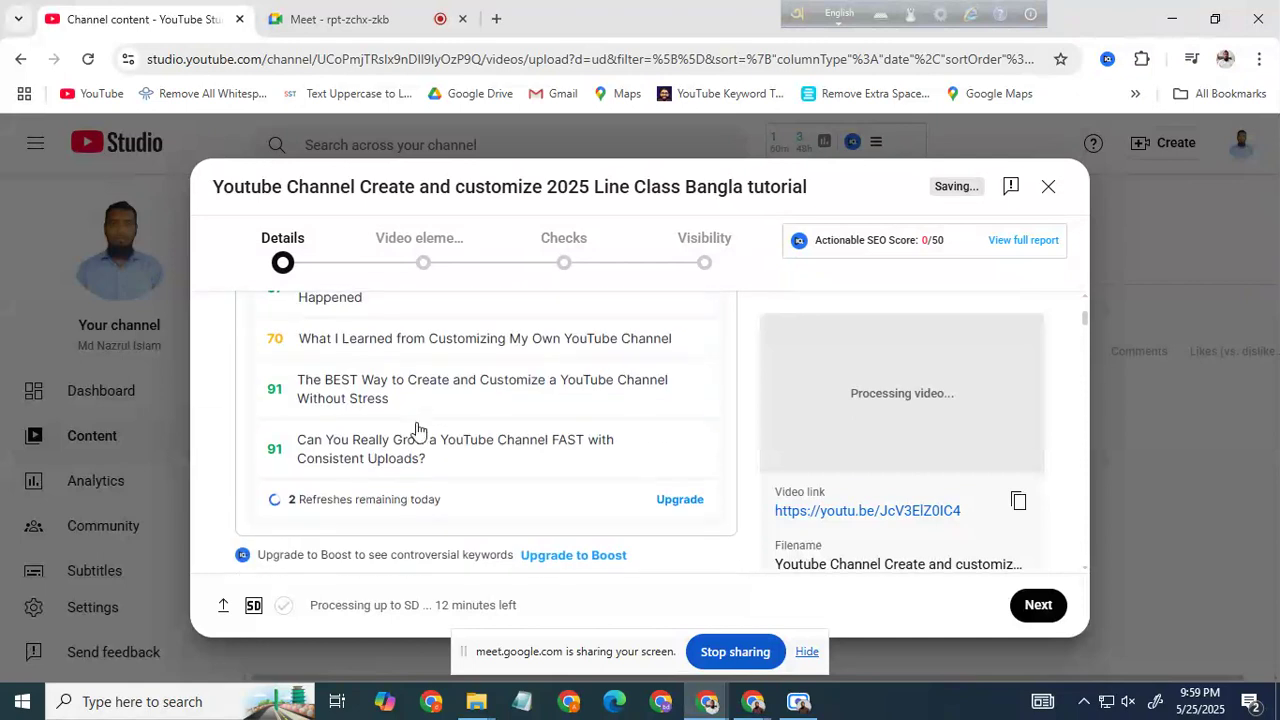
scroll(378, 467, down, 1)
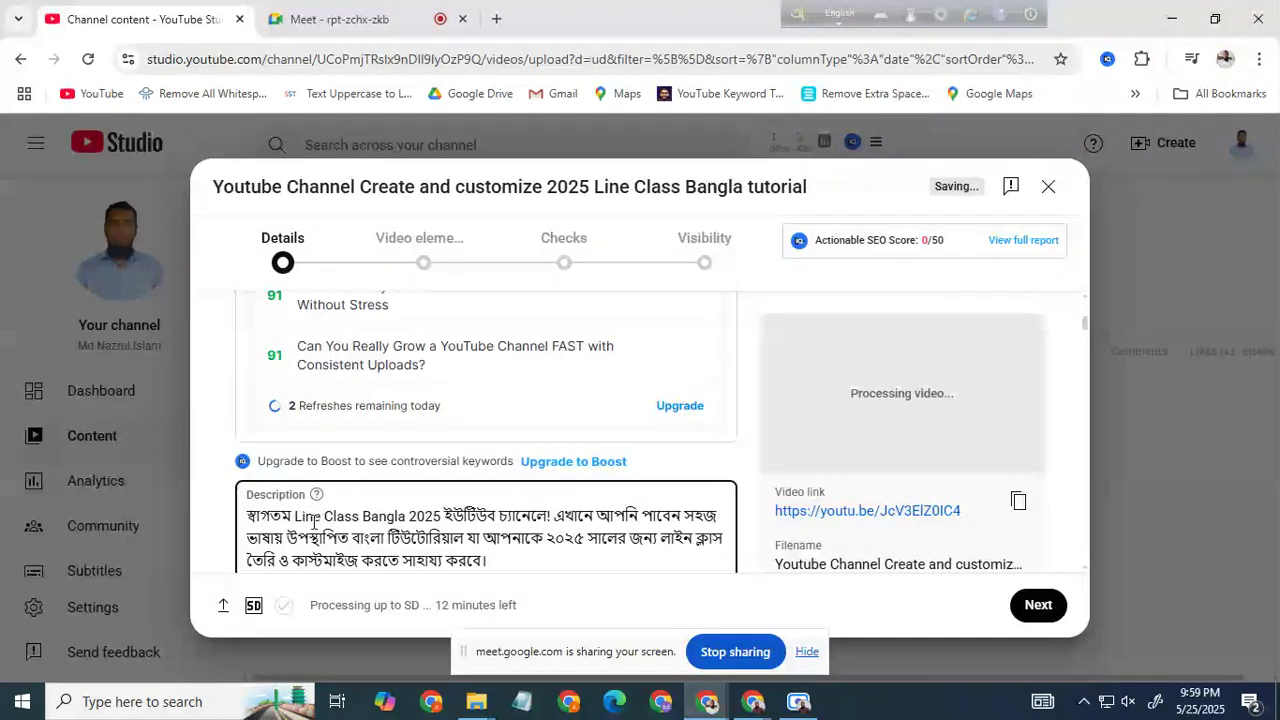
click(313, 521)
key(BackSpace)
text(v)
click(549, 516)
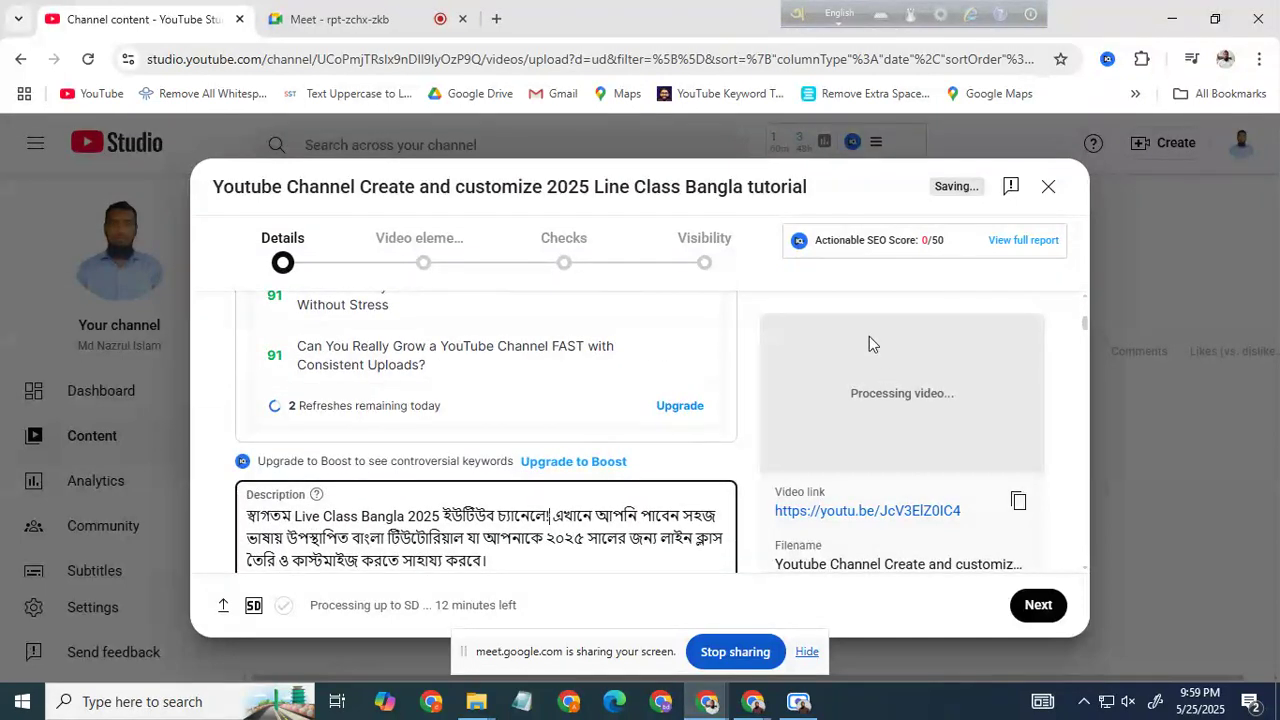
Review the combined Bangla and English text of the video description
scroll(474, 291, down, 2)
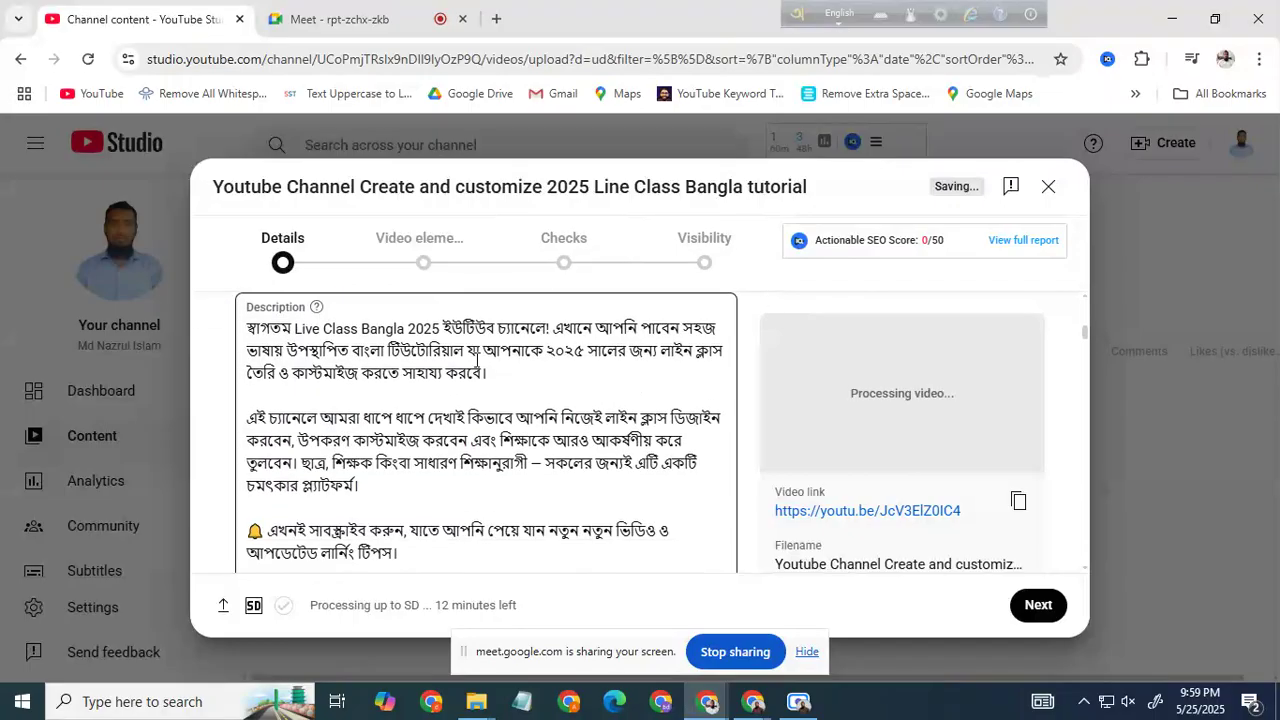
scroll(478, 358, down, 5)
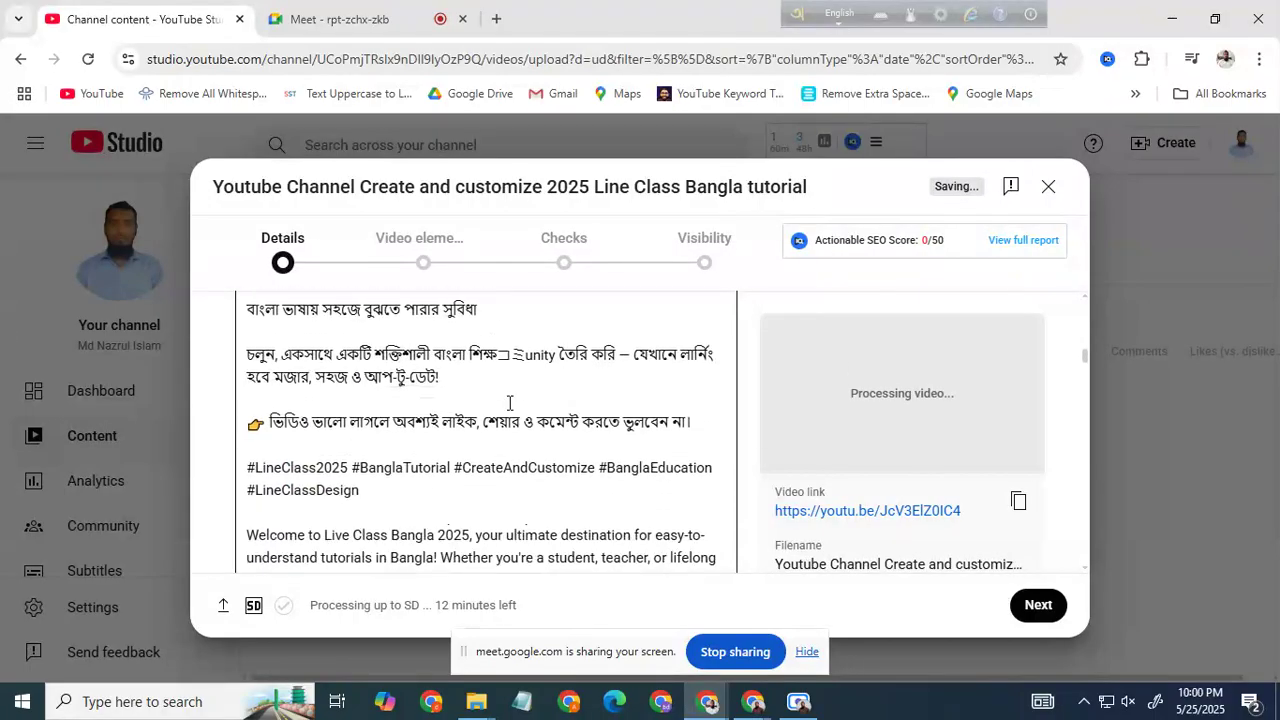
scroll(509, 402, down, 2)
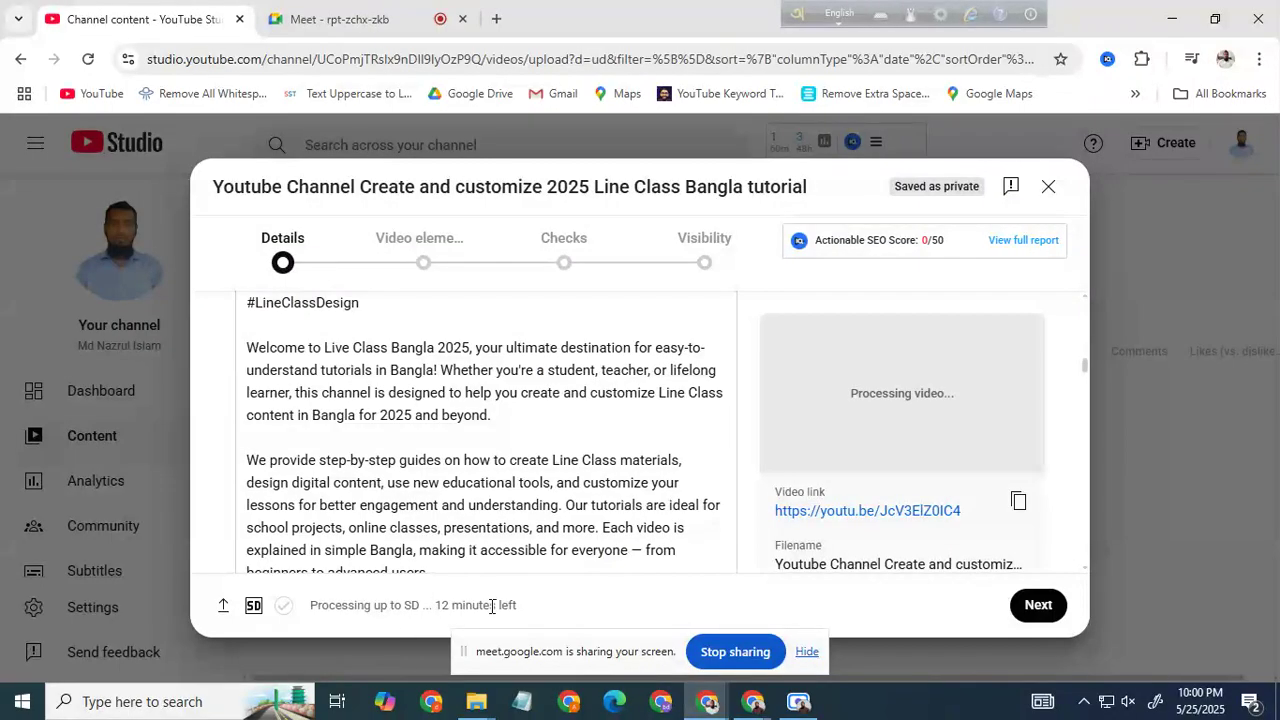
scroll(520, 420, down, 5)
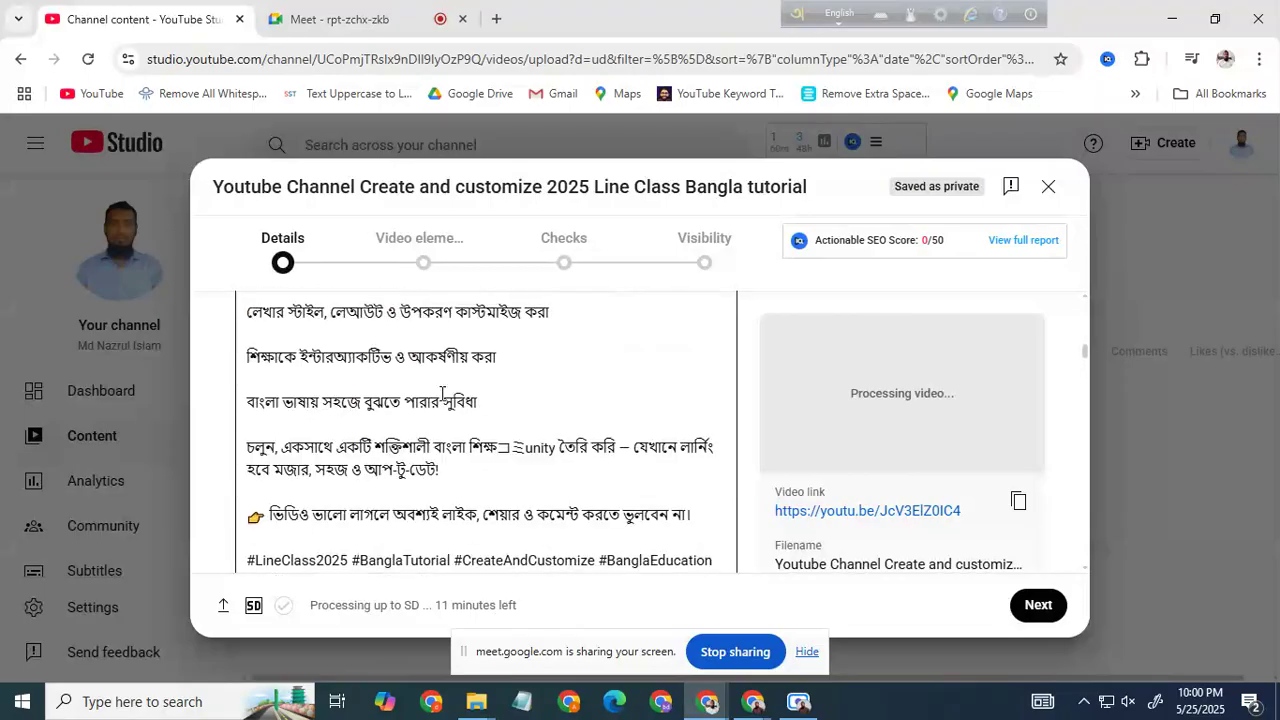
Go to the Thumbnail section below the description in the video's details
scroll(539, 447, down, 10)
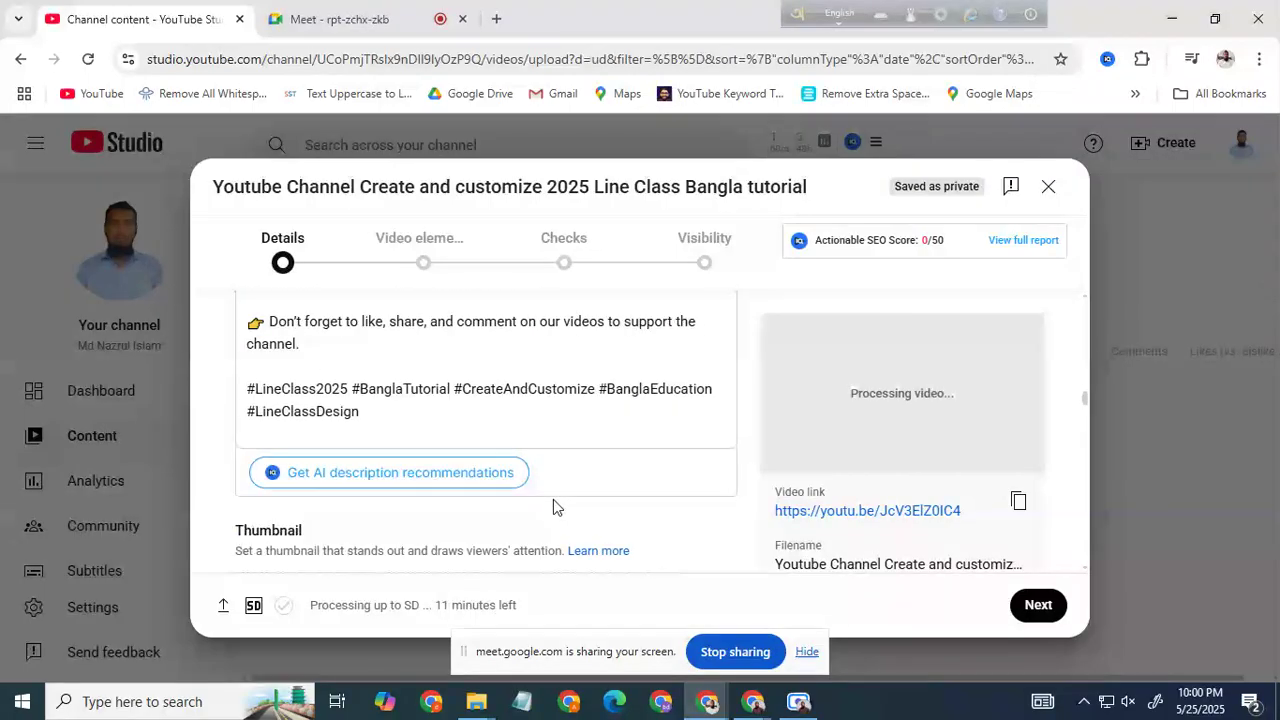
scroll(555, 365, down, 3)
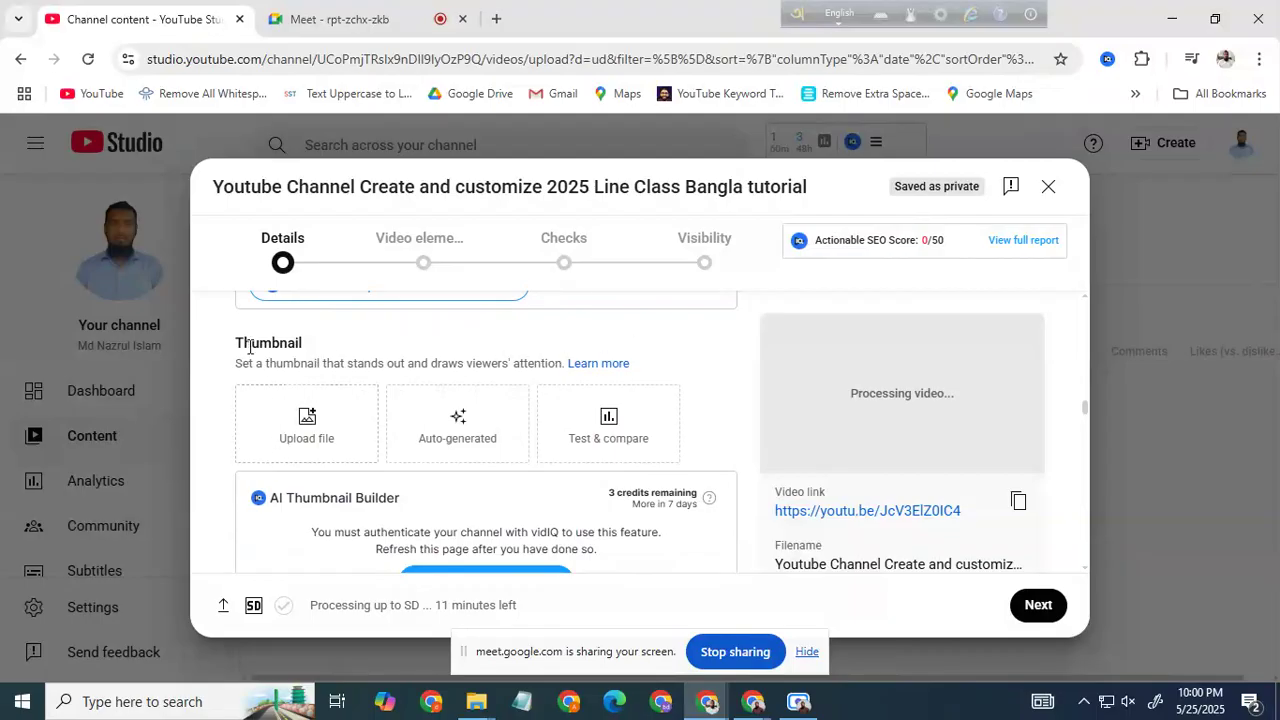
drag(245, 347, 324, 349)
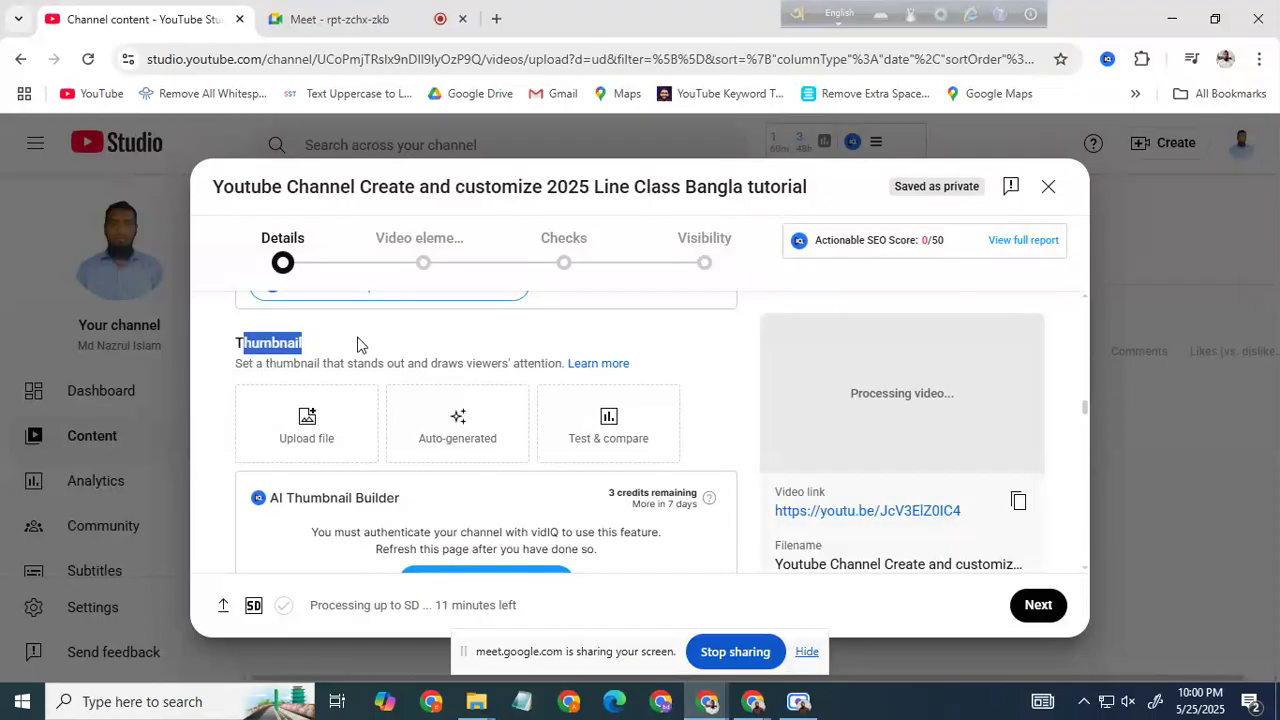
click(357, 344)
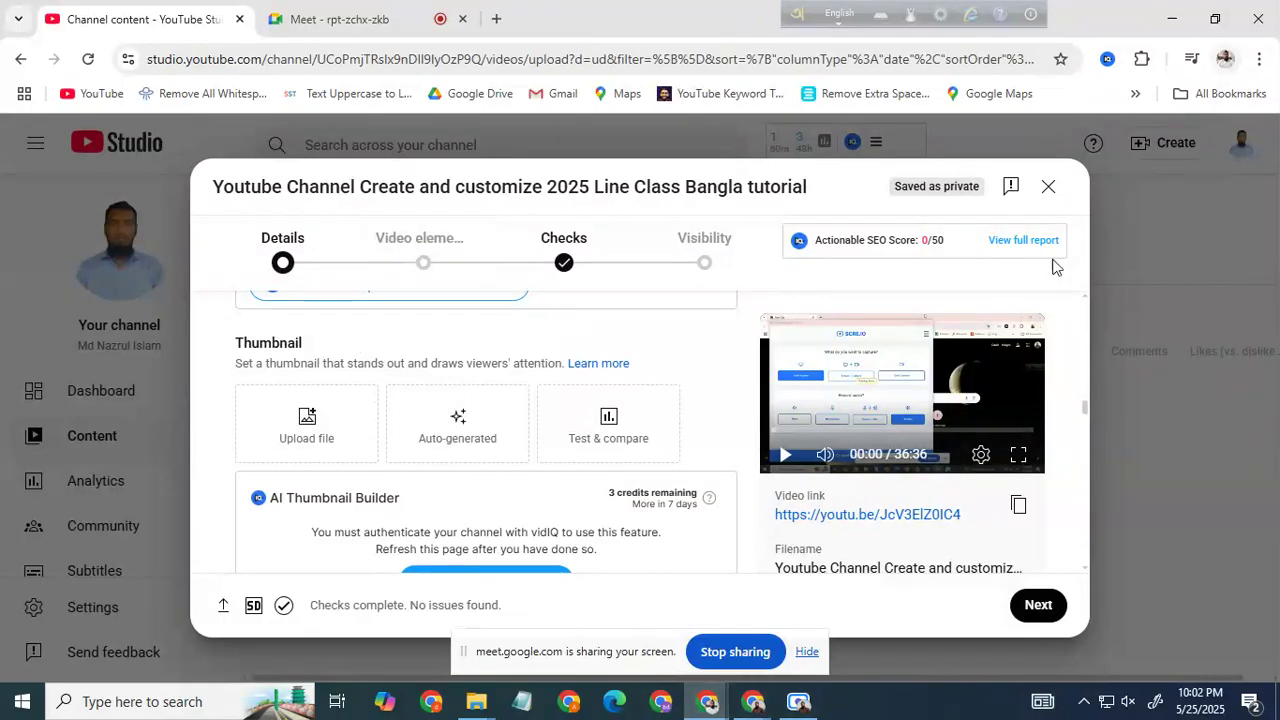
Switch to a different Chrome profile, open canva.com there and dismiss the page-restore offer
click(1225, 59)
scroll(1037, 474, down, 3)
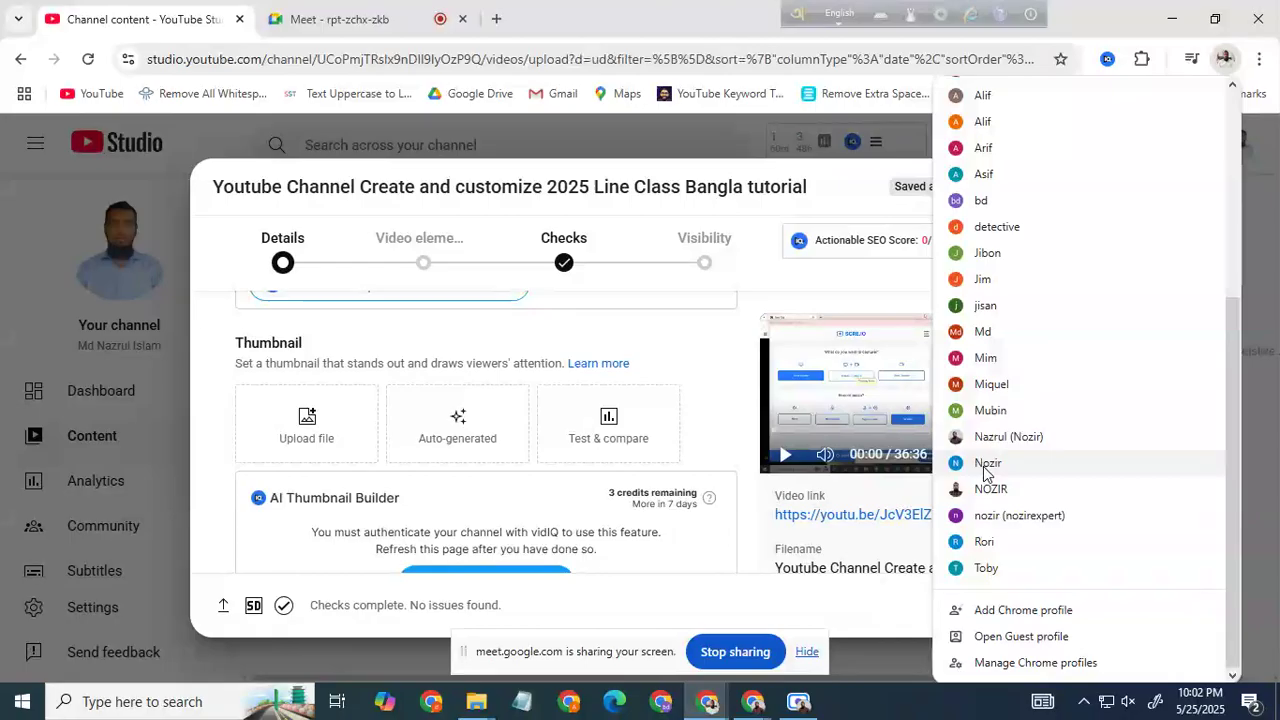
click(987, 465)
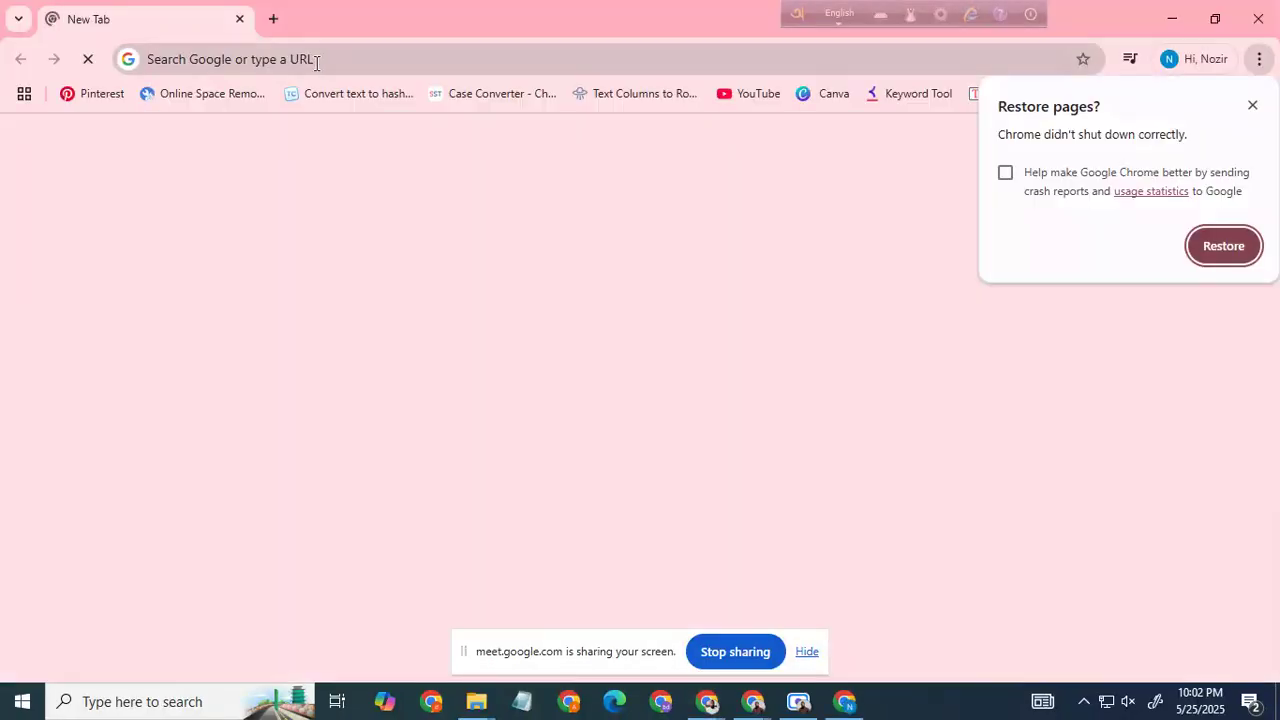
click(316, 62)
text(c)
key(Return)
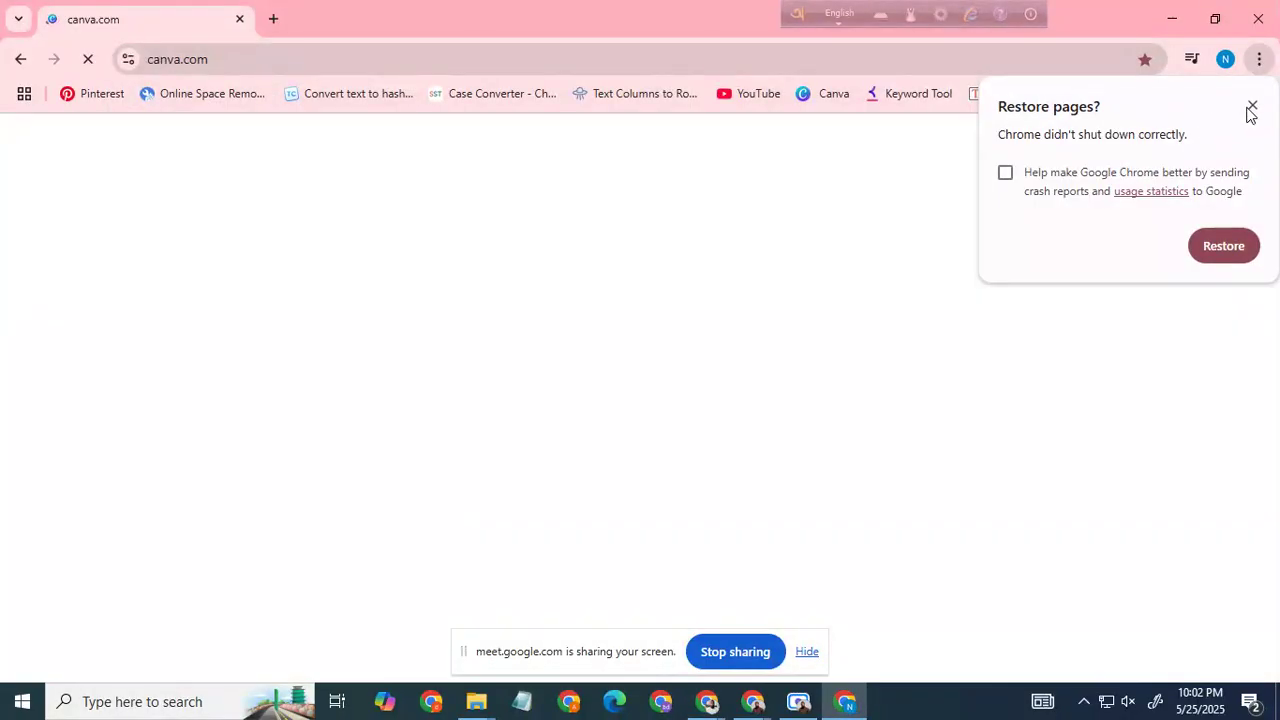
click(1251, 106)
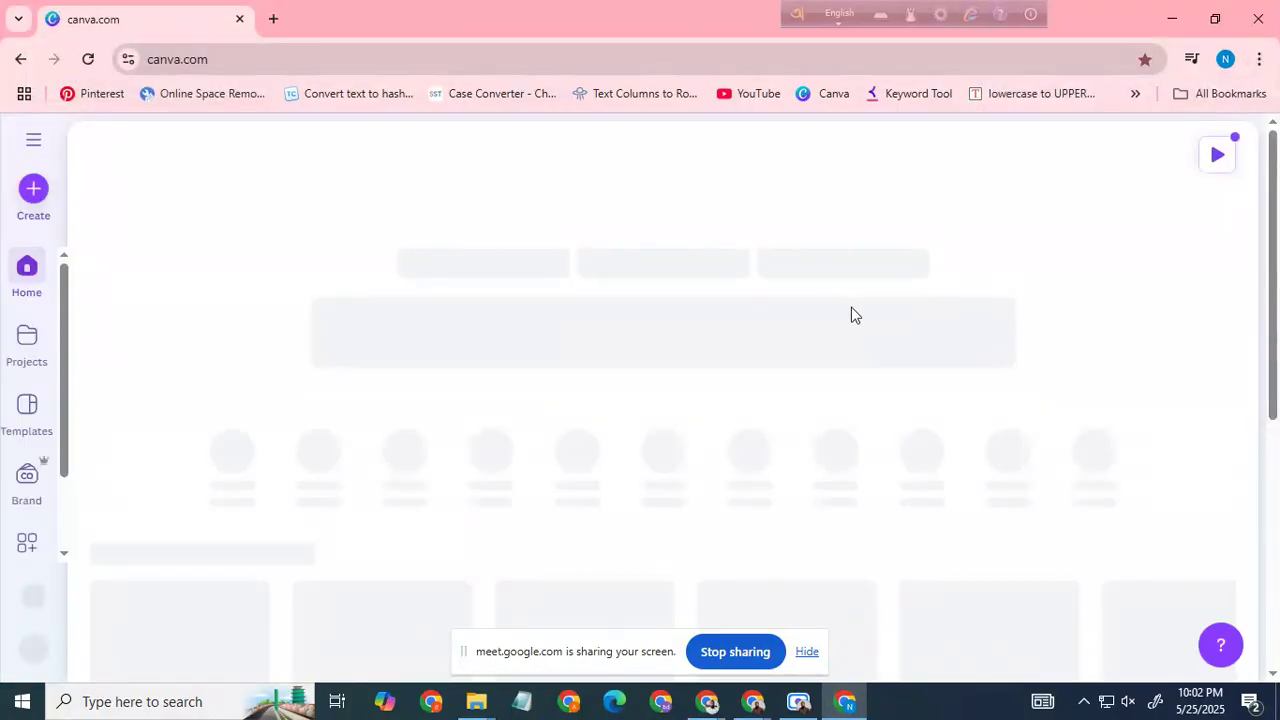
Search Canva's templates for "youtube thumbnail"
scroll(451, 337, down, 1)
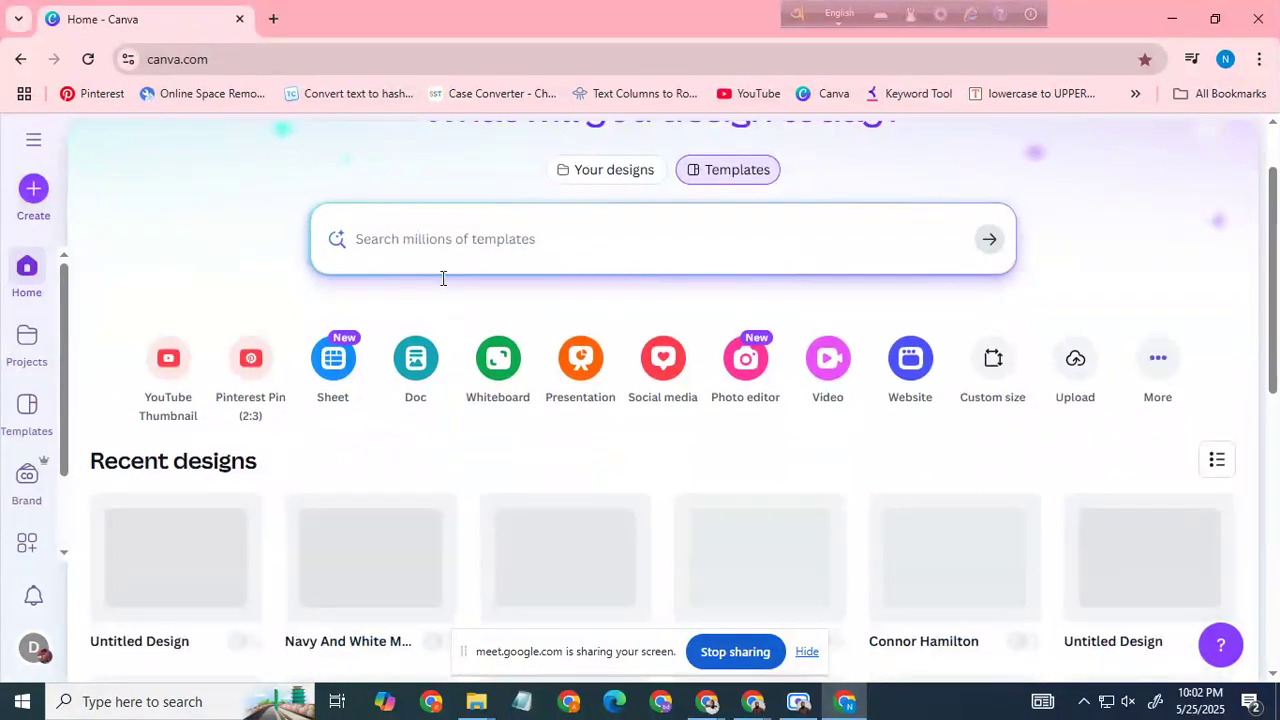
click(426, 240)
text(y)
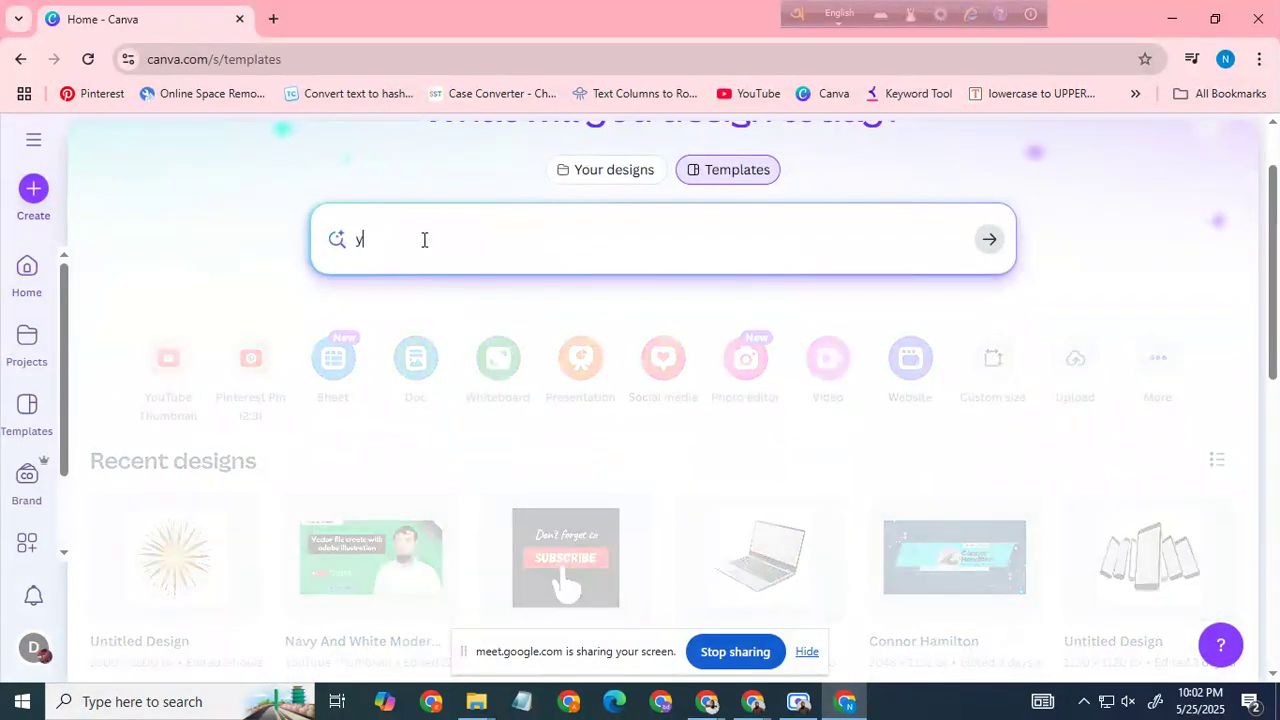
text(outube th)
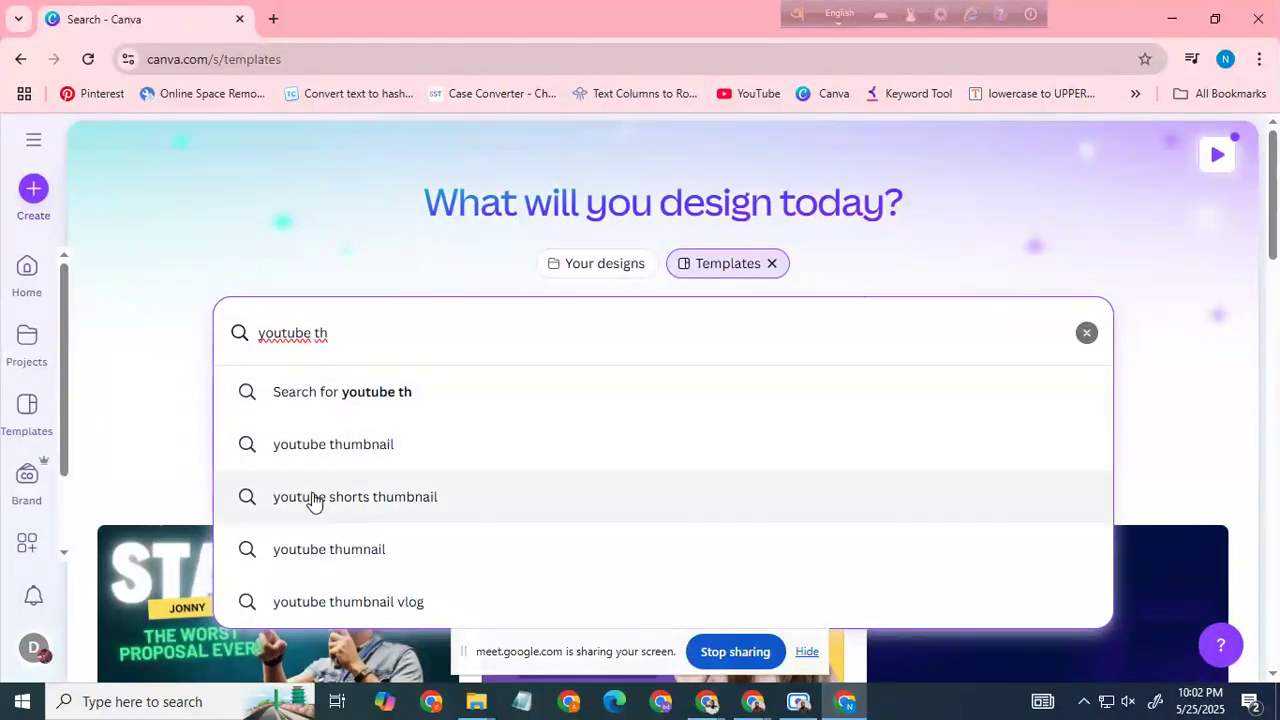
click(386, 450)
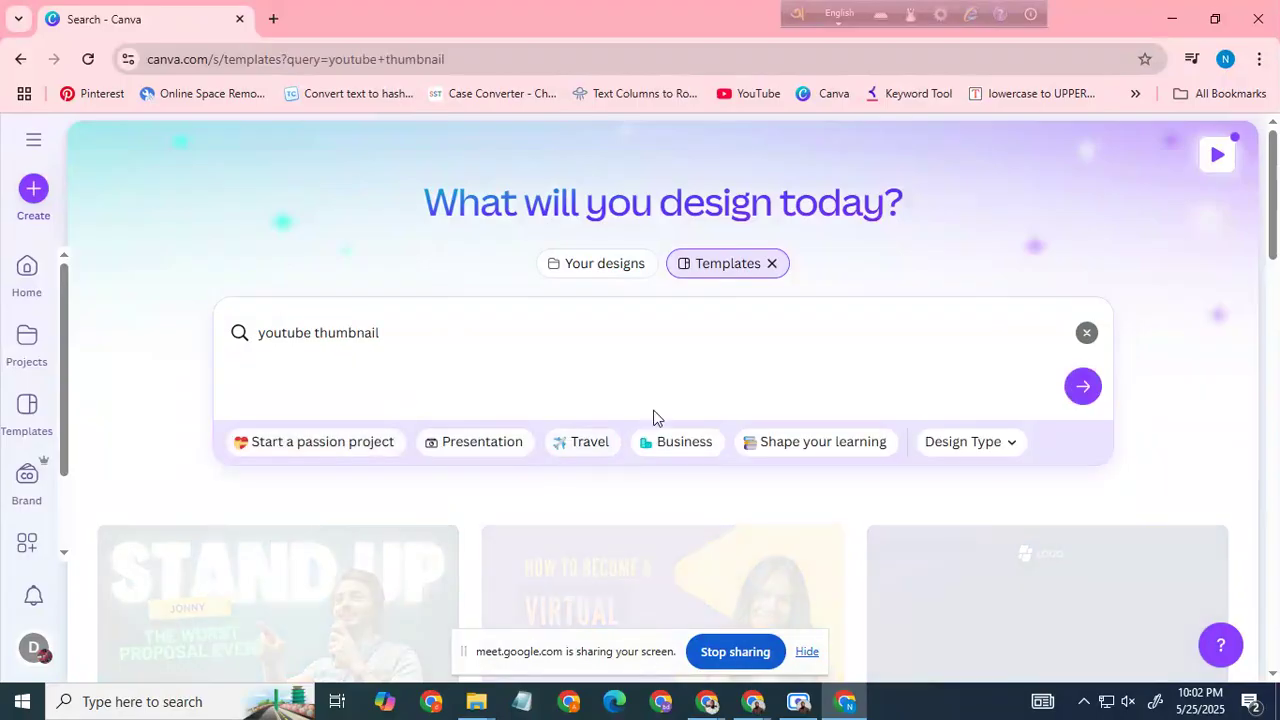
Browse the thumbnail templates and open the green "Passive Income Ideas" template for customizing
scroll(592, 425, down, 3)
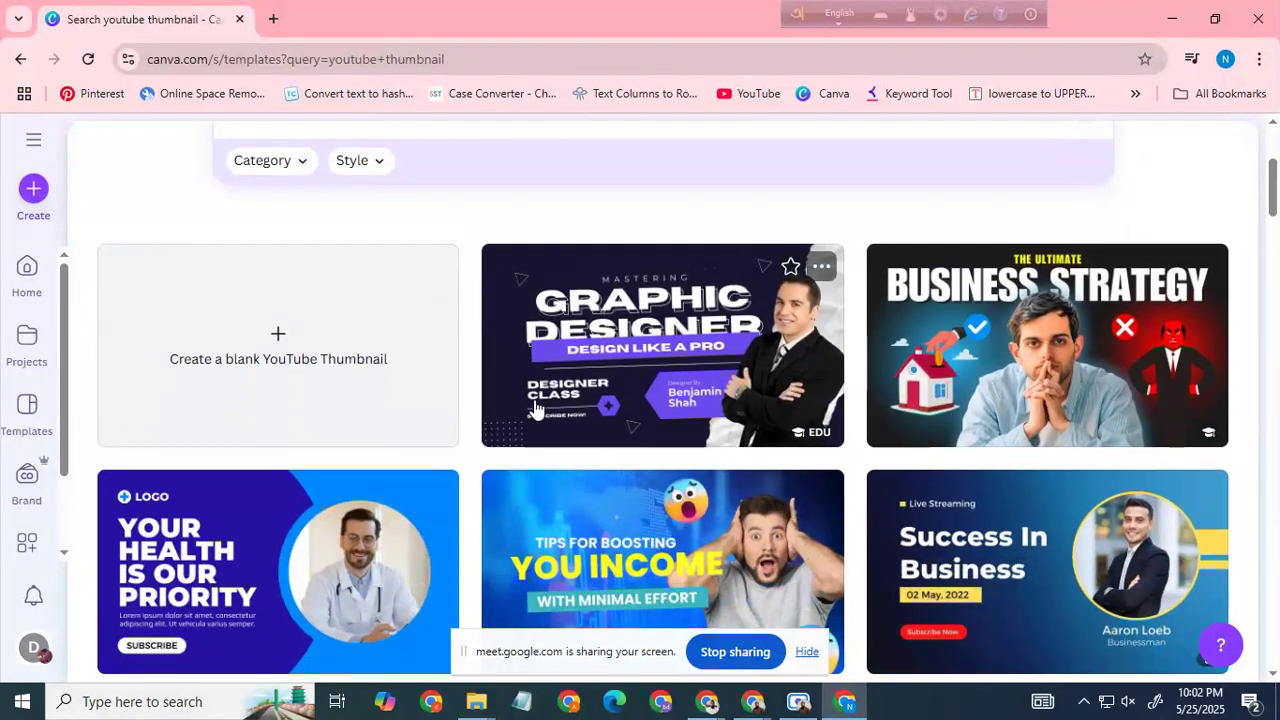
scroll(705, 437, down, 1)
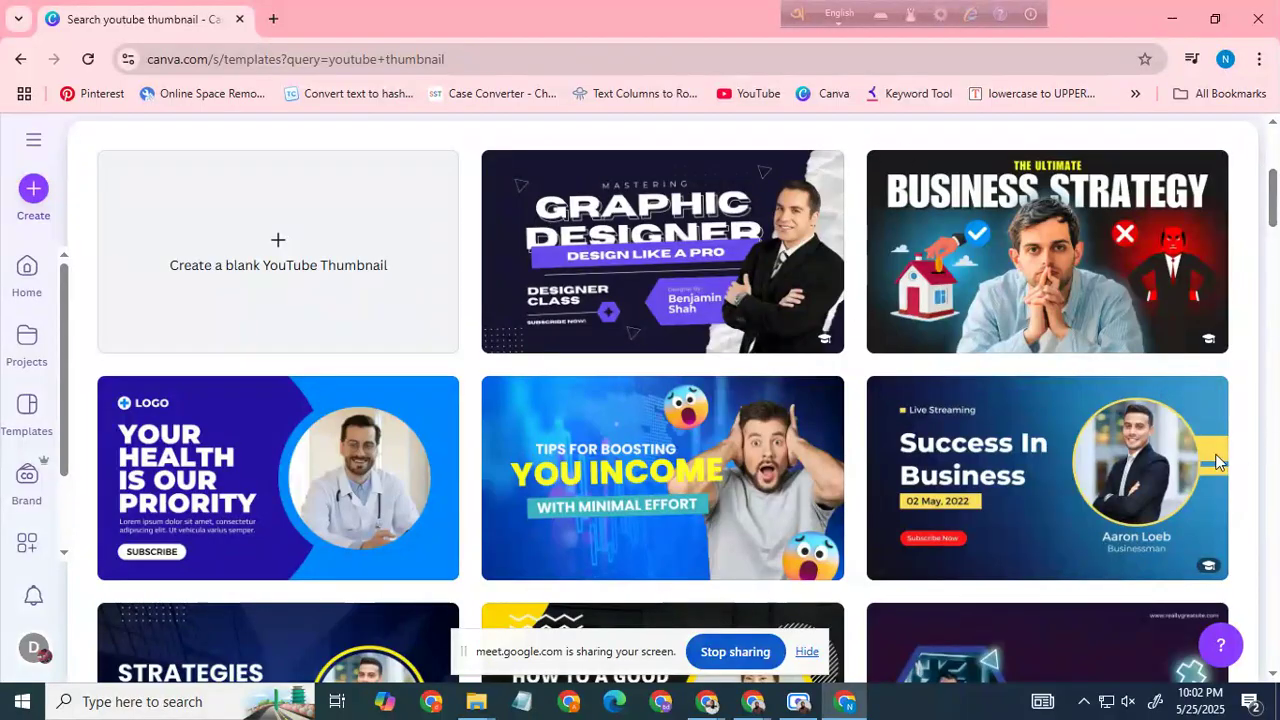
scroll(1217, 462, down, 2)
scroll(408, 508, down, 2)
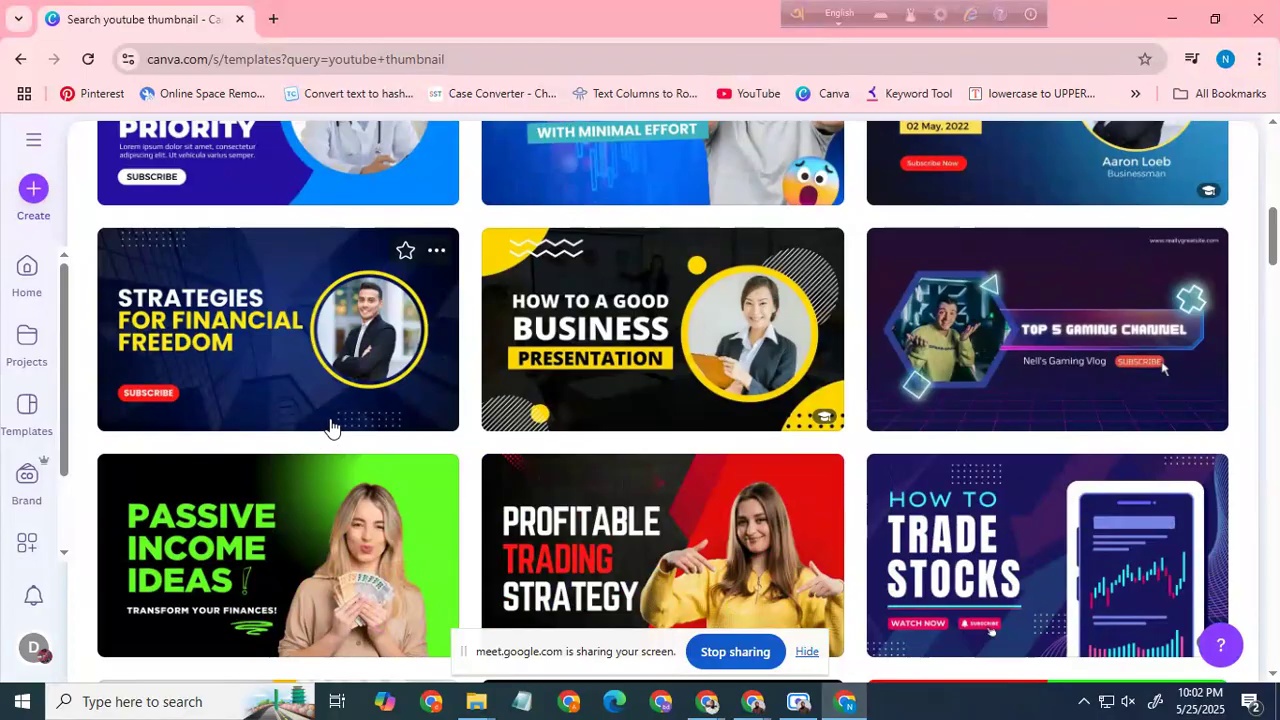
scroll(333, 427, down, 1)
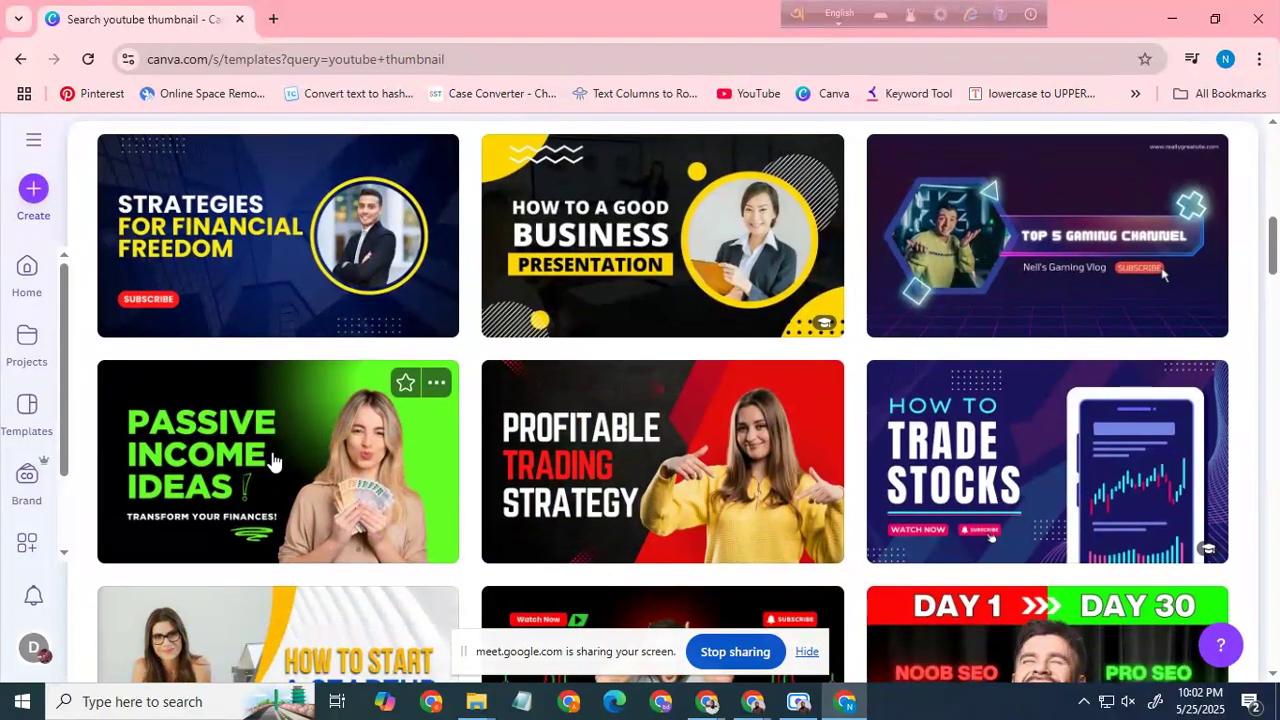
click(274, 458)
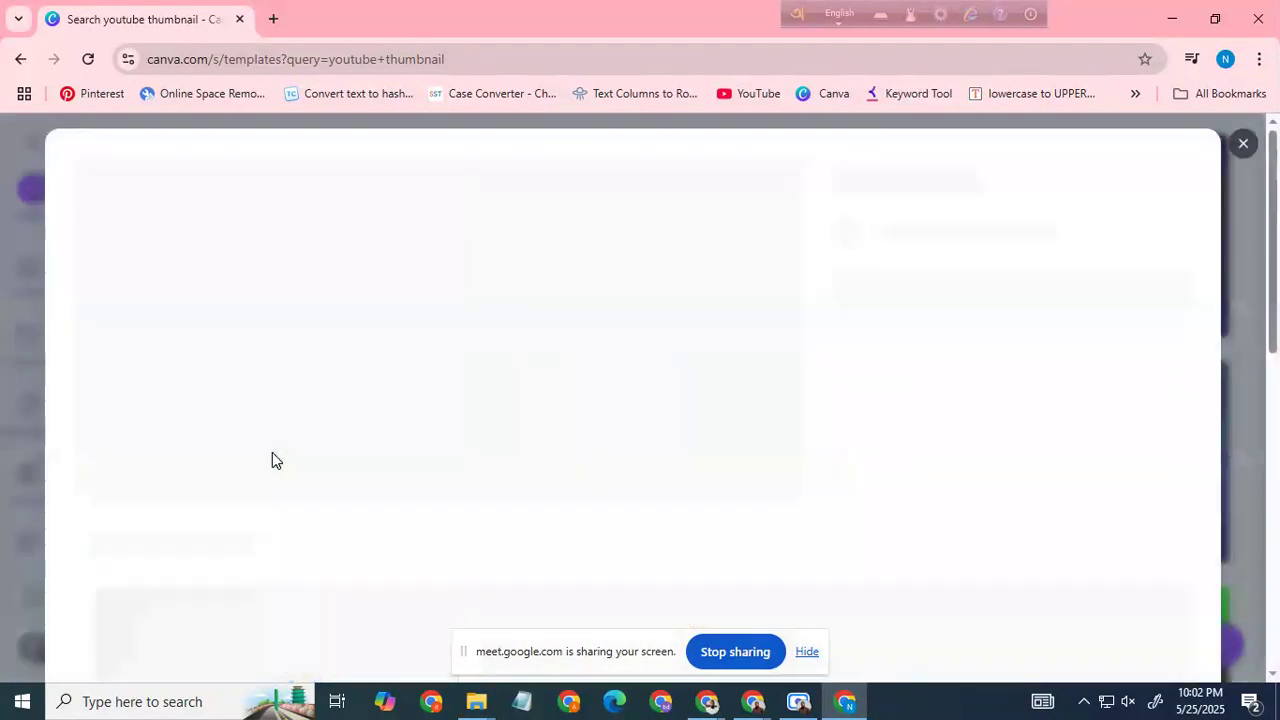
click(1024, 368)
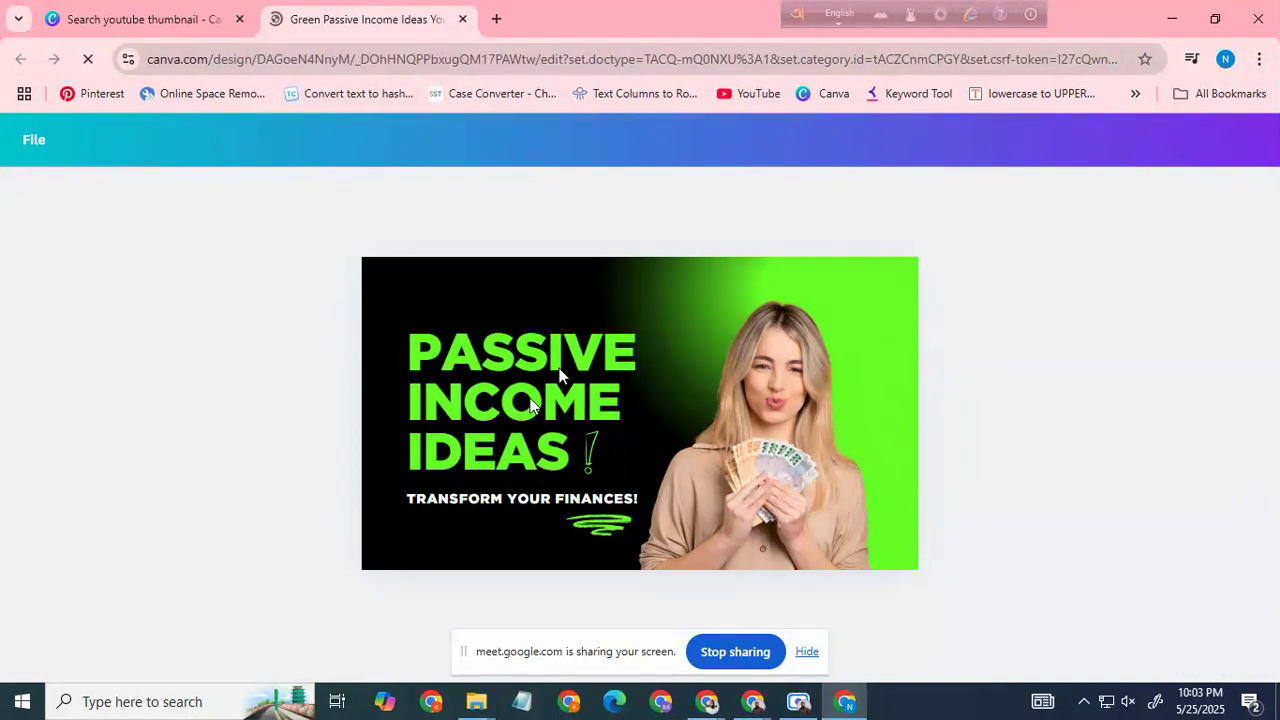
Replace the template's "Passive Income Ideas" headline with "YOUTUBE CHANEEL CUSTOMIZATION"
double_click(530, 403)
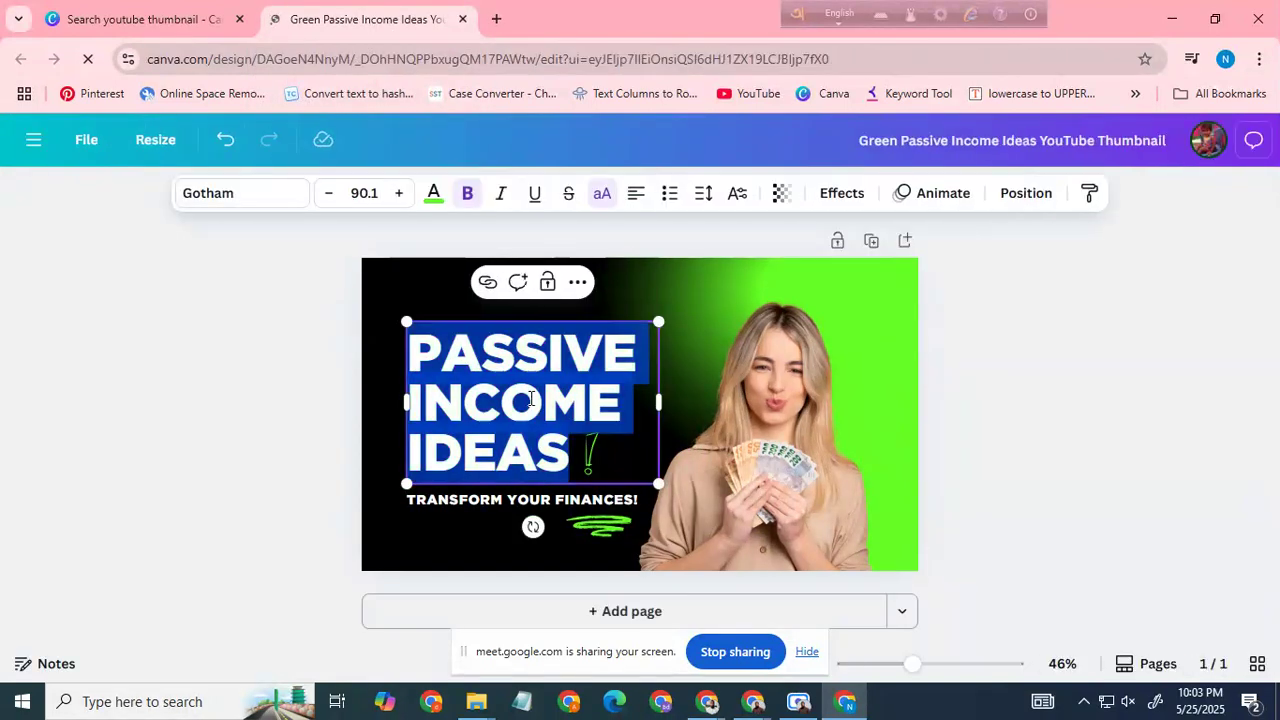
text(YOU)
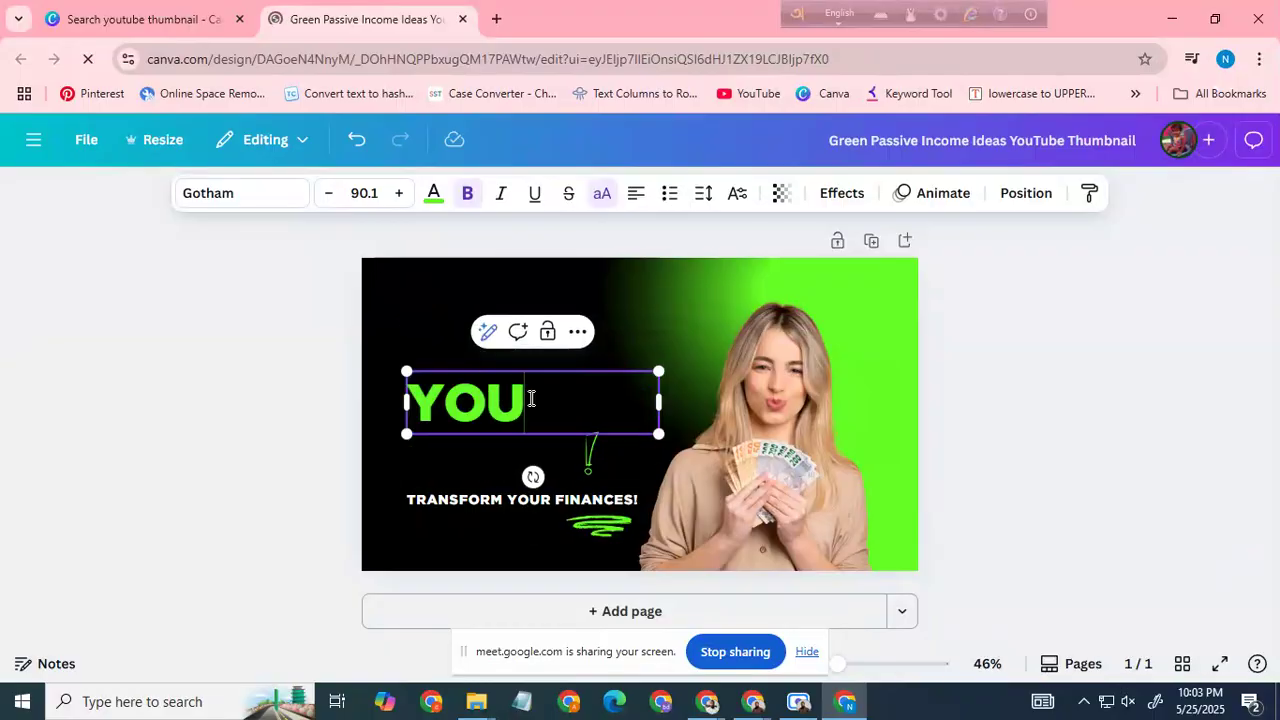
text(TUBE )
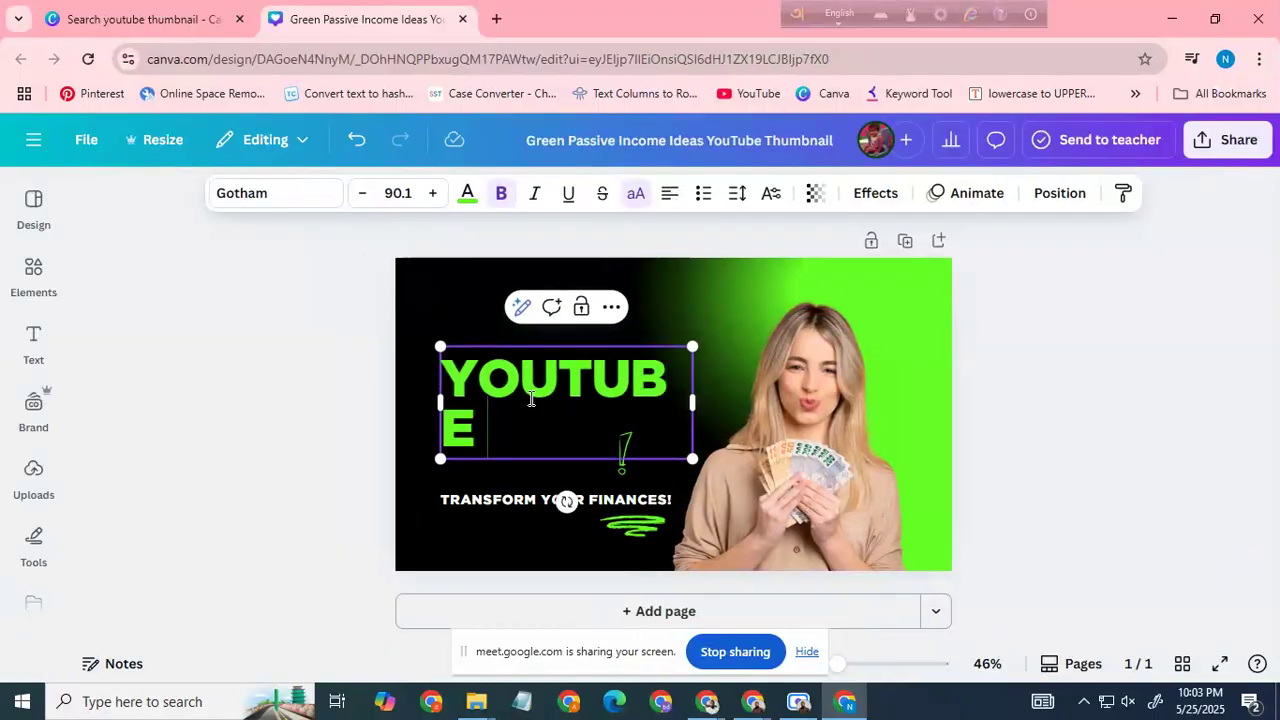
text(CHANEEL)
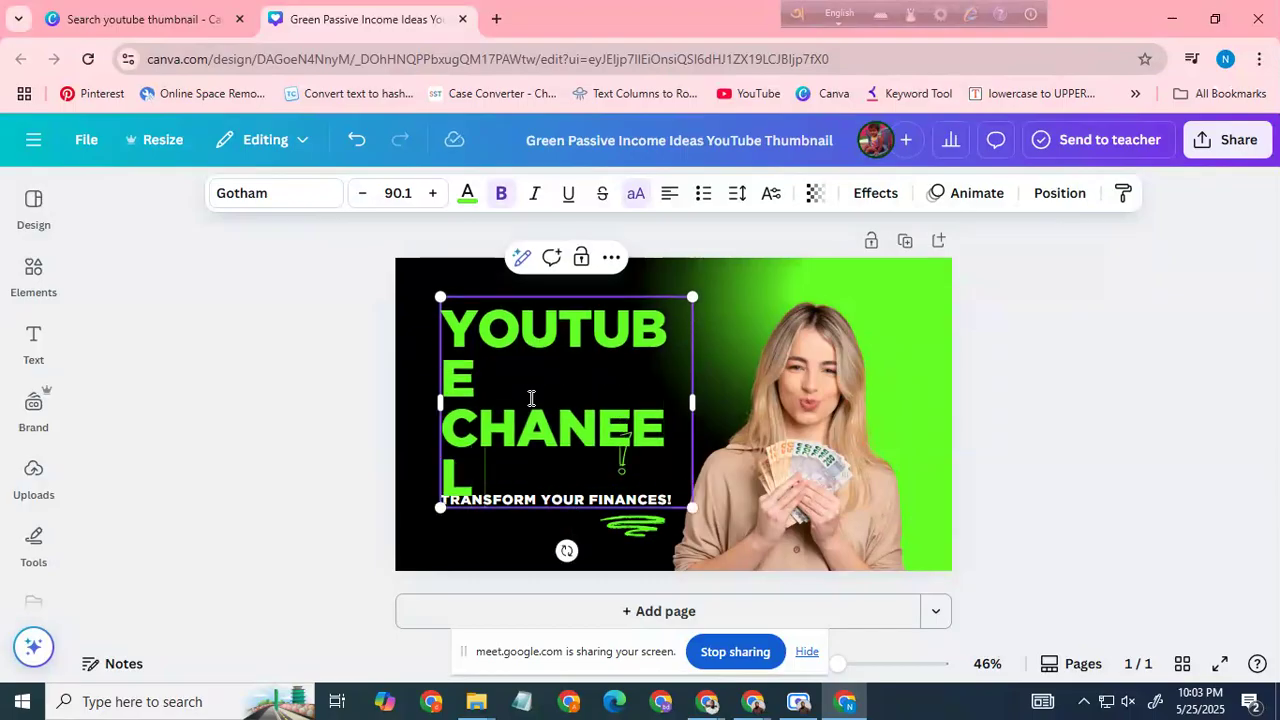
text( MA)
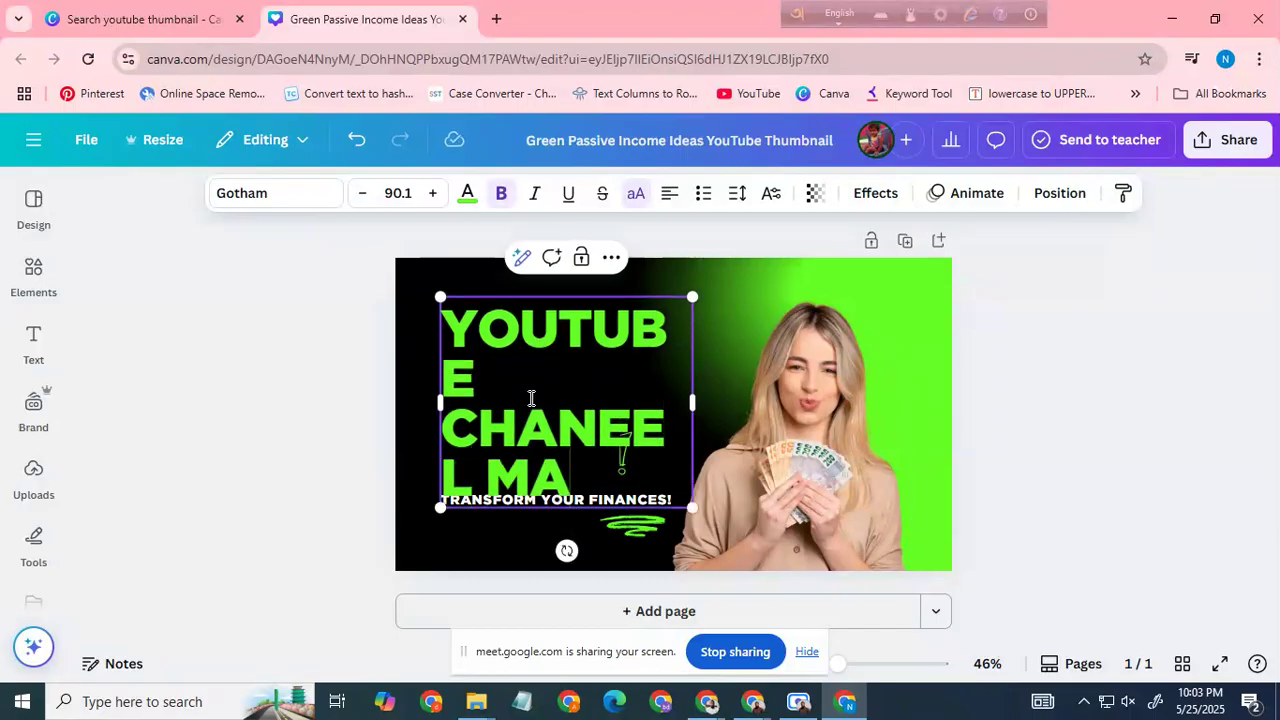
key(BackSpace)
key(BackSpace)
text(C)
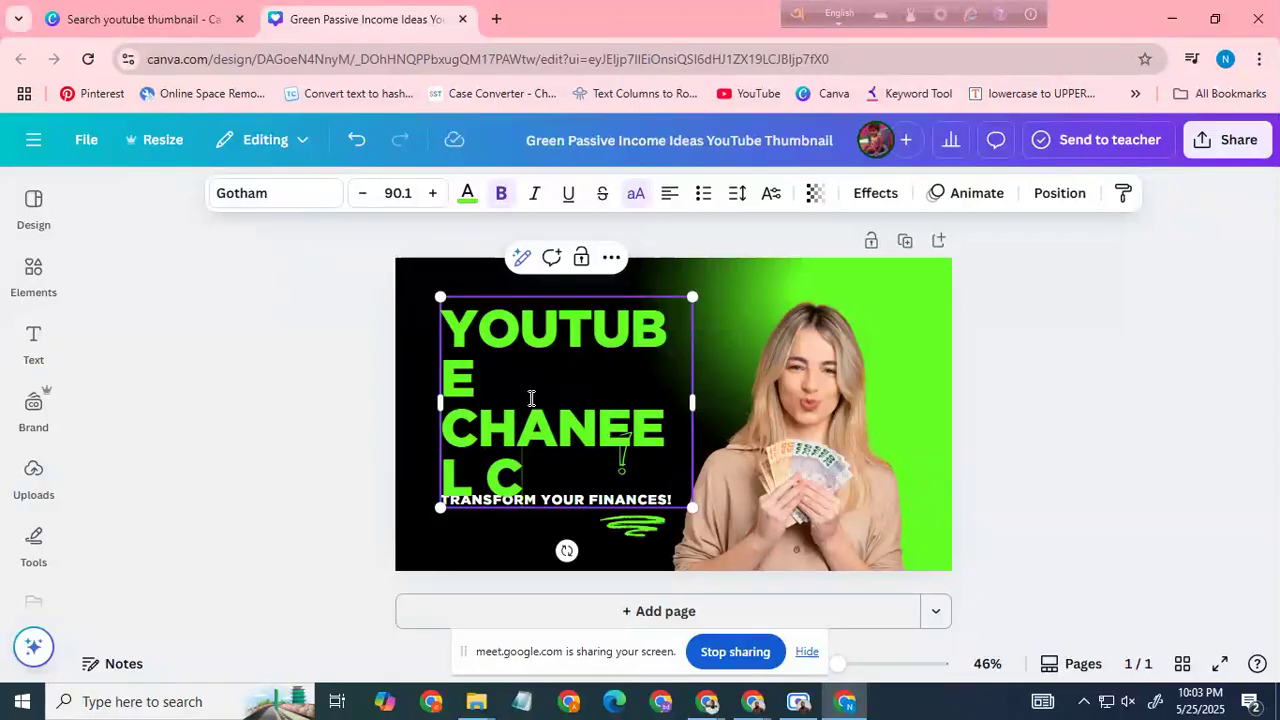
text(U)
text(S)
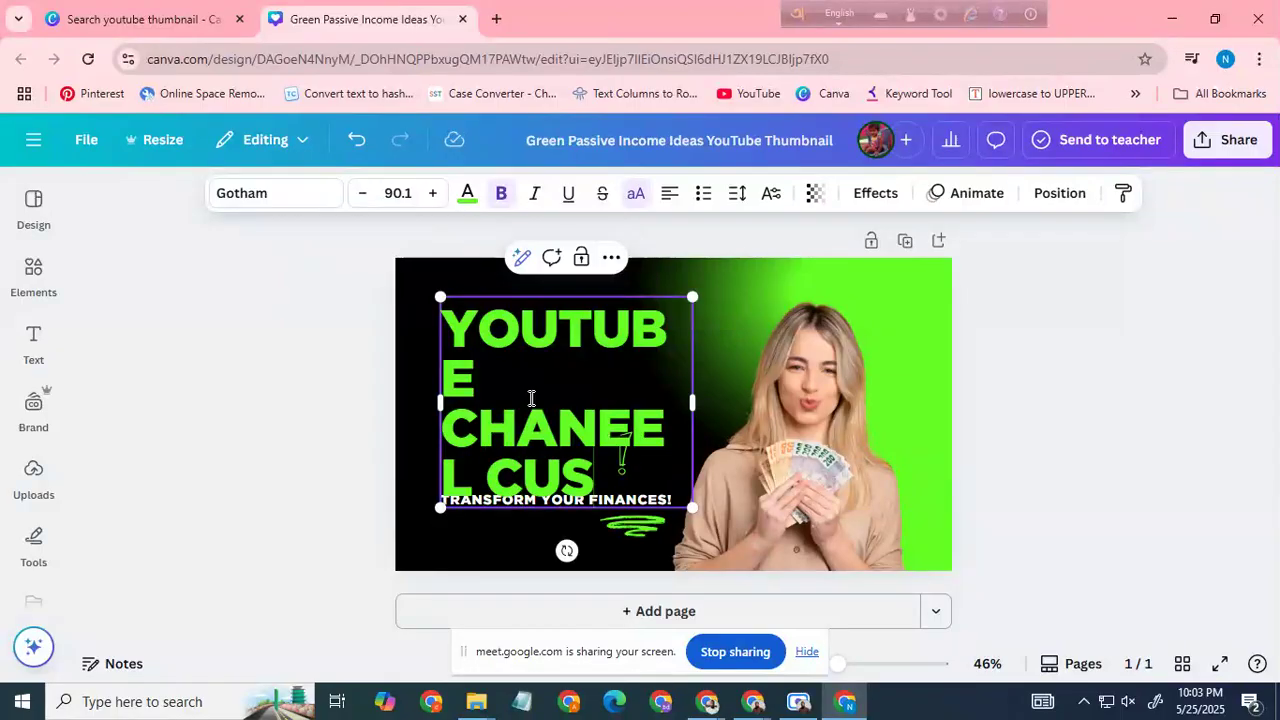
text(TOMIZATION)
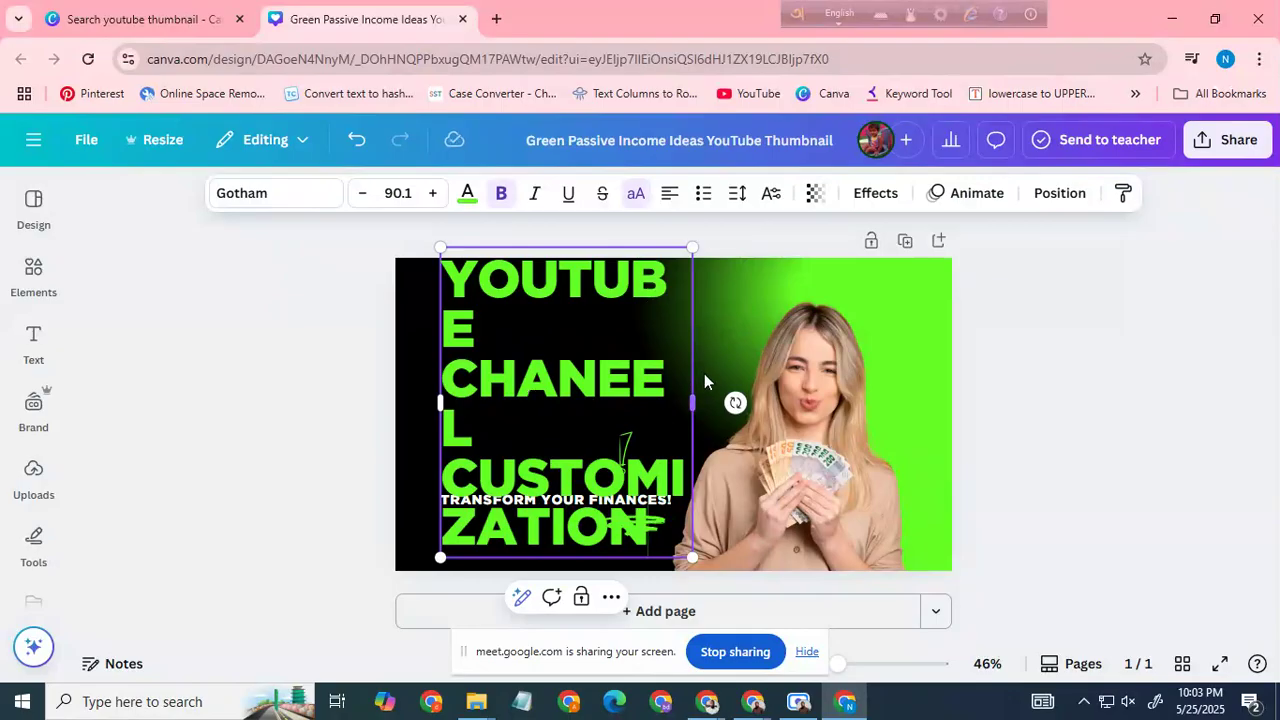
Widen and shrink the headline to fit three lines and move it to the thumbnail's upper-left corner
drag(772, 406, 910, 420)
drag(912, 484, 780, 458)
click(337, 409)
drag(541, 405, 513, 359)
click(318, 436)
Search the design elements for "youtube"
click(34, 278)
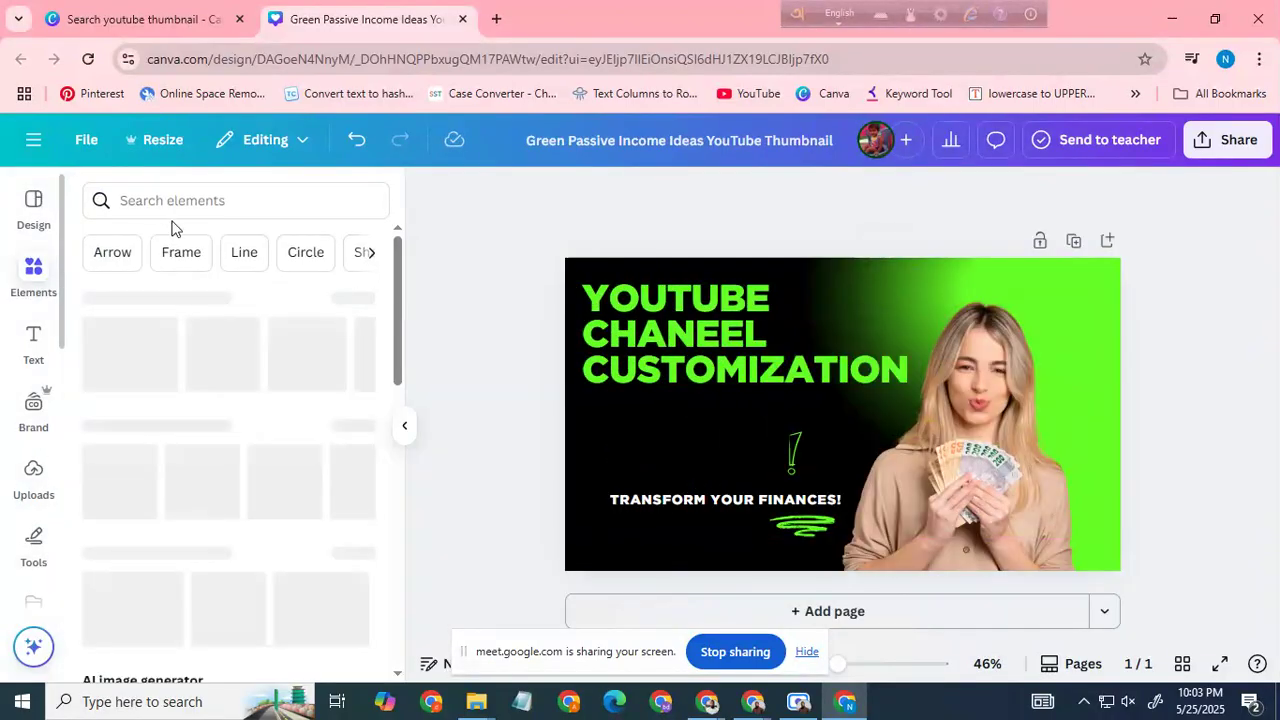
click(208, 202)
text(yout)
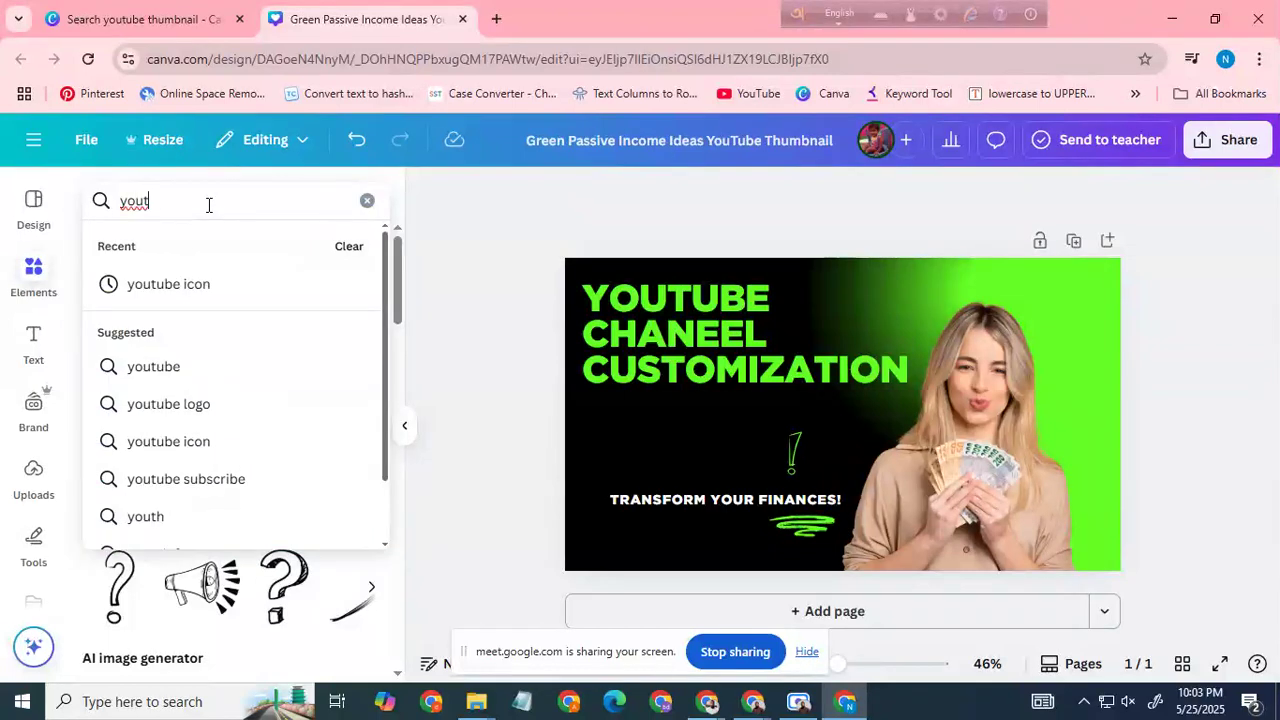
click(180, 370)
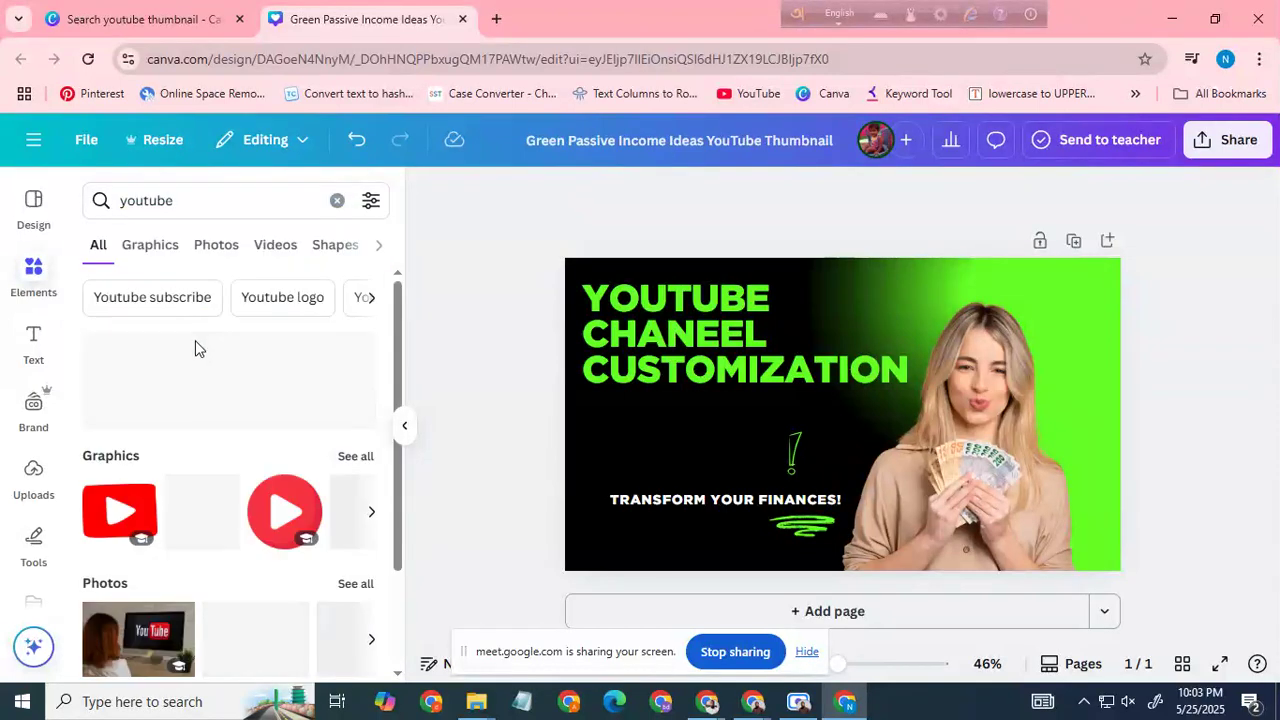
Add the square red YouTube play-button graphic, shrink it and place it under the left end of the headline
scroll(250, 500, down, 2)
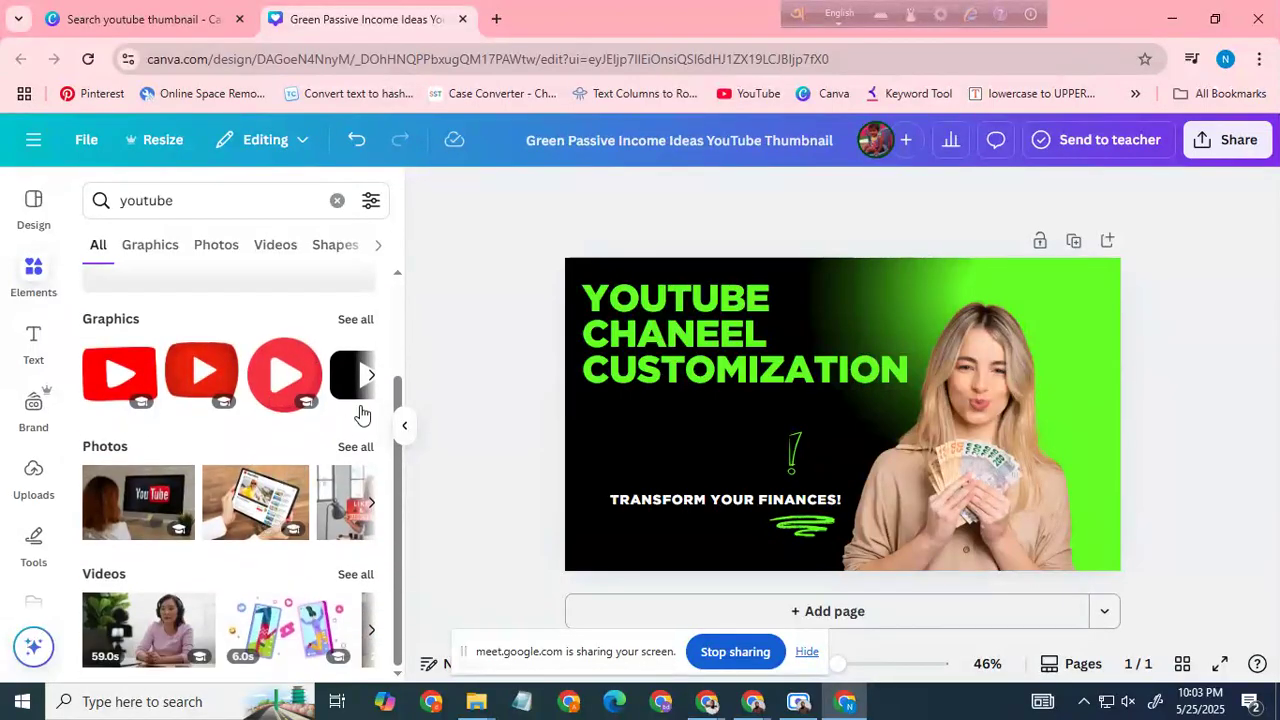
click(372, 377)
click(372, 377)
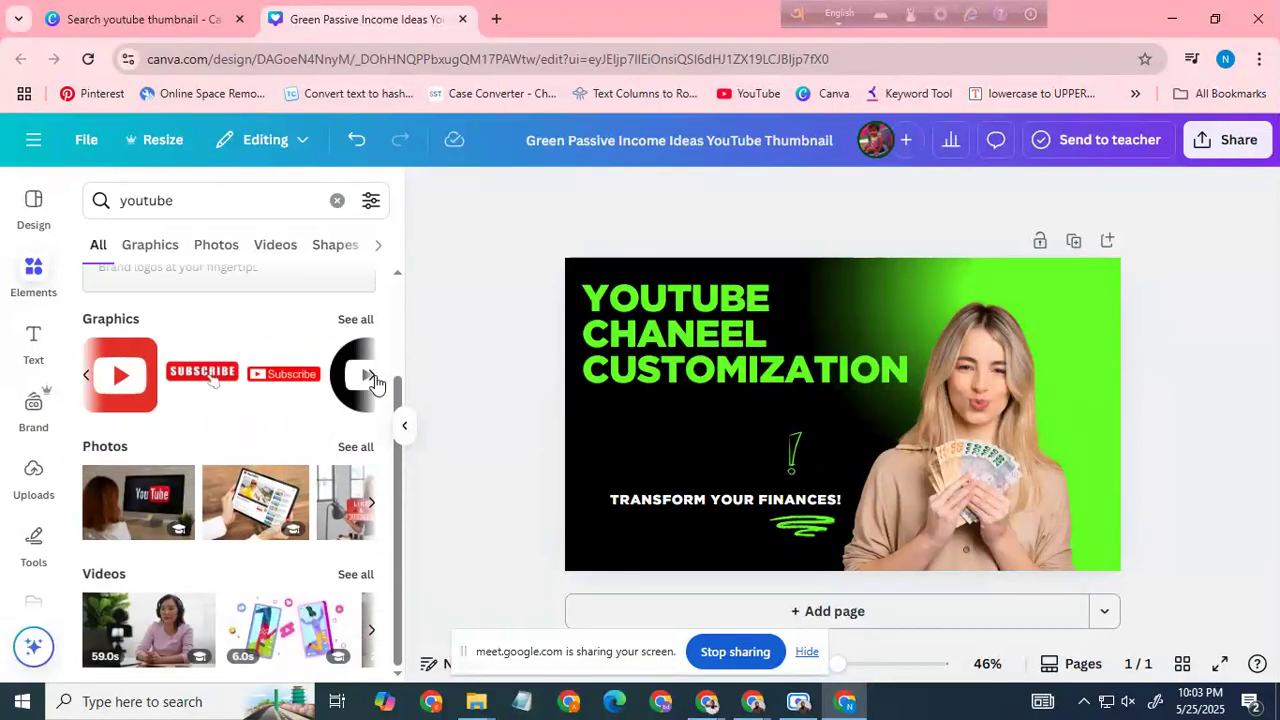
click(120, 378)
drag(905, 353, 865, 392)
drag(823, 437, 621, 439)
Add the red SUBSCRIBE graphic with the hand cursor, shrink it and place it in the thumbnail's lower-left corner below the tagline
double_click(714, 502)
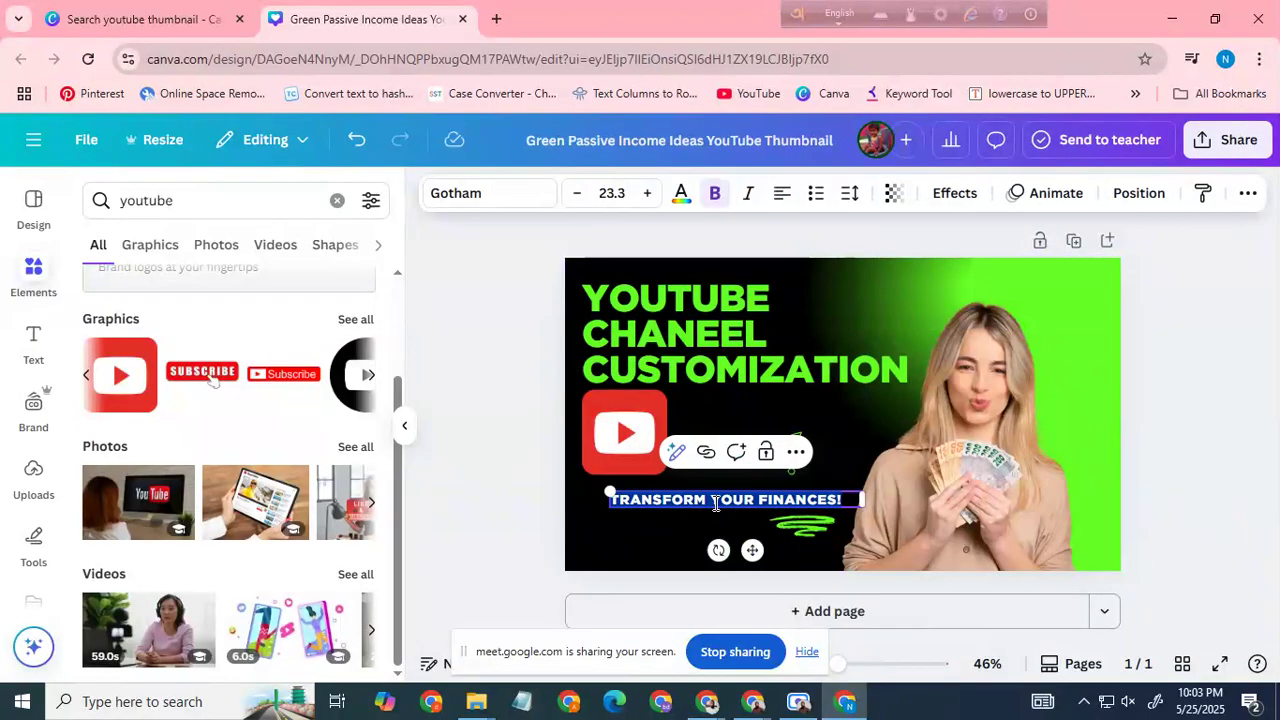
click(208, 380)
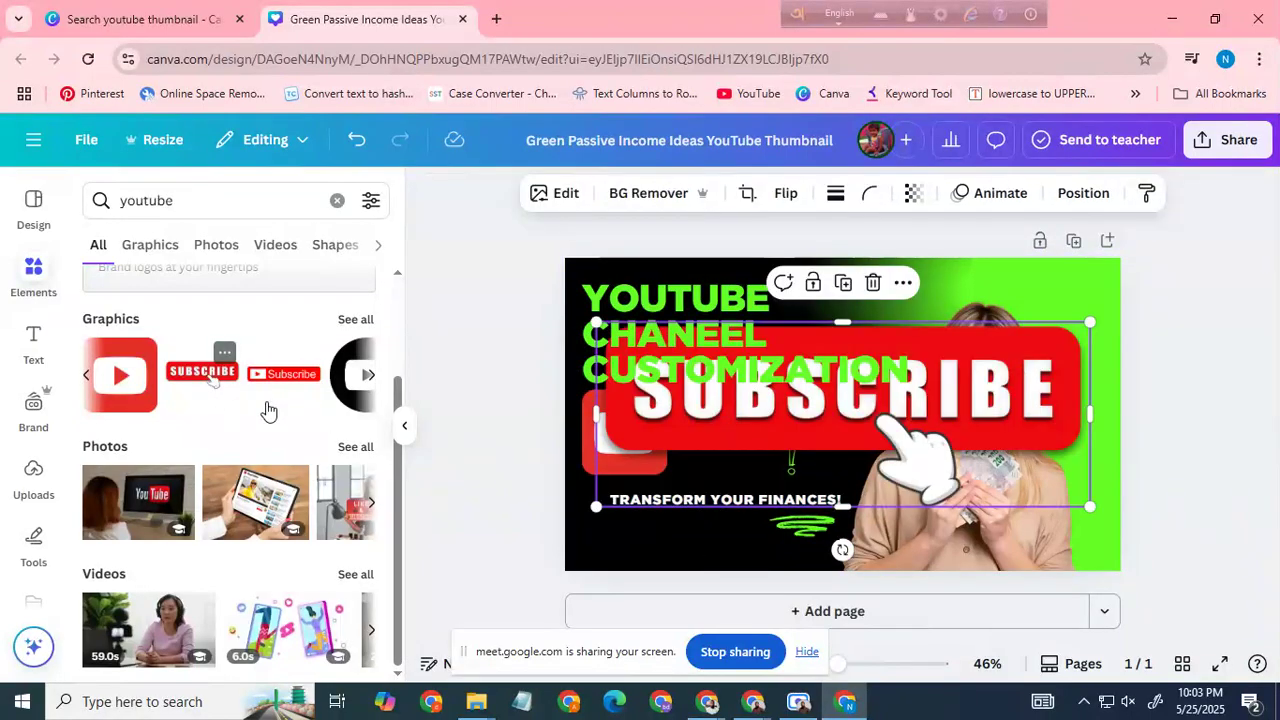
drag(1089, 323, 737, 457)
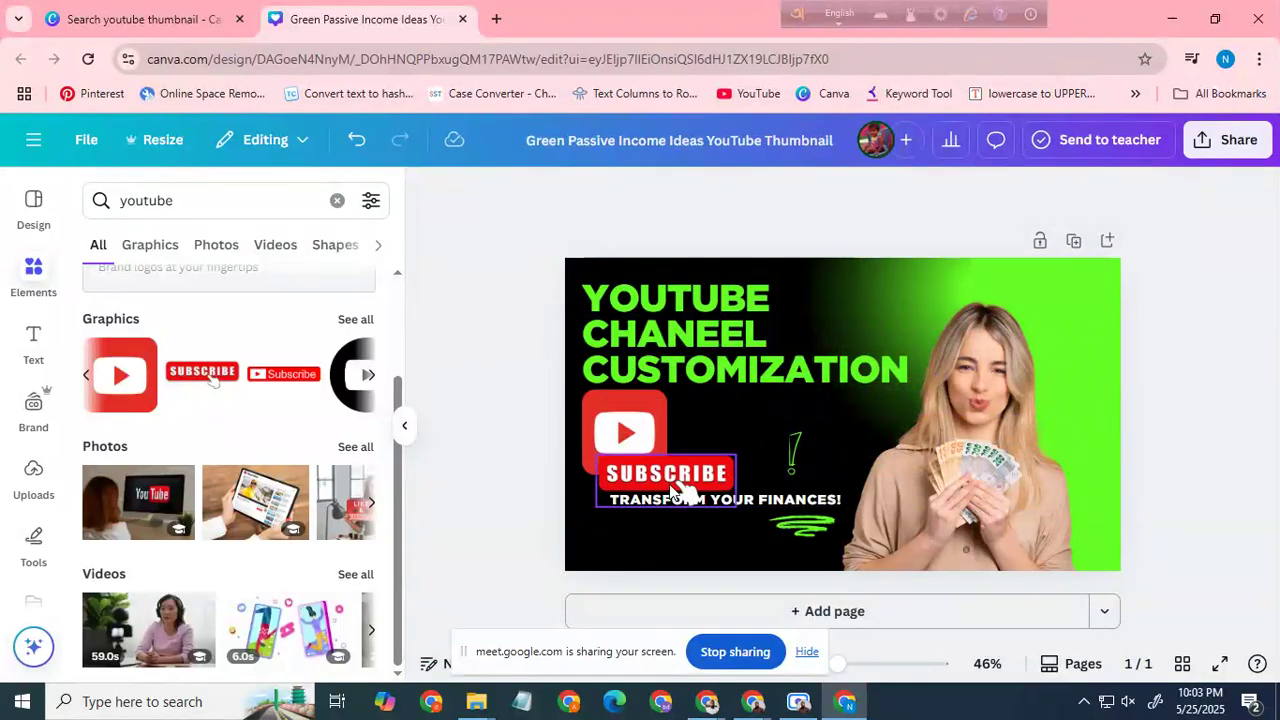
drag(669, 498, 652, 540)
click(745, 499)
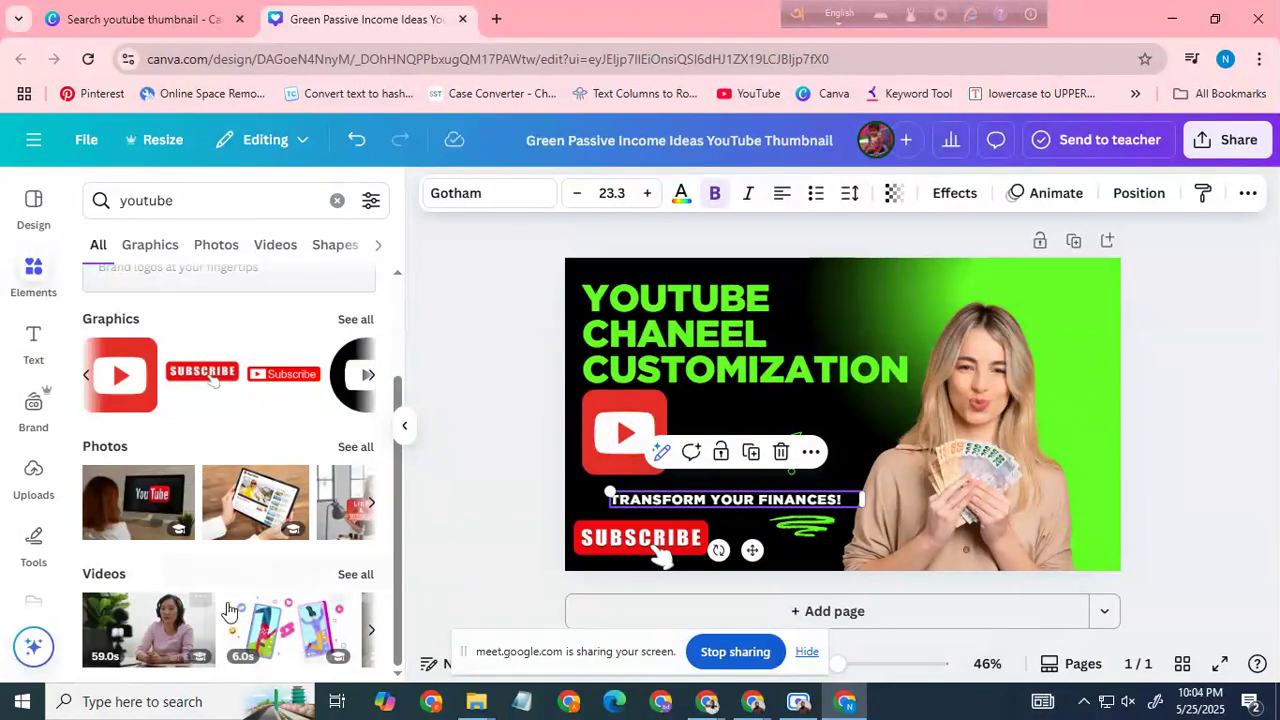
Move the photo of the woman holding money closer to the thumbnail's right edge
drag(990, 420, 1040, 413)
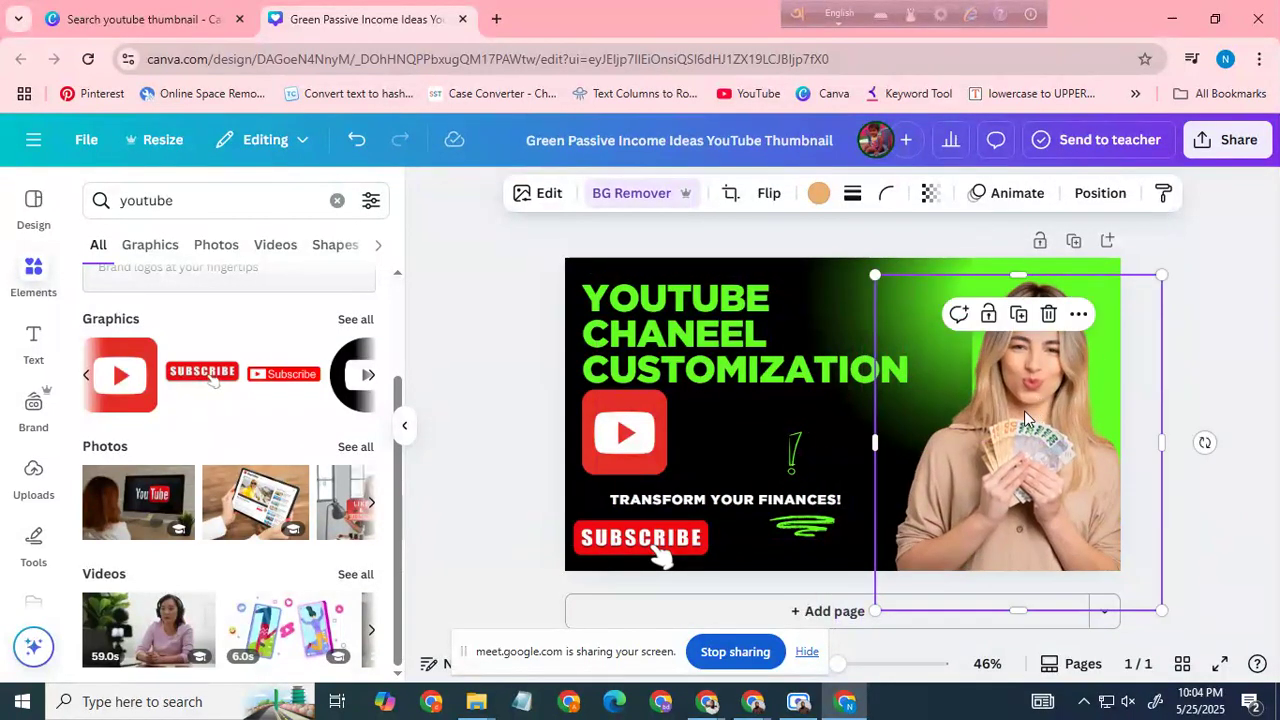
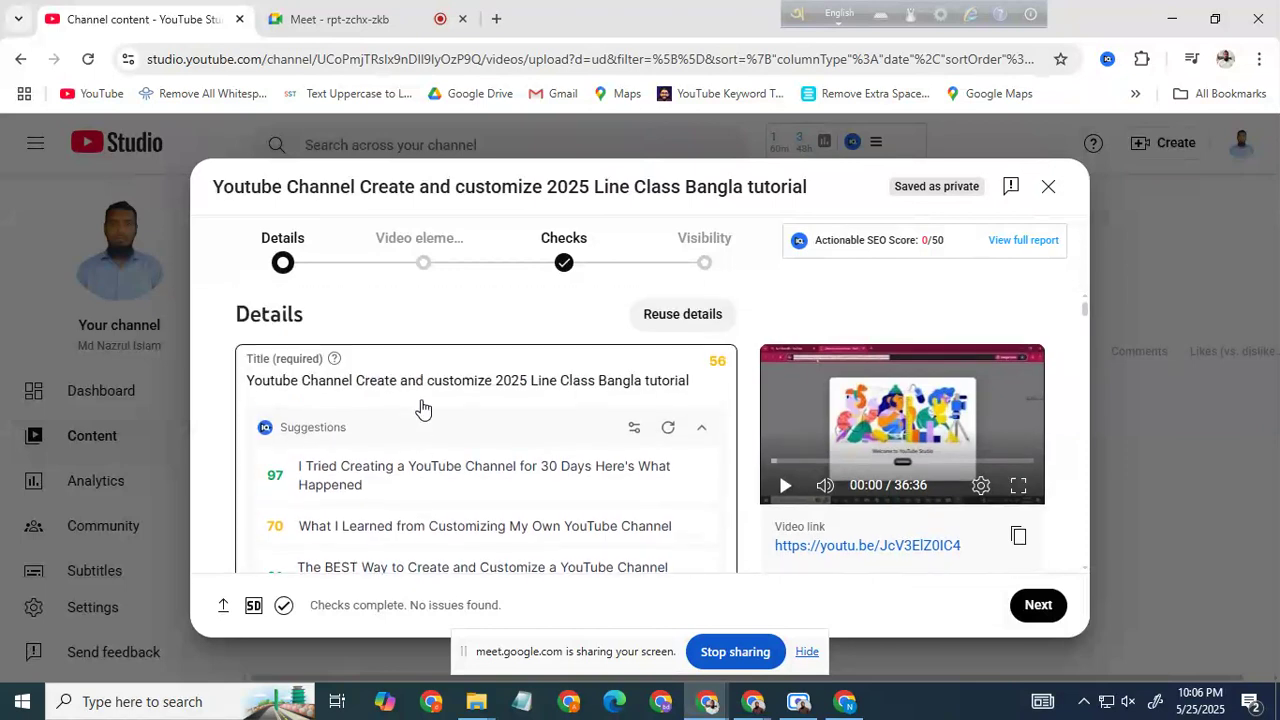
Copy the full video title from the YouTube Studio details and switch to the File Explorer window showing New folder (2)
drag(688, 381, 240, 395)
key(ctrl+c)
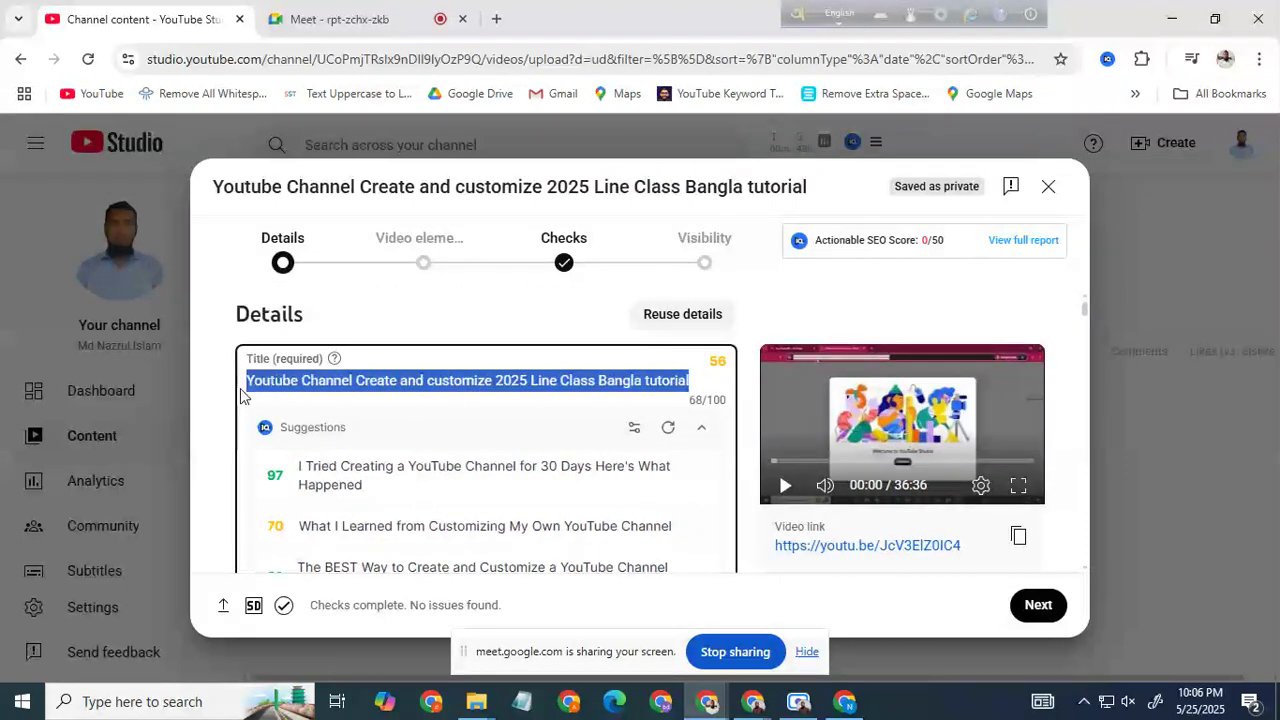
click(845, 701)
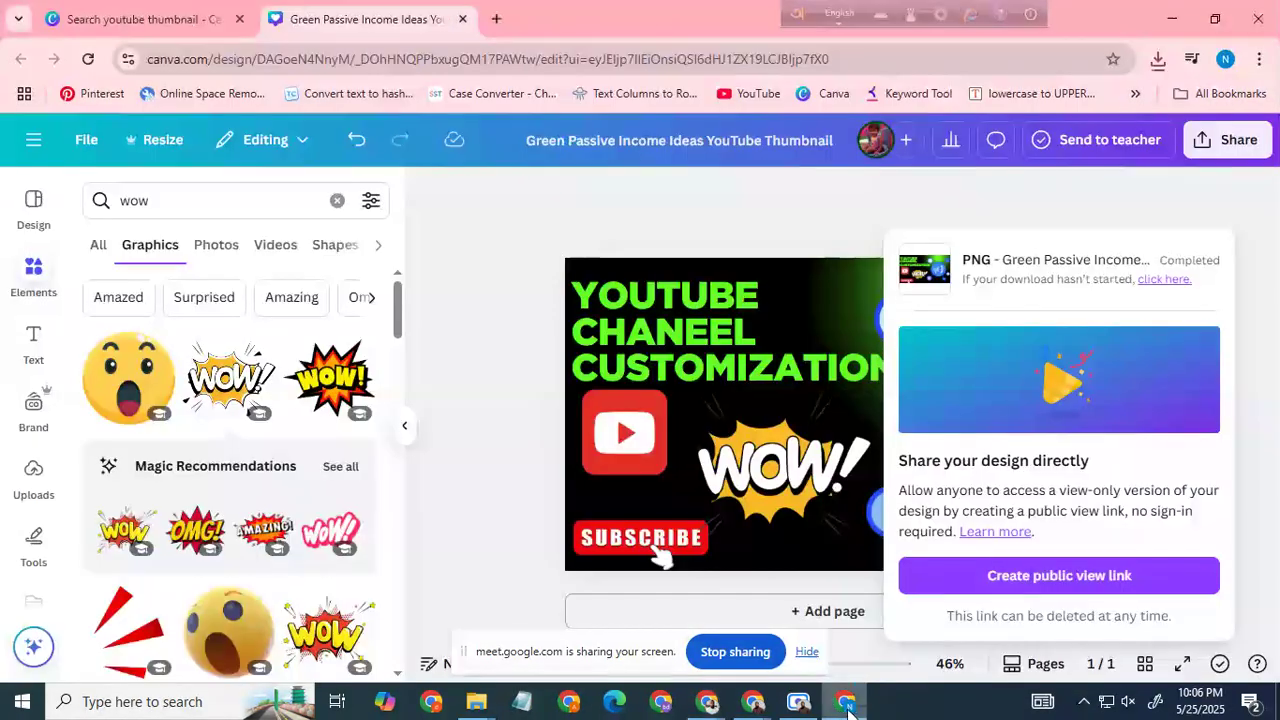
mouse_move(711, 690)
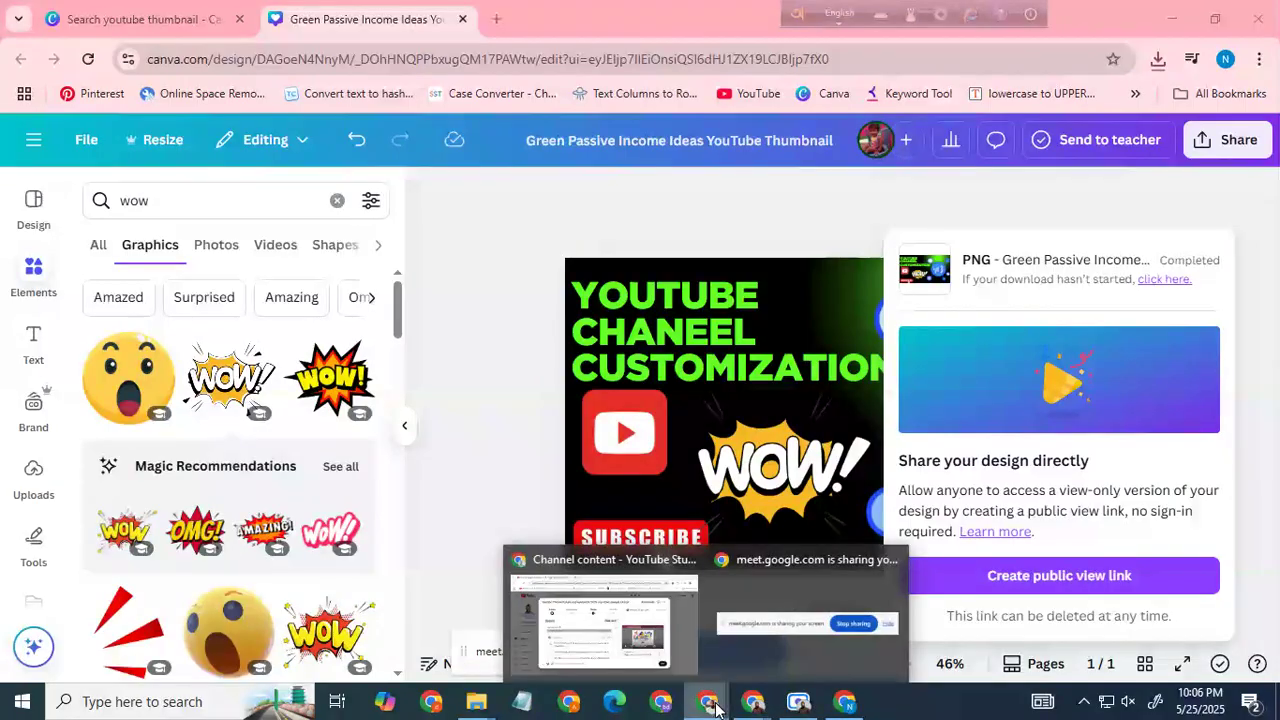
click(692, 625)
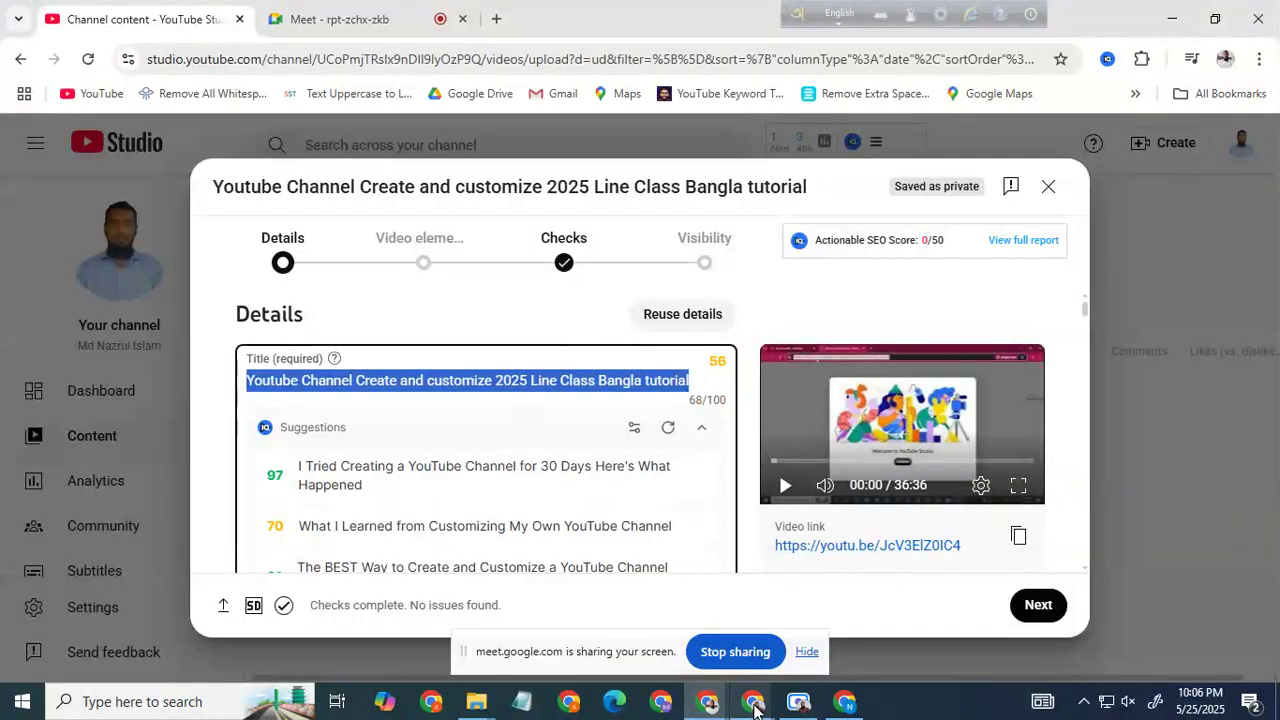
mouse_move(753, 700)
click(698, 627)
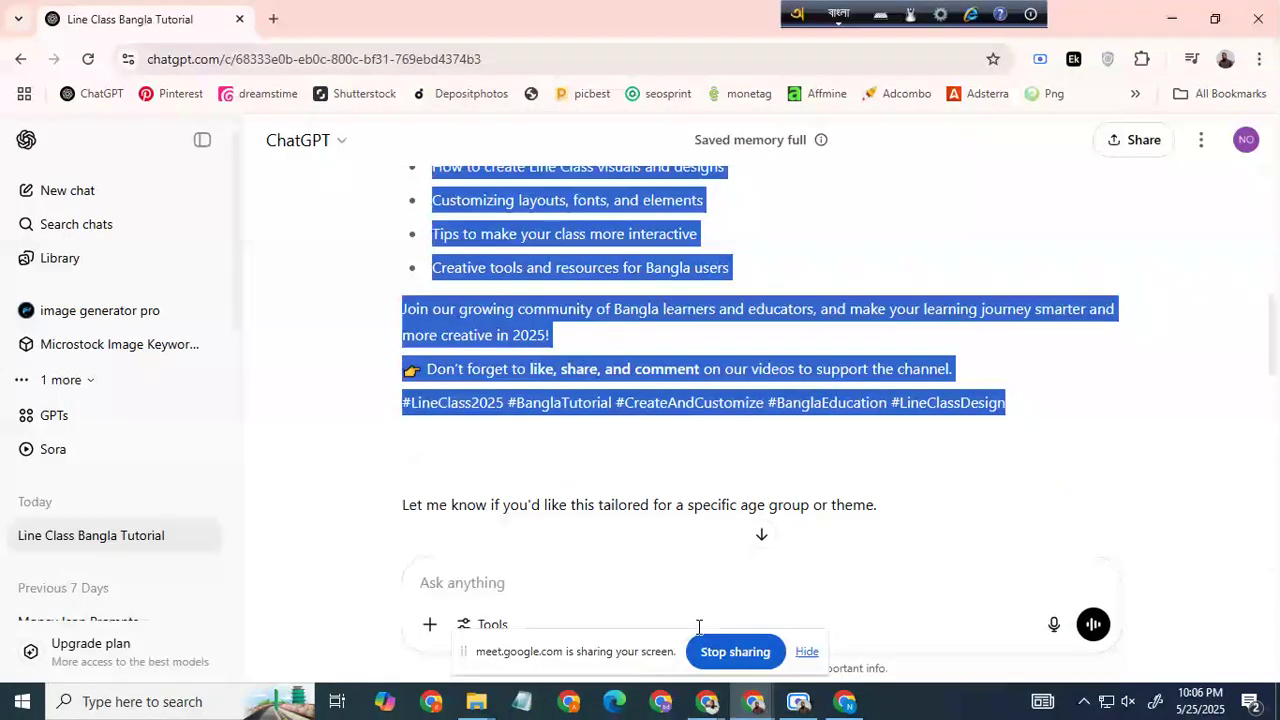
click(845, 701)
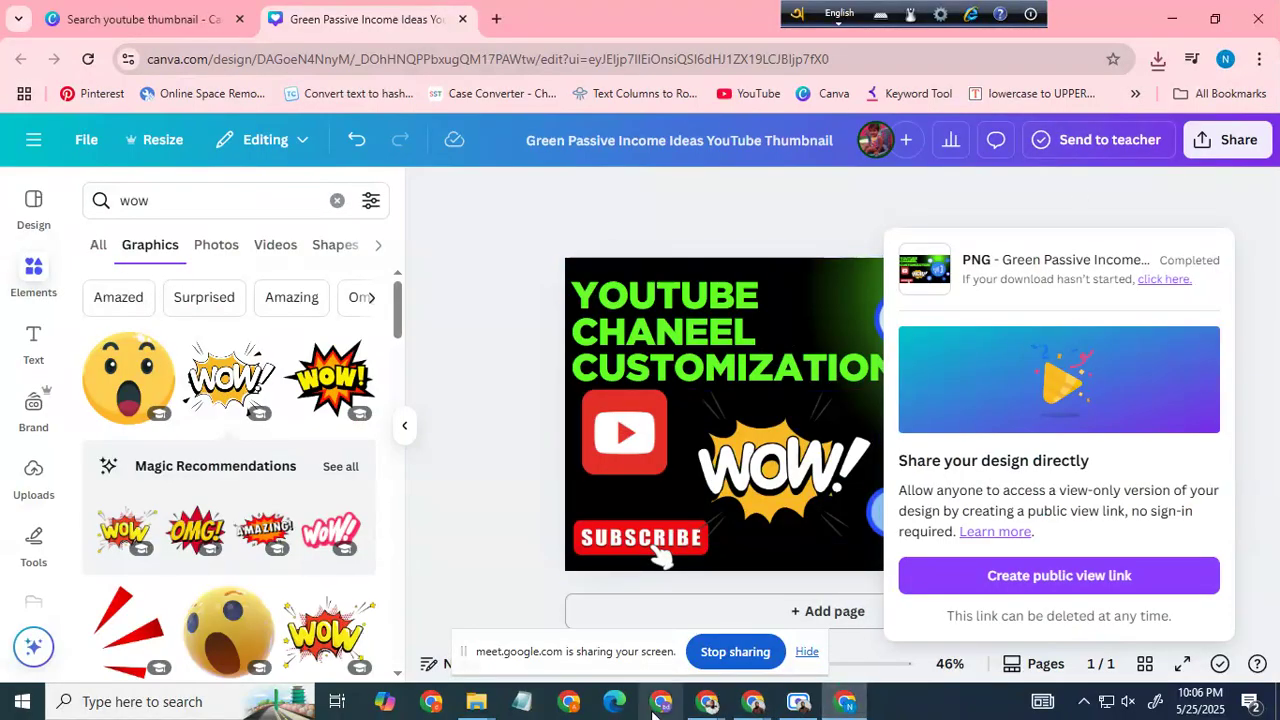
mouse_move(478, 701)
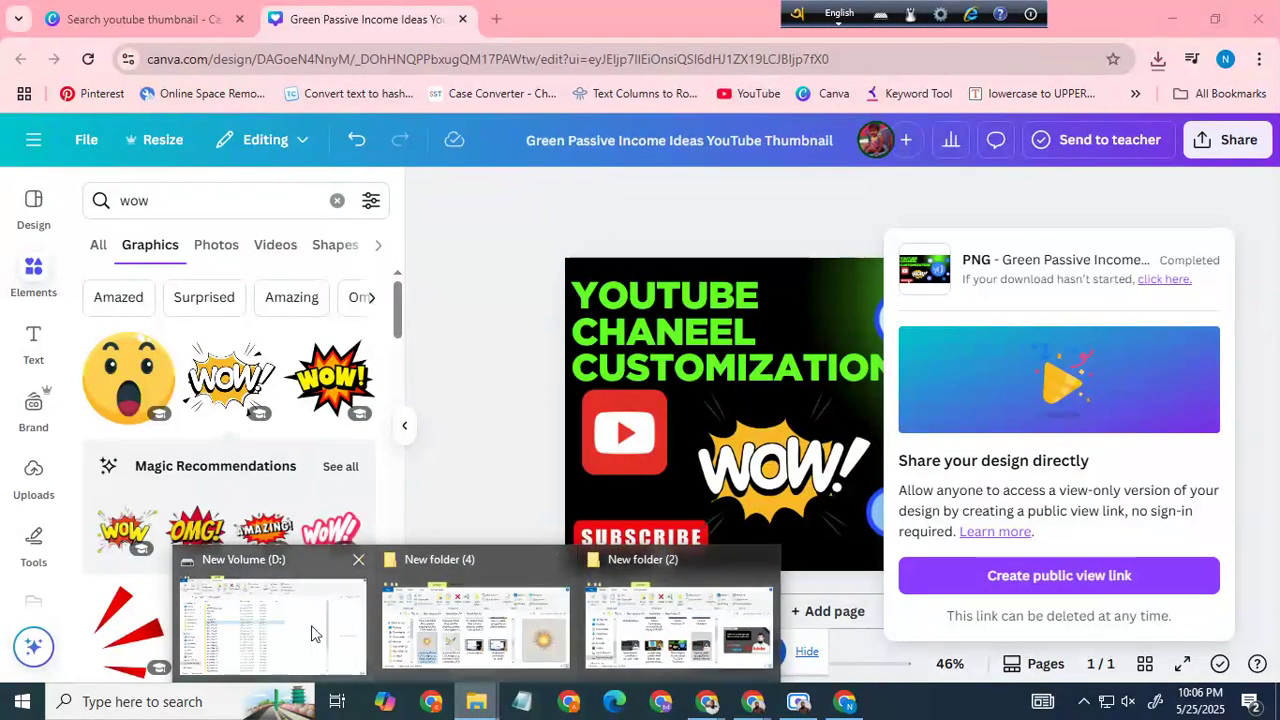
click(680, 620)
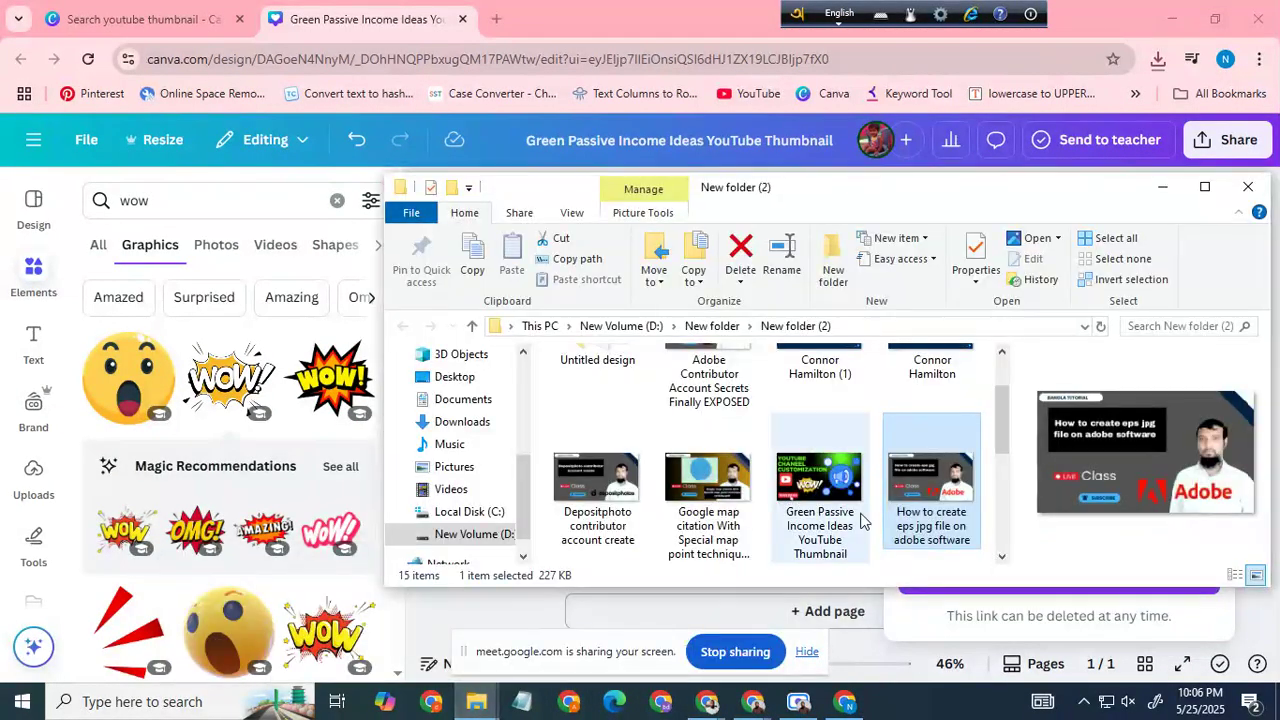
Rename the "Green Passive Income Ideas YouTube Thumbnail" image to "Youtube Channel Create and customize 2025 Line Class Bangla tutorial"
right_click(918, 514)
click(818, 490)
right_click(843, 500)
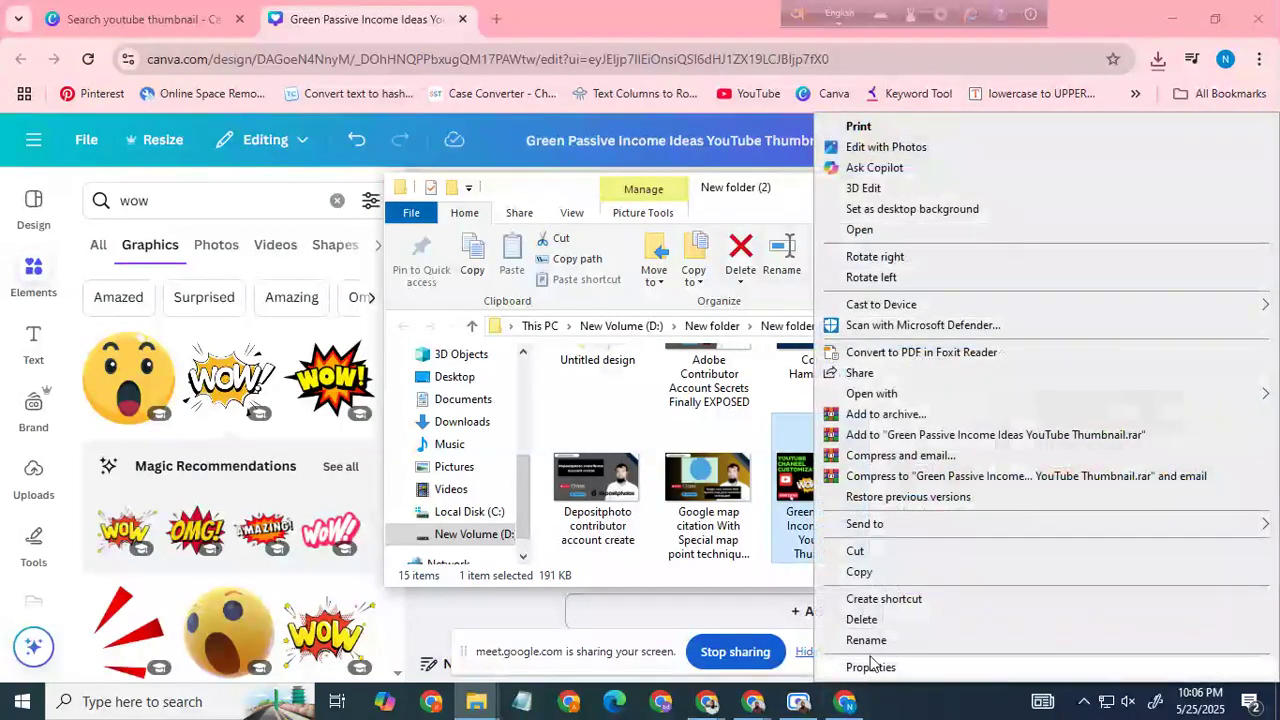
click(888, 640)
key(ctrl+v)
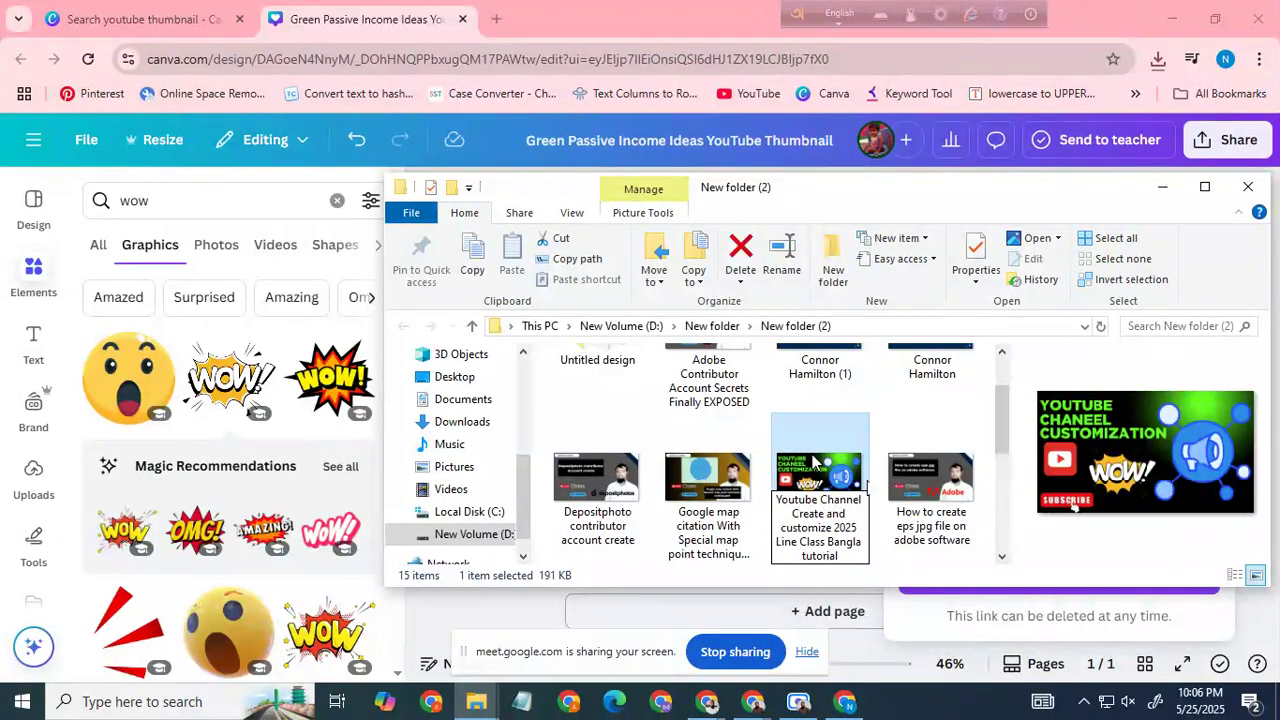
key(Return)
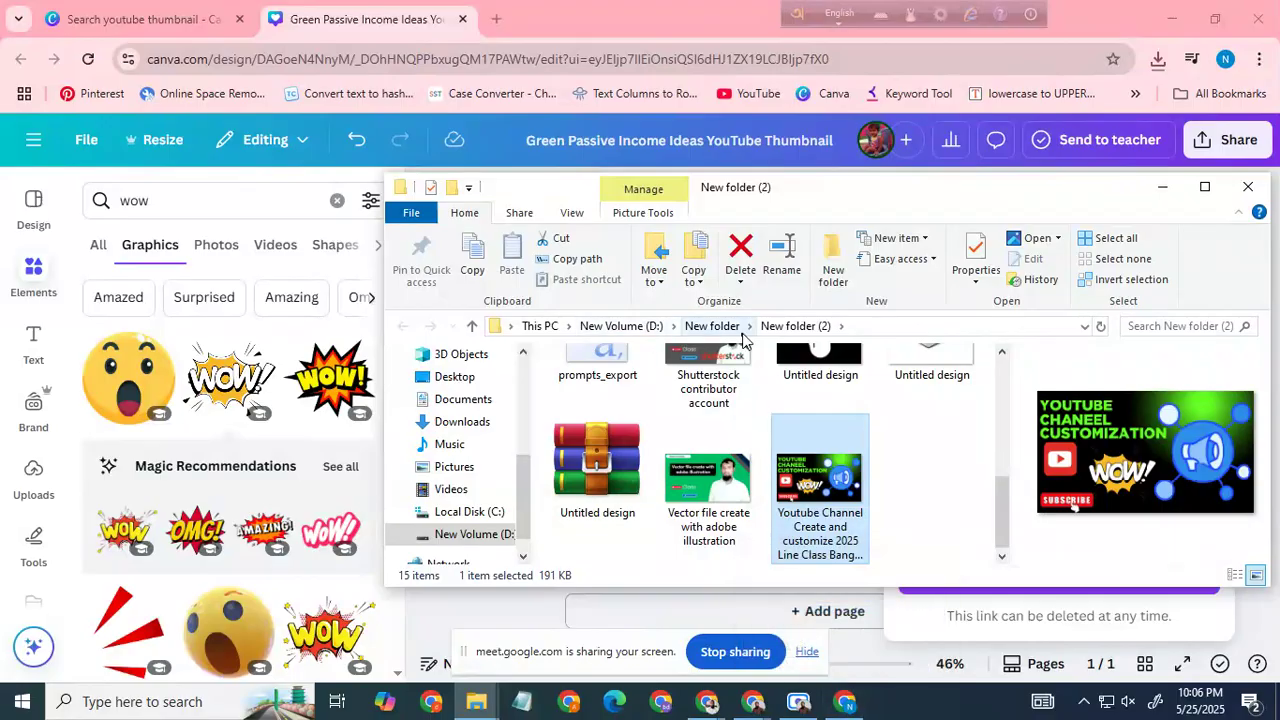
Switch back to the video's details in YouTube Studio and start uploading a custom thumbnail file
click(852, 711)
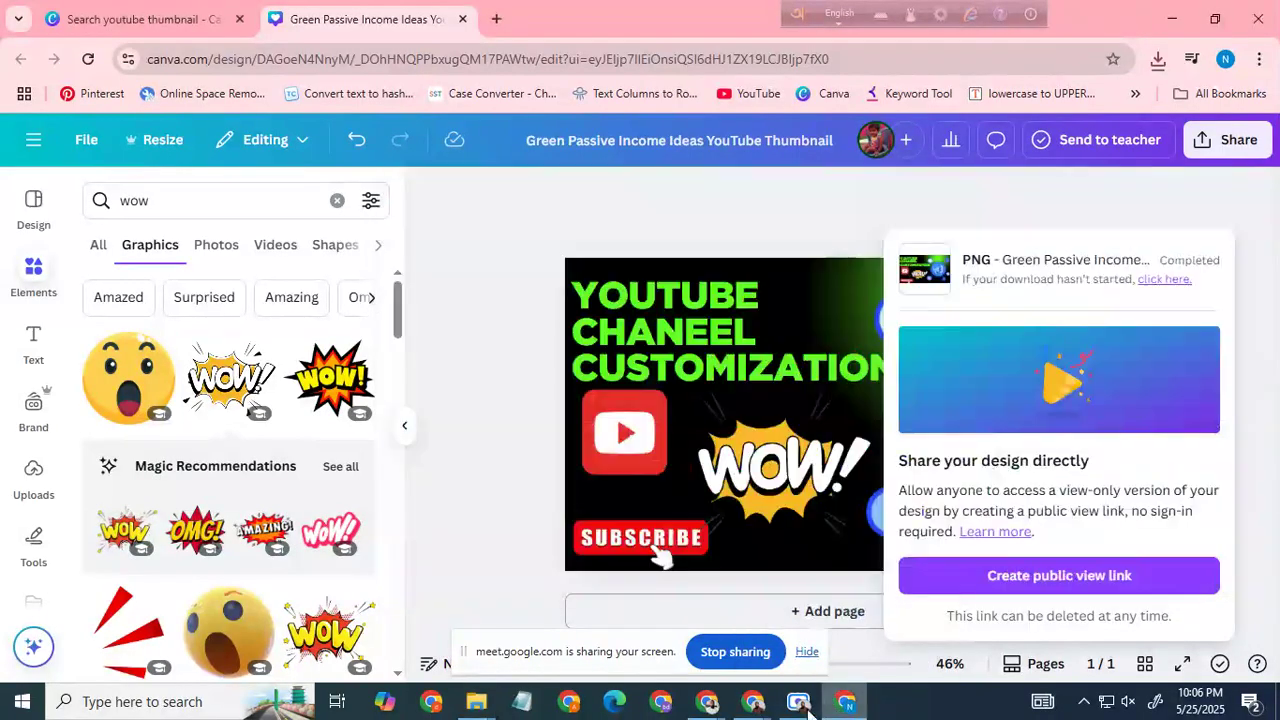
mouse_move(706, 700)
click(600, 612)
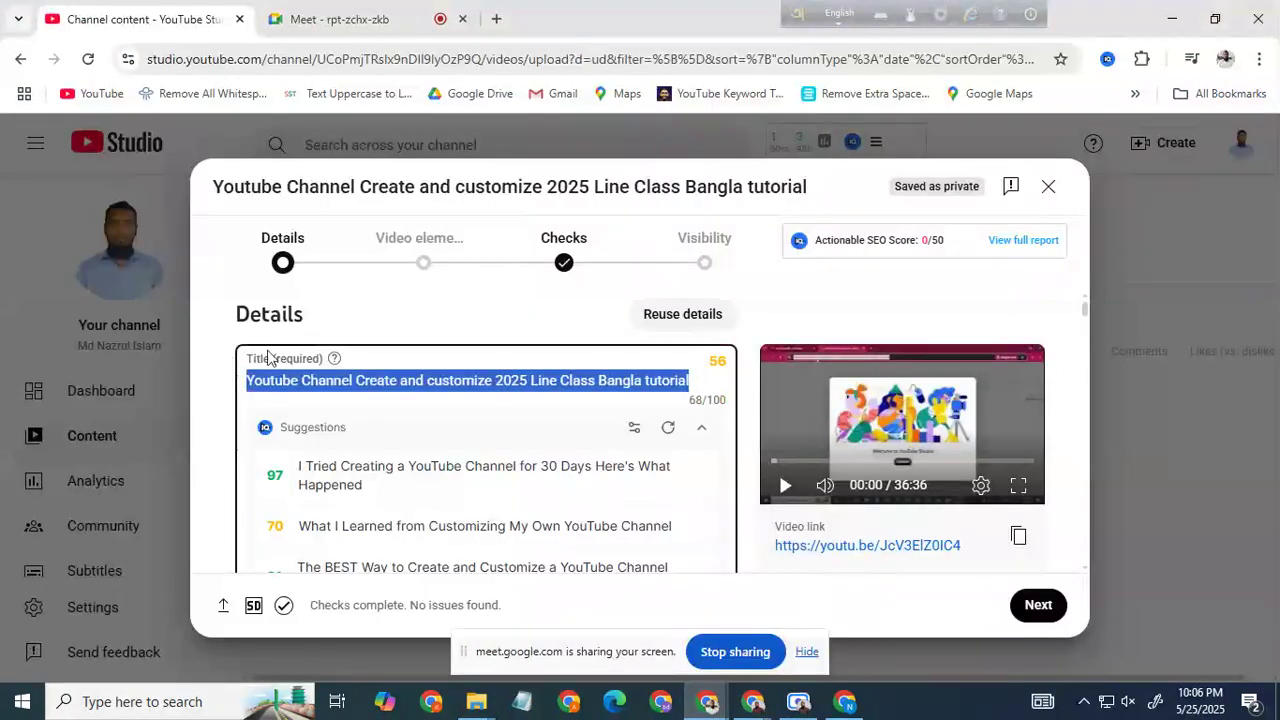
scroll(349, 470, down, 8)
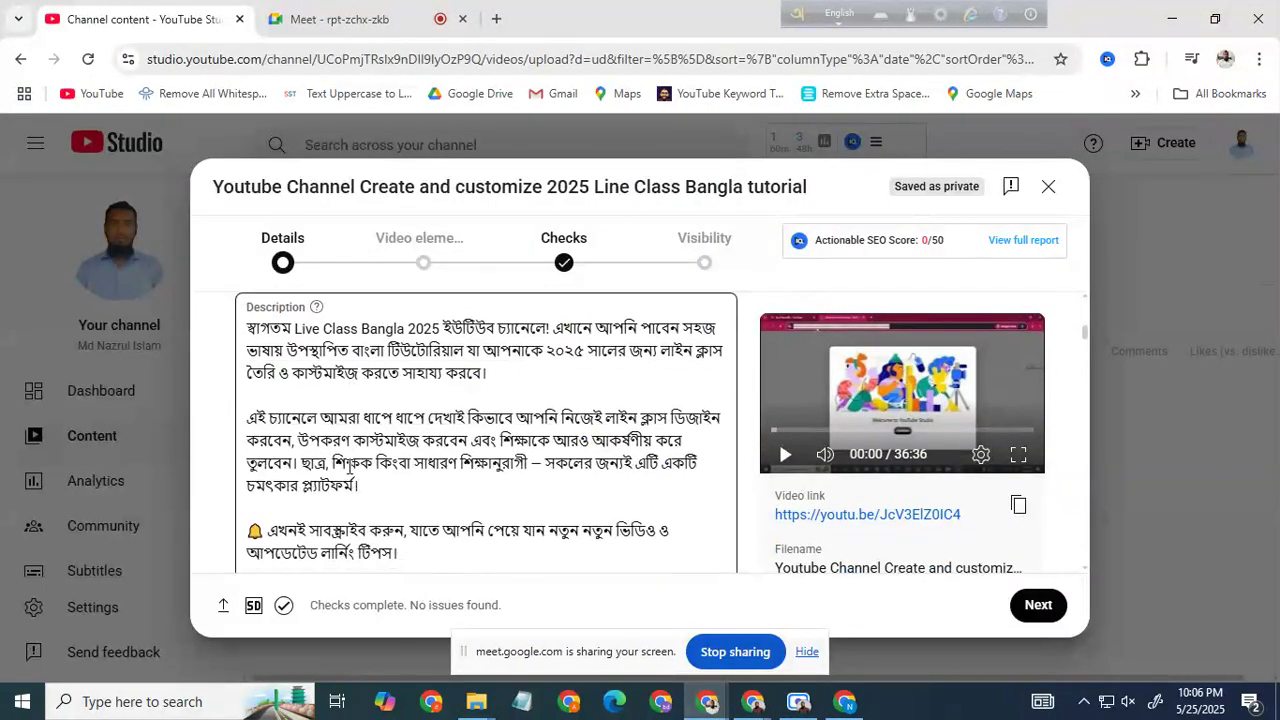
scroll(349, 467, down, 12)
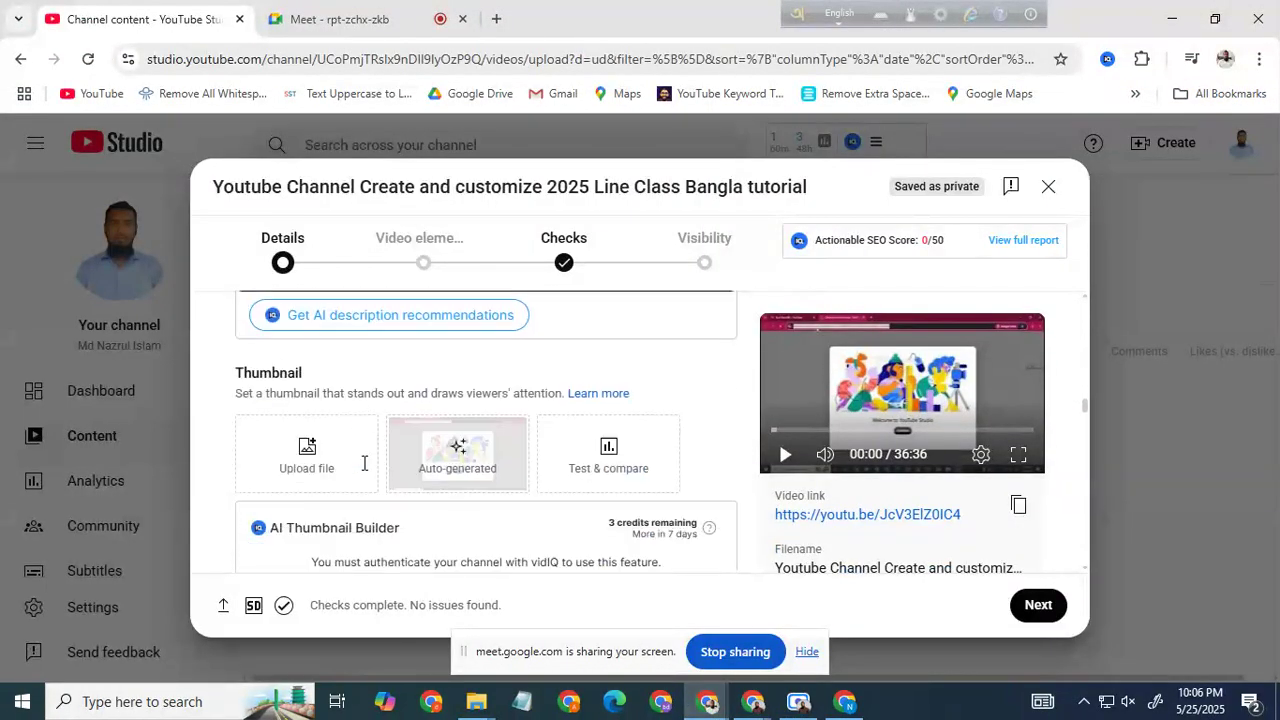
scroll(365, 470, up, 2)
scroll(320, 522, down, 1)
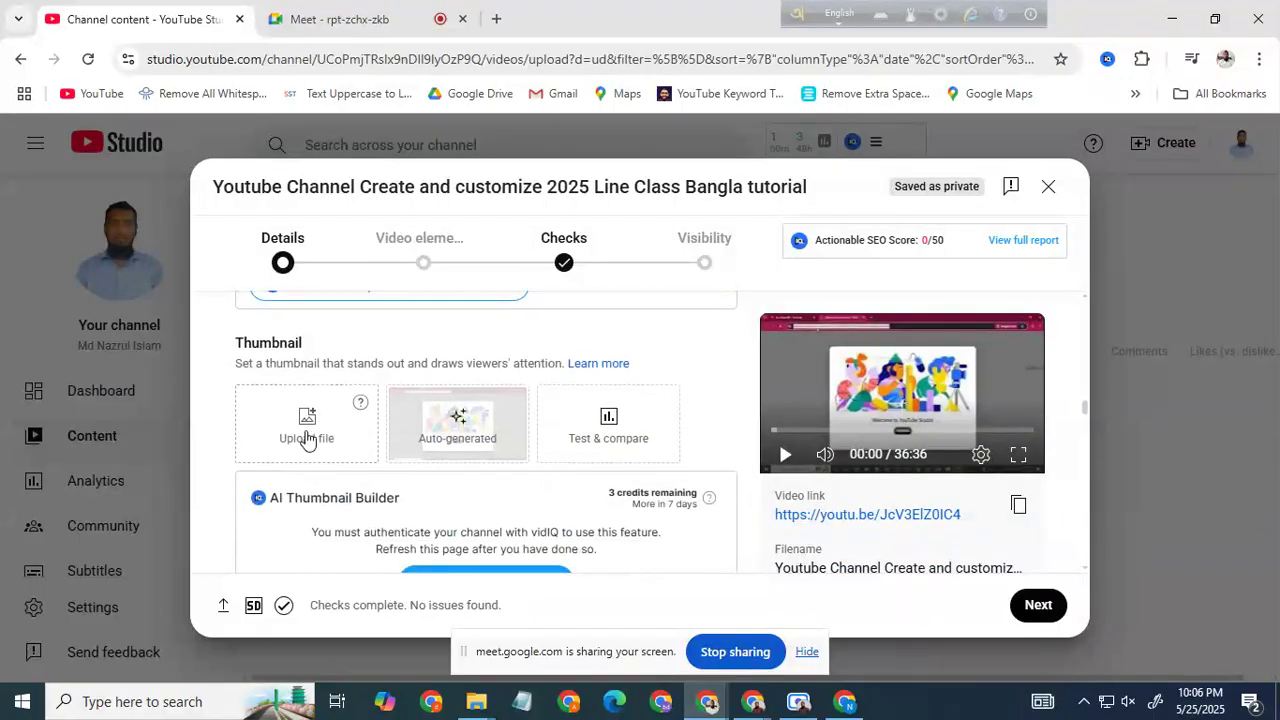
click(308, 437)
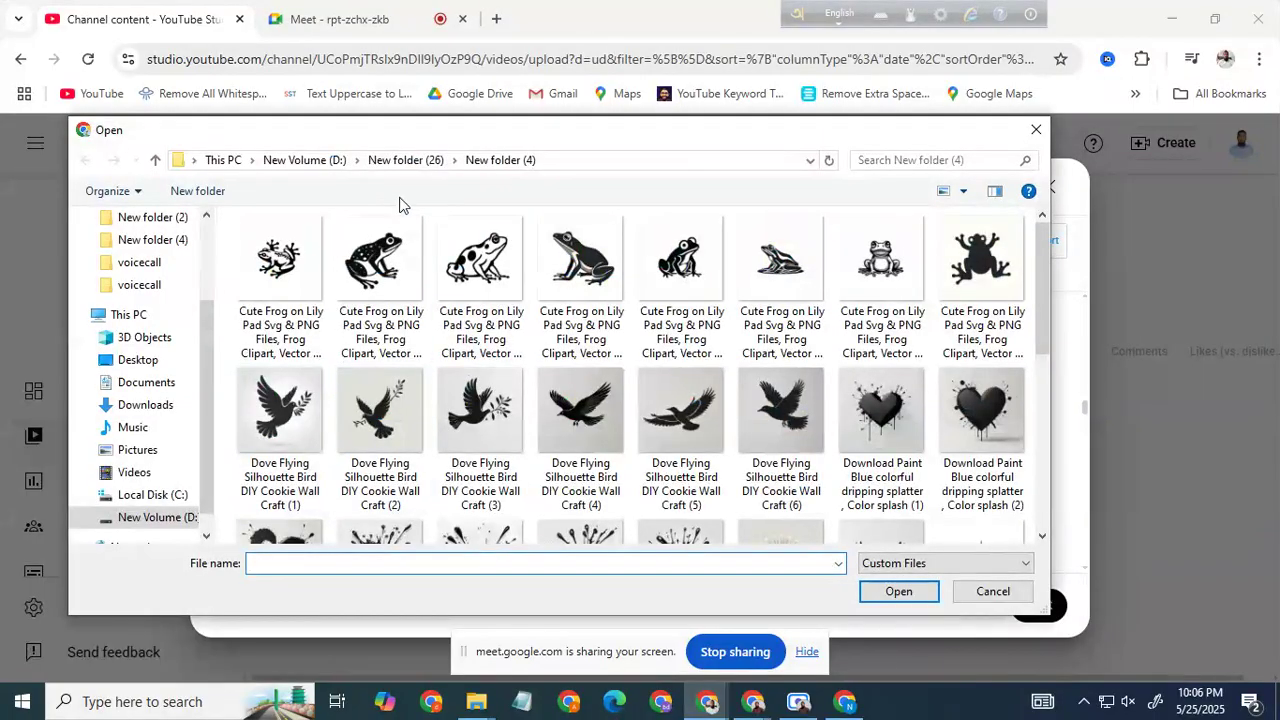
Set the image "Youtube Channel Create and customize 2025 Line Class Bangla tutorial" from D:, New folder, New folder (2) as the video's thumbnail
click(304, 160)
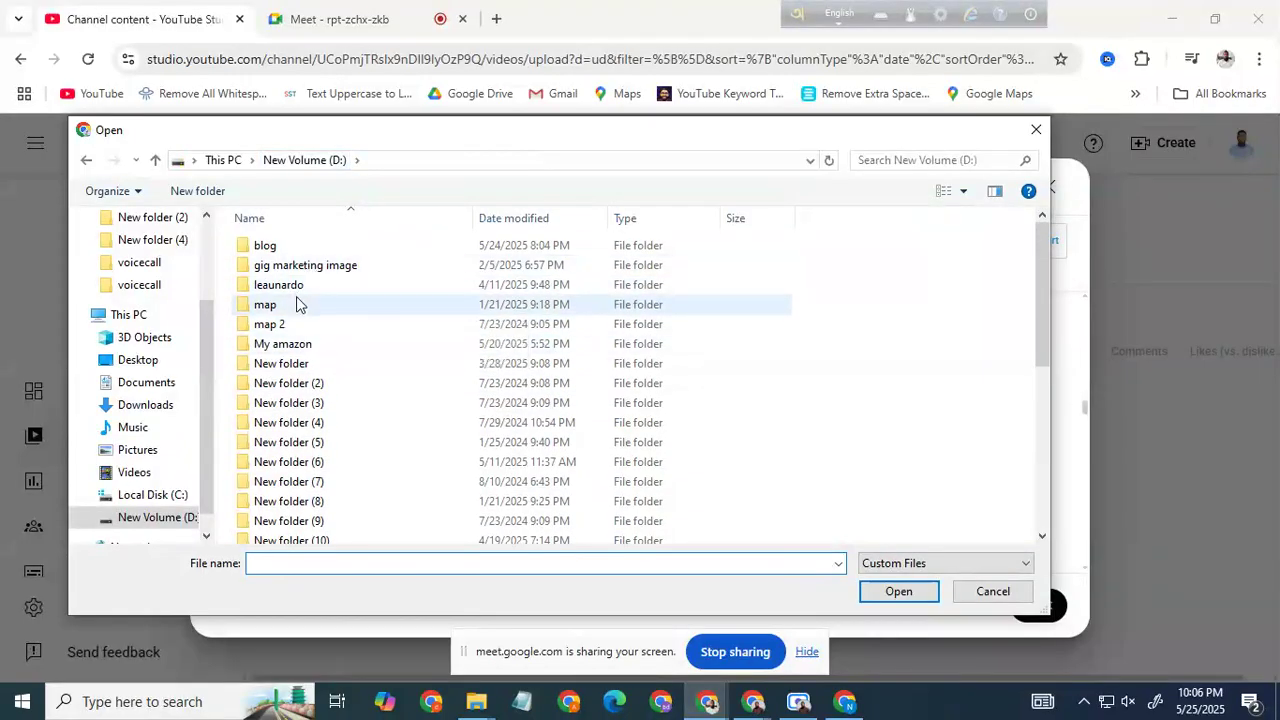
click(316, 365)
double_click(316, 365)
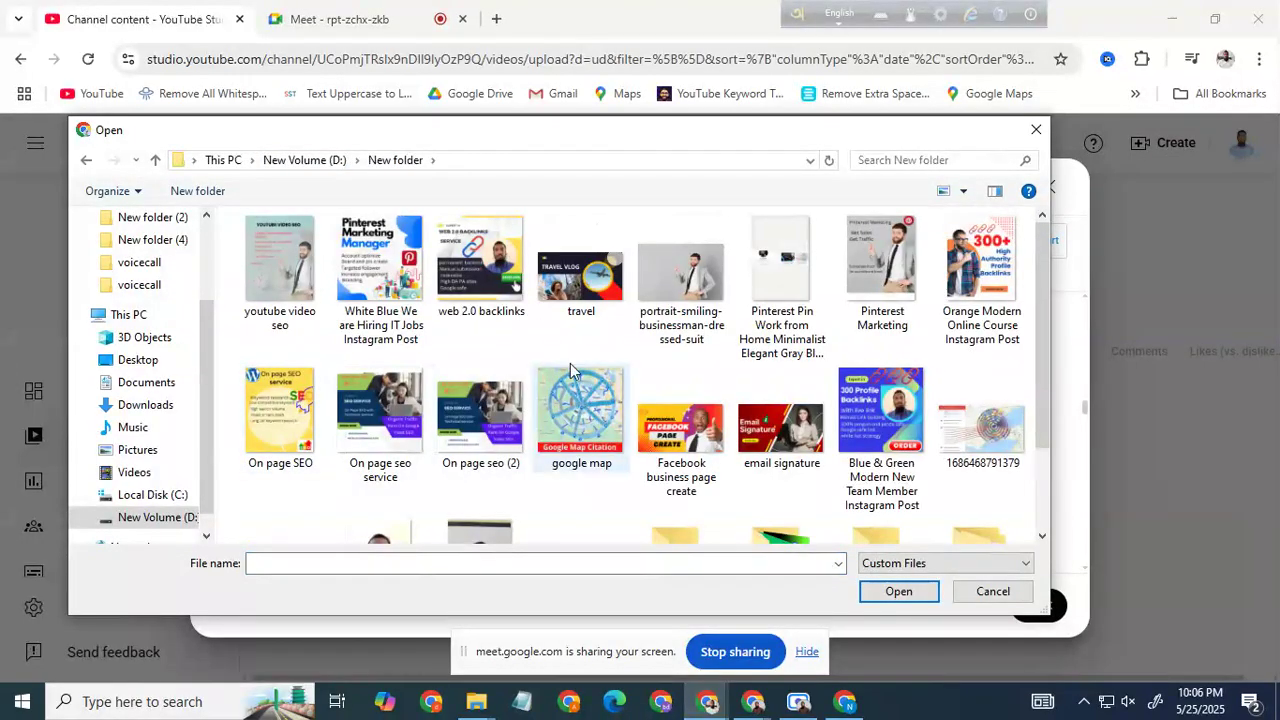
scroll(885, 470, down, 2)
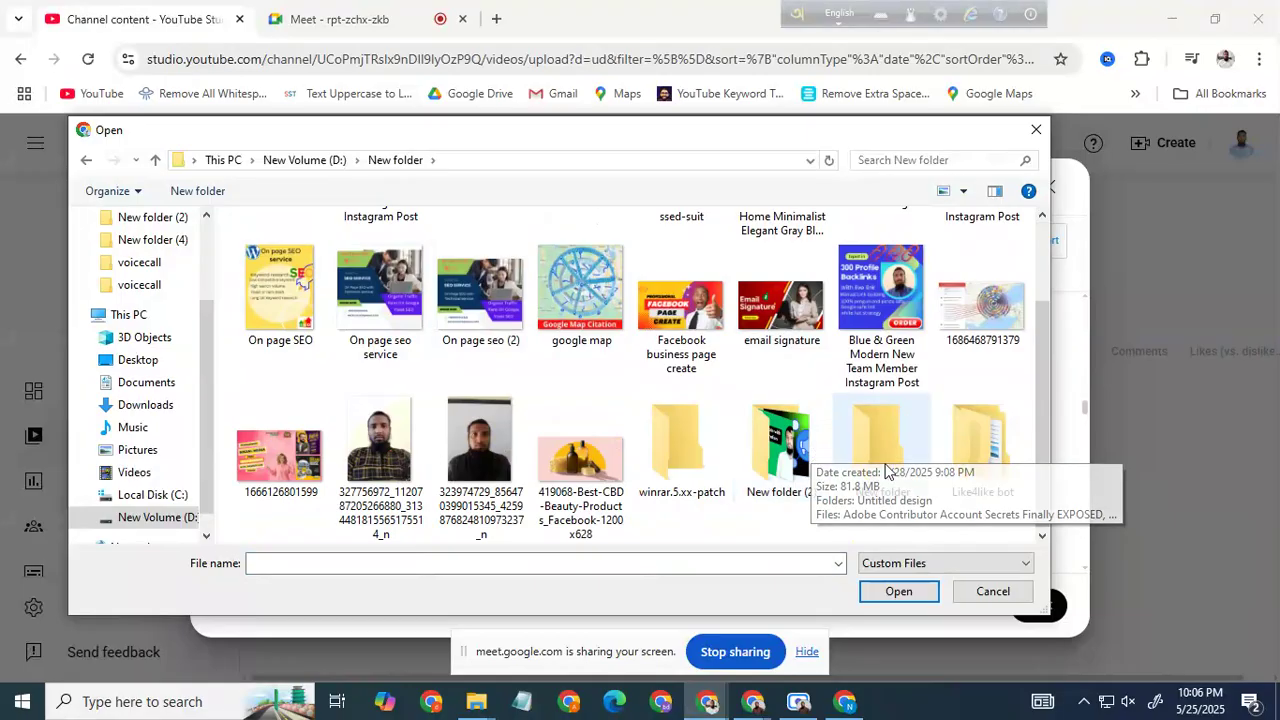
double_click(784, 455)
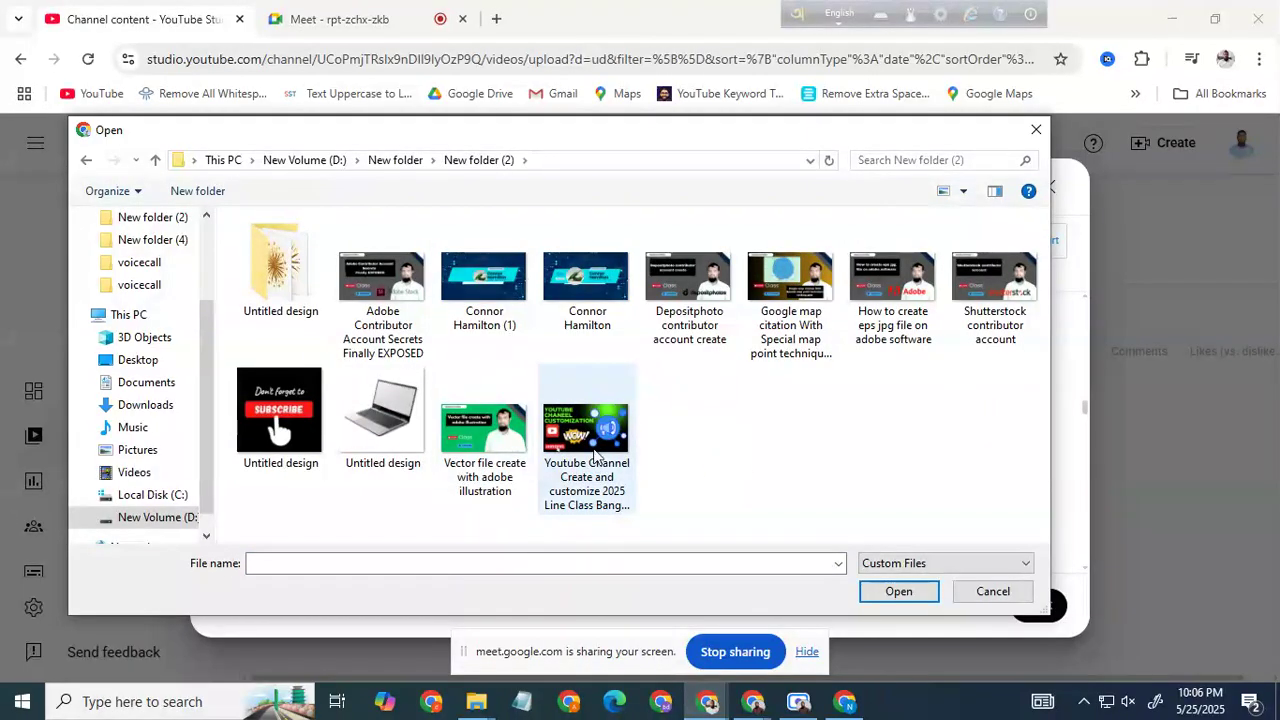
double_click(585, 440)
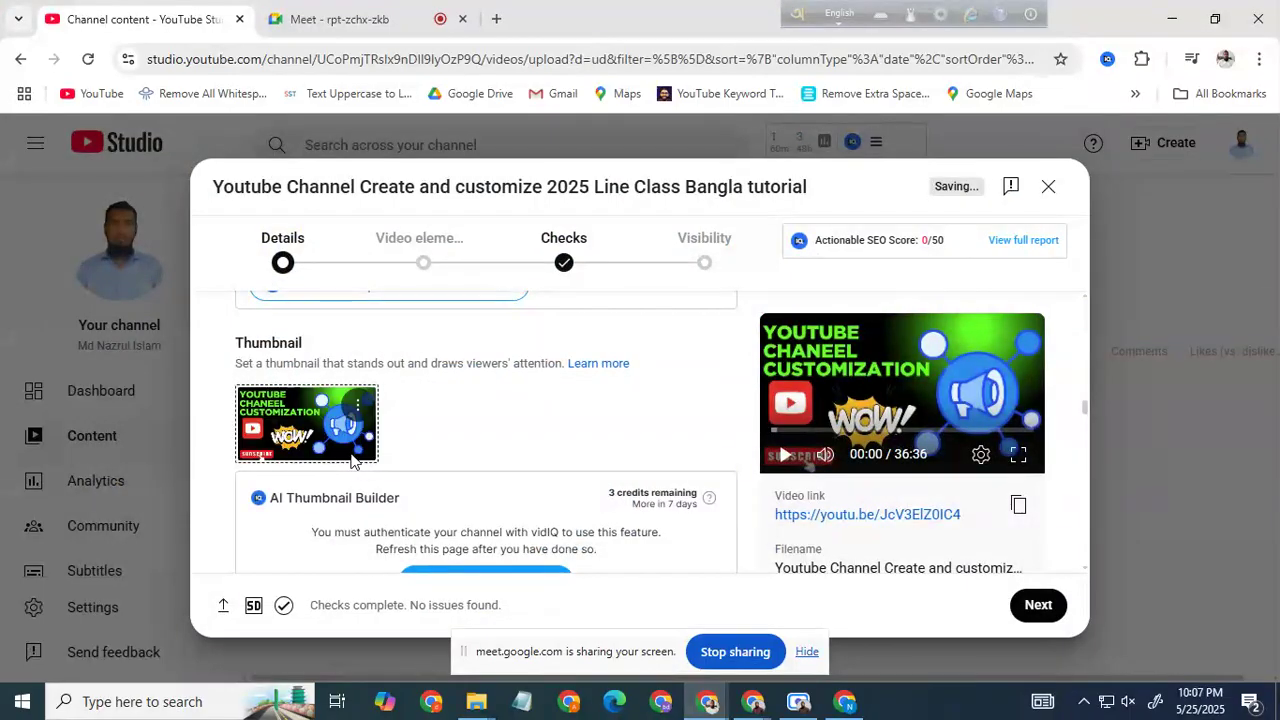
Review the video's Bangla and English description, its hashtags, the uploaded thumbnail and the playlist section in the details form
scroll(585, 413, up, 1)
scroll(645, 425, up, 4)
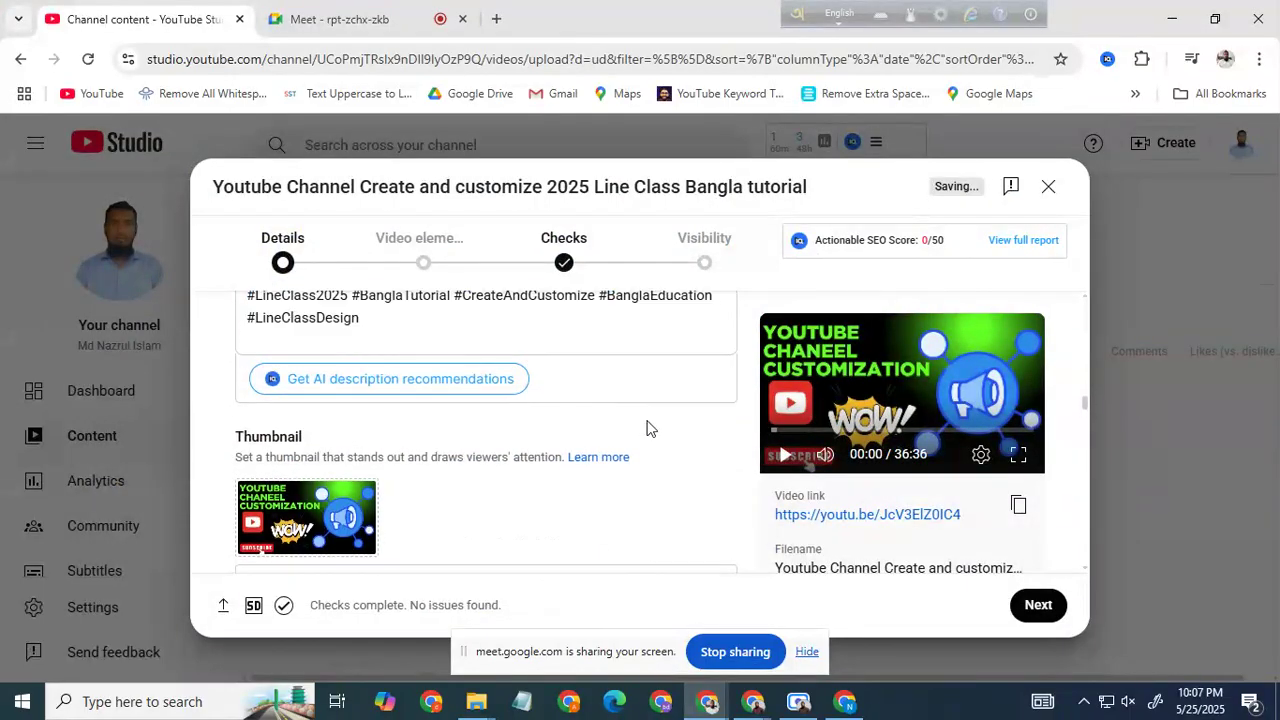
scroll(744, 462, up, 8)
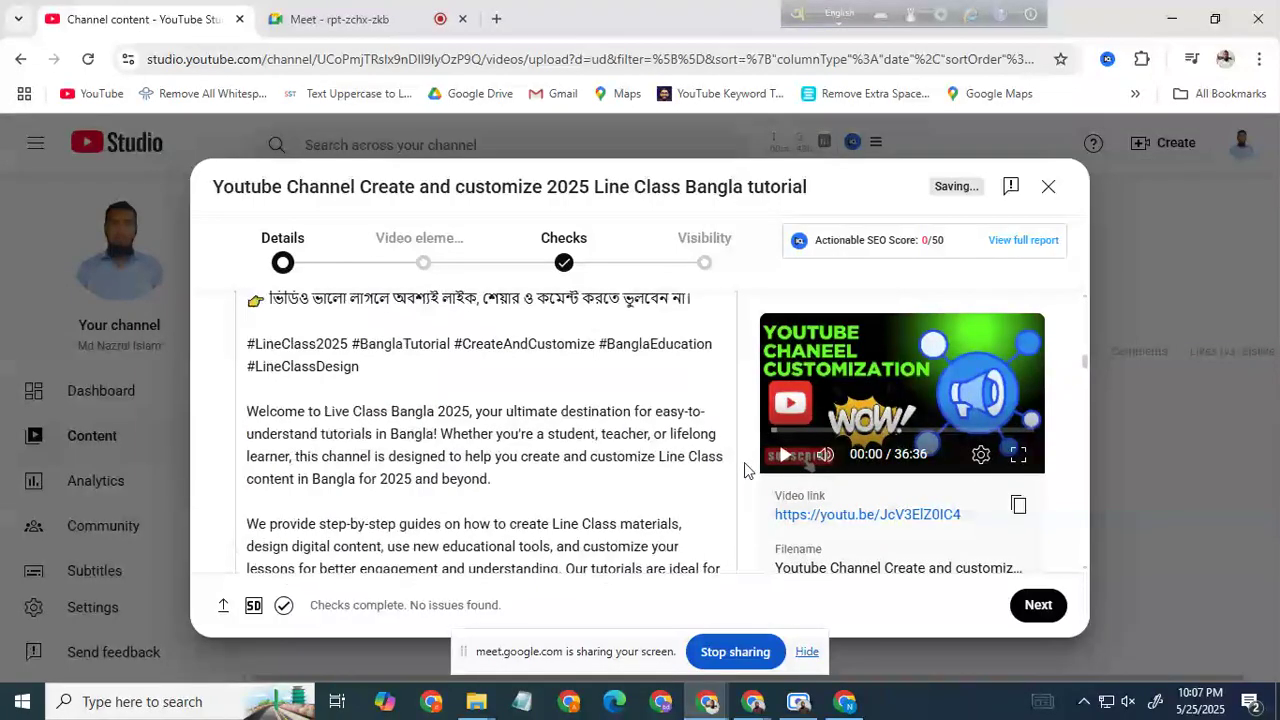
scroll(491, 361, down, 5)
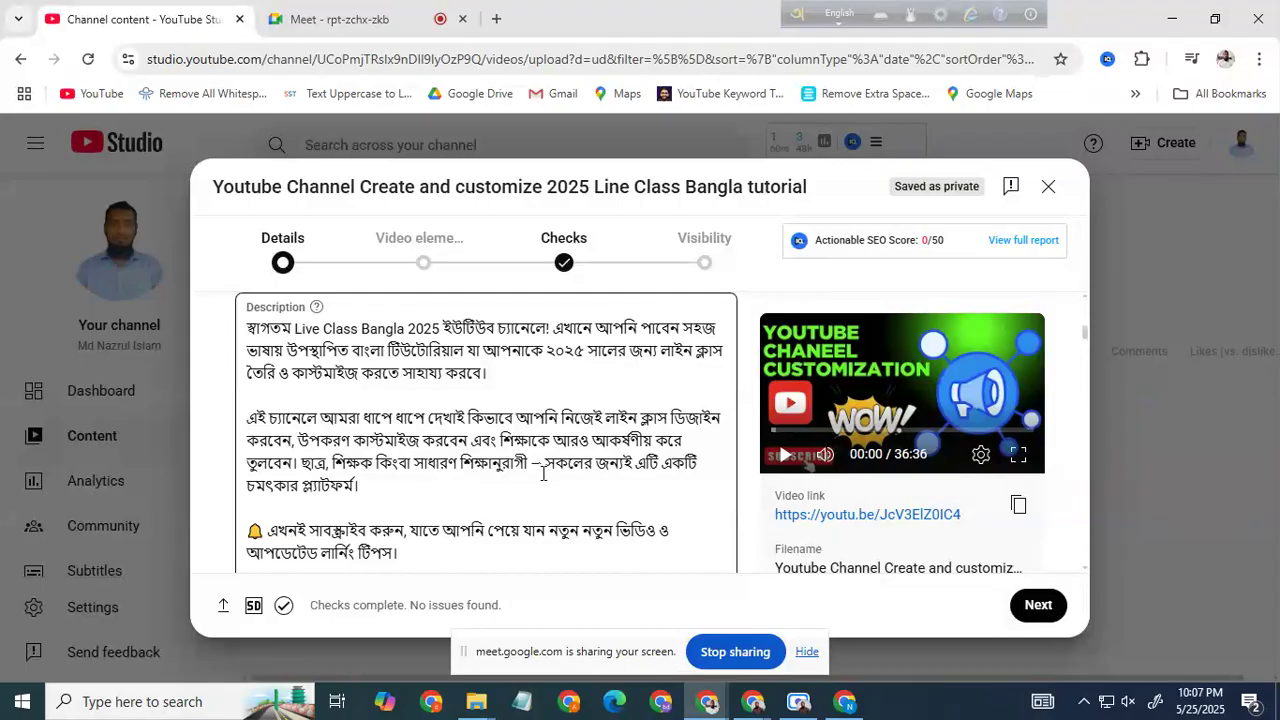
scroll(445, 481, up, 3)
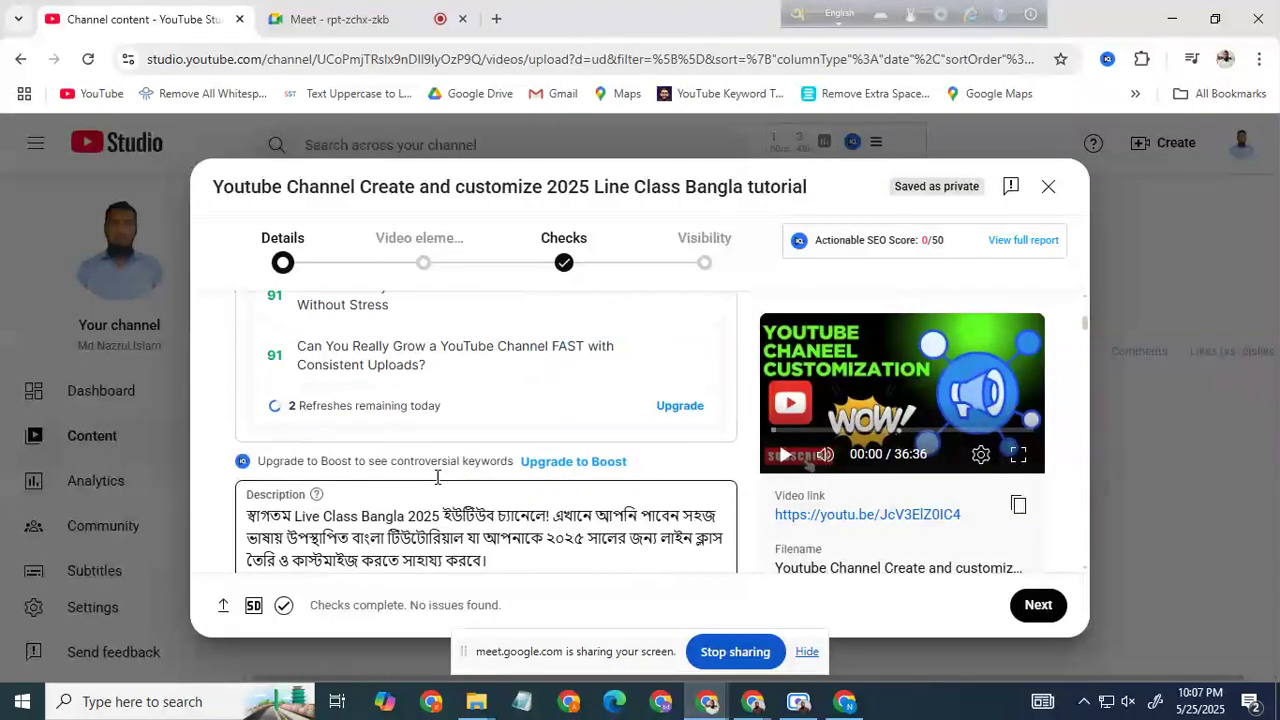
scroll(445, 481, down, 5)
scroll(523, 455, down, 10)
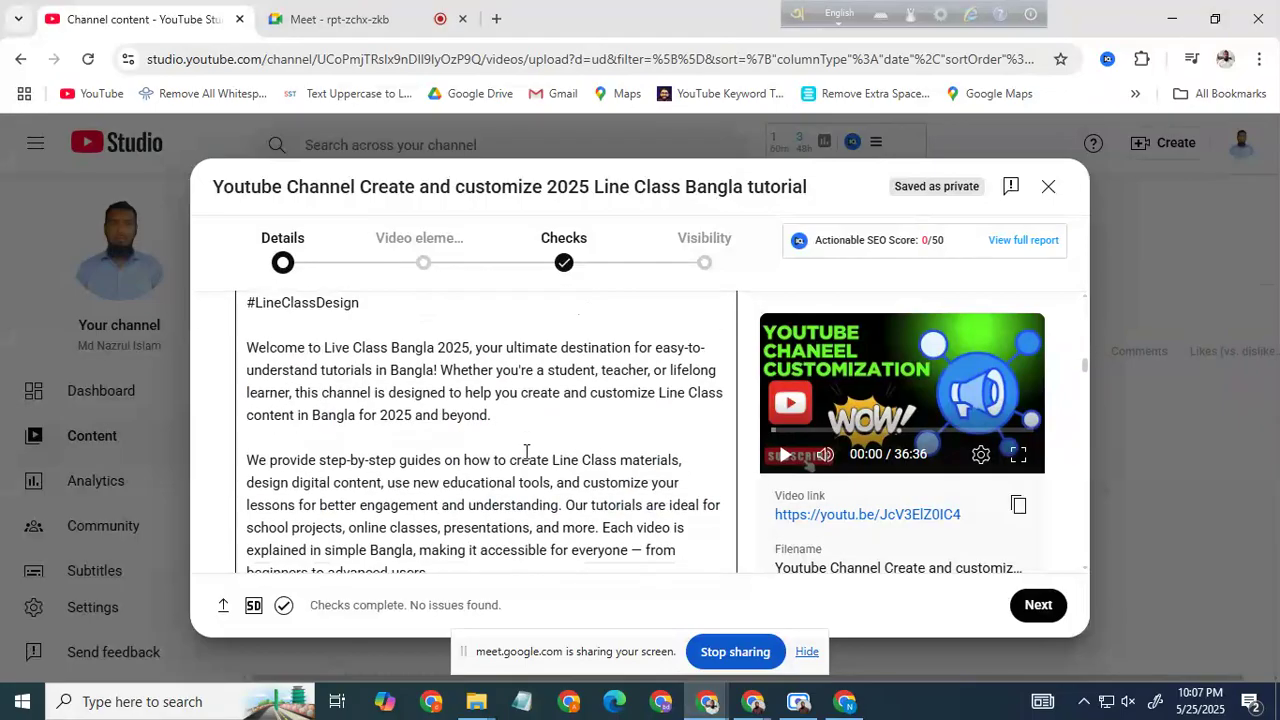
scroll(523, 449, down, 10)
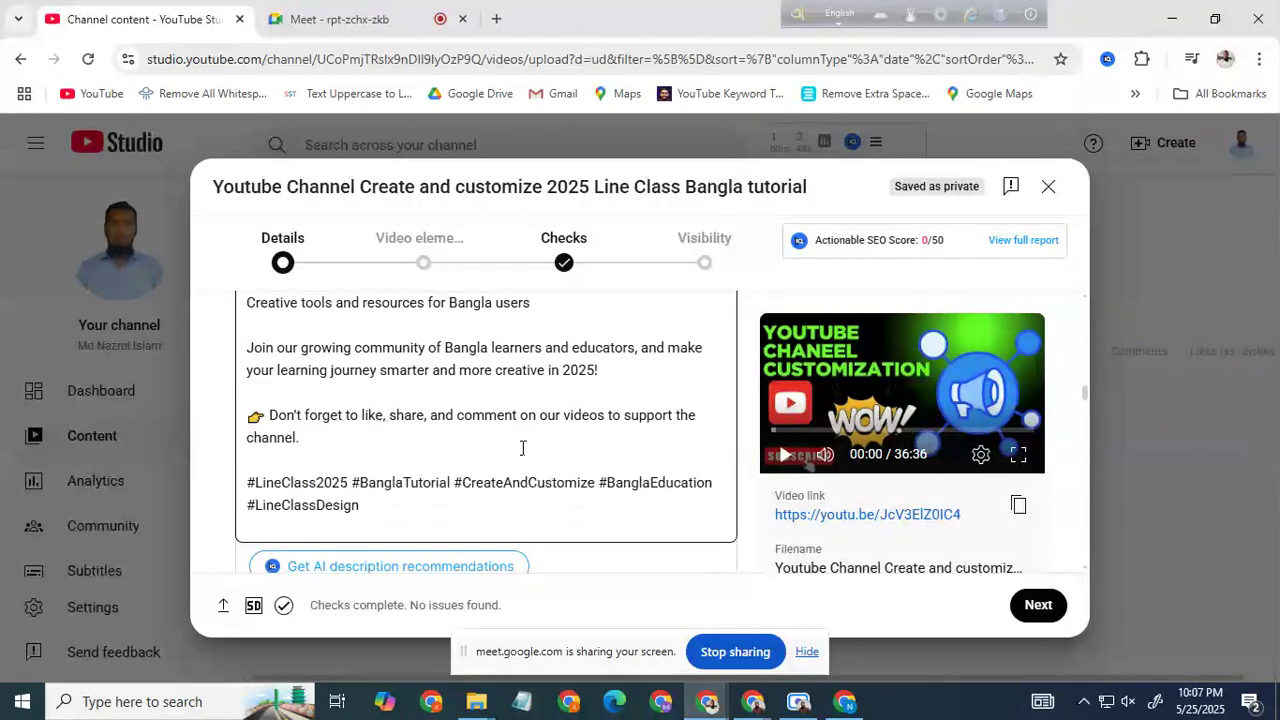
scroll(517, 481, up, 10)
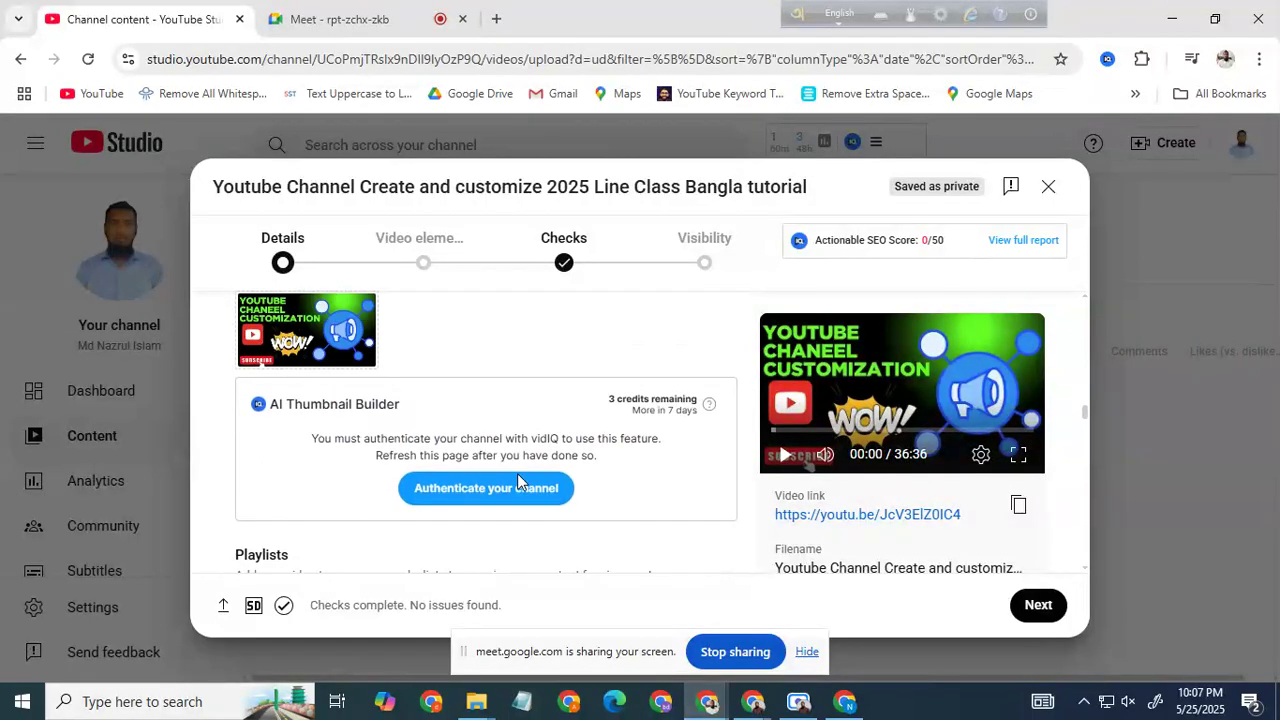
scroll(520, 502, up, 4)
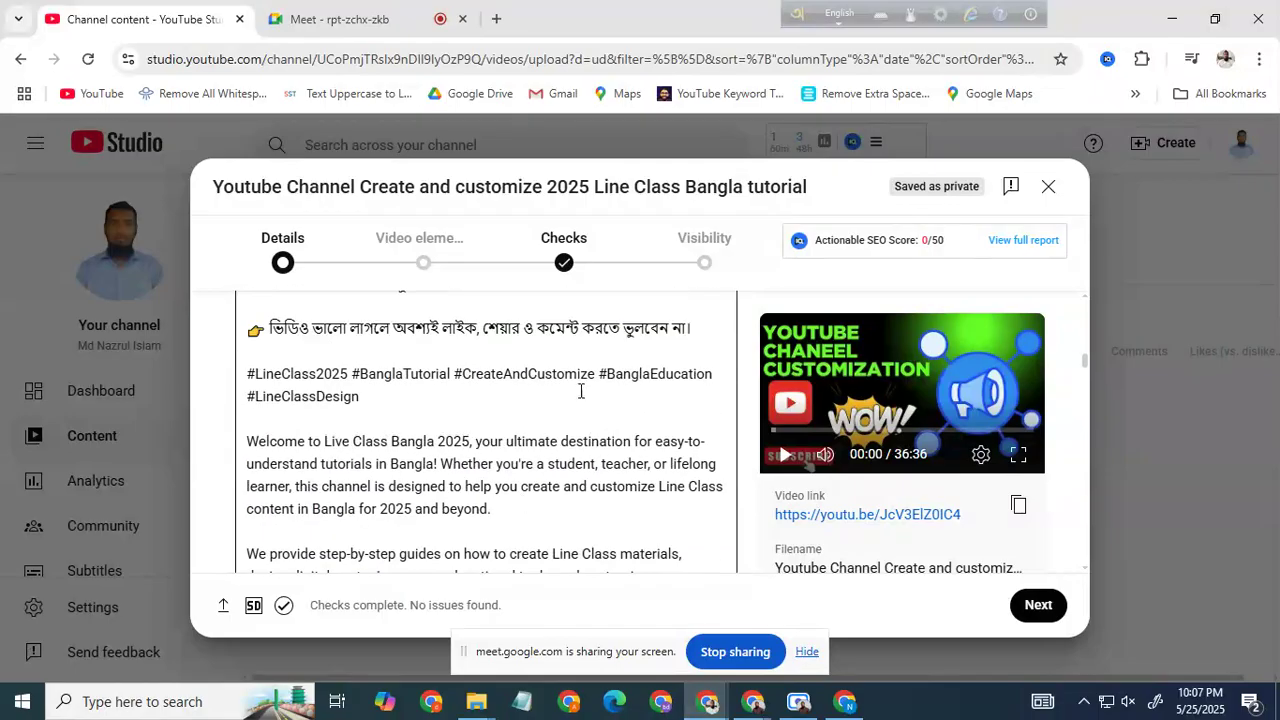
scroll(462, 426, down, 6)
scroll(462, 426, down, 8)
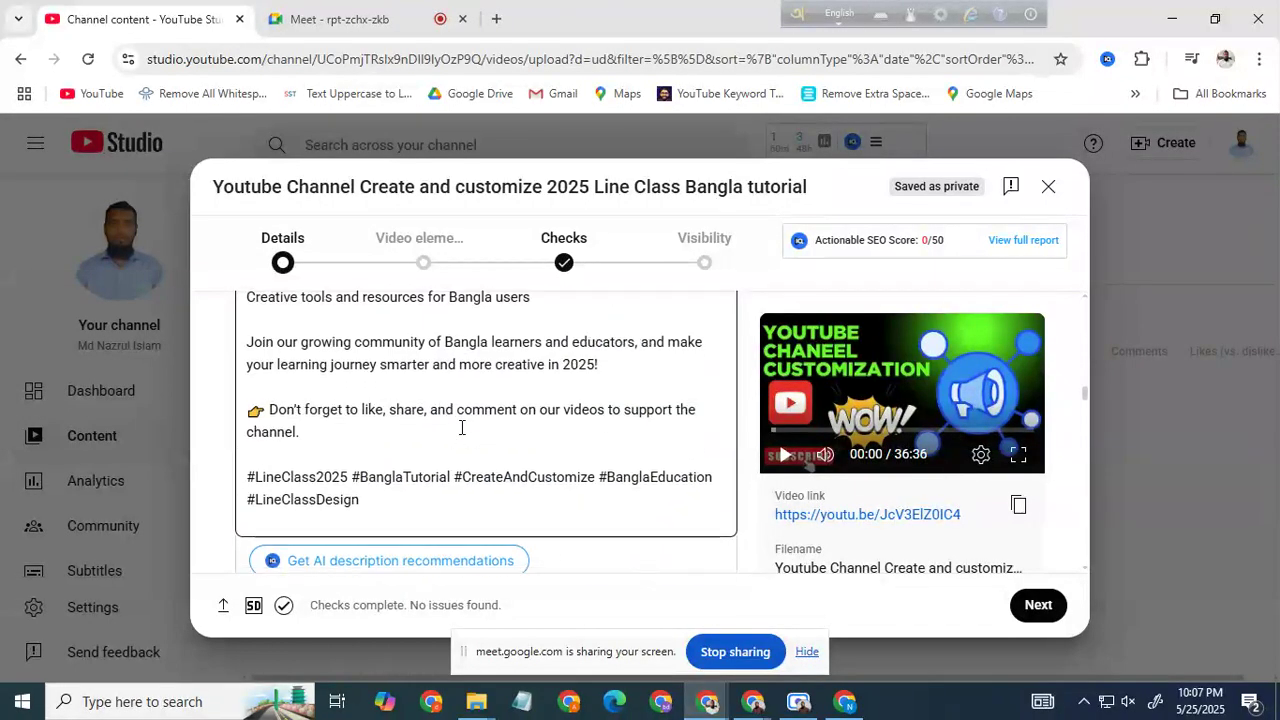
scroll(365, 445, down, 4)
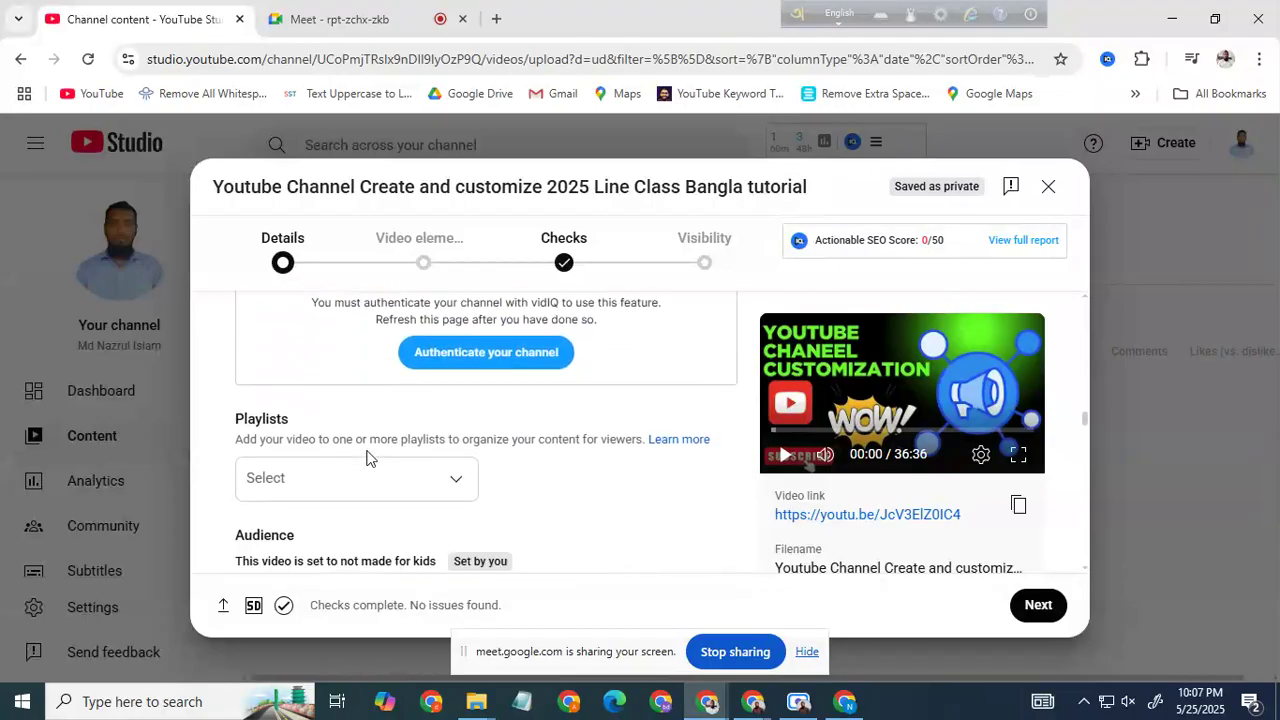
scroll(340, 410, up, 3)
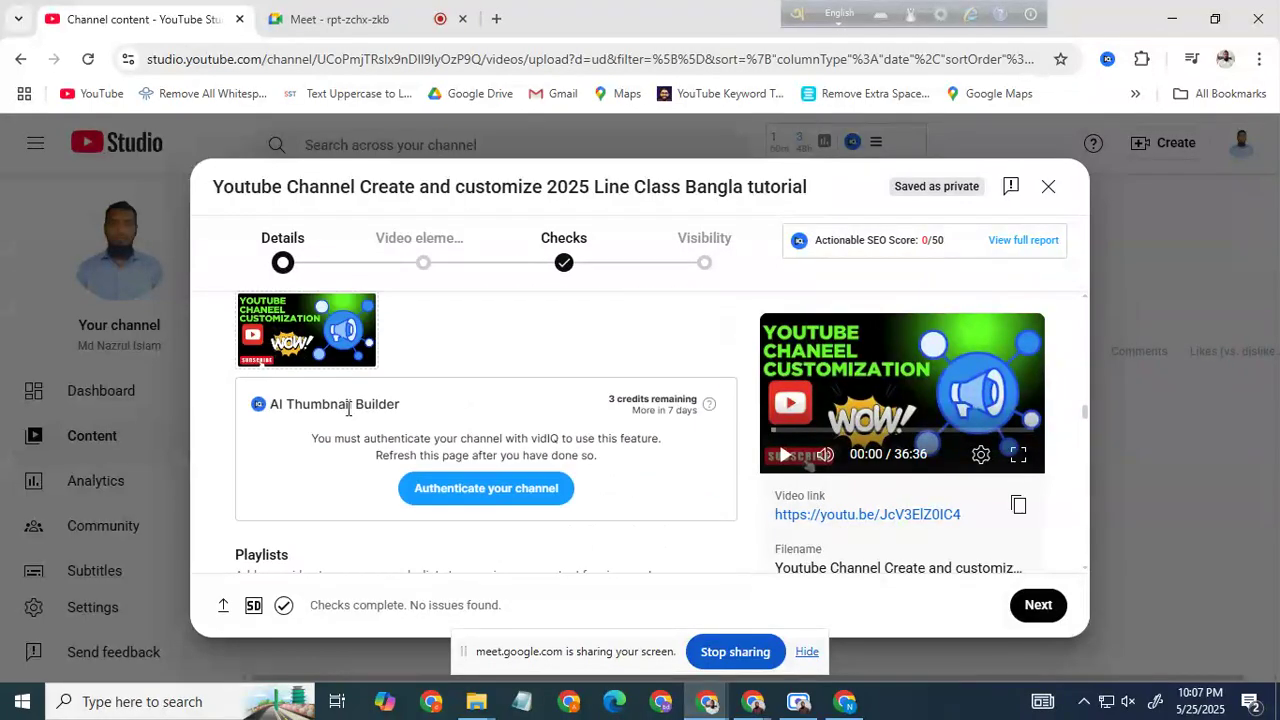
Search Google in a new browser tab for "youtube thumbnail size" and highlight the recommended pixel dimensions in the overview
scroll(348, 409, up, 1)
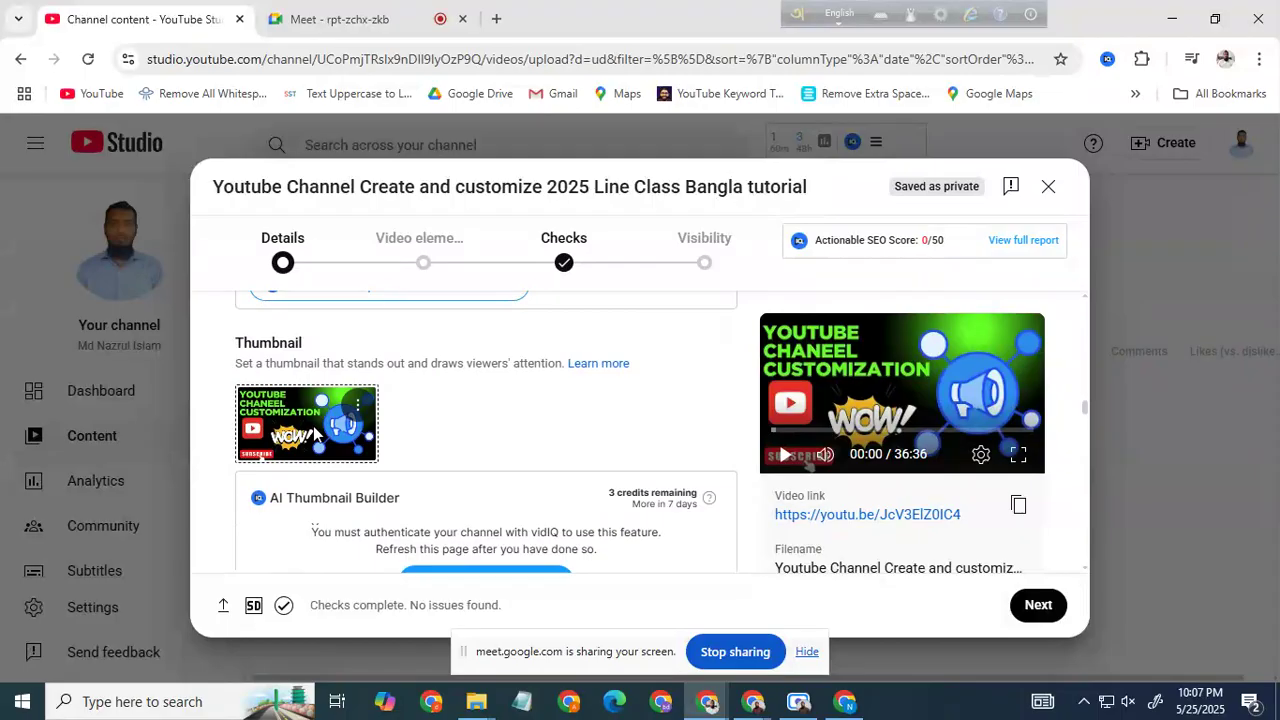
click(497, 22)
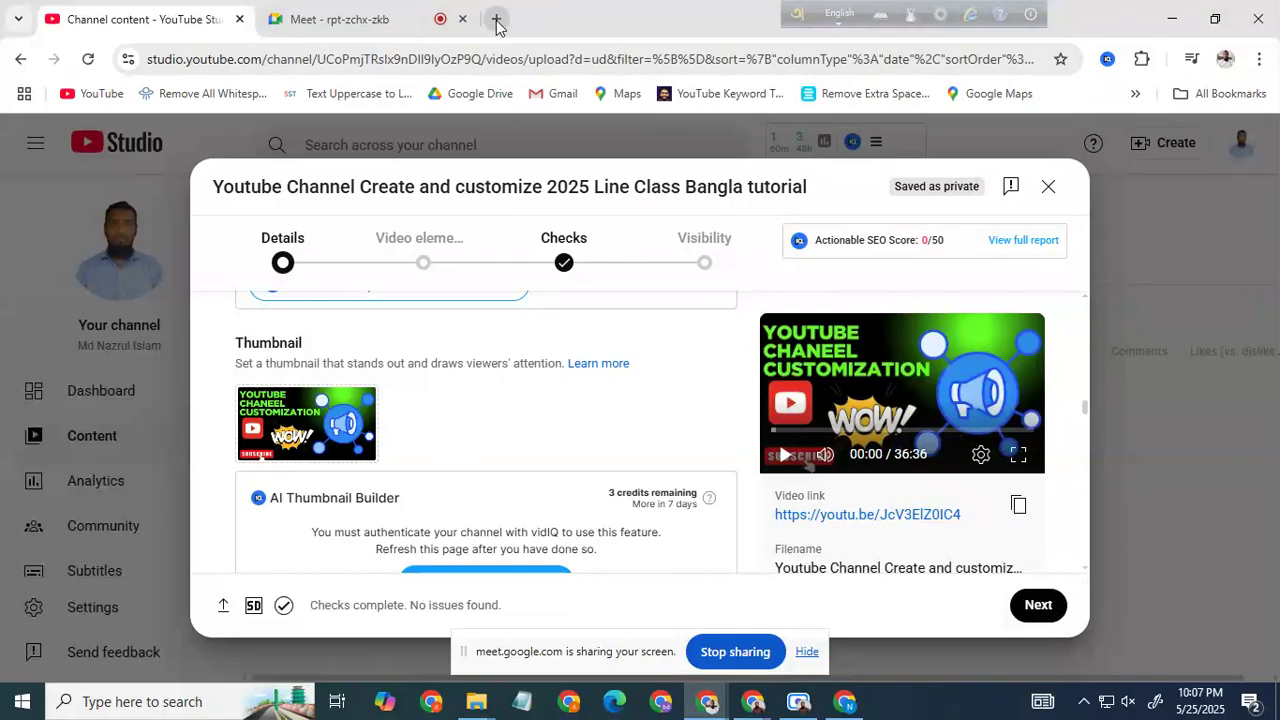
click(497, 22)
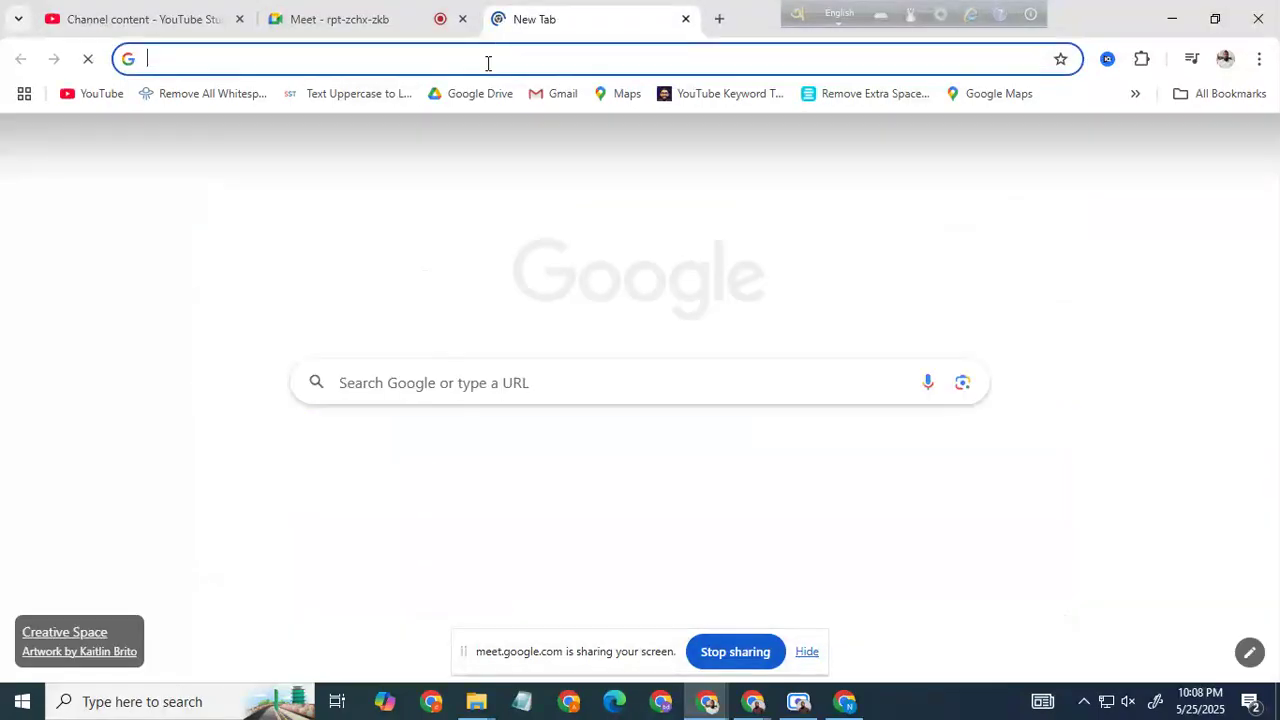
click(488, 62)
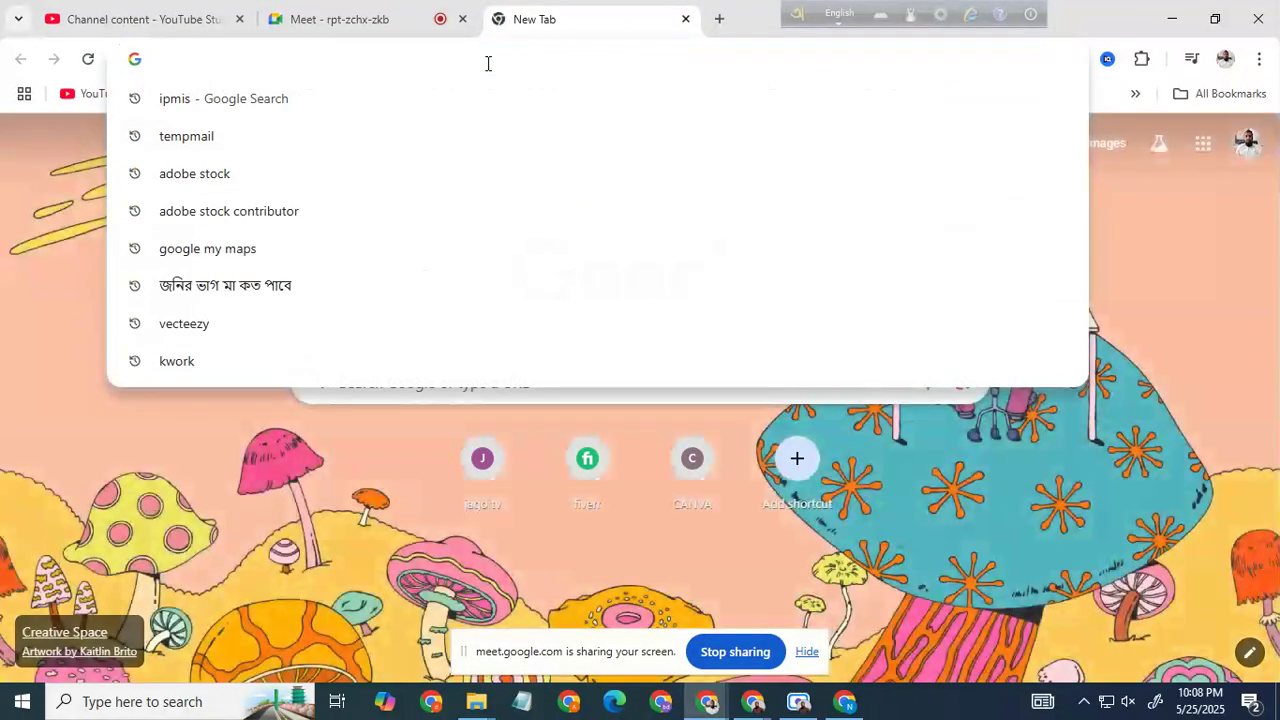
text(t)
key(BackSpace)
key(BackSpace)
text(youtu)
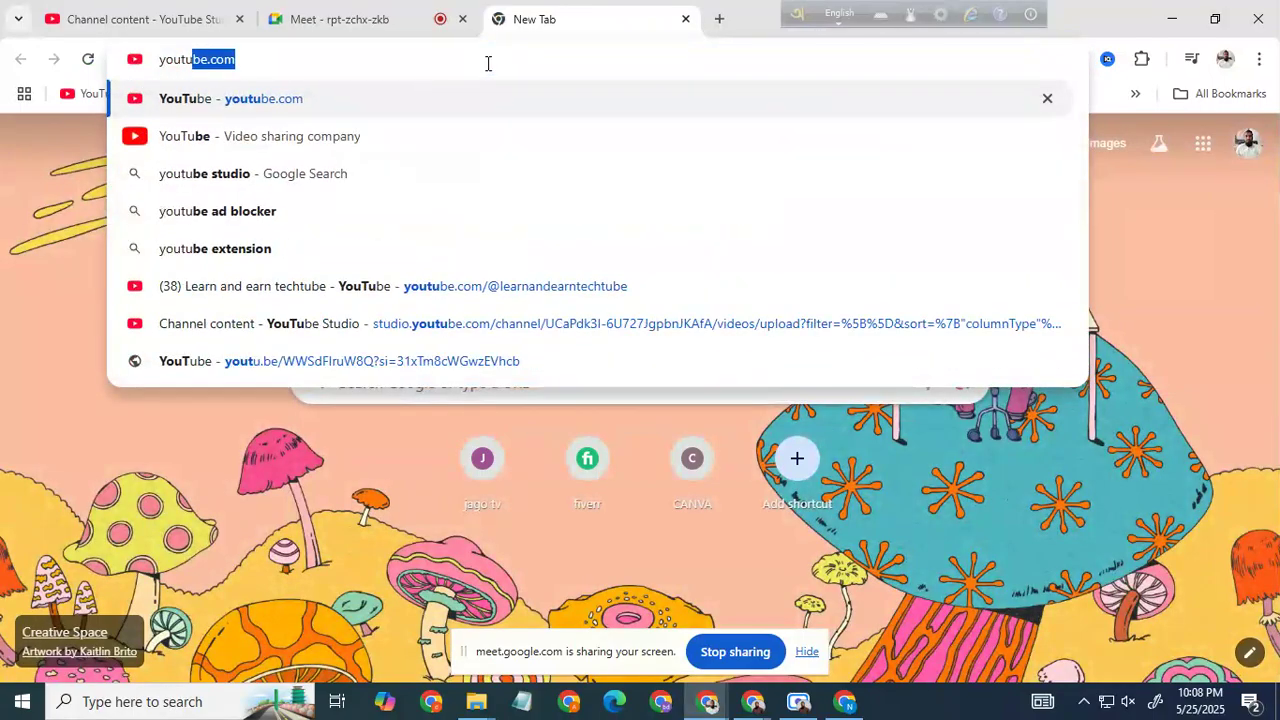
text(be th)
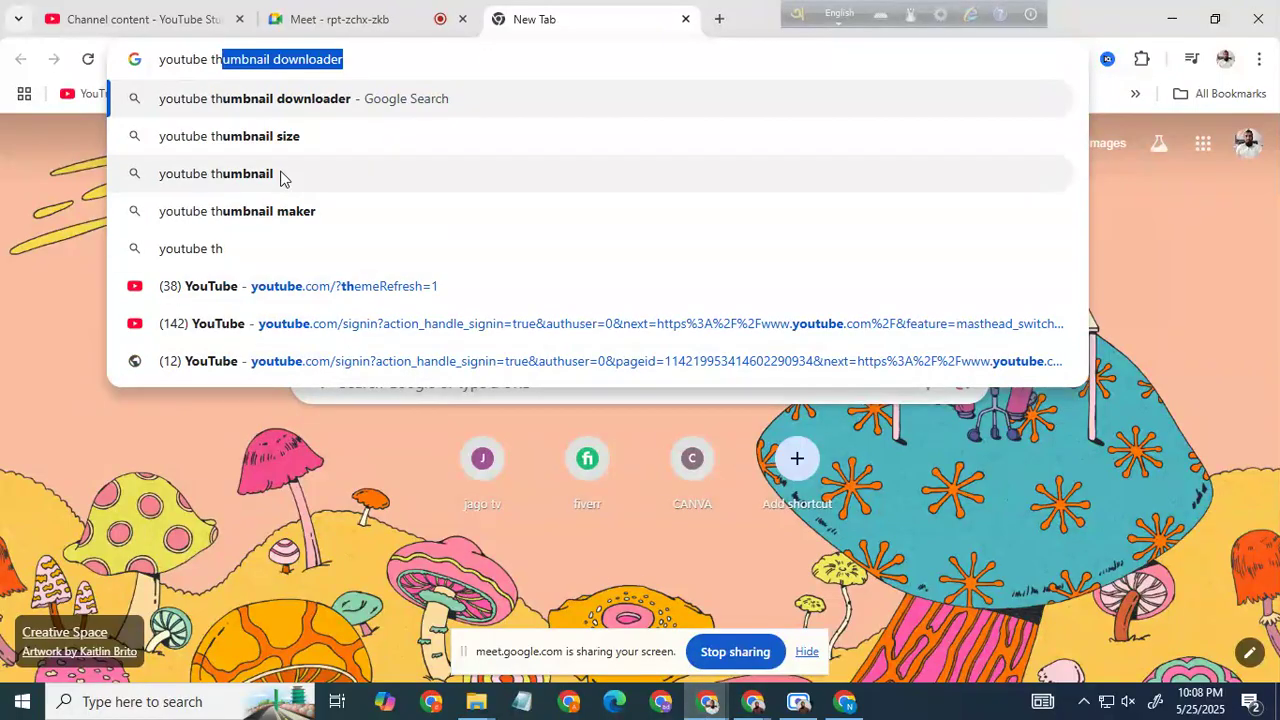
key(Down)
key(Return)
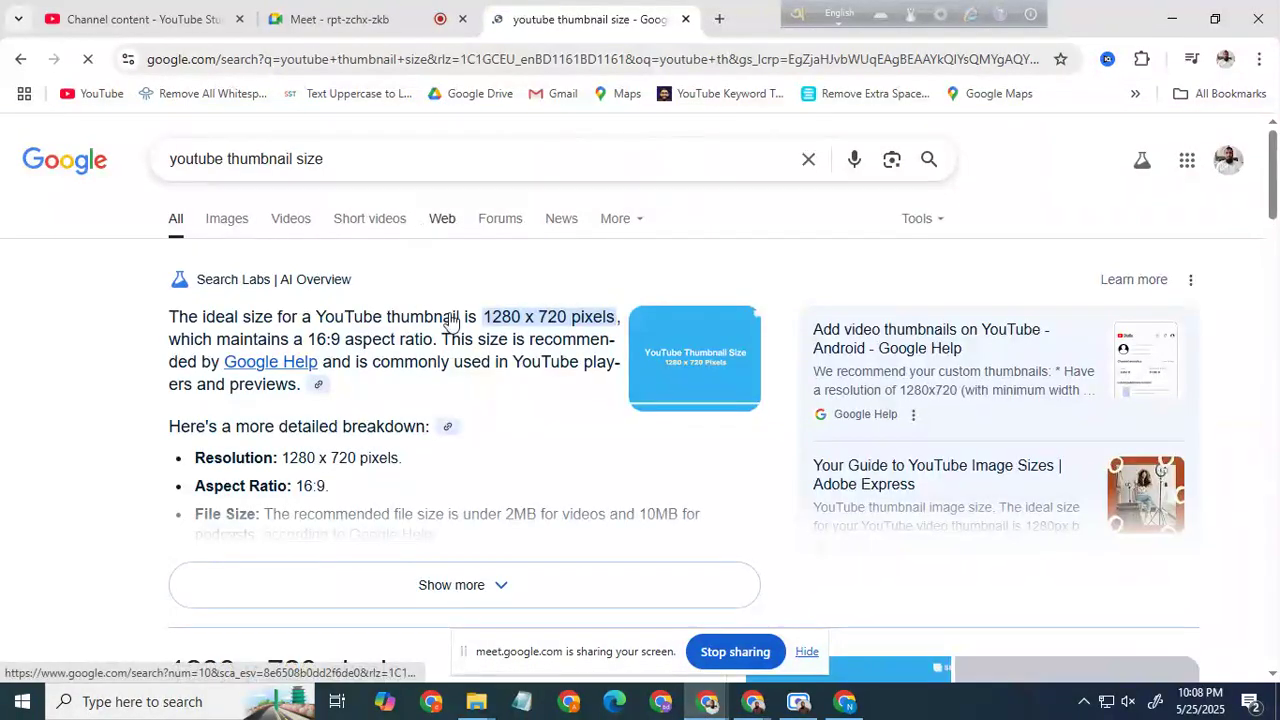
drag(483, 320, 552, 318)
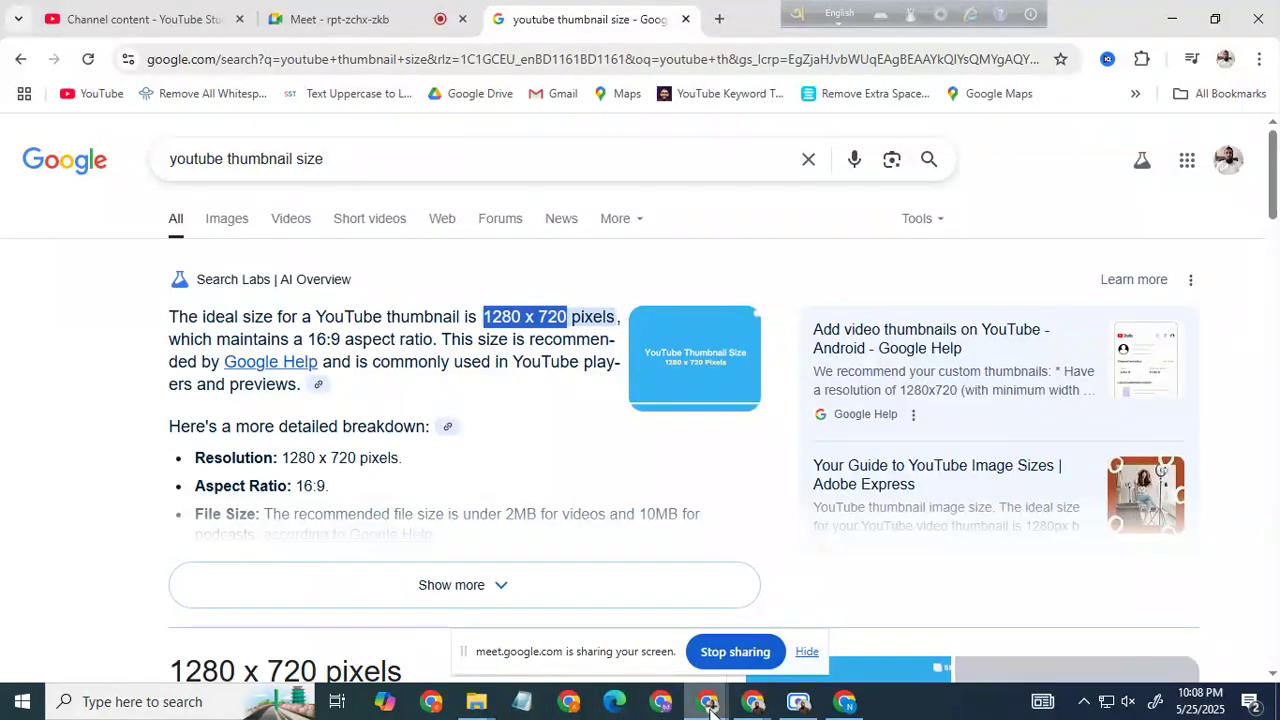
Return to the video's details in YouTube Studio and highlight the Playlists heading below the thumbnail section
mouse_move(707, 703)
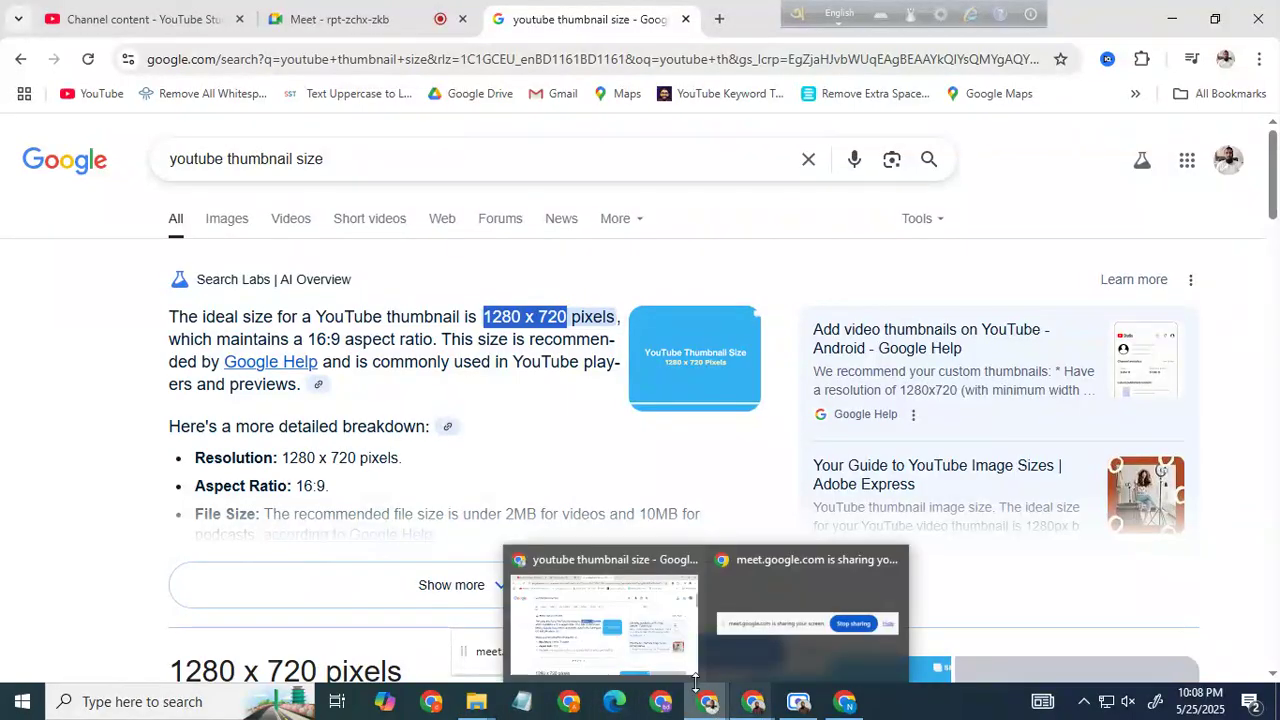
click(753, 703)
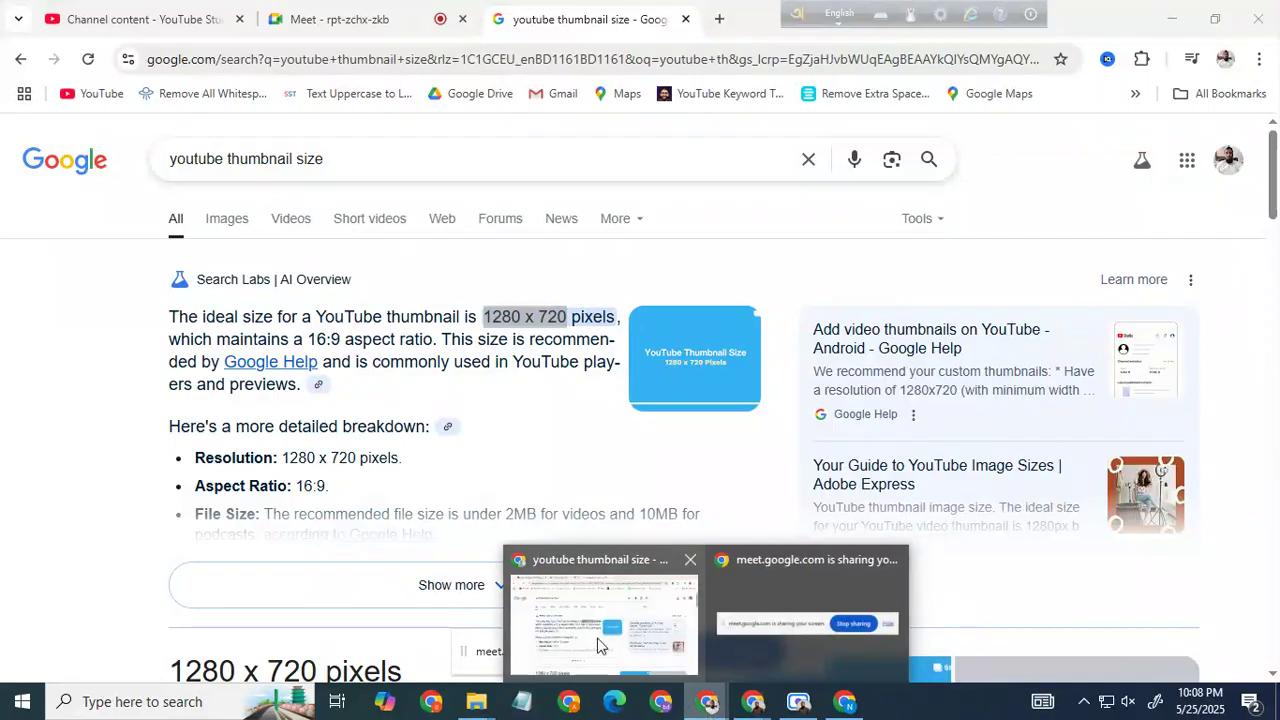
click(600, 642)
click(215, 8)
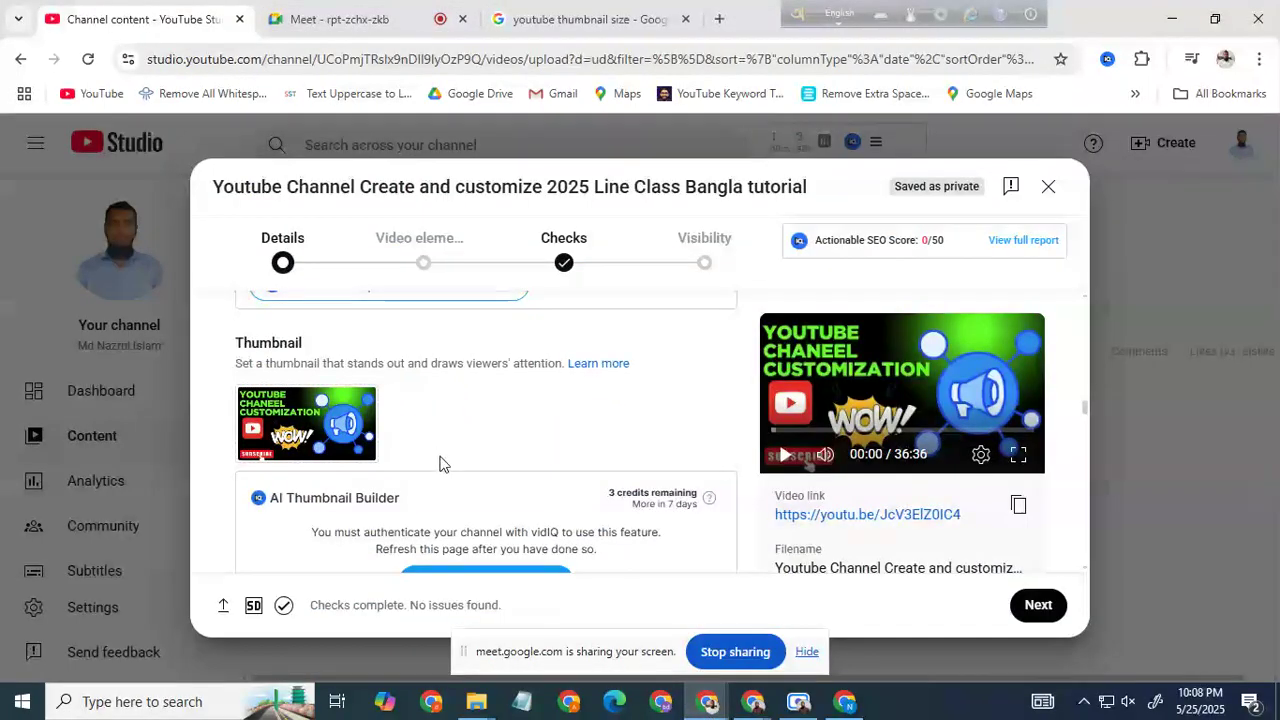
scroll(376, 424, down, 3)
scroll(378, 340, down, 1)
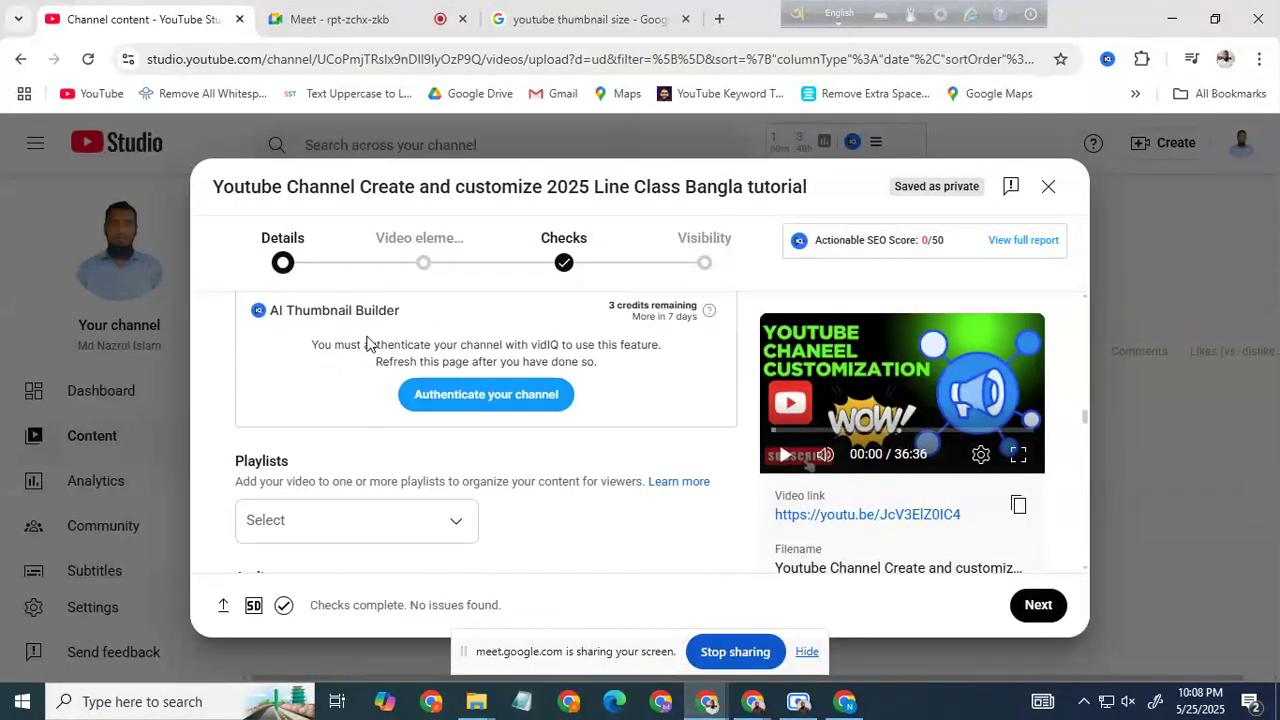
scroll(380, 350, down, 1)
drag(237, 368, 303, 378)
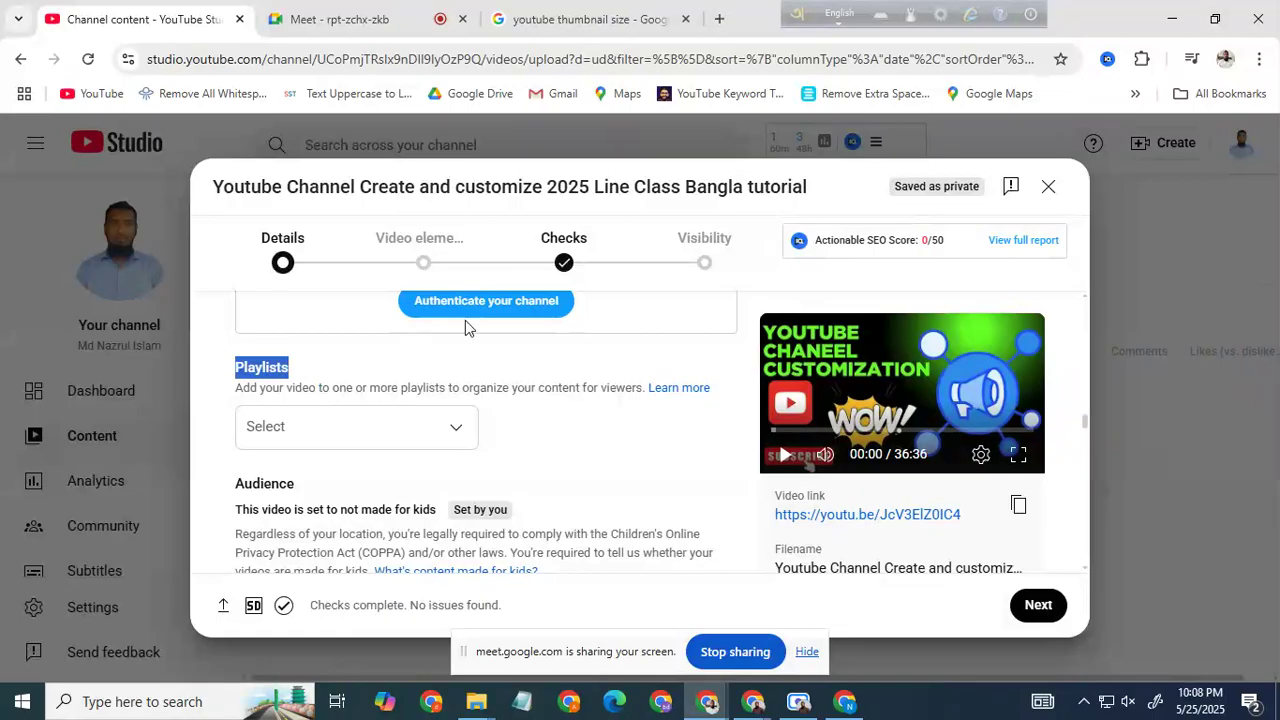
Open youtube.com in a new browser tab and move the floating keyboard language bar away from the tab strip
click(723, 18)
text(youtube.com)
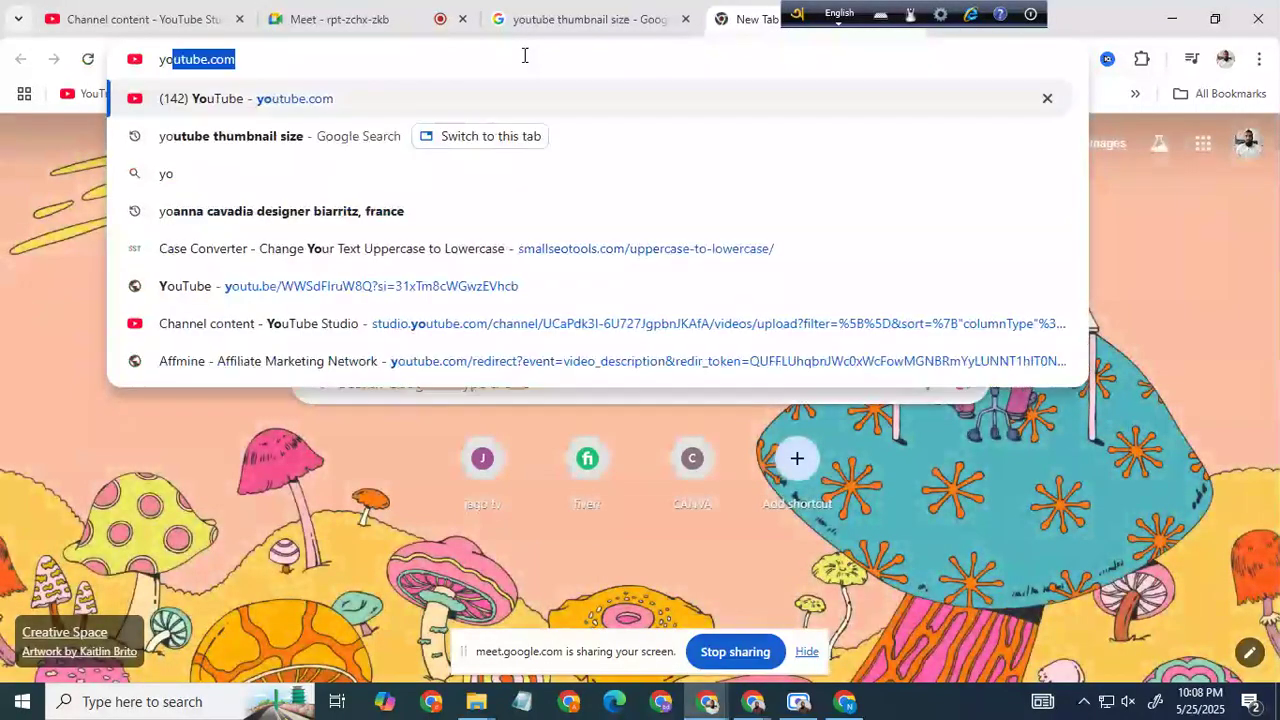
key(Return)
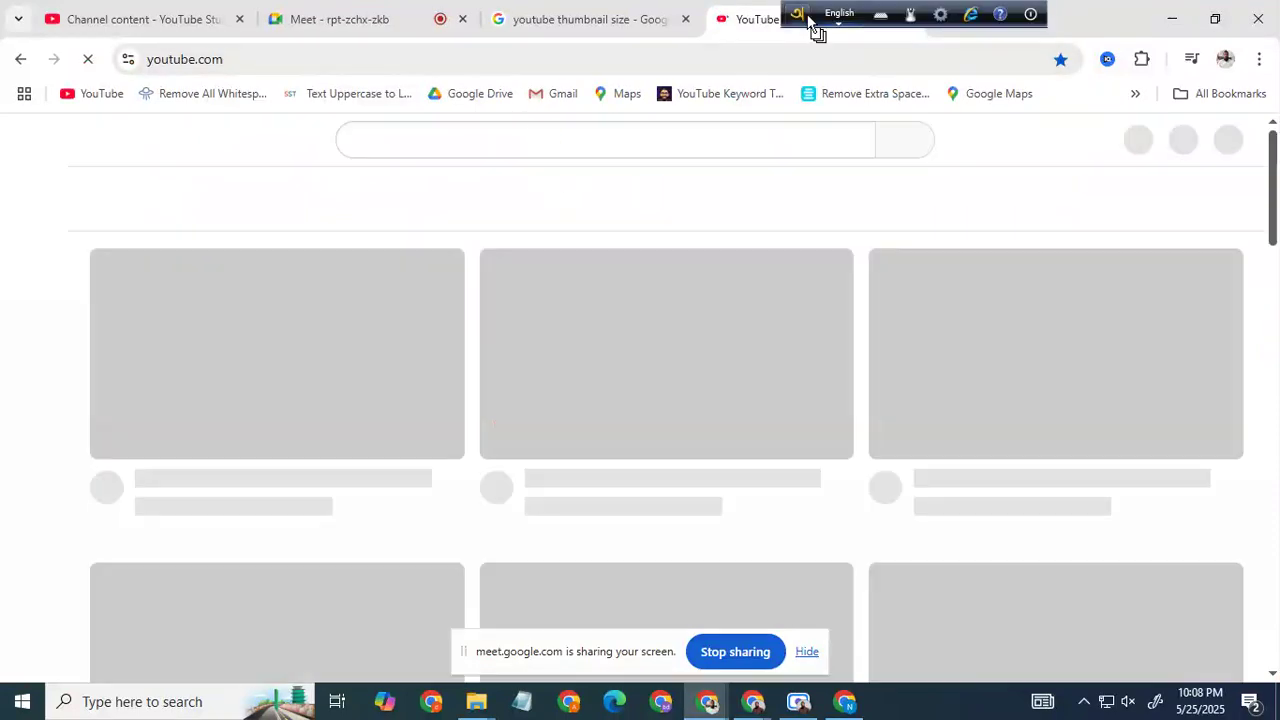
drag(814, 24, 1188, 228)
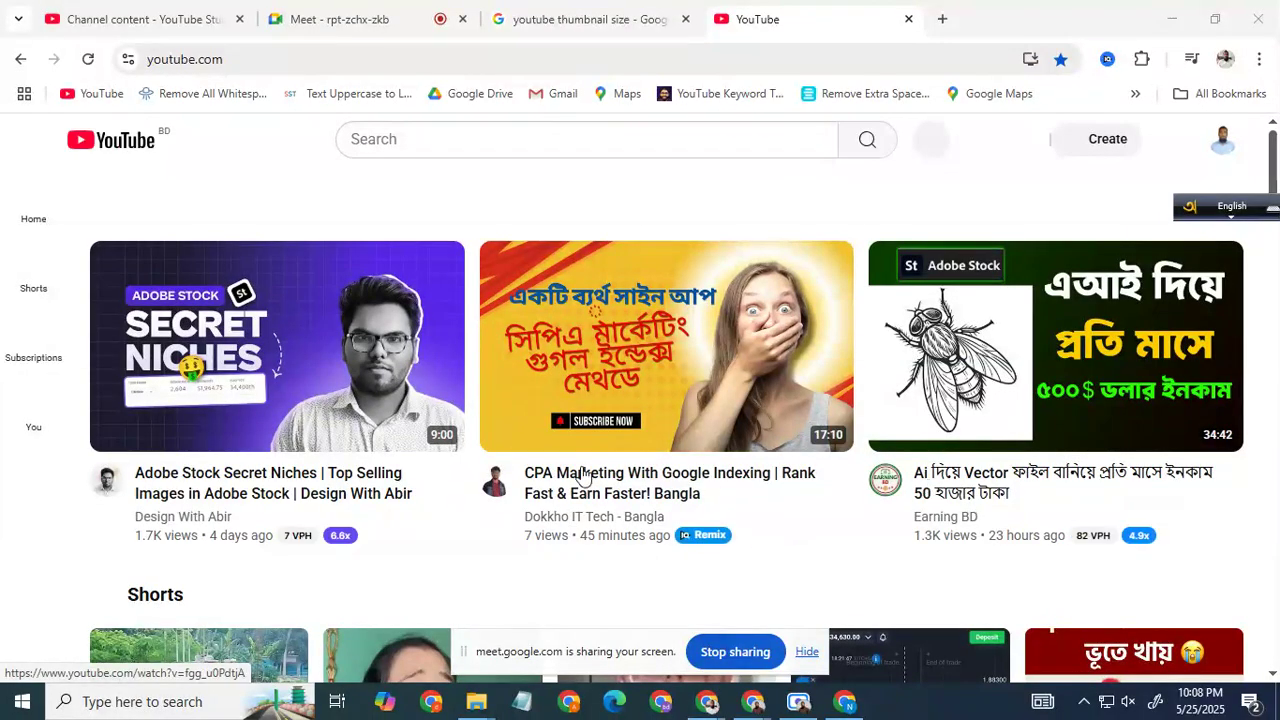
Open The Business Standard's political leaders video from the YouTube home feed and go to its channel page
scroll(600, 450, down, 8)
scroll(700, 428, down, 4)
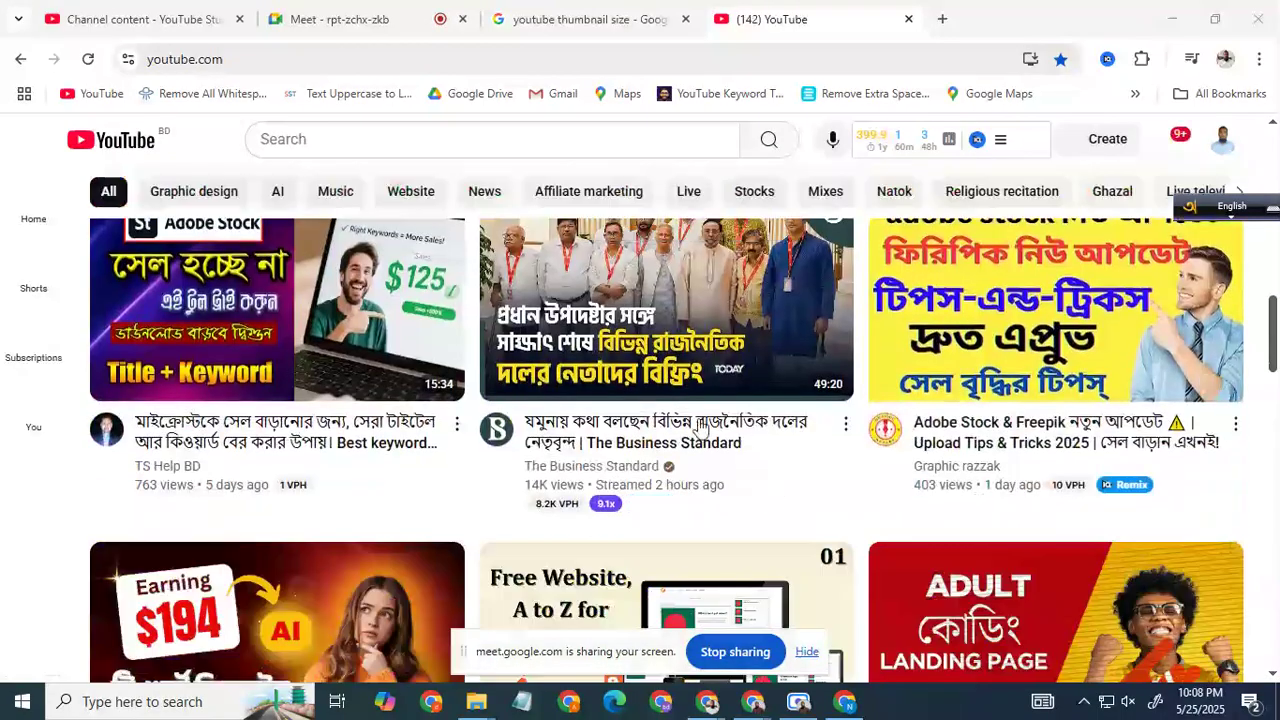
click(703, 428)
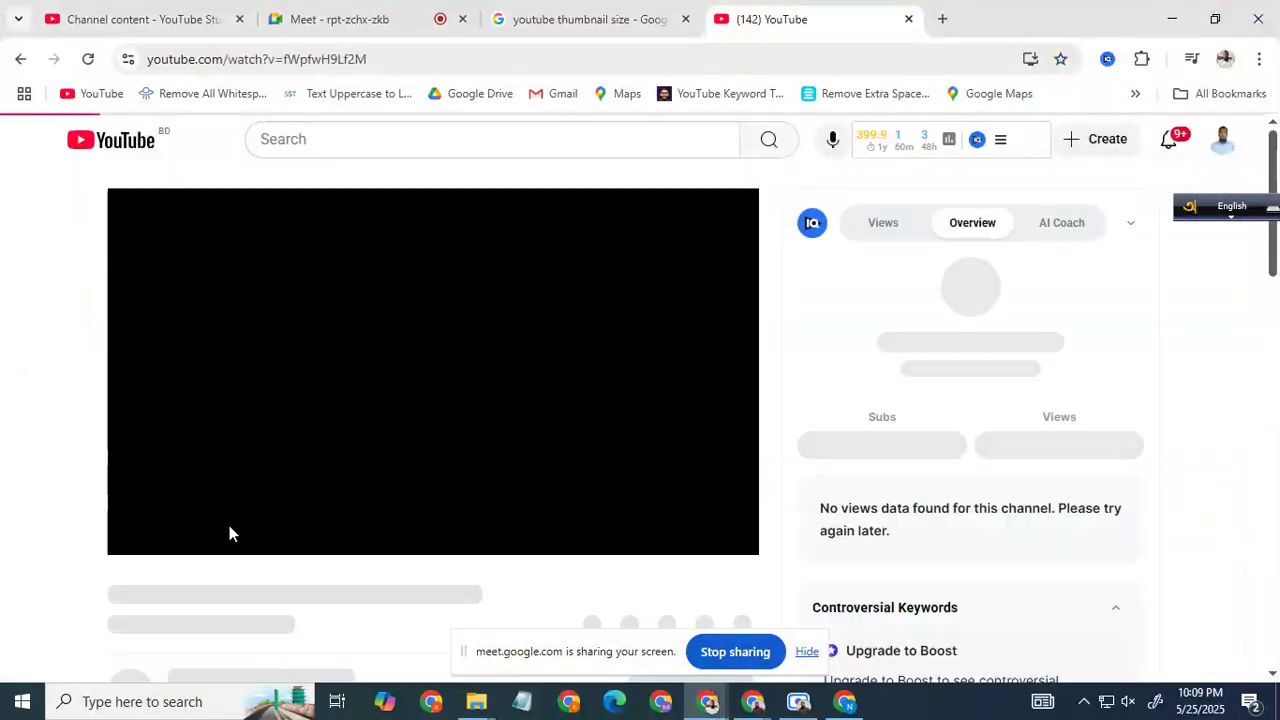
scroll(420, 475, down, 2)
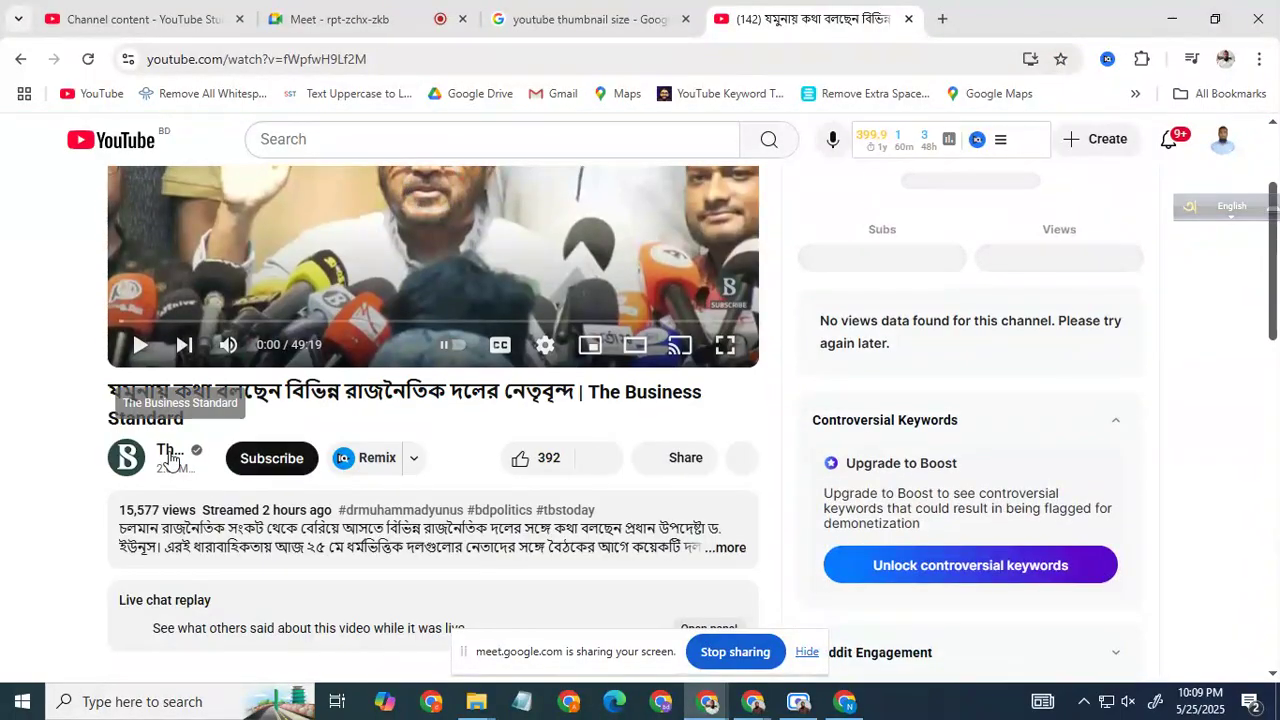
click(180, 469)
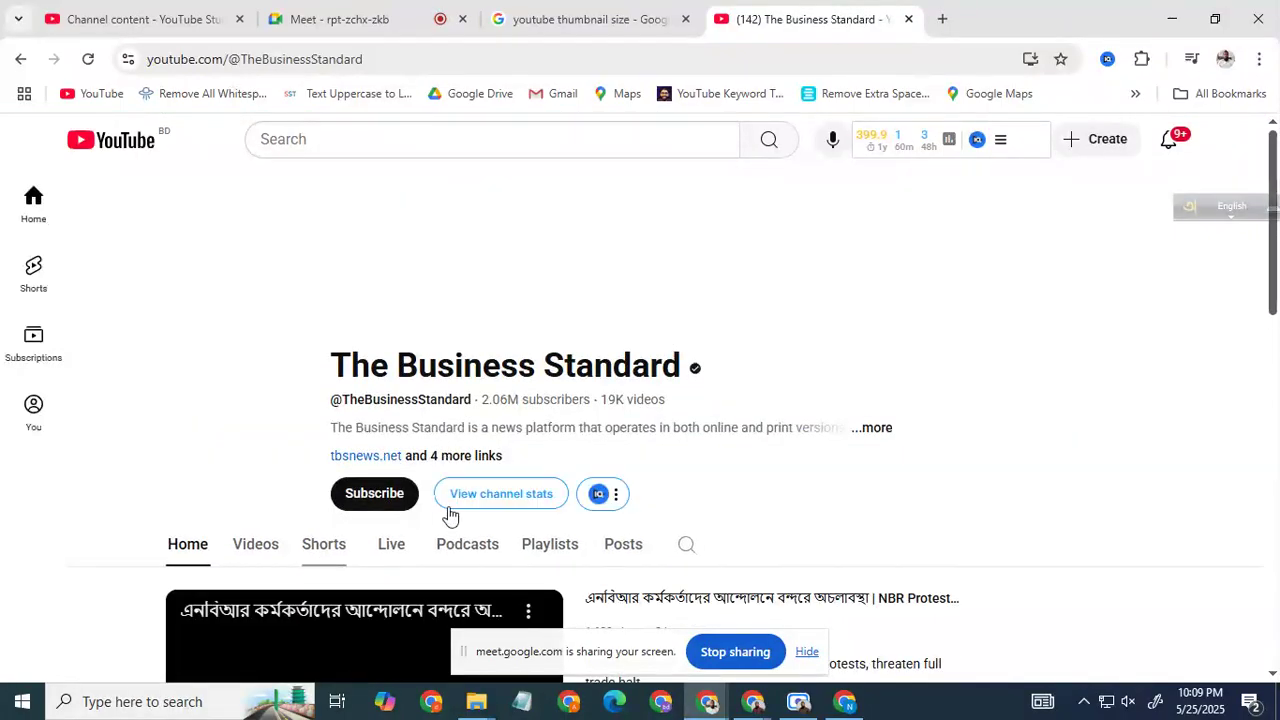
scroll(320, 606, down, 2)
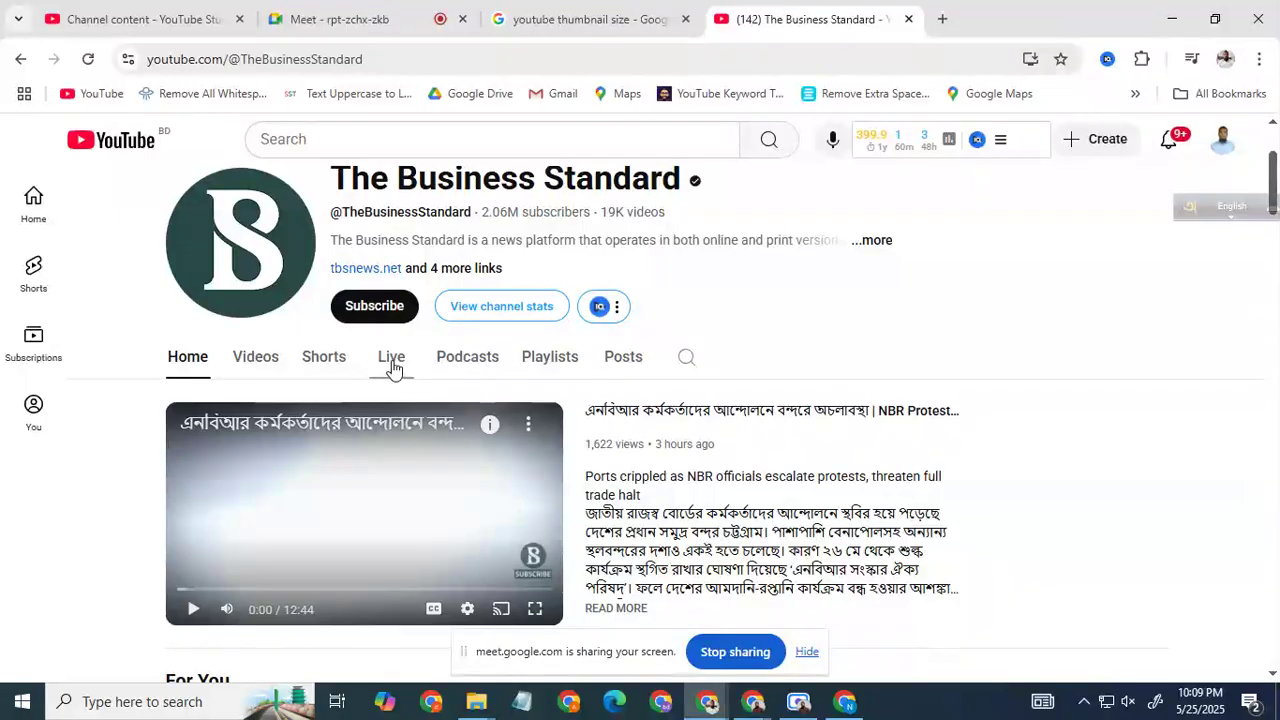
click(550, 358)
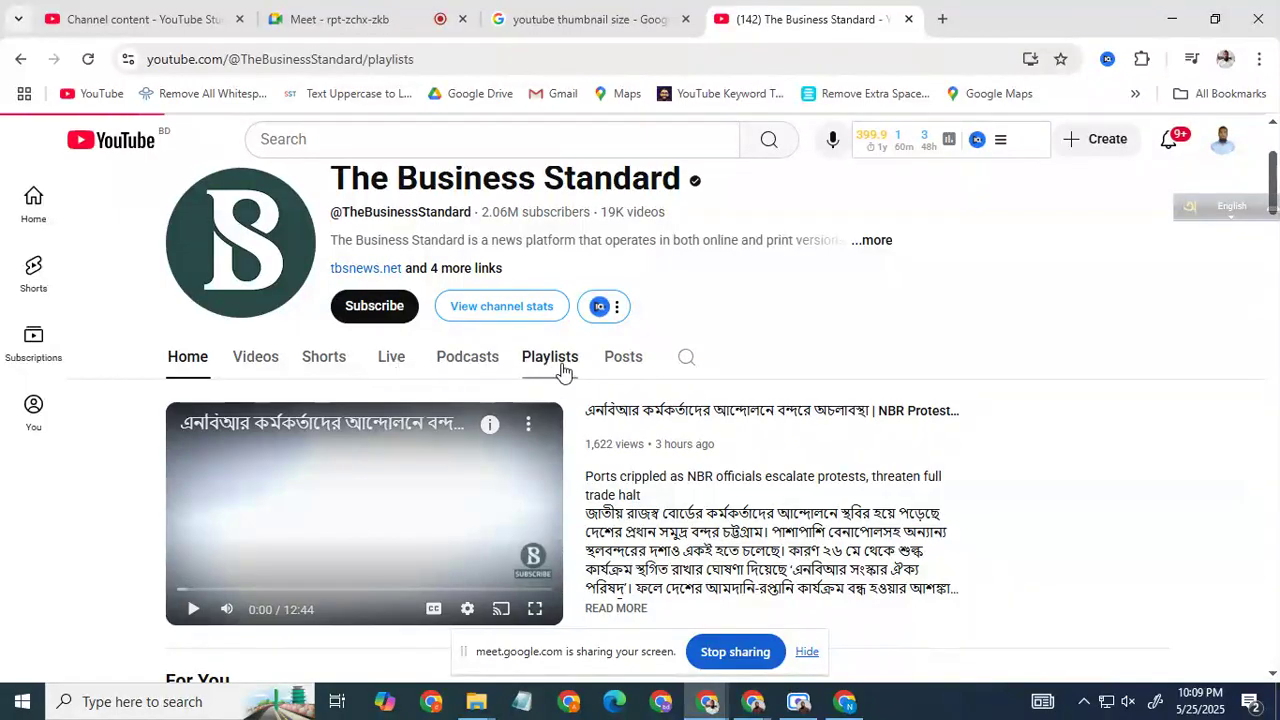
scroll(783, 347, down, 2)
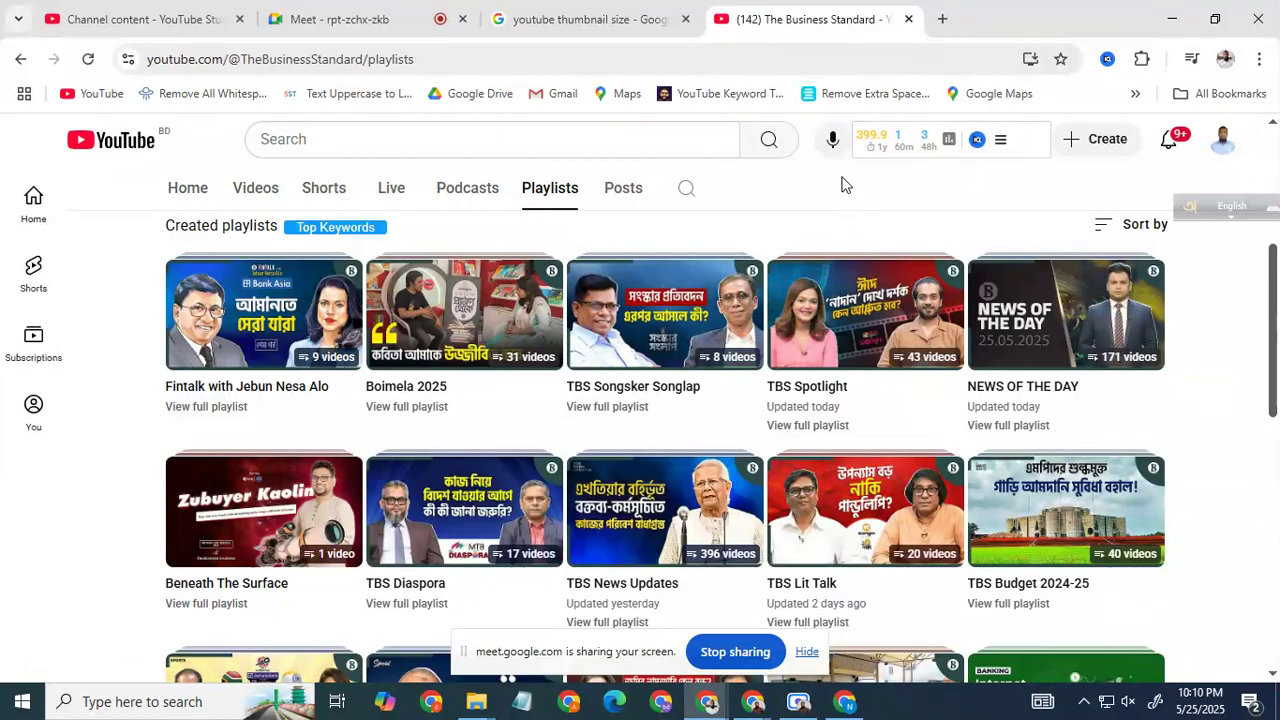
click(1222, 139)
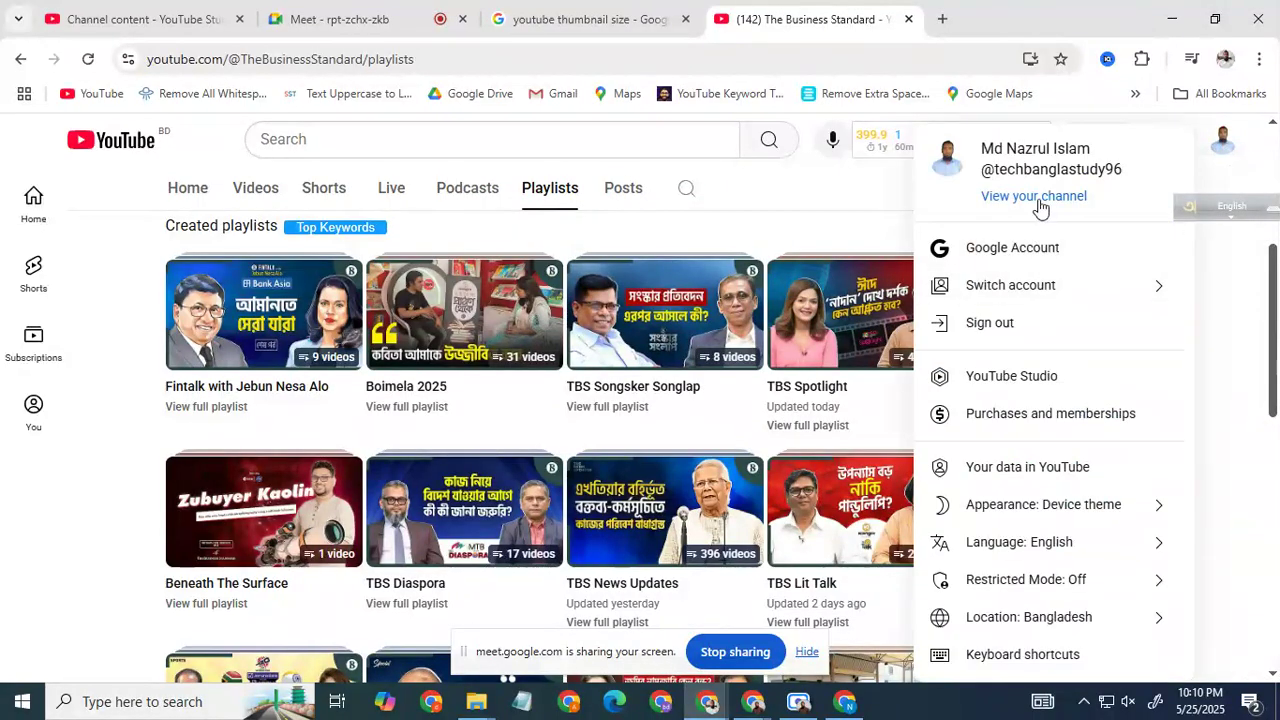
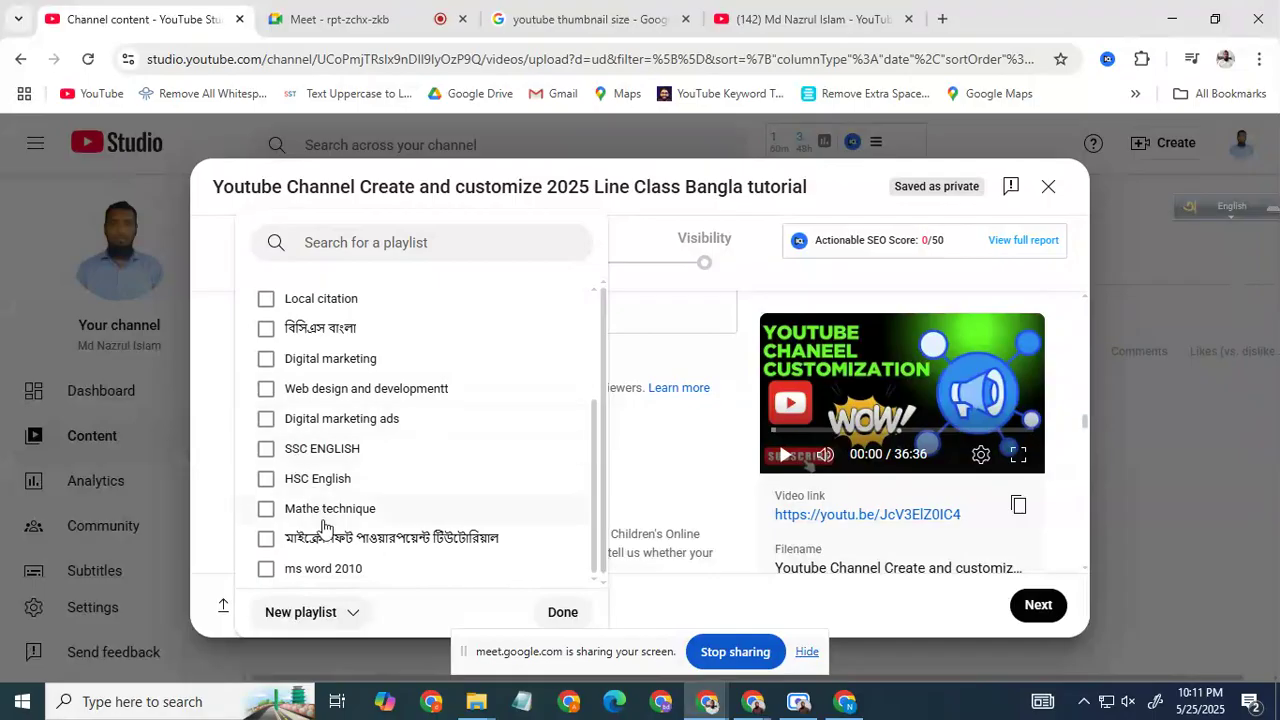
Look through the channel's playlists in the video details and select "Digital marketing ads" for the video
scroll(338, 490, up, 2)
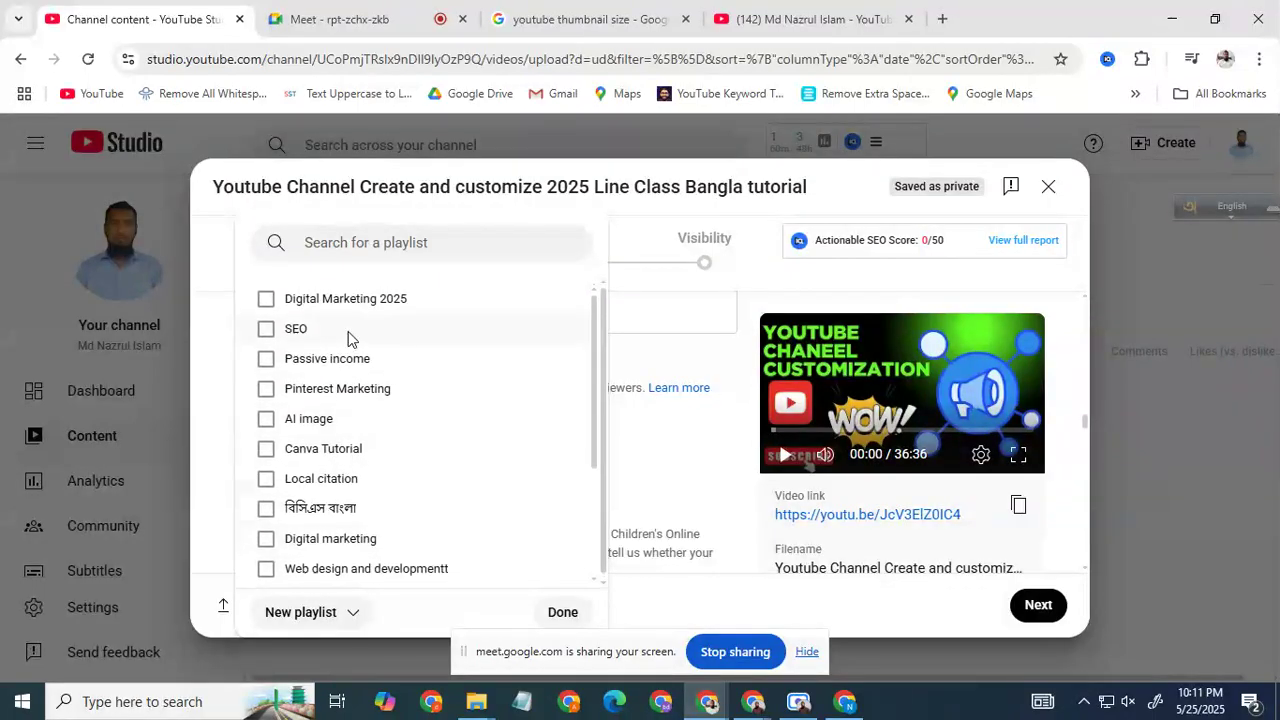
scroll(330, 520, down, 1)
scroll(330, 524, down, 2)
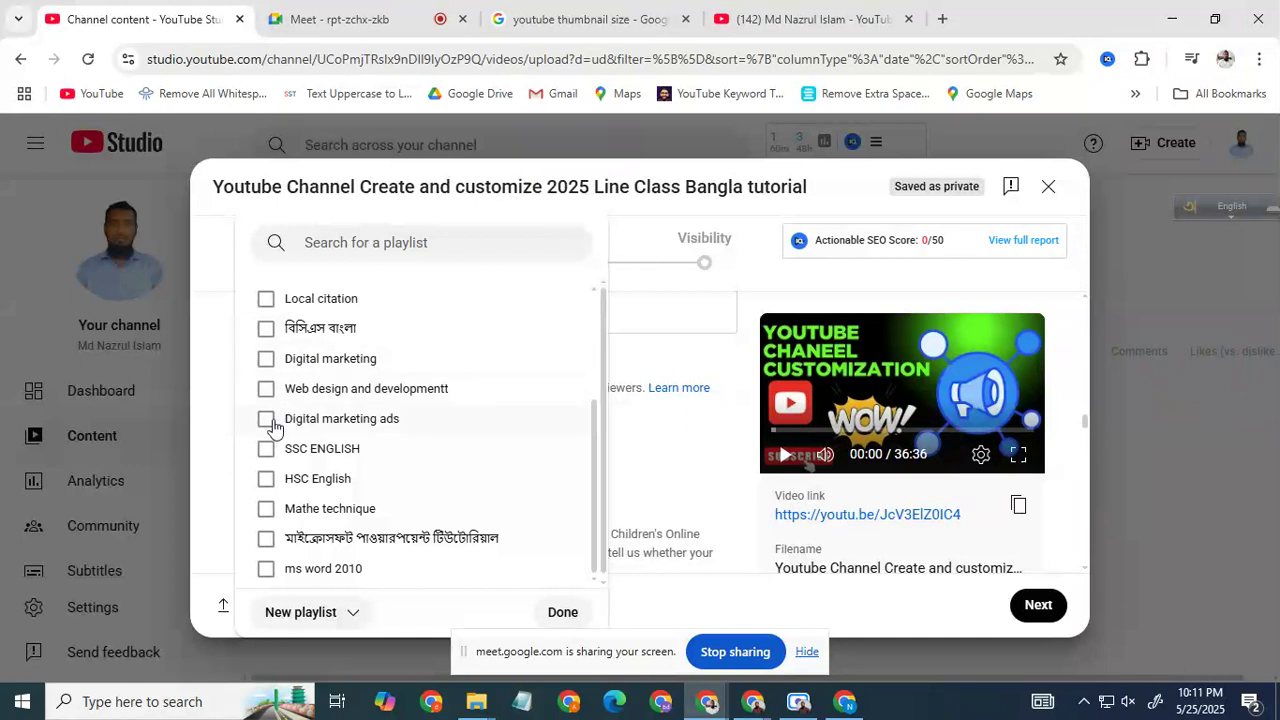
scroll(276, 424, up, 2)
scroll(366, 449, down, 3)
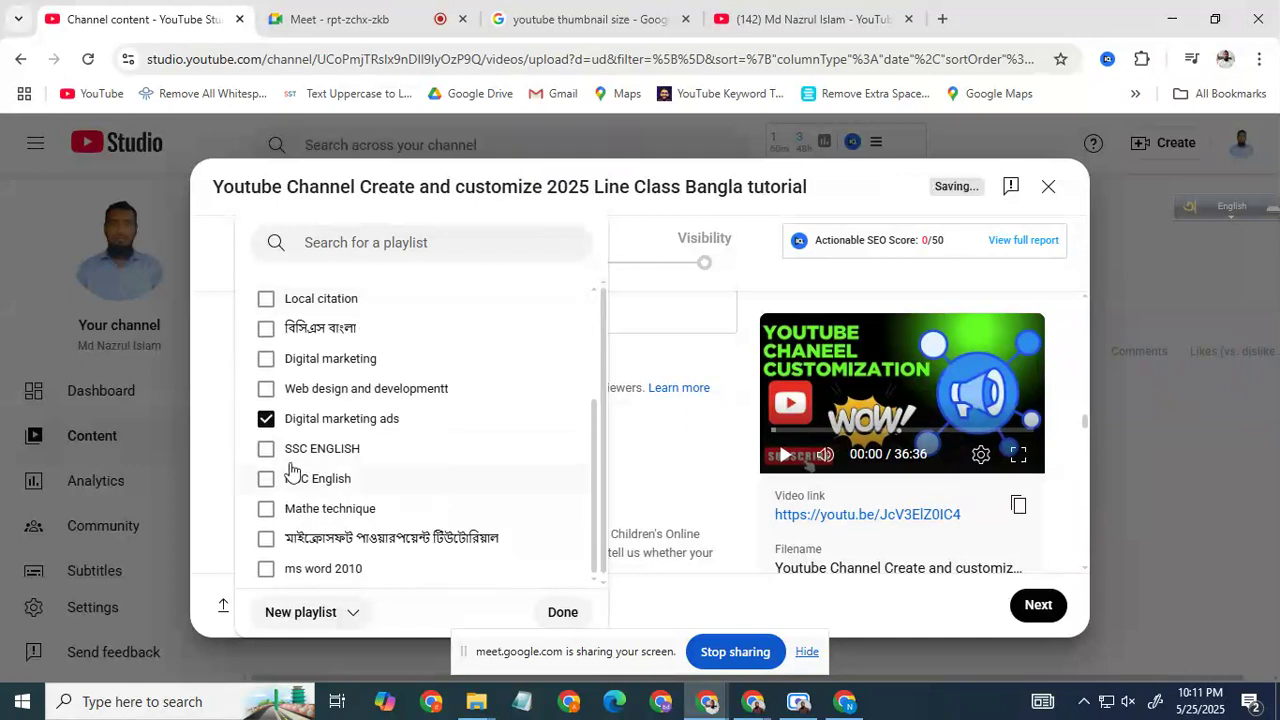
scroll(402, 378, up, 3)
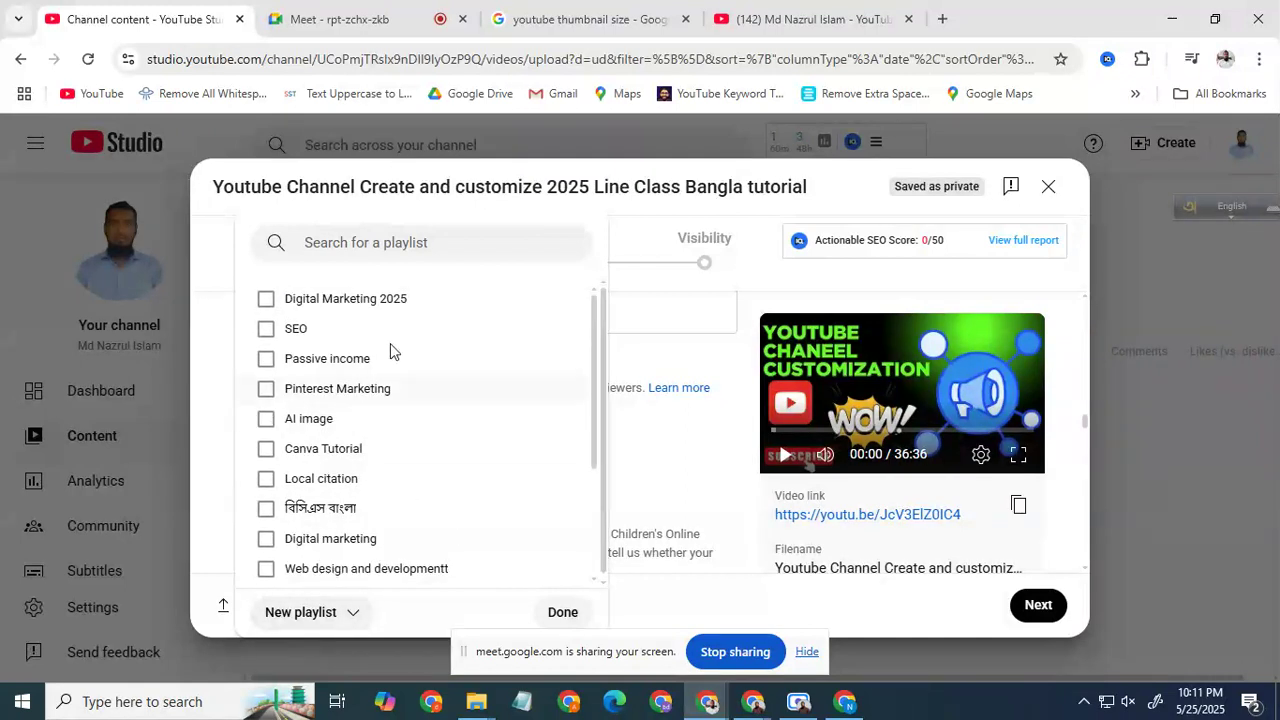
Create a new playlist titled "Youtube Marketing tutorial" and deselect it for the video
click(306, 612)
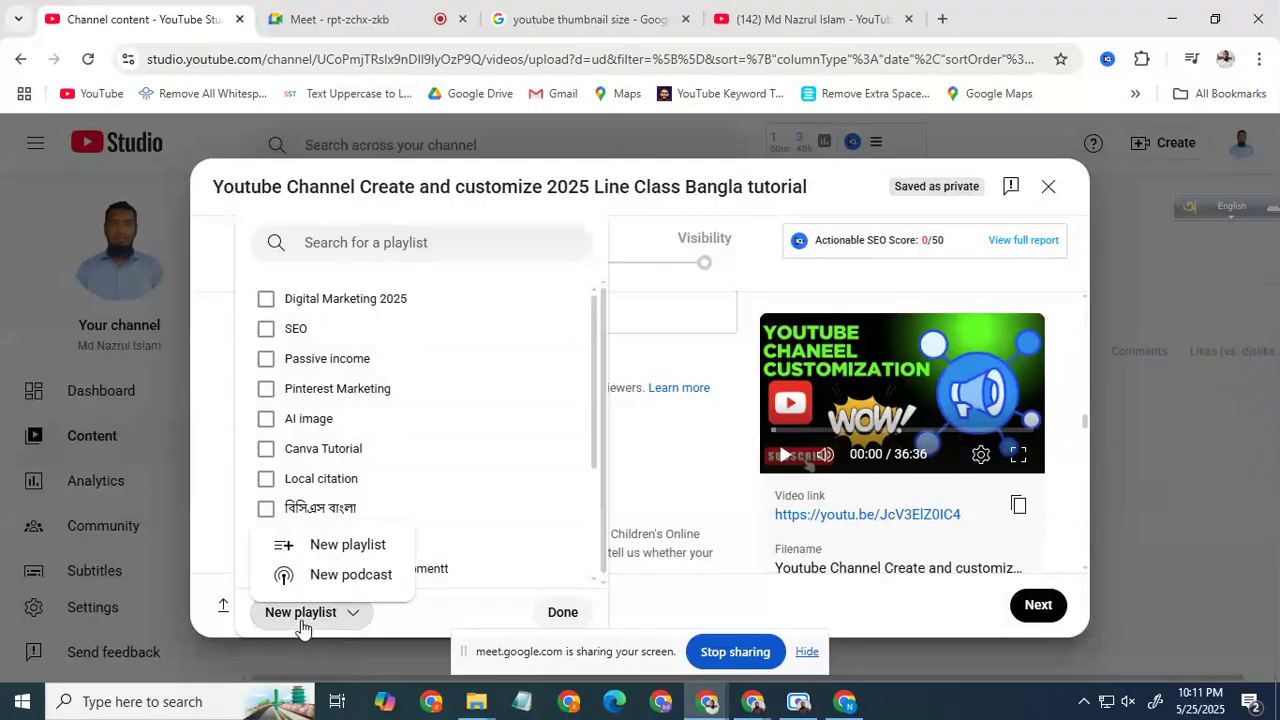
click(350, 550)
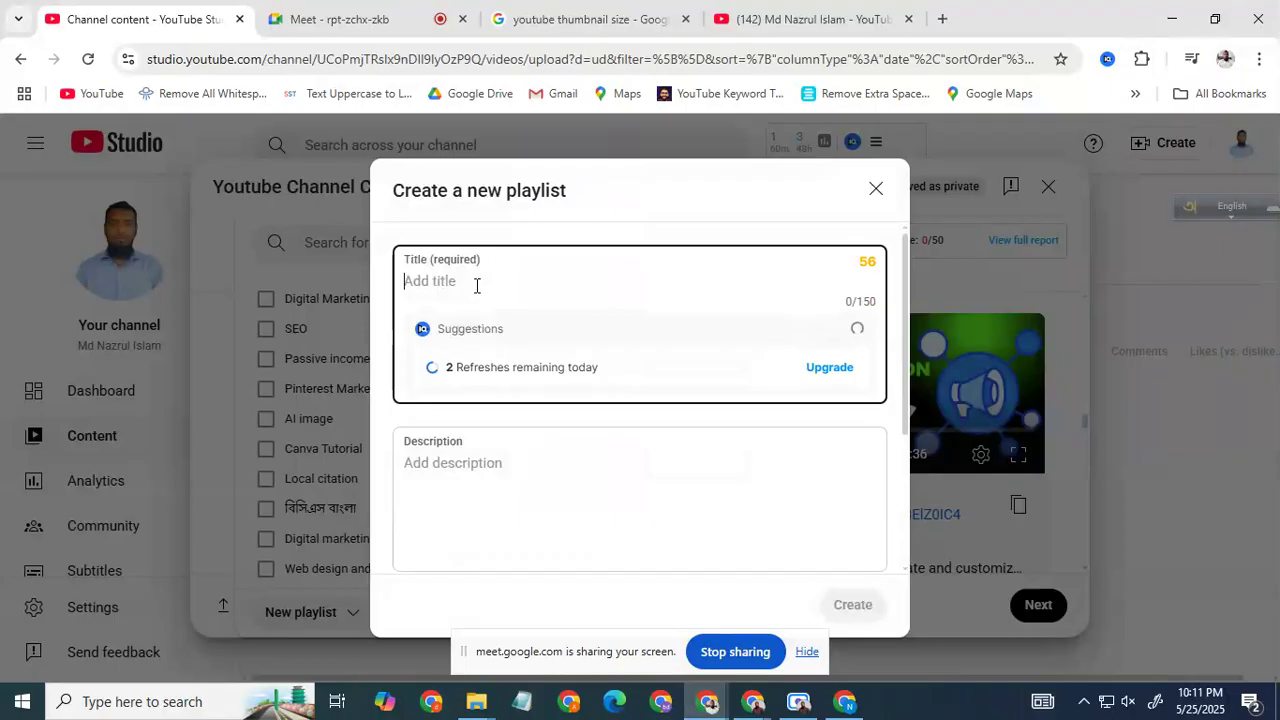
text(You)
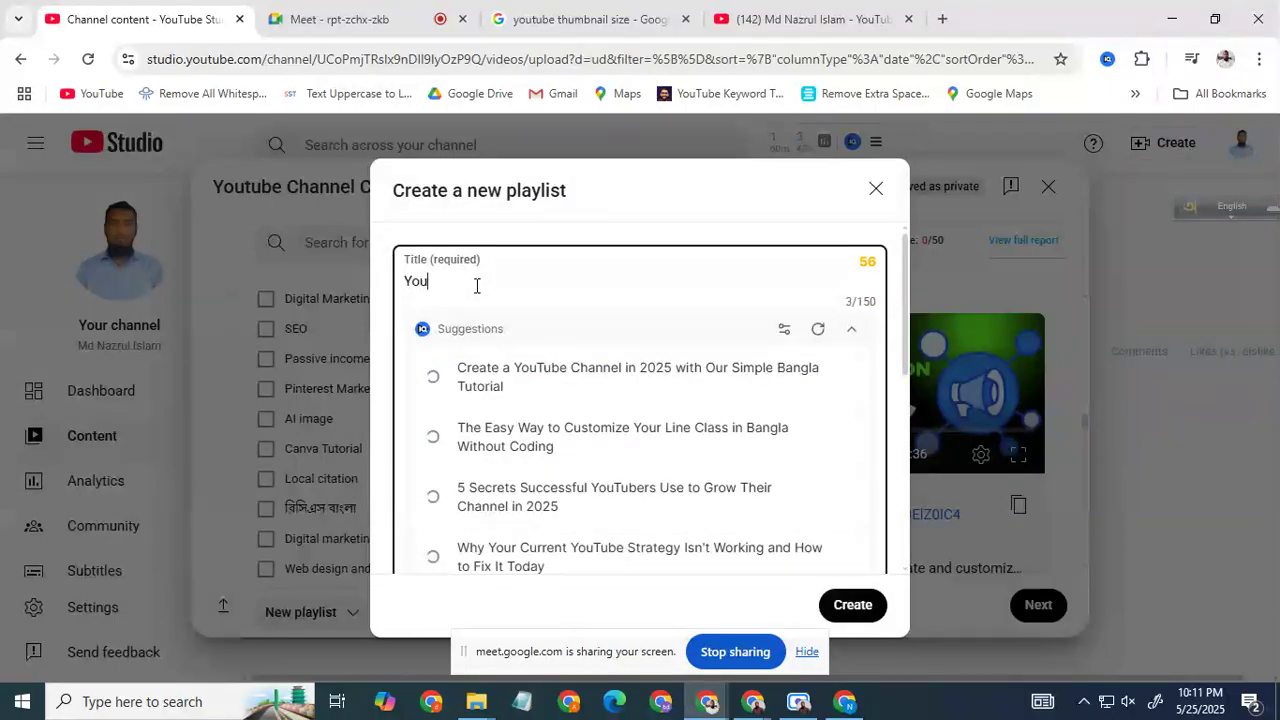
text(tube Marketing tutorial)
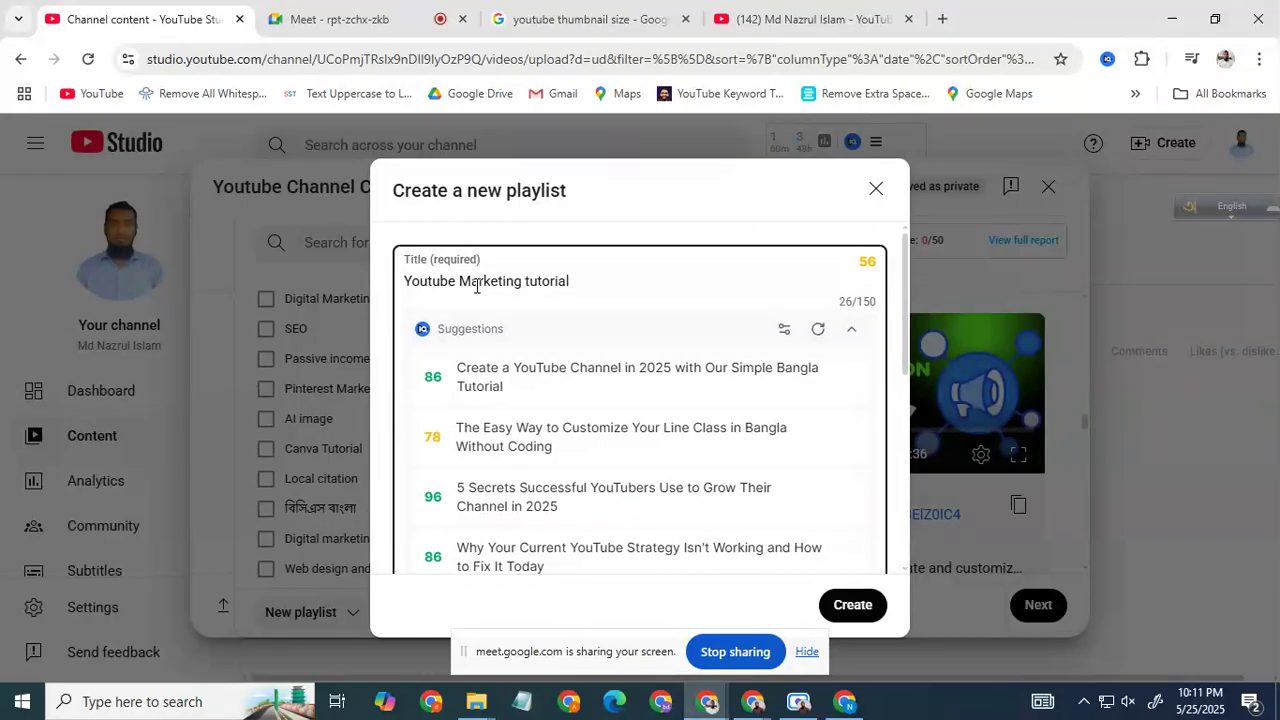
click(853, 605)
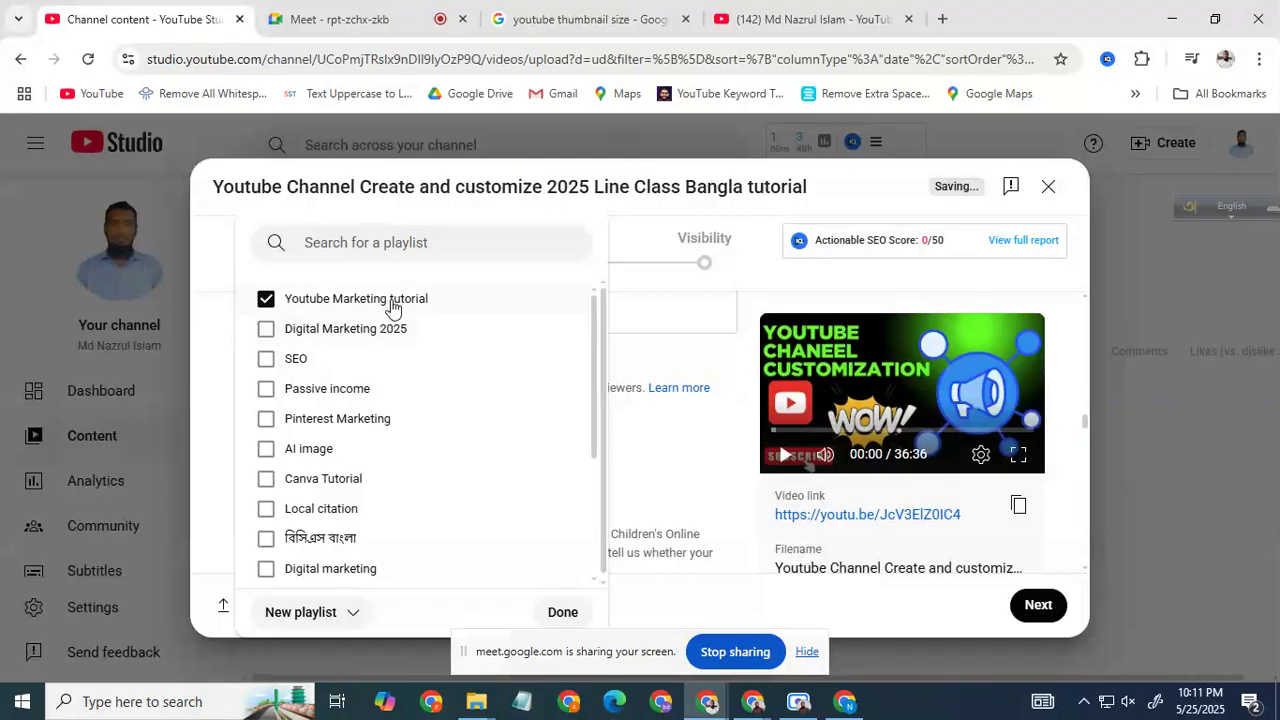
click(265, 300)
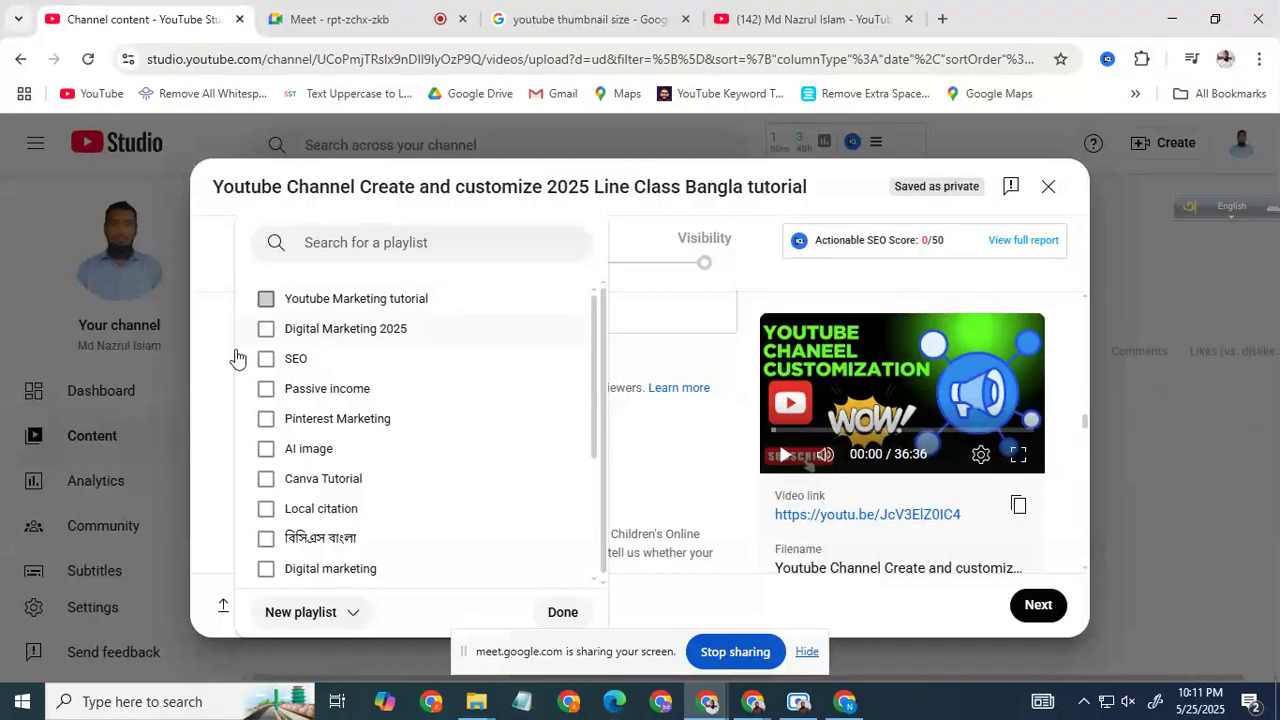
Assign the video to the playlists "Youtube Marketing tutorial" and "Digital Marketing 2025" and confirm the selection
click(265, 299)
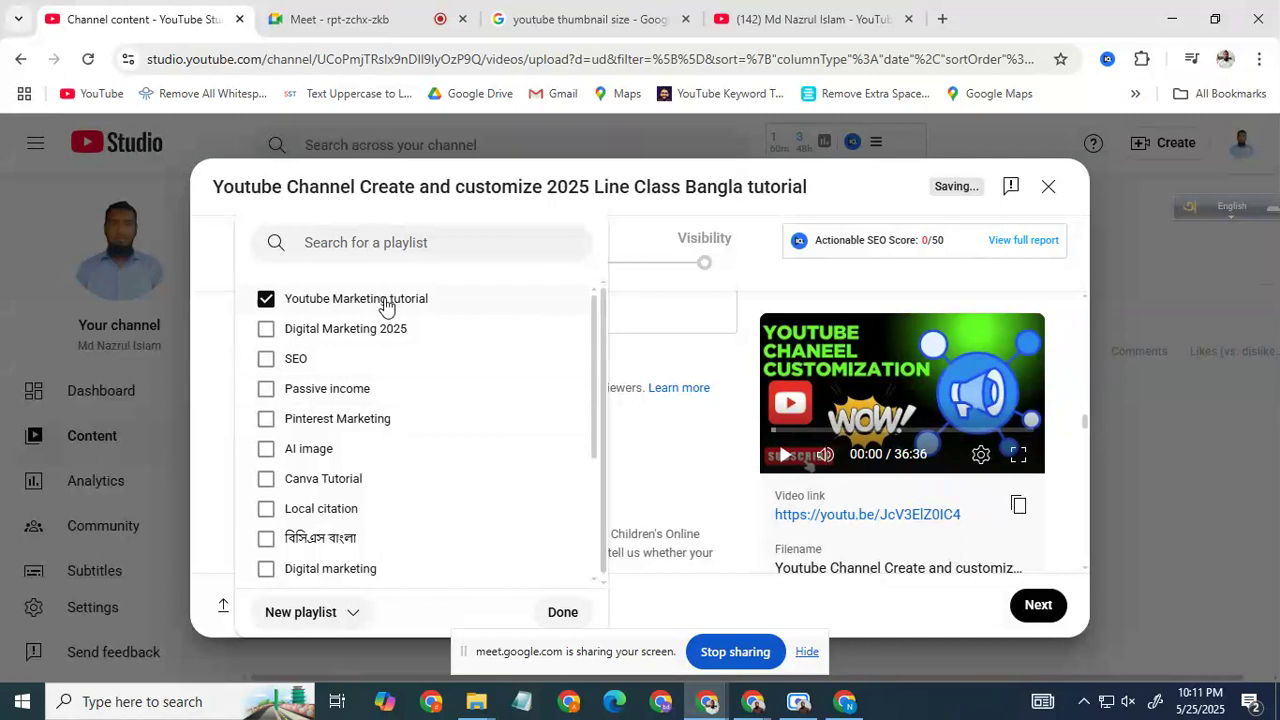
click(266, 332)
scroll(430, 480, down, 3)
scroll(403, 360, down, 1)
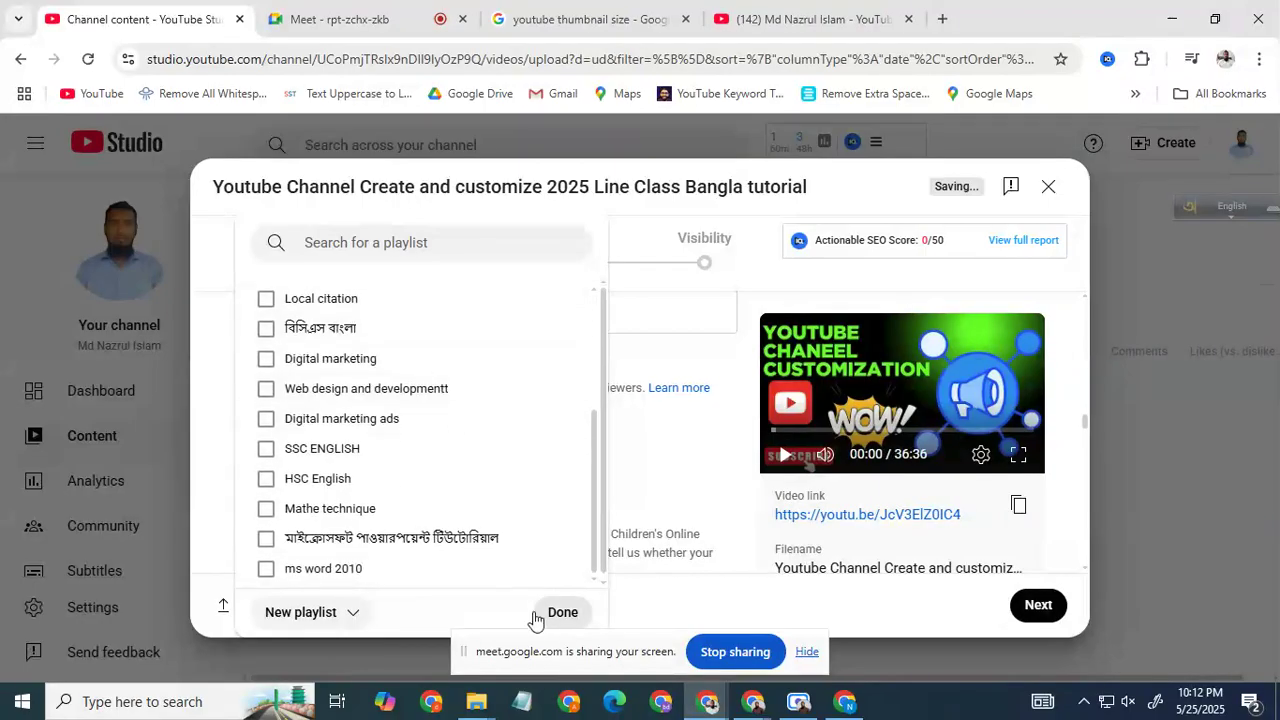
click(563, 613)
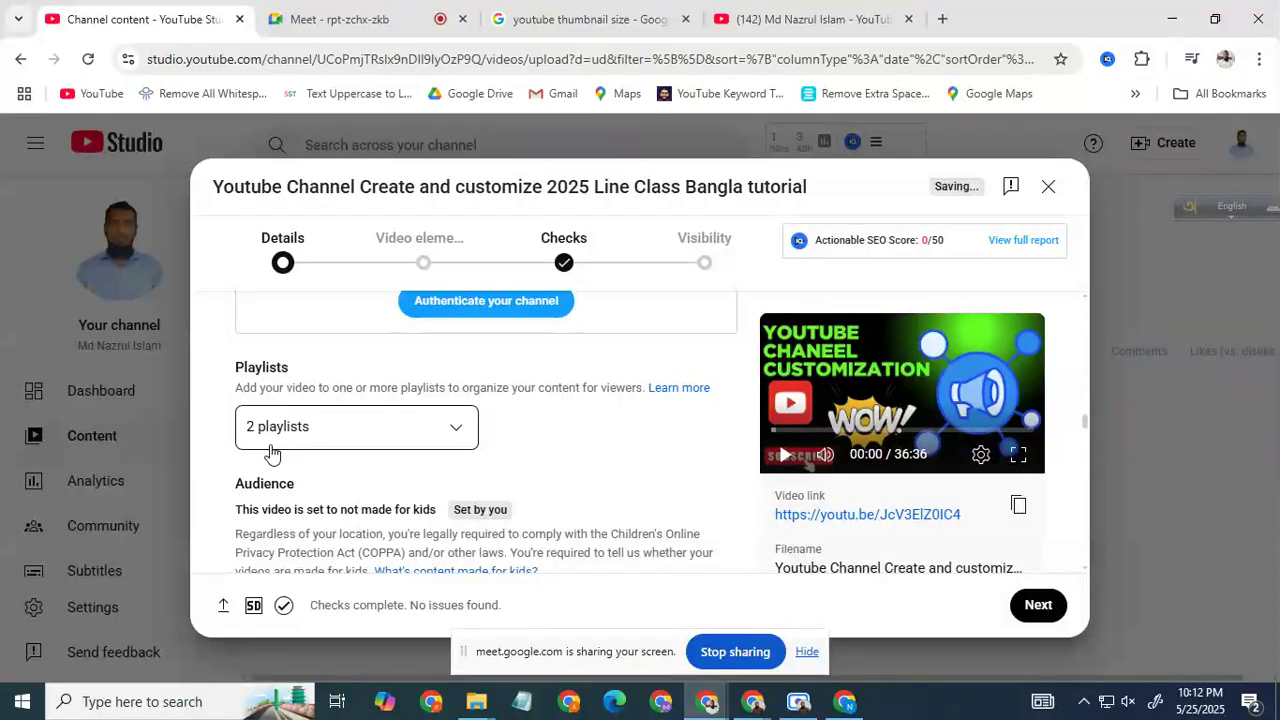
Set the video's audience to "No, it's not made for kids" and review the advanced age restriction options
scroll(503, 463, down, 3)
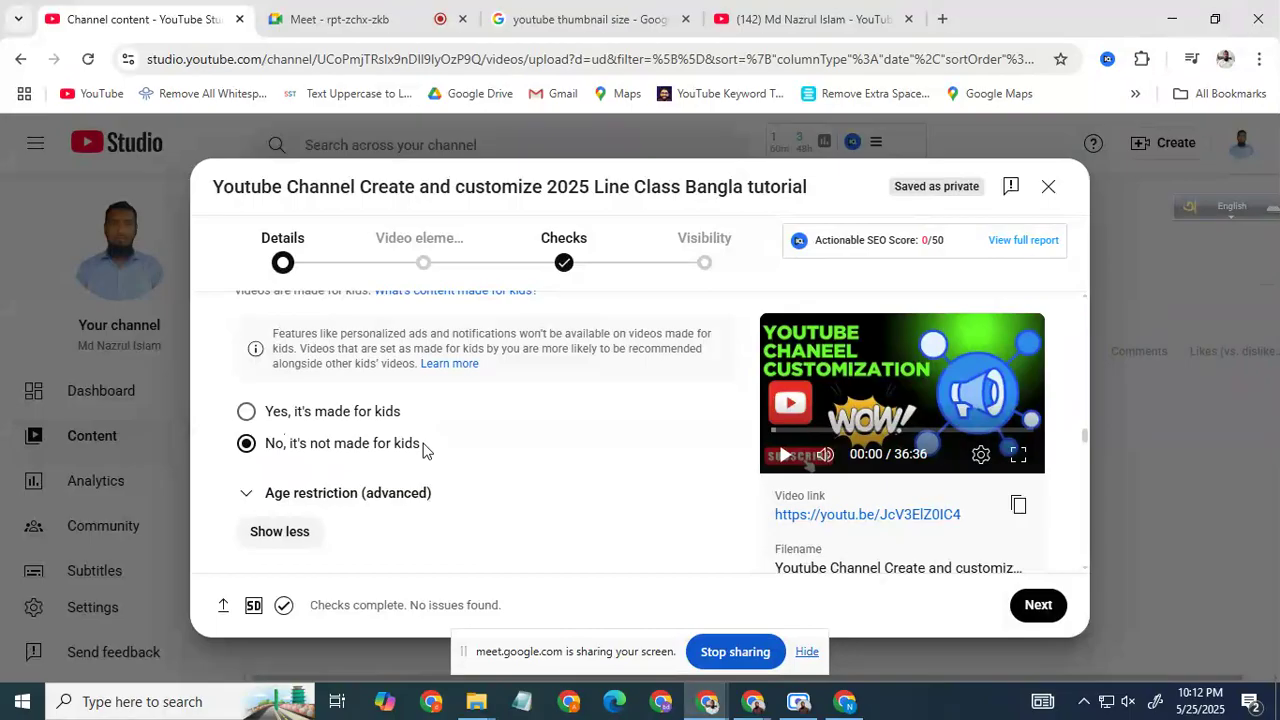
click(245, 446)
scroll(409, 500, down, 2)
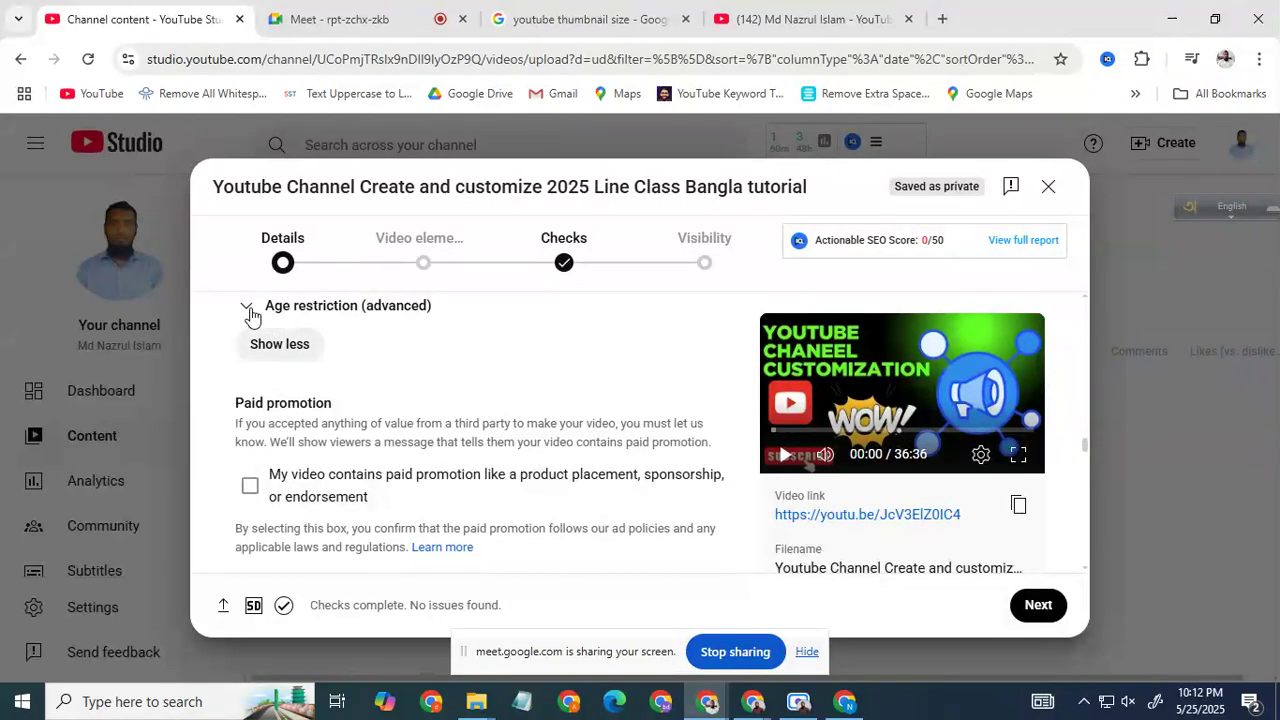
click(249, 313)
scroll(379, 492, up, 1)
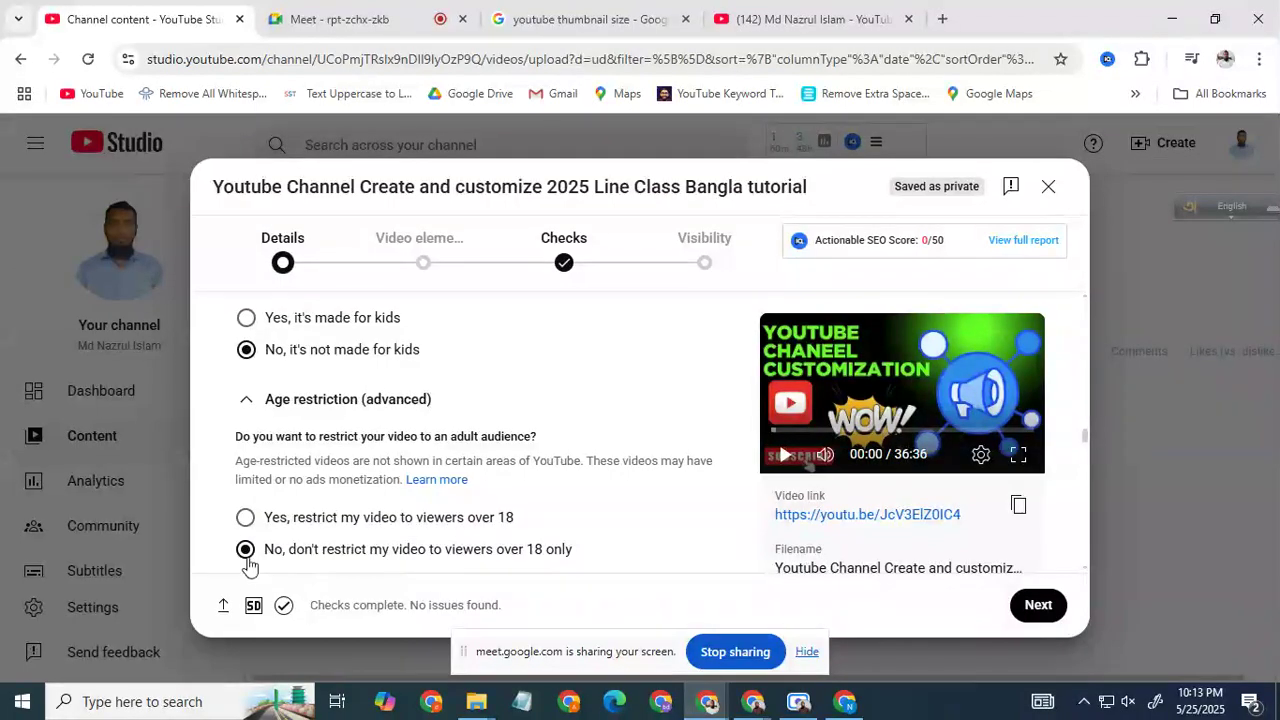
click(250, 408)
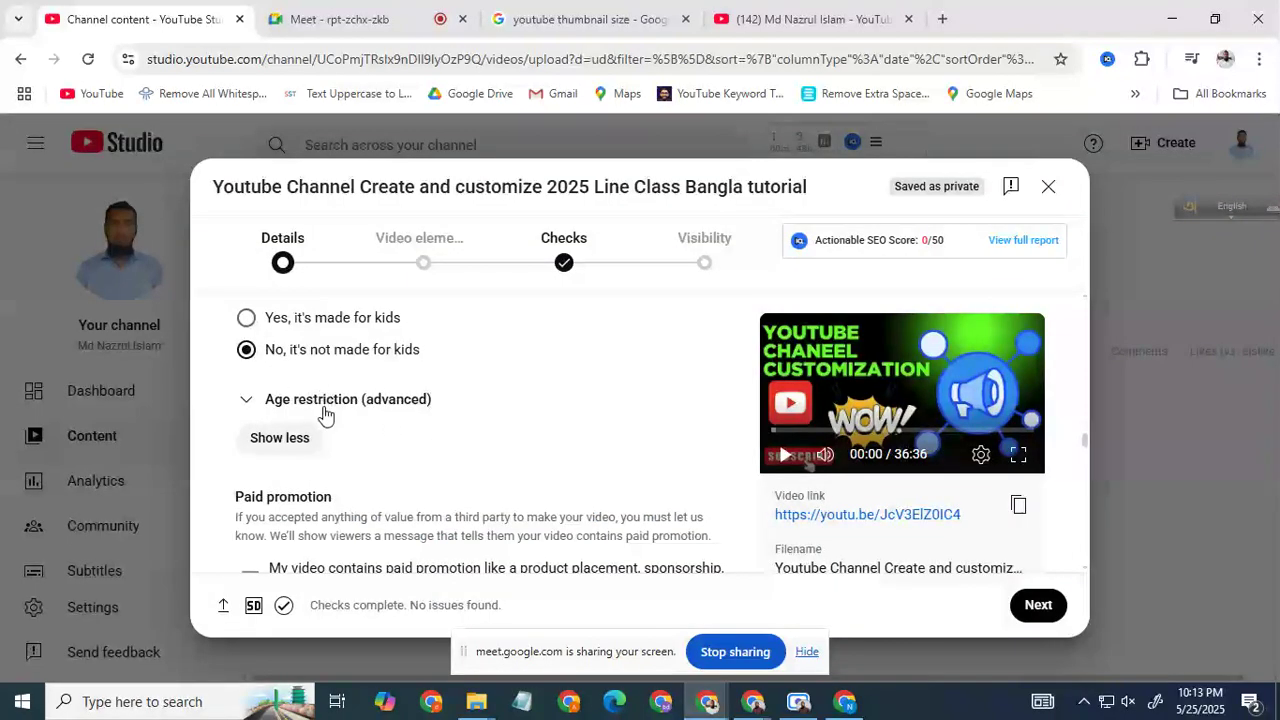
click(248, 412)
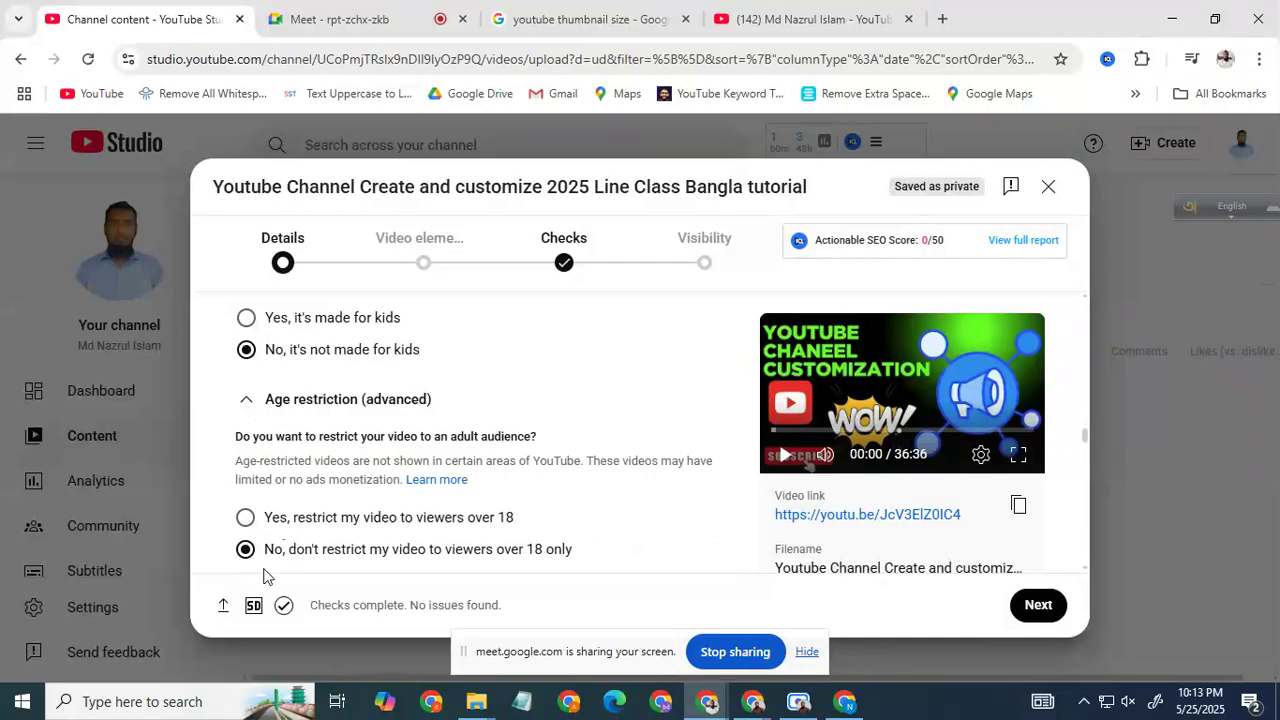
click(250, 408)
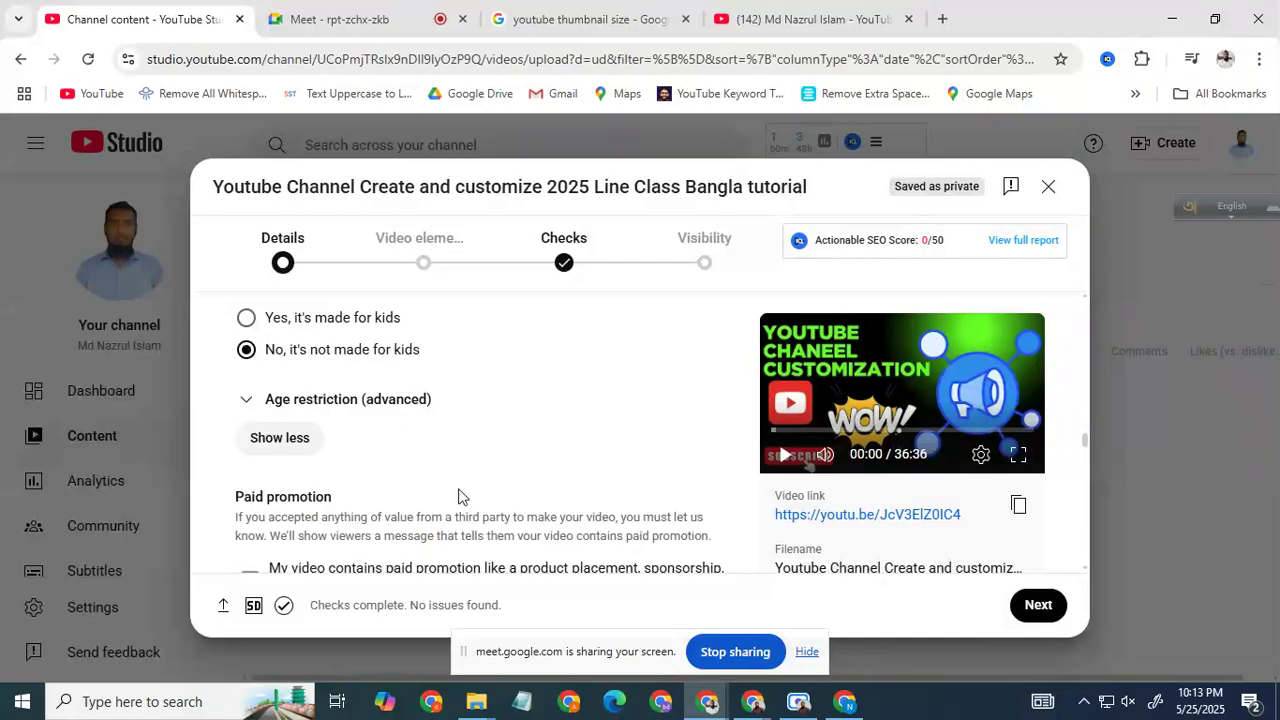
Review the altered content question in the video details and answer it with No
scroll(458, 497, down, 2)
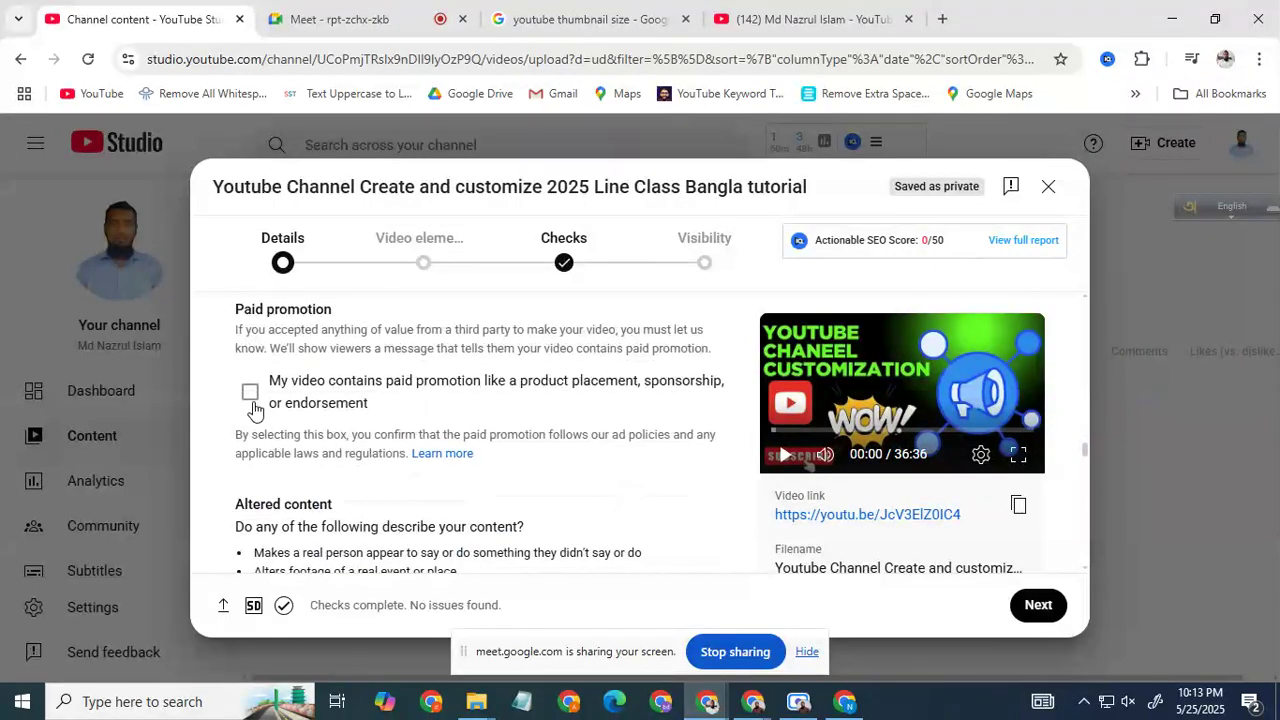
scroll(369, 488, down, 2)
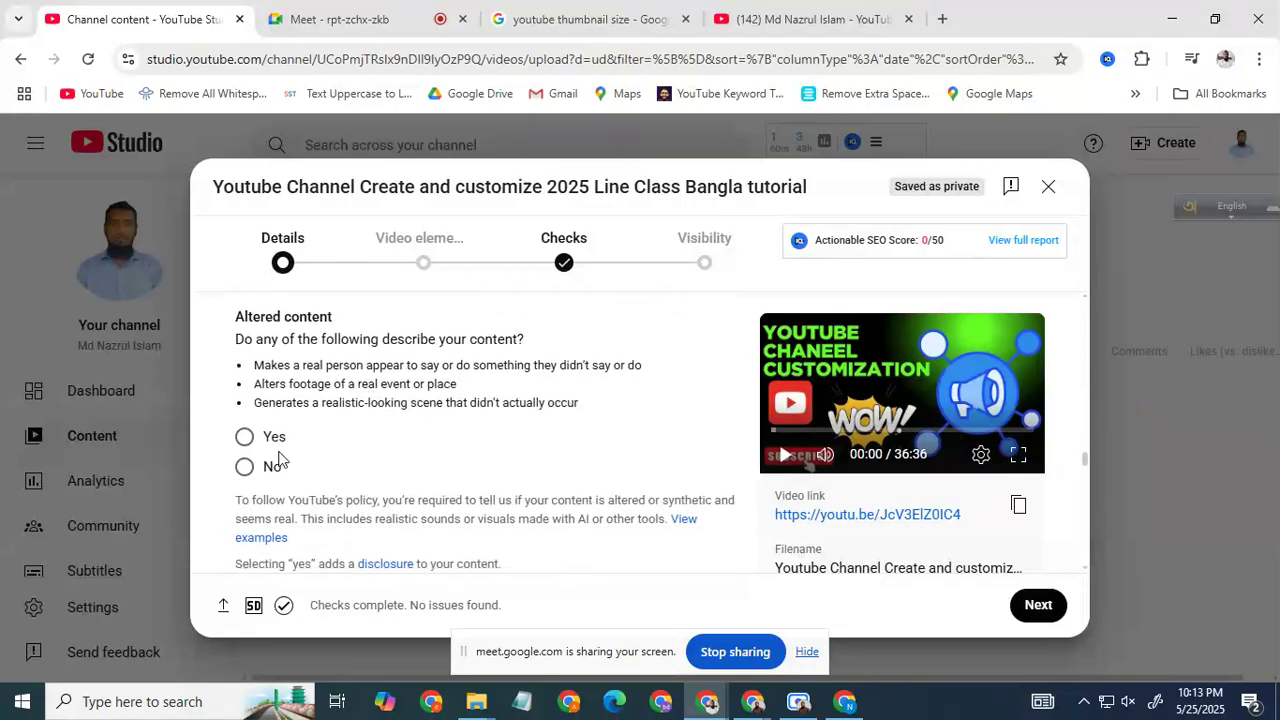
drag(244, 317, 606, 403)
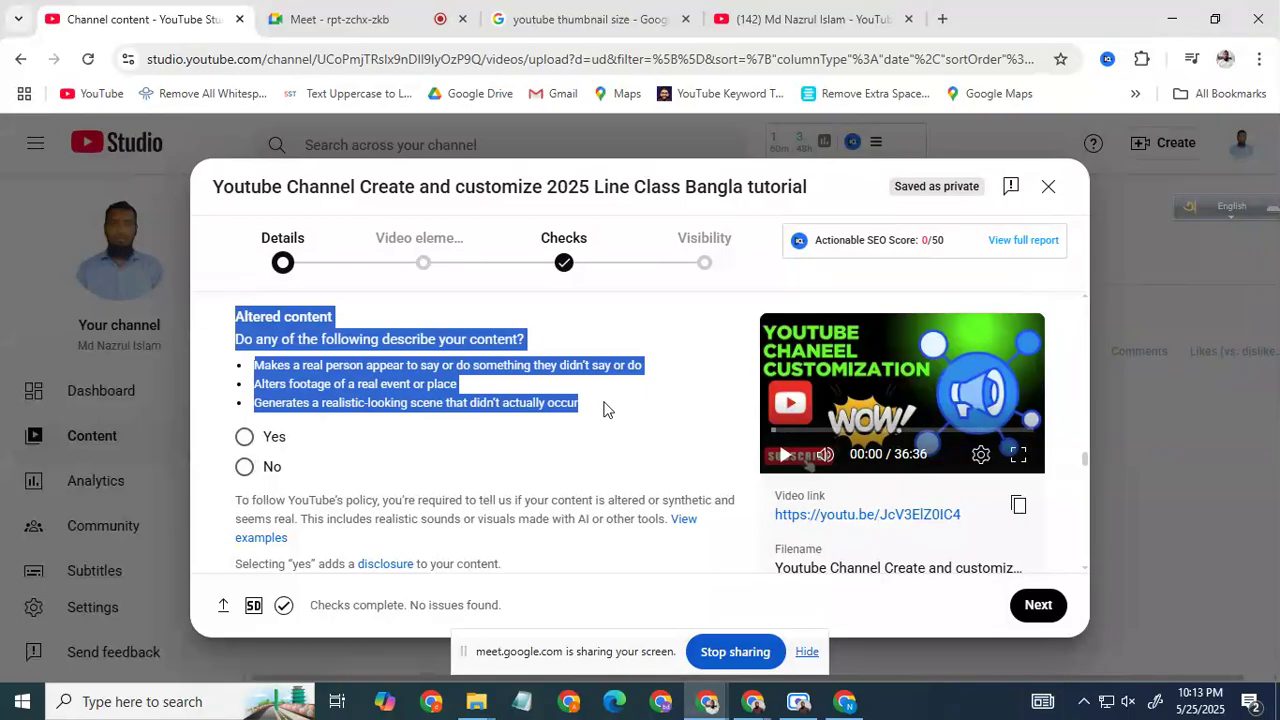
click(604, 403)
click(246, 468)
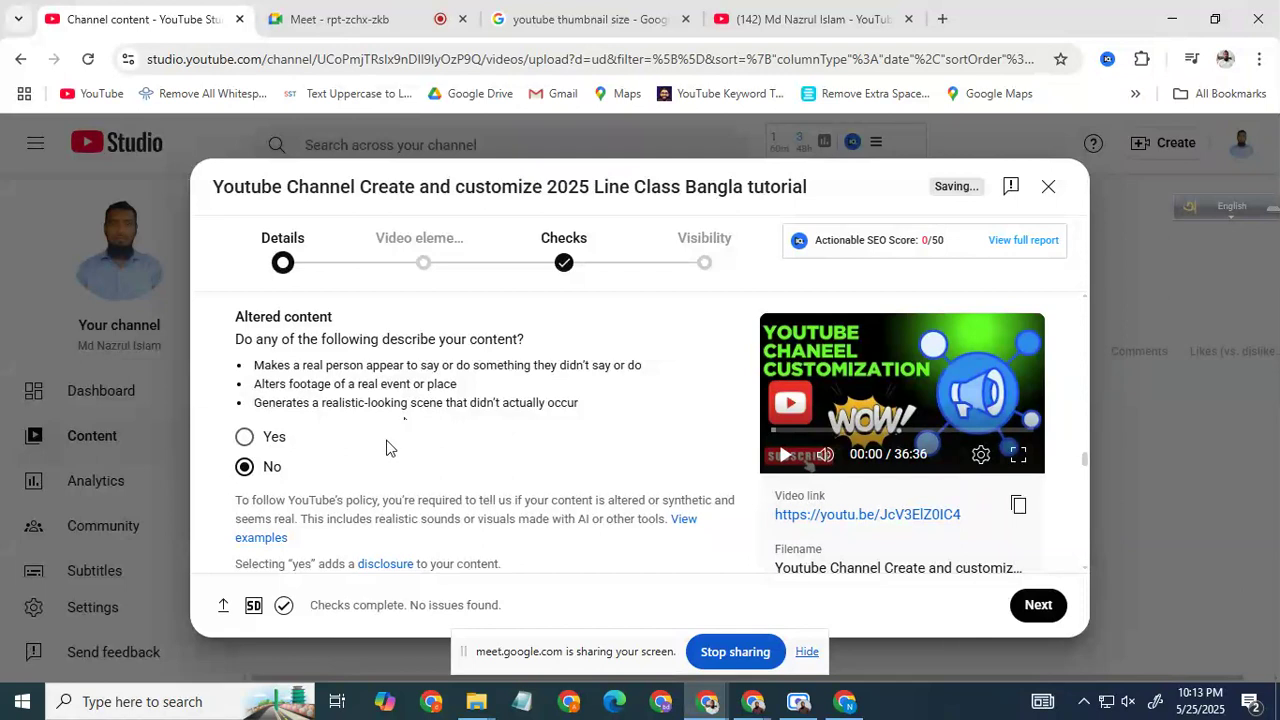
Examine the video's Tags section with its recommended tags, and check the installed browser extensions
scroll(373, 461, down, 5)
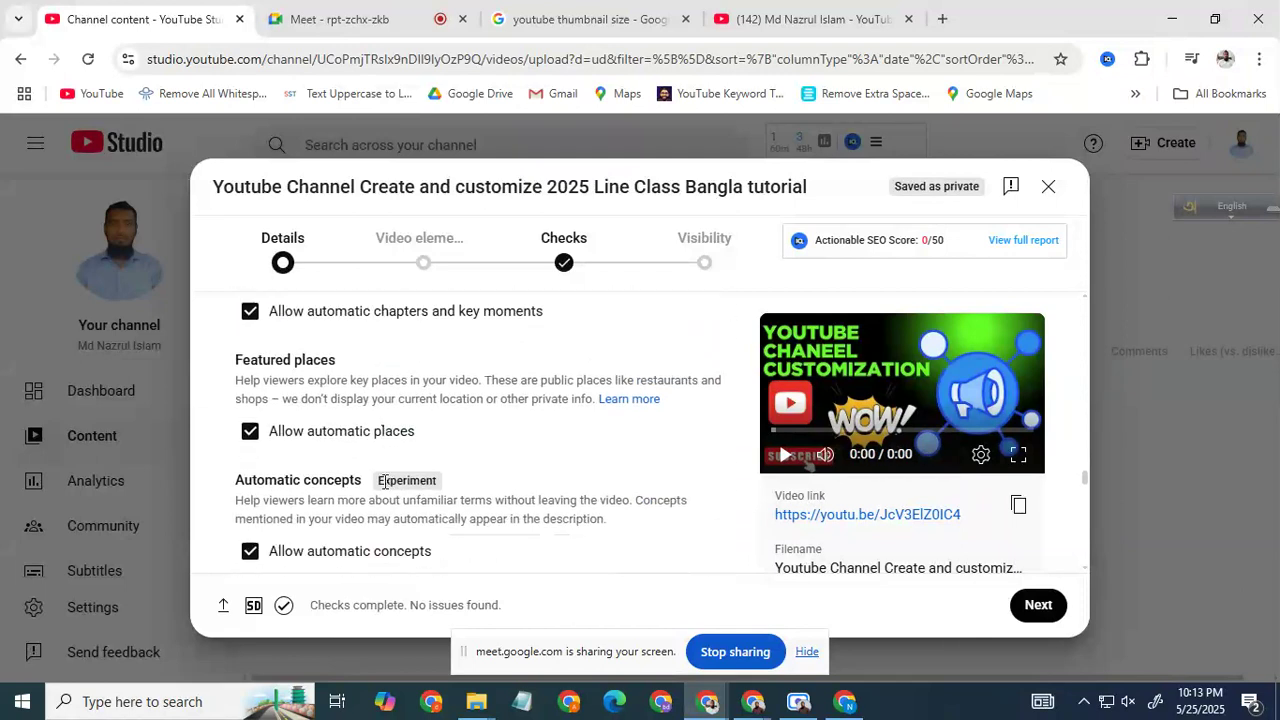
scroll(392, 477, down, 2)
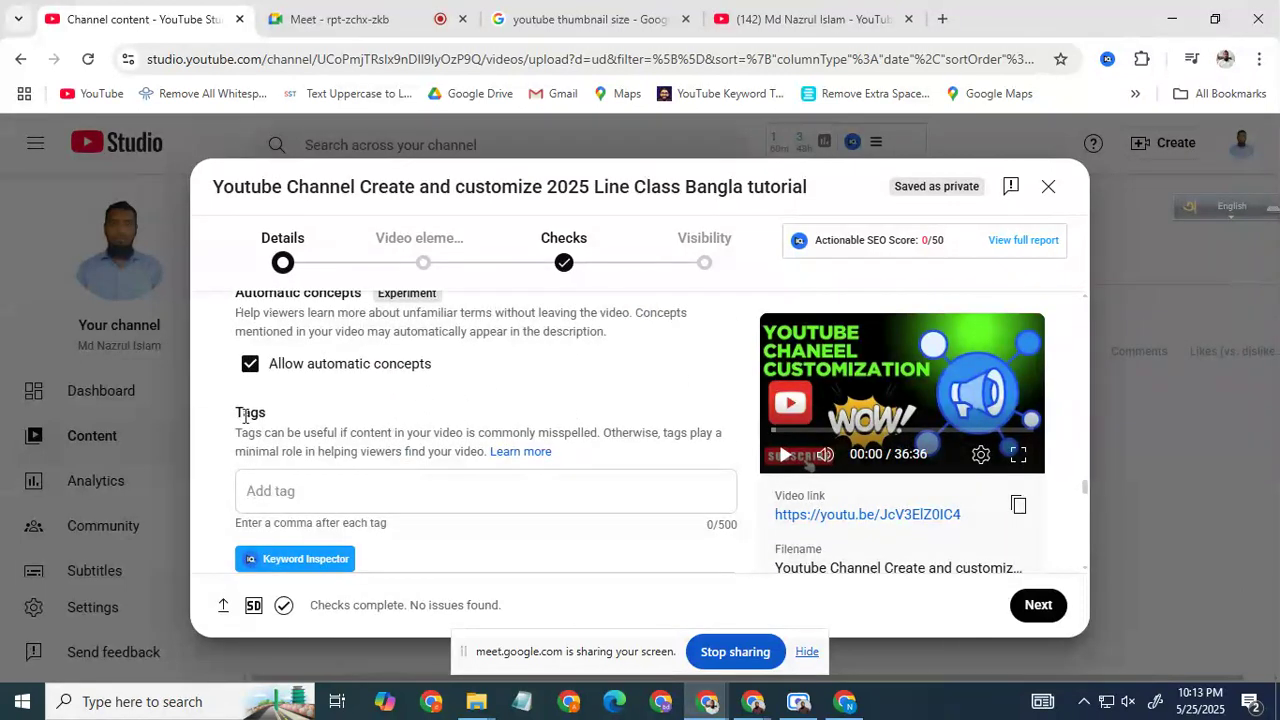
scroll(335, 496, down, 1)
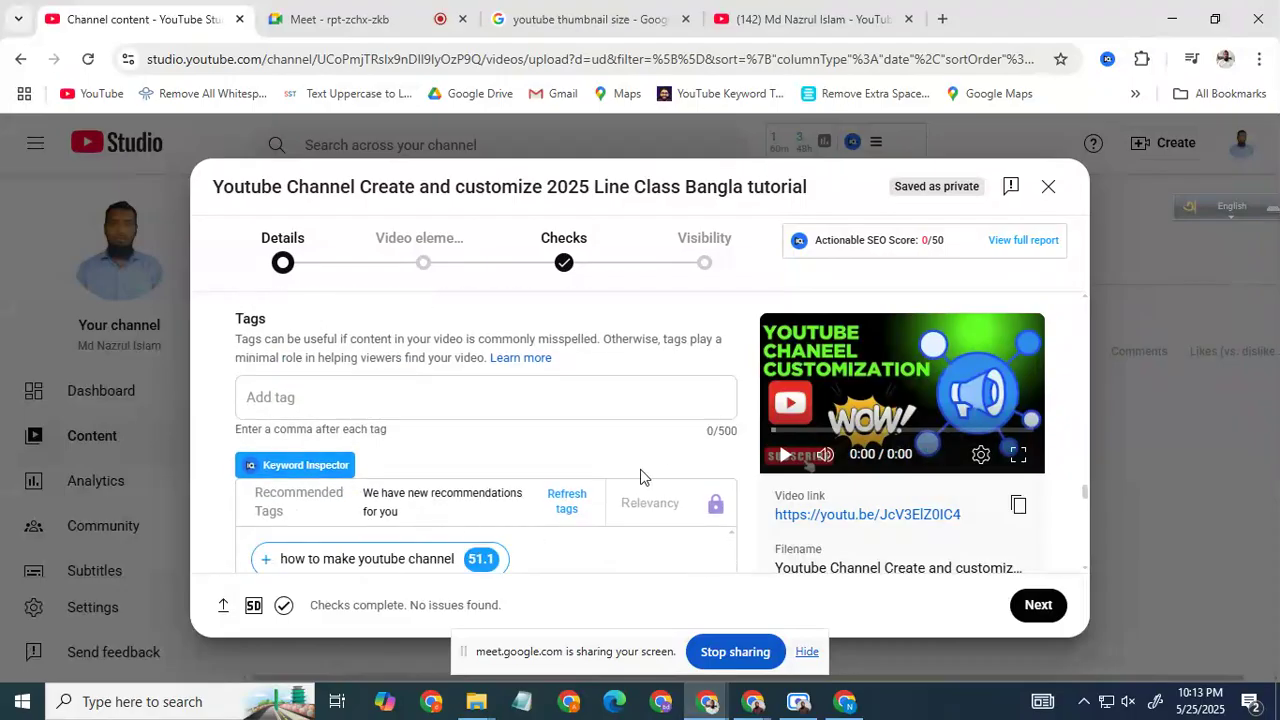
scroll(615, 490, down, 1)
scroll(615, 488, up, 1)
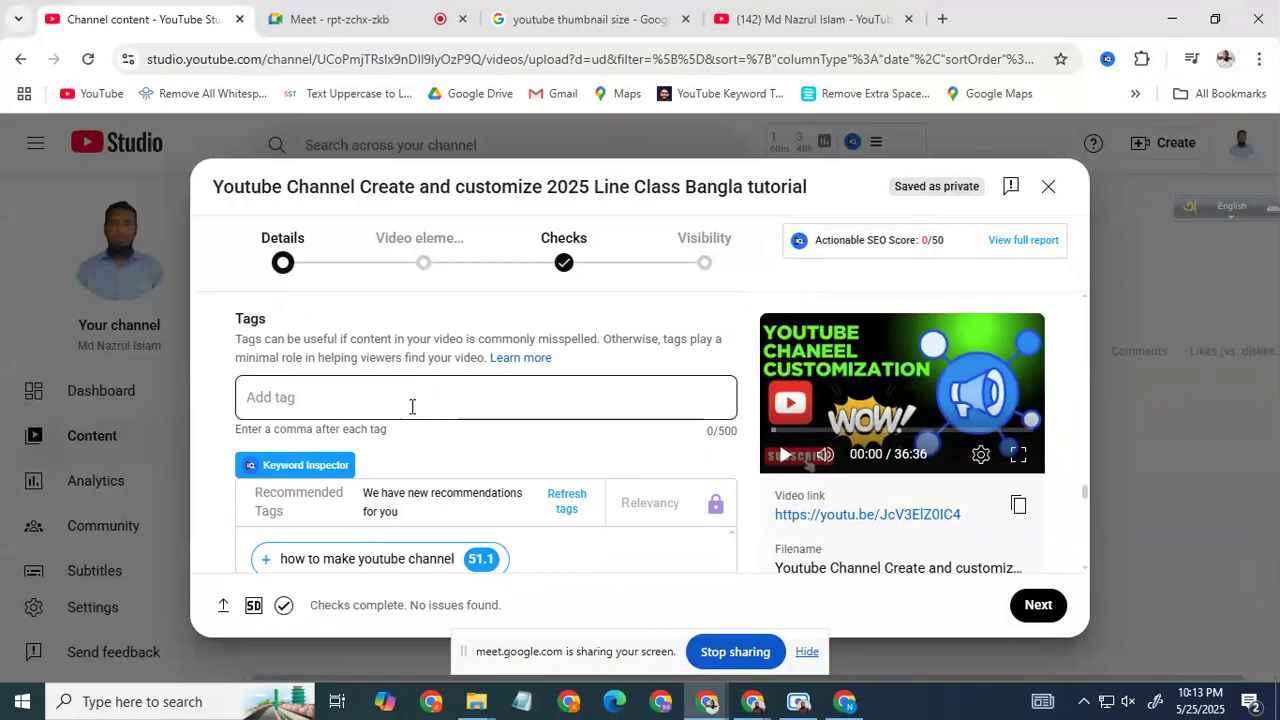
drag(238, 318, 265, 315)
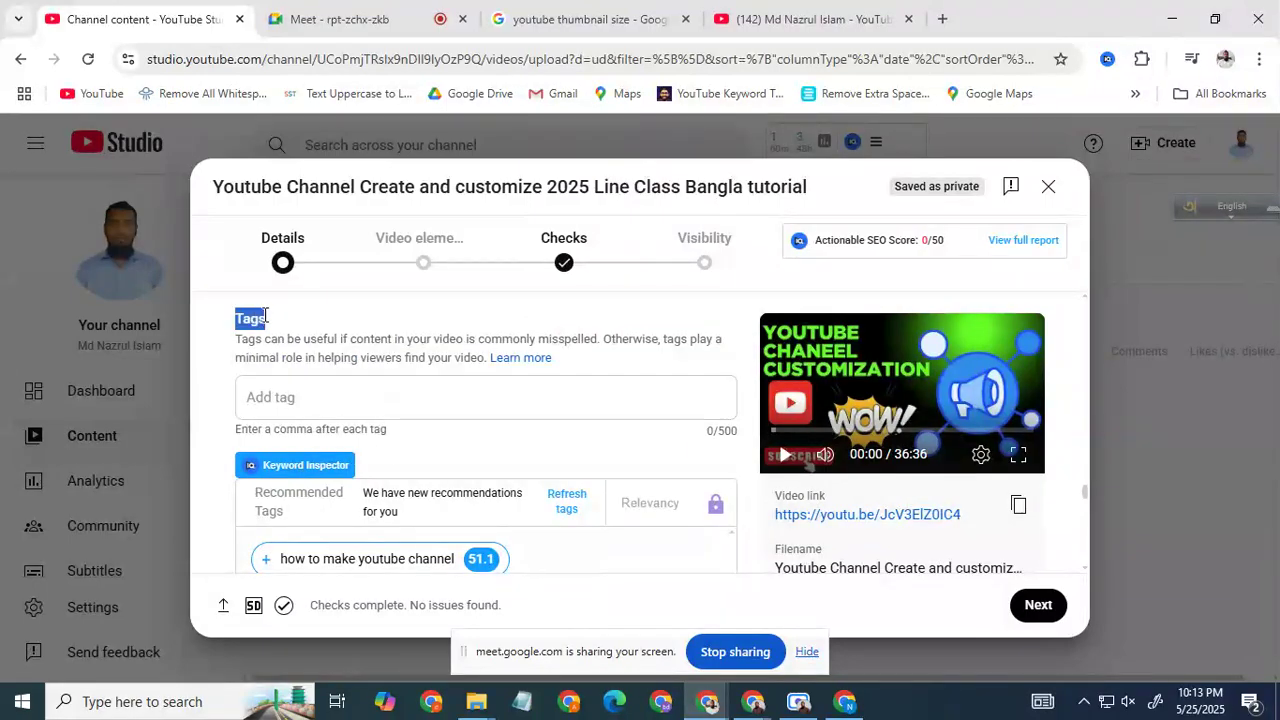
click(301, 395)
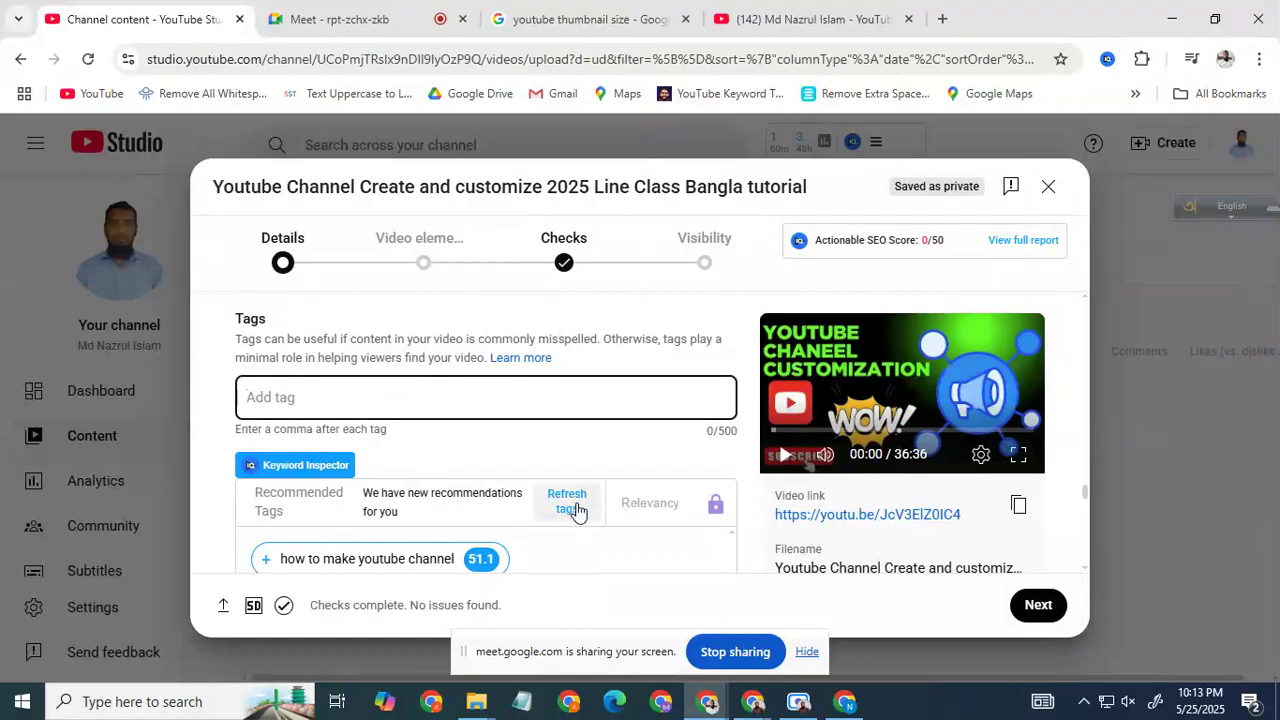
scroll(410, 482, down, 1)
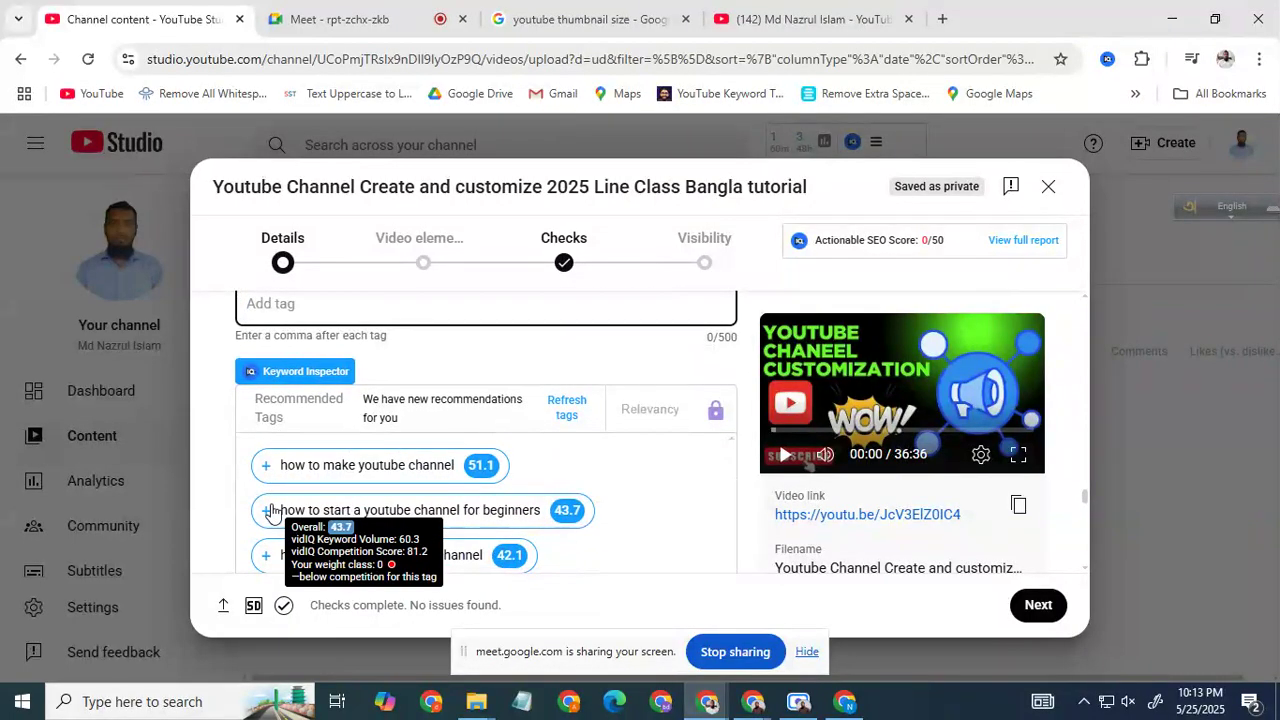
click(1141, 58)
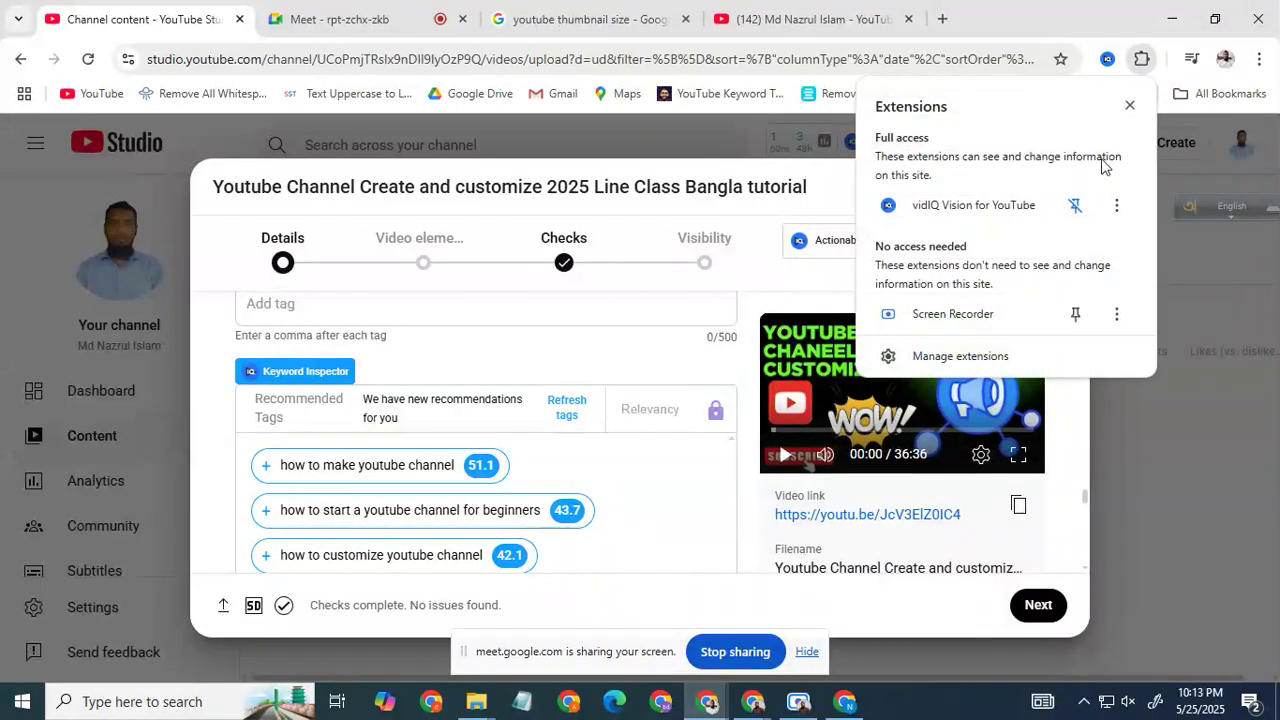
click(1141, 62)
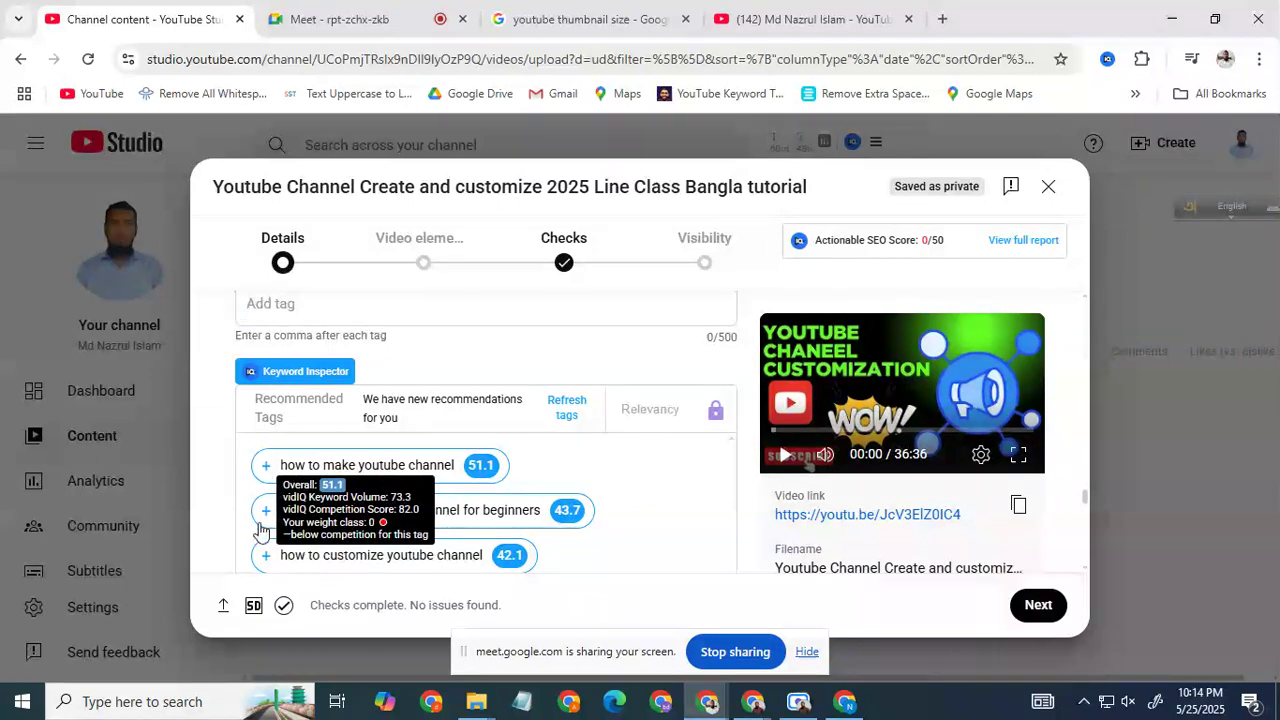
Add the recommended tags "how to make youtube channel", "how to start a youtube channel for beginners" and "how to customize youtube channel"
click(264, 482)
click(268, 515)
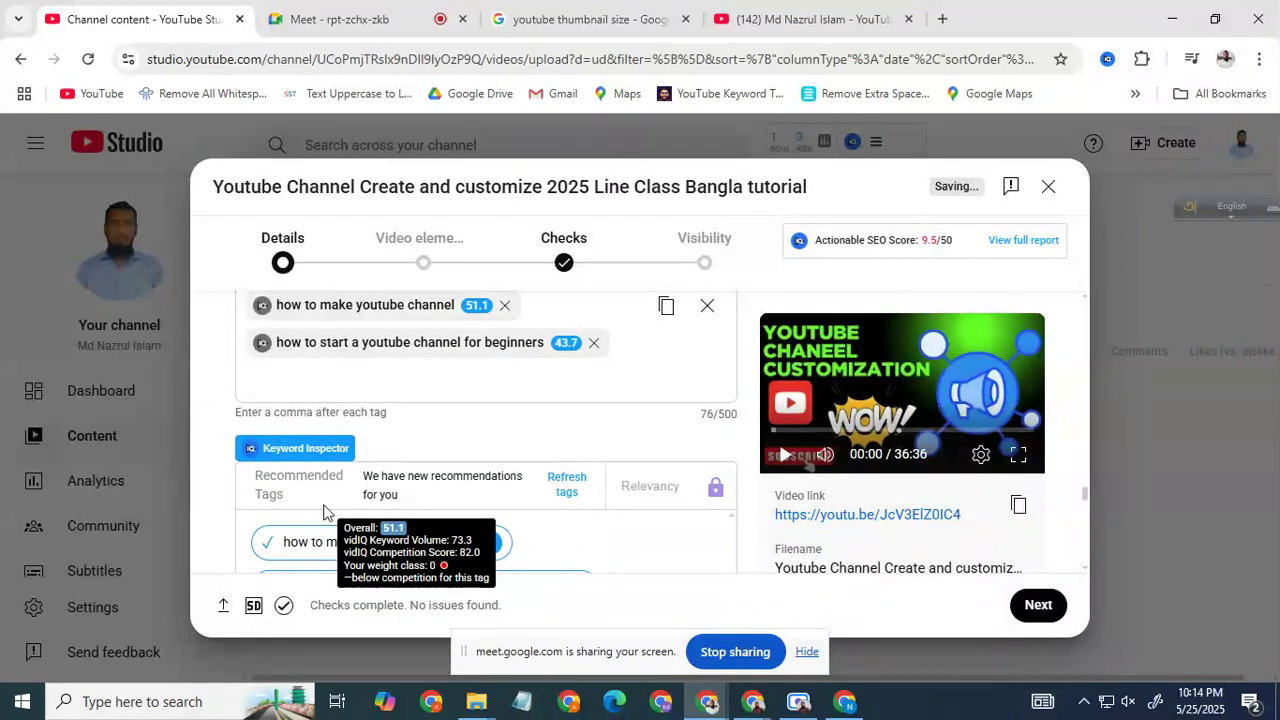
scroll(323, 512, down, 1)
click(266, 540)
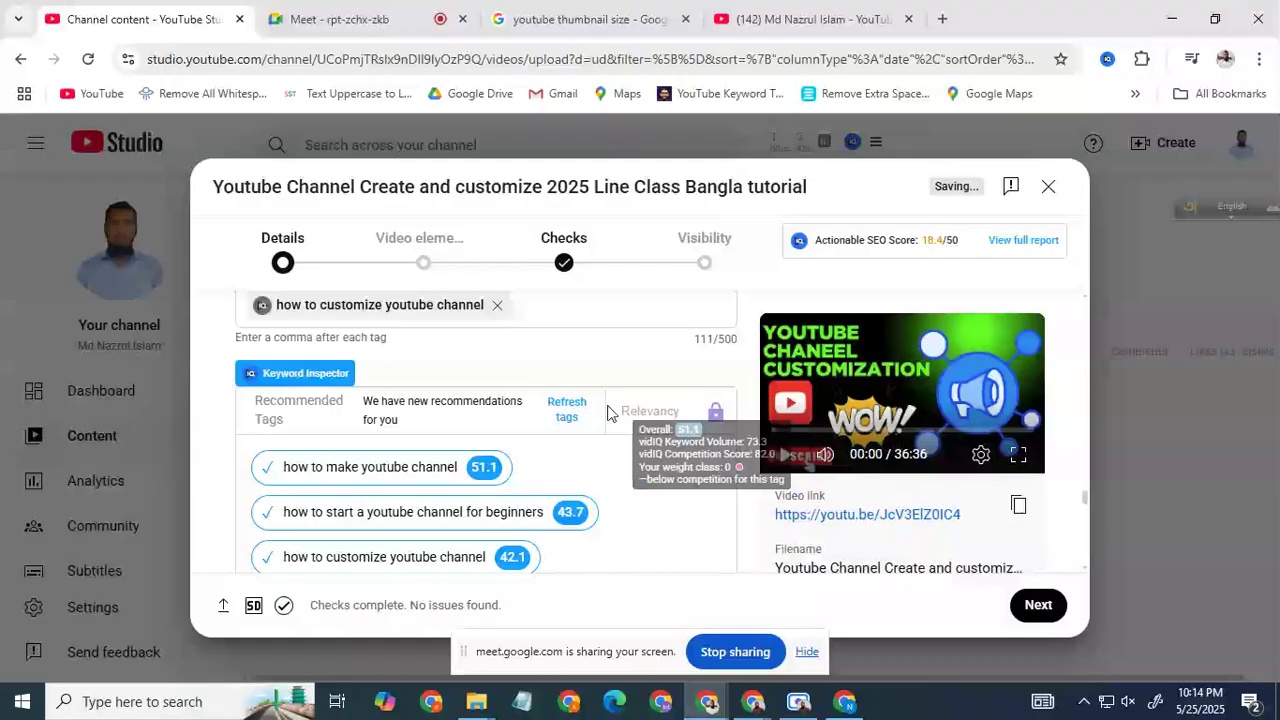
Refresh the recommended tags and add "how to start a successful youtube channel", "how to create a youtube channel" and "how to customize channel"
click(566, 412)
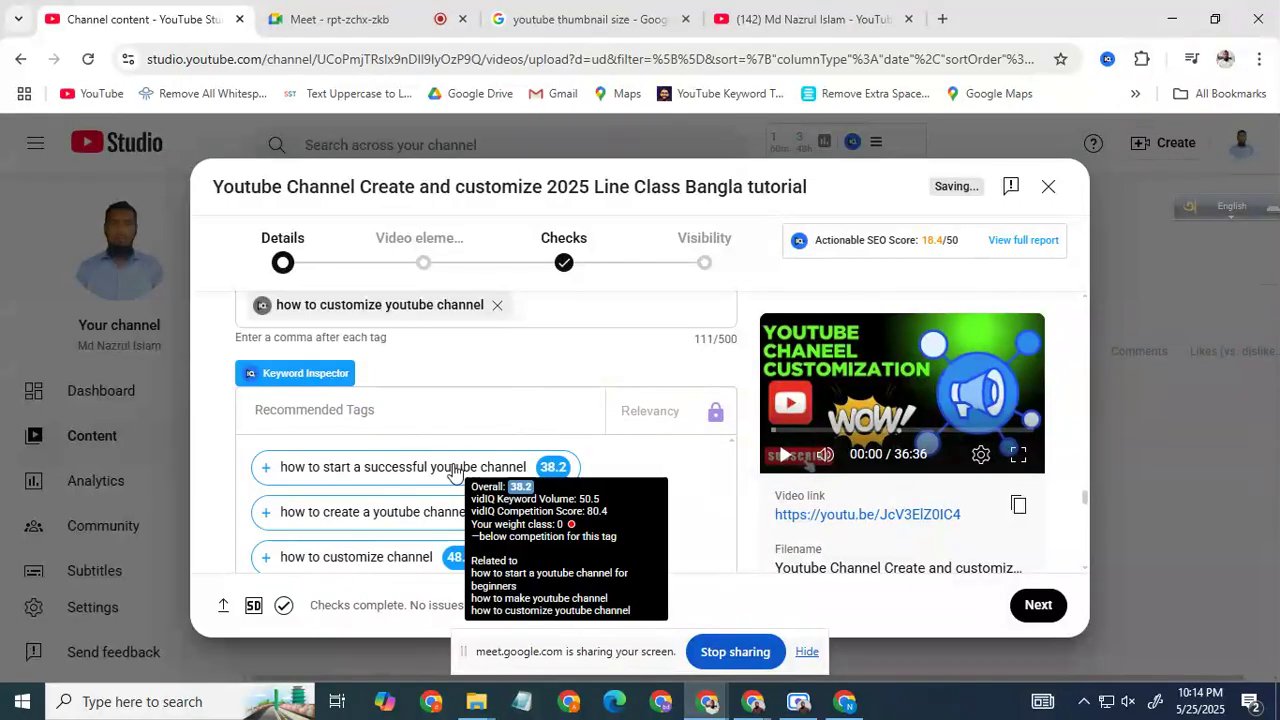
click(265, 467)
click(265, 549)
scroll(268, 548, down, 2)
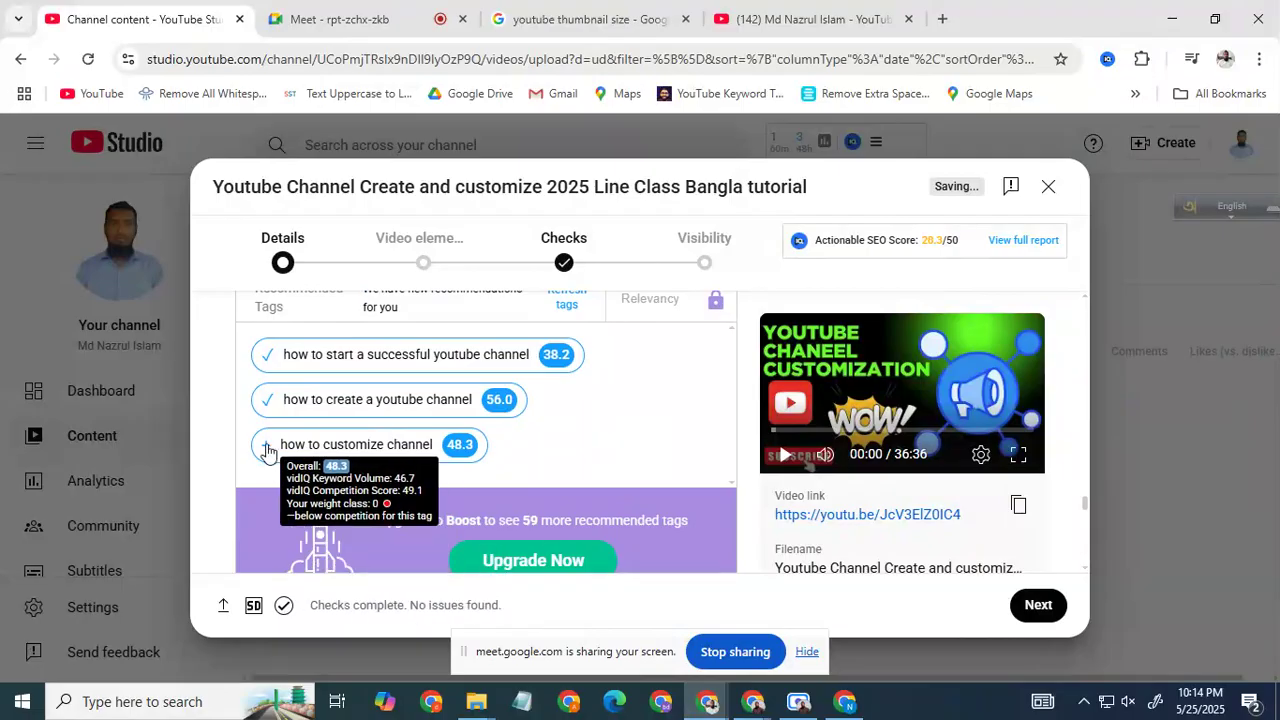
click(267, 452)
Inspect the tag "how to customize youtube channel" and add the related keywords "how to customize youtube channel layout", "customize youtube channel" and "brian g johnson tv"
scroll(450, 470, up, 4)
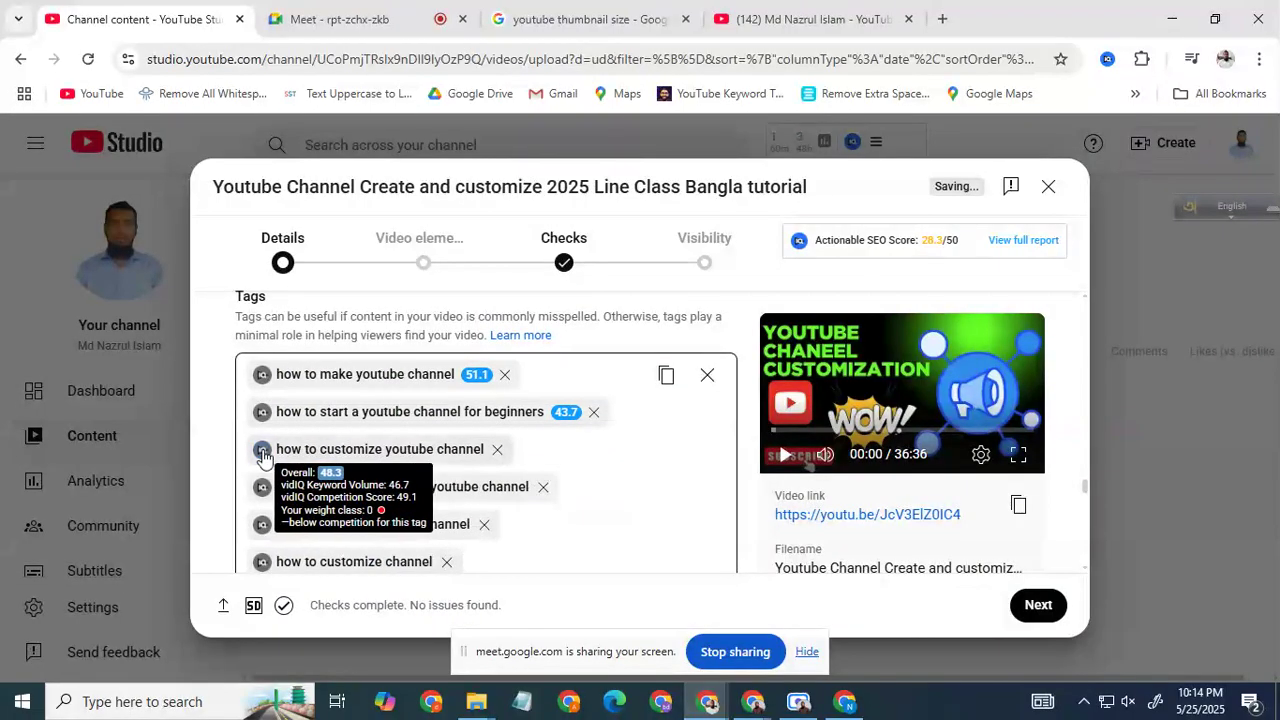
click(262, 453)
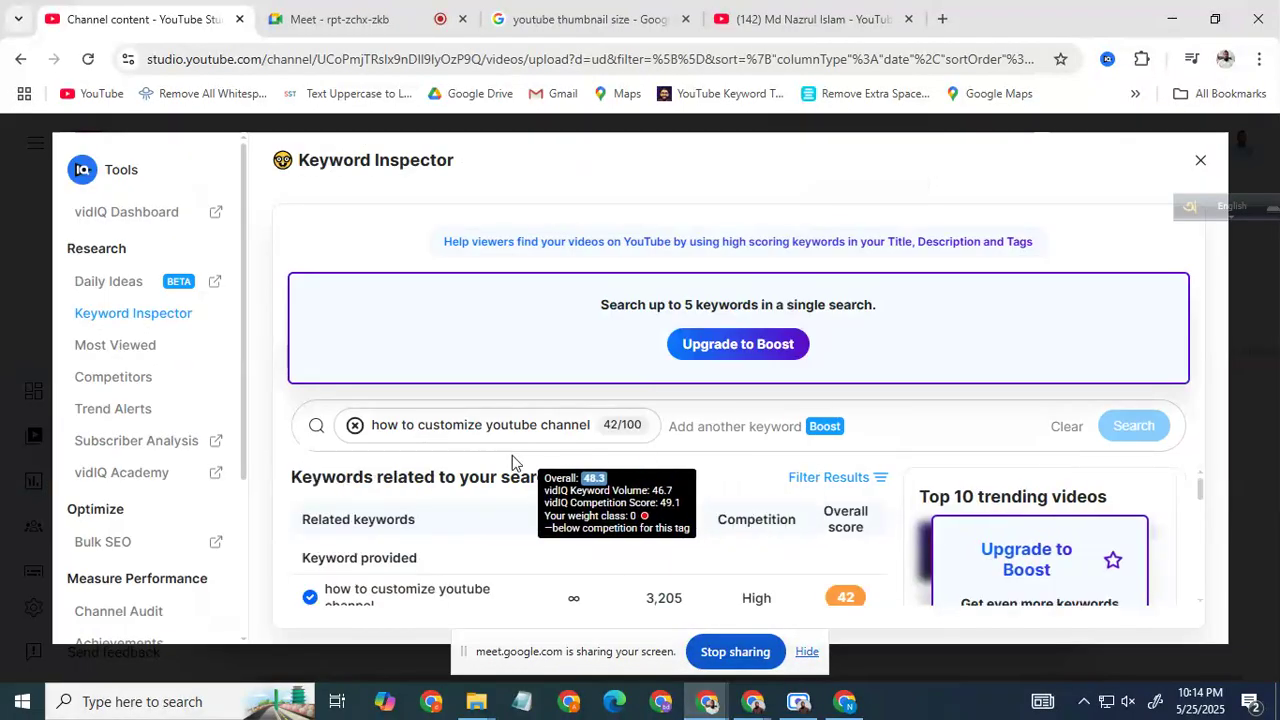
scroll(390, 560, down, 3)
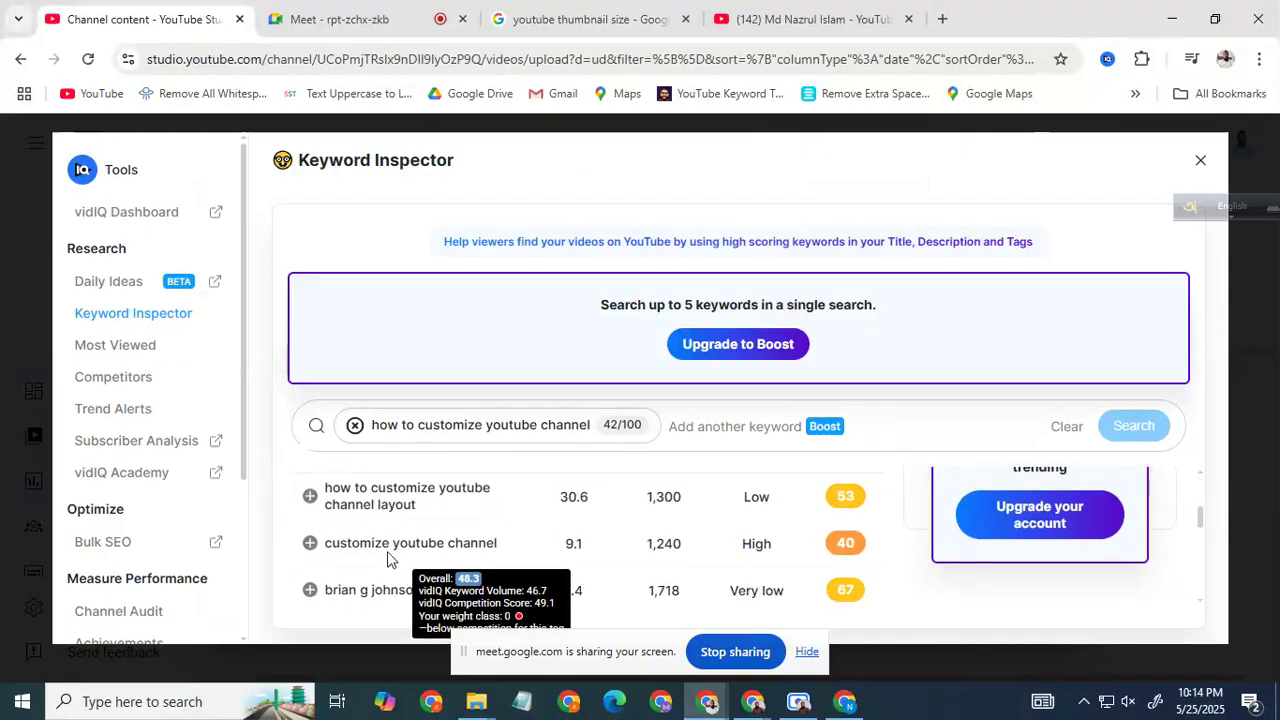
click(310, 543)
click(310, 589)
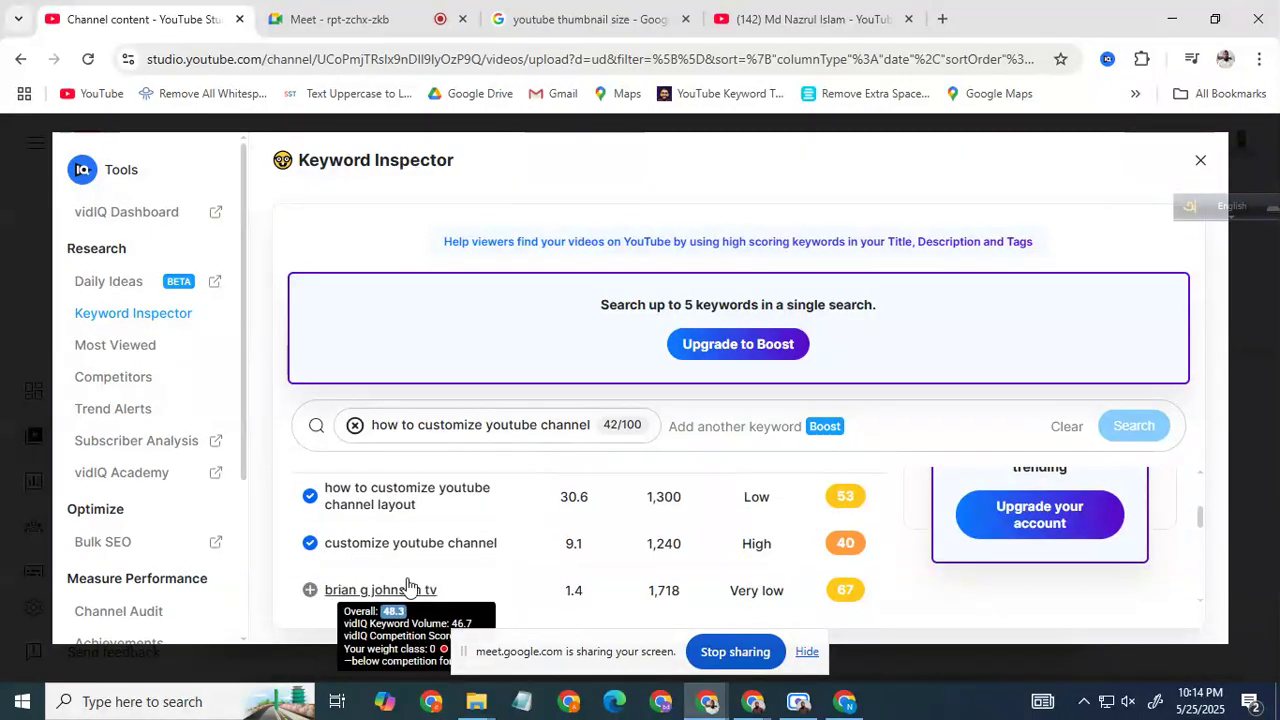
click(1203, 162)
Refresh the recommended tags again and add "how to make a youtube account" and "starting a youtube channel"
scroll(320, 500, down, 3)
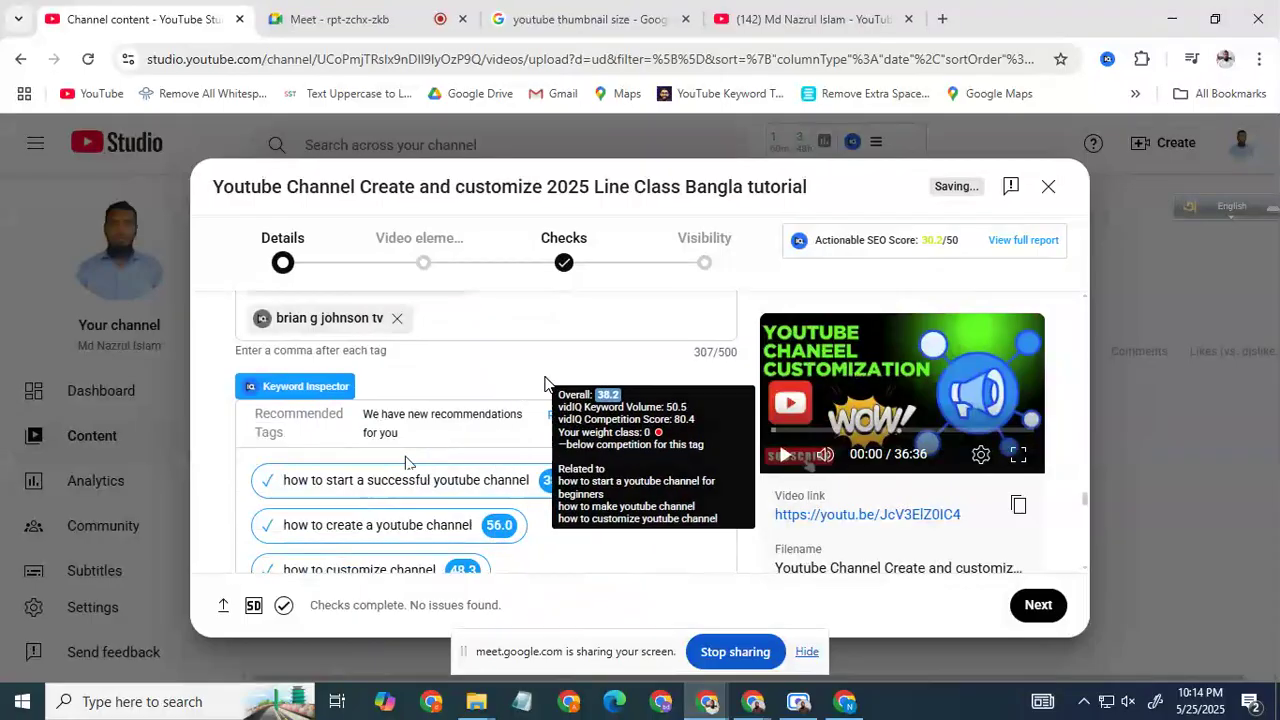
scroll(560, 450, down, 1)
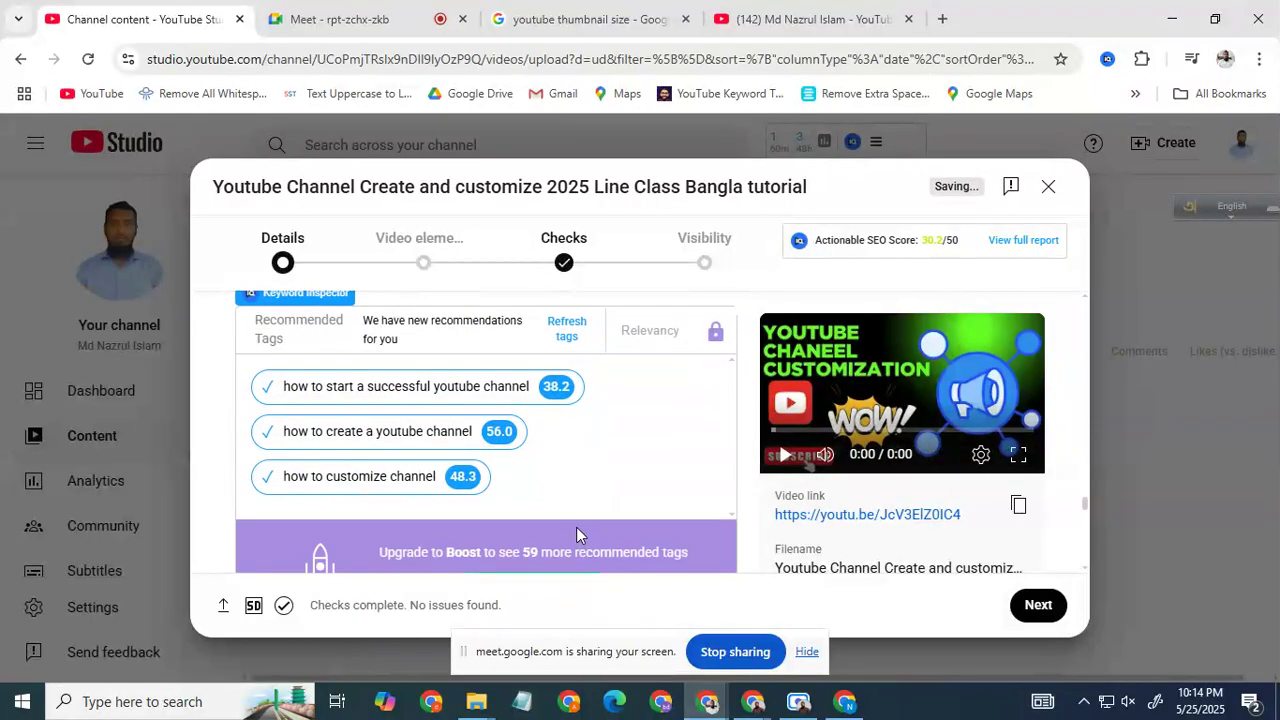
click(566, 330)
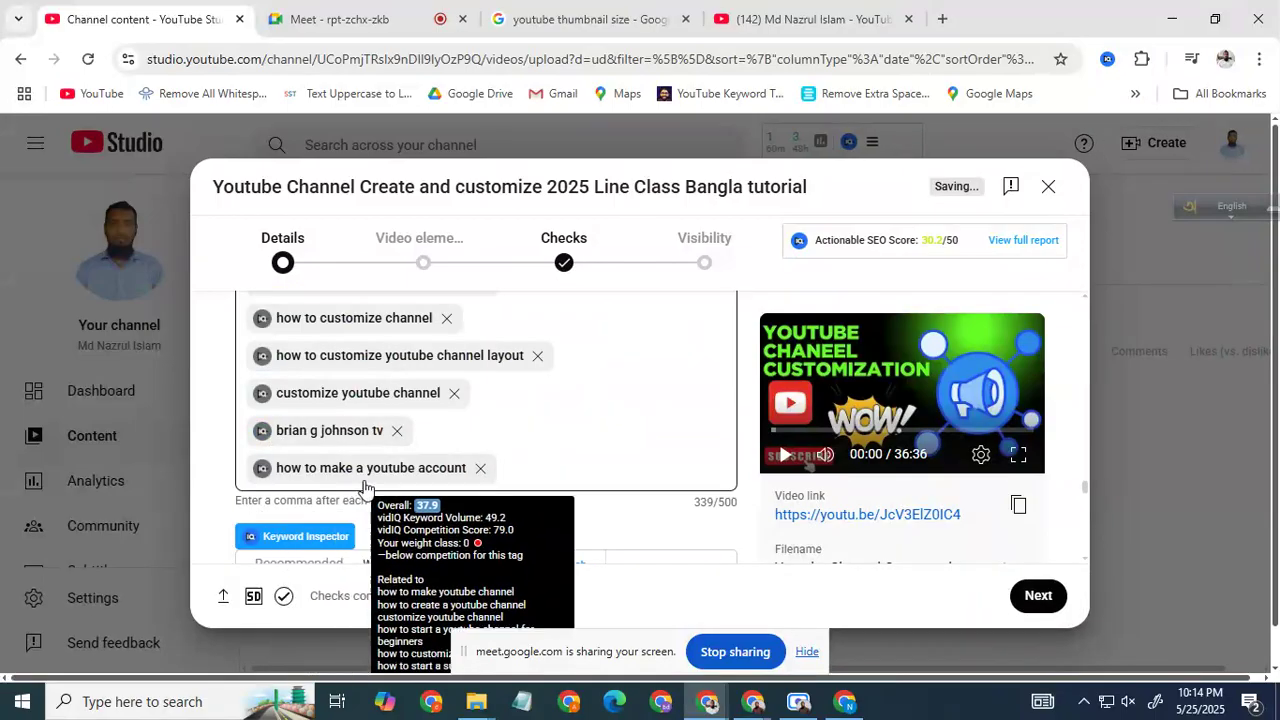
scroll(262, 485, down, 2)
click(290, 488)
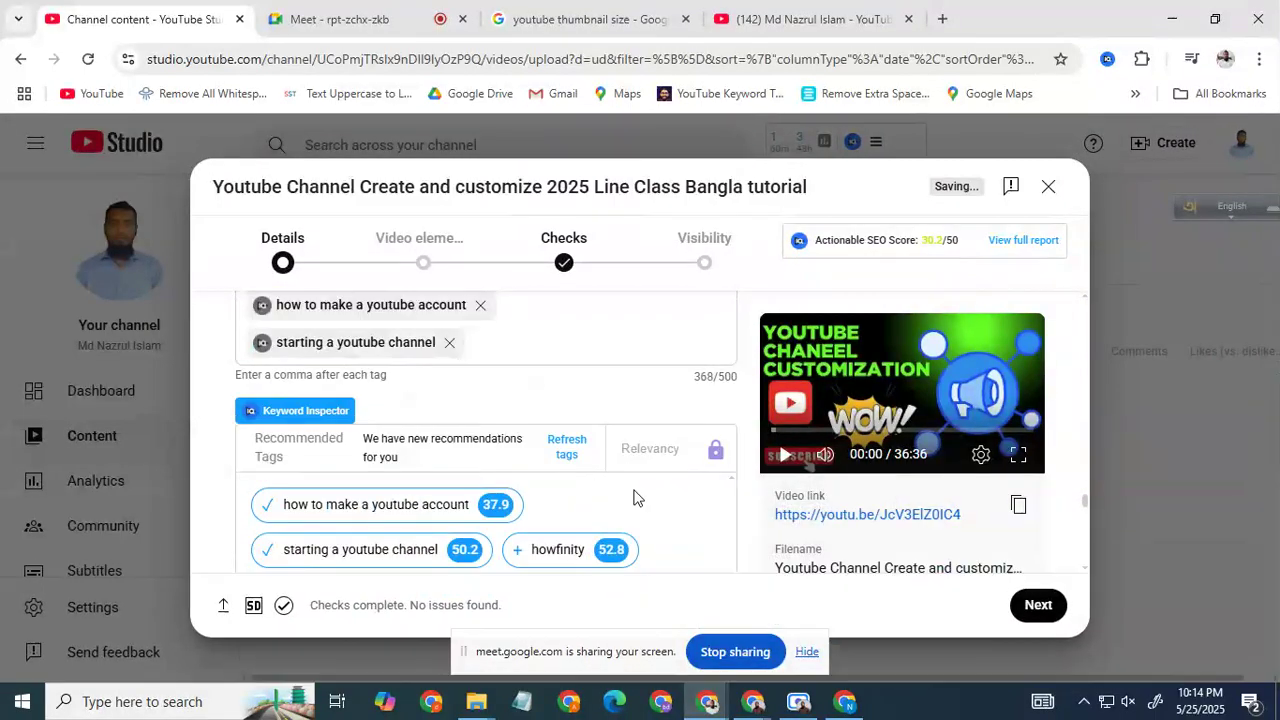
scroll(620, 500, down, 5)
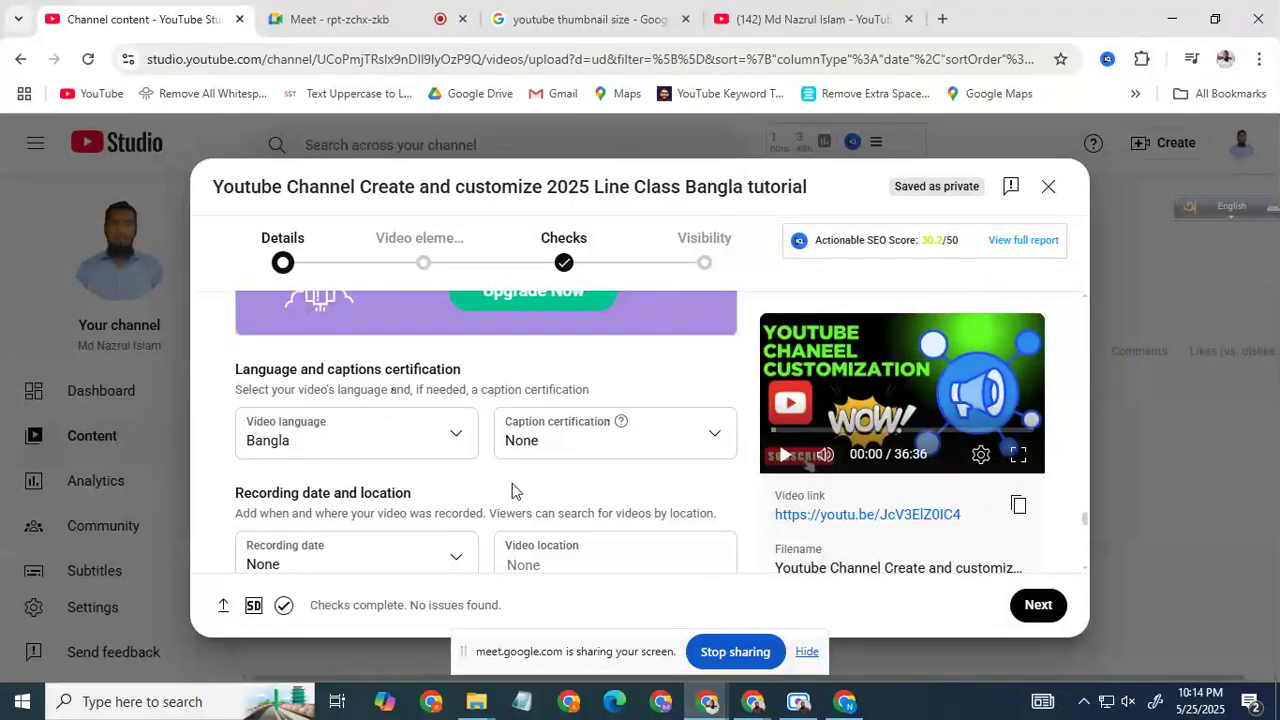
Review the remaining language, remixing, category and comment settings and the checks status, and continue to the video elements
scroll(313, 475, down, 4)
scroll(360, 455, down, 3)
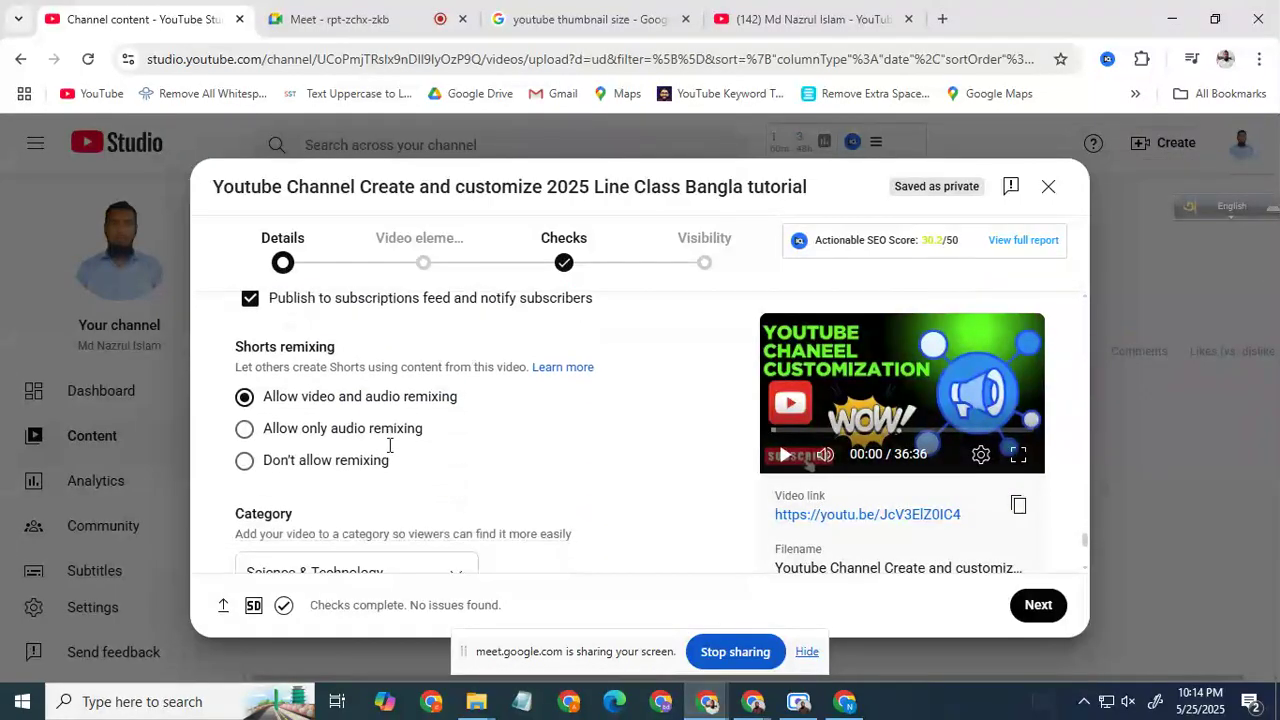
scroll(604, 447, down, 1)
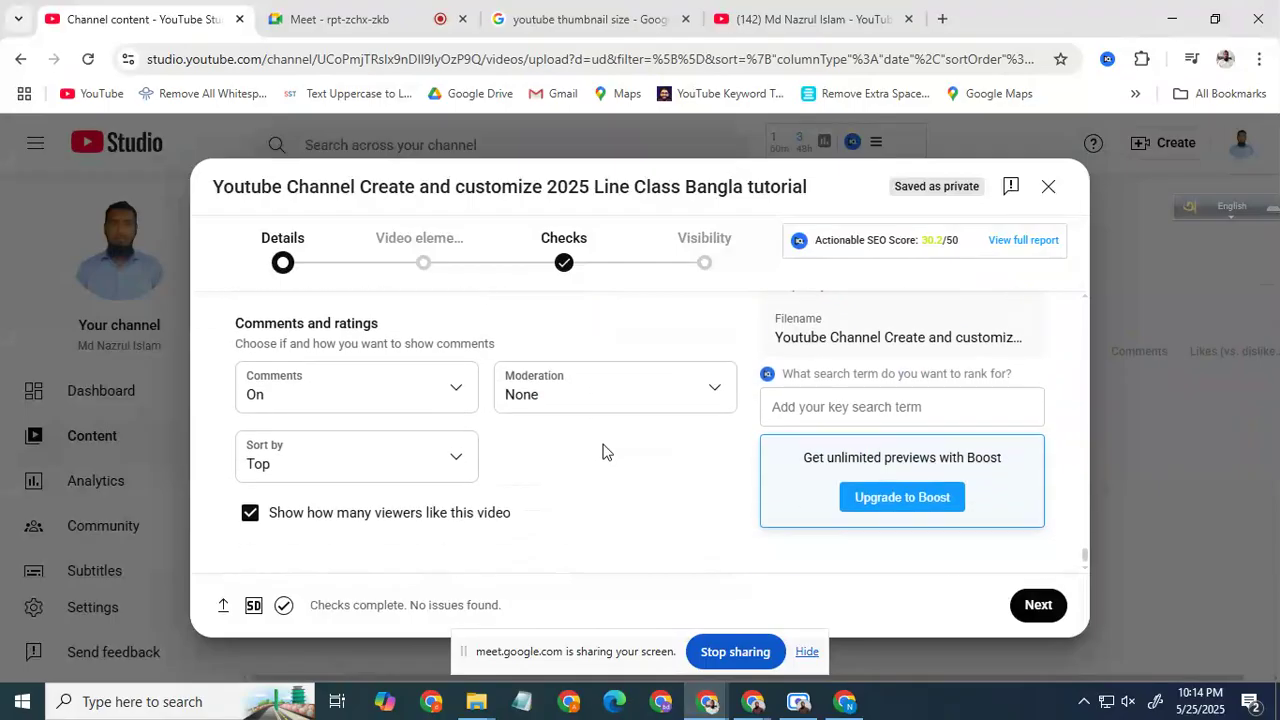
drag(317, 605, 404, 616)
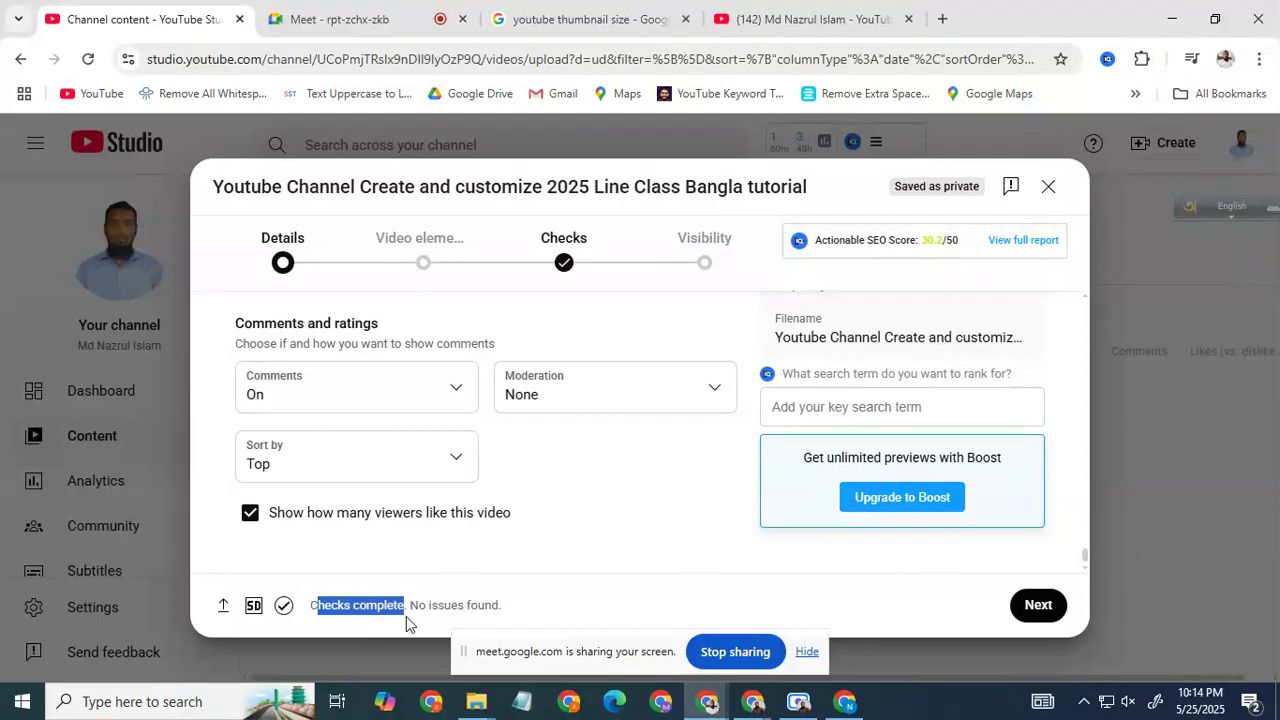
click(500, 606)
drag(414, 611, 575, 602)
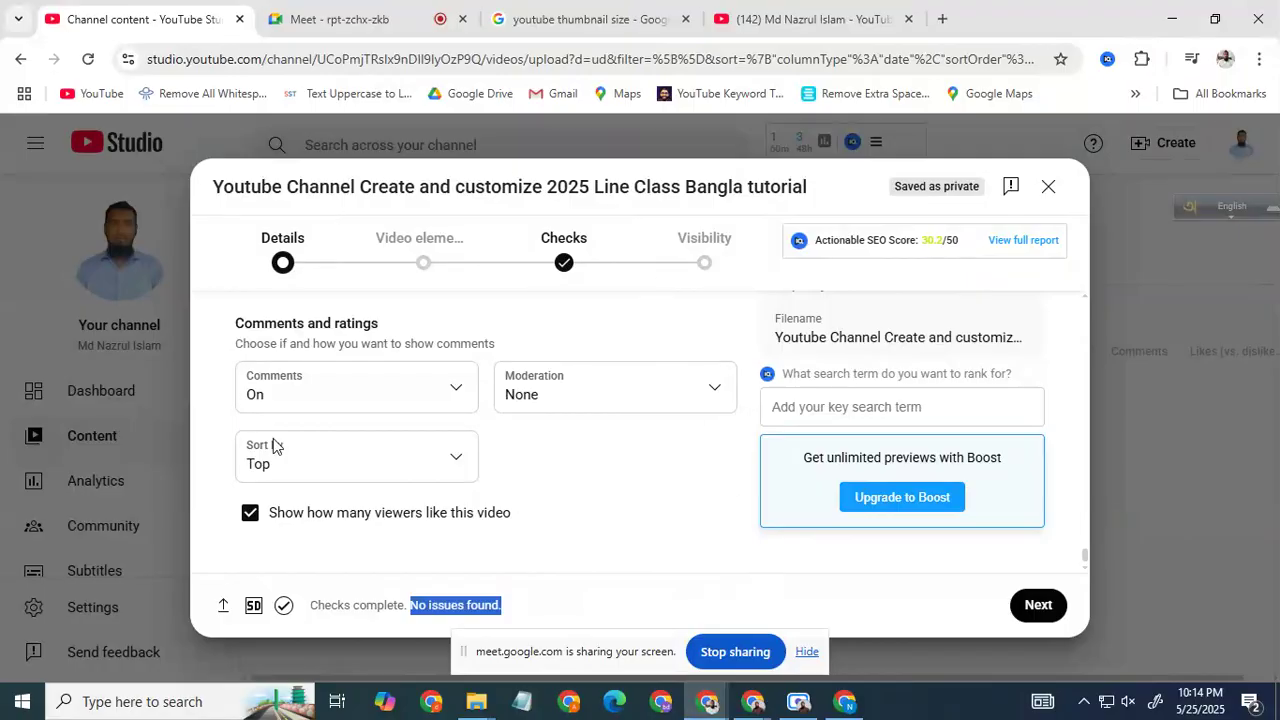
click(1036, 612)
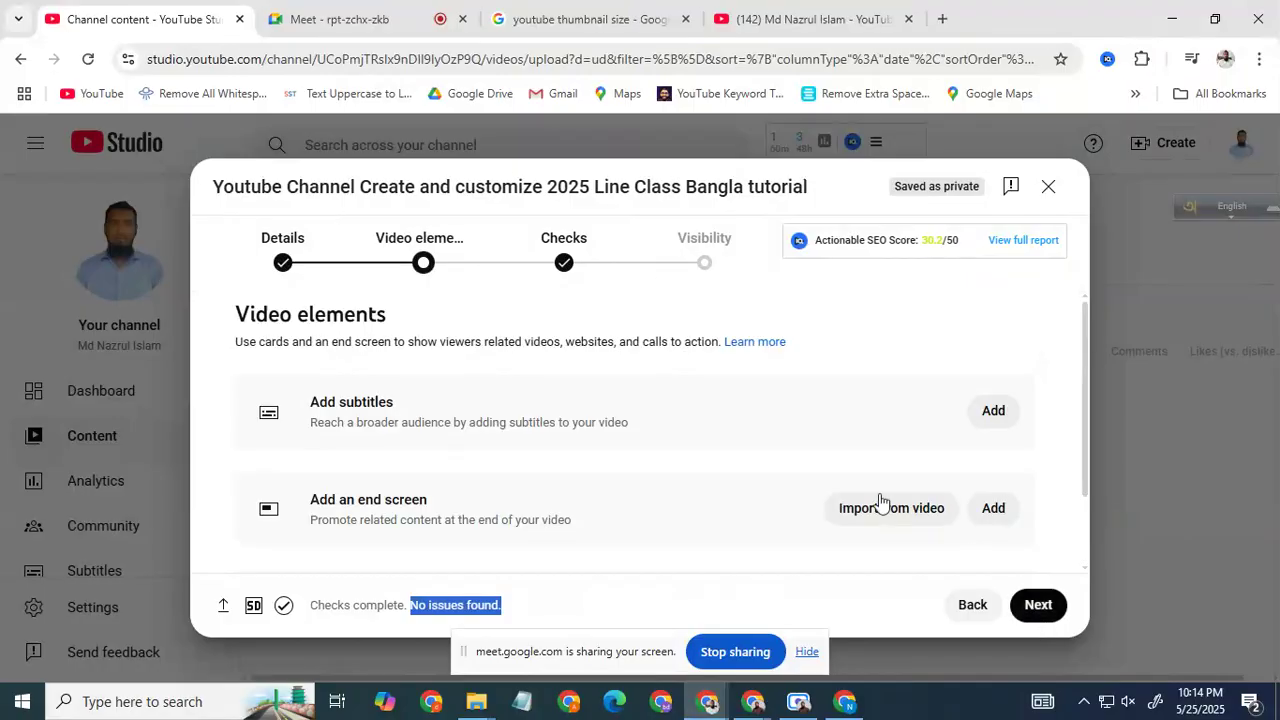
Continue past the optional video elements and the copyright check to the visibility settings
scroll(402, 515, down, 2)
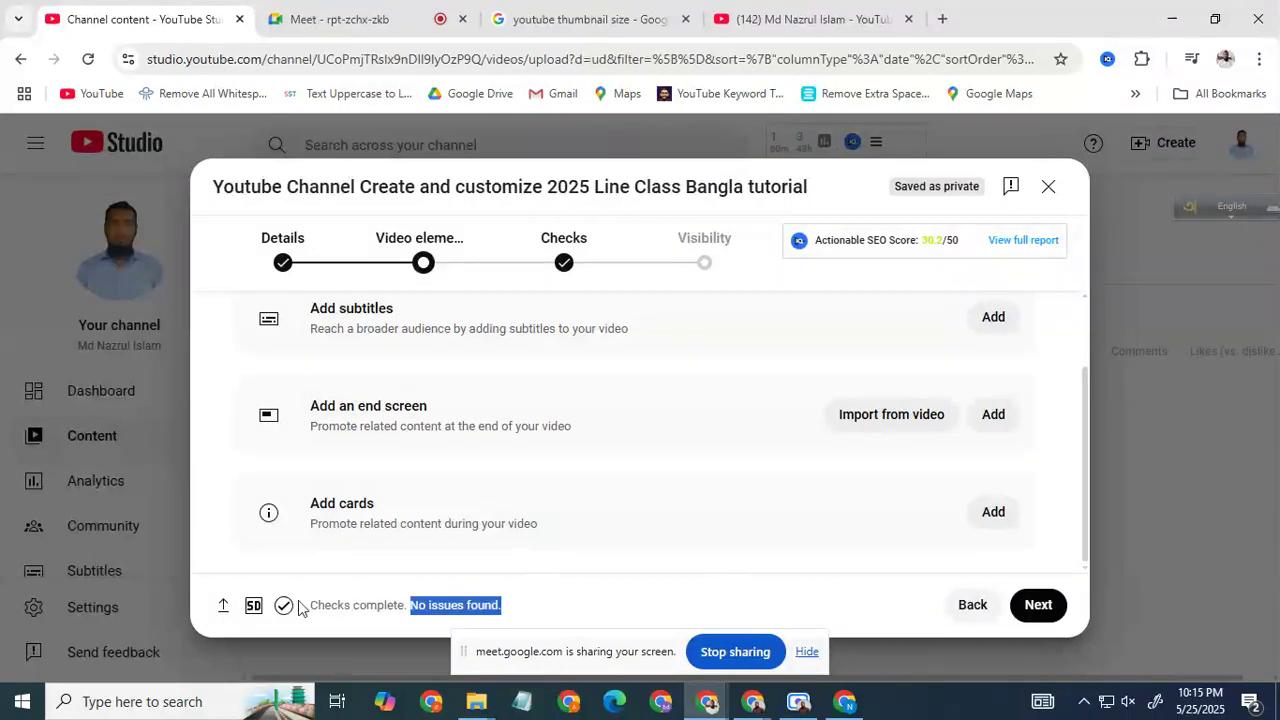
click(1036, 606)
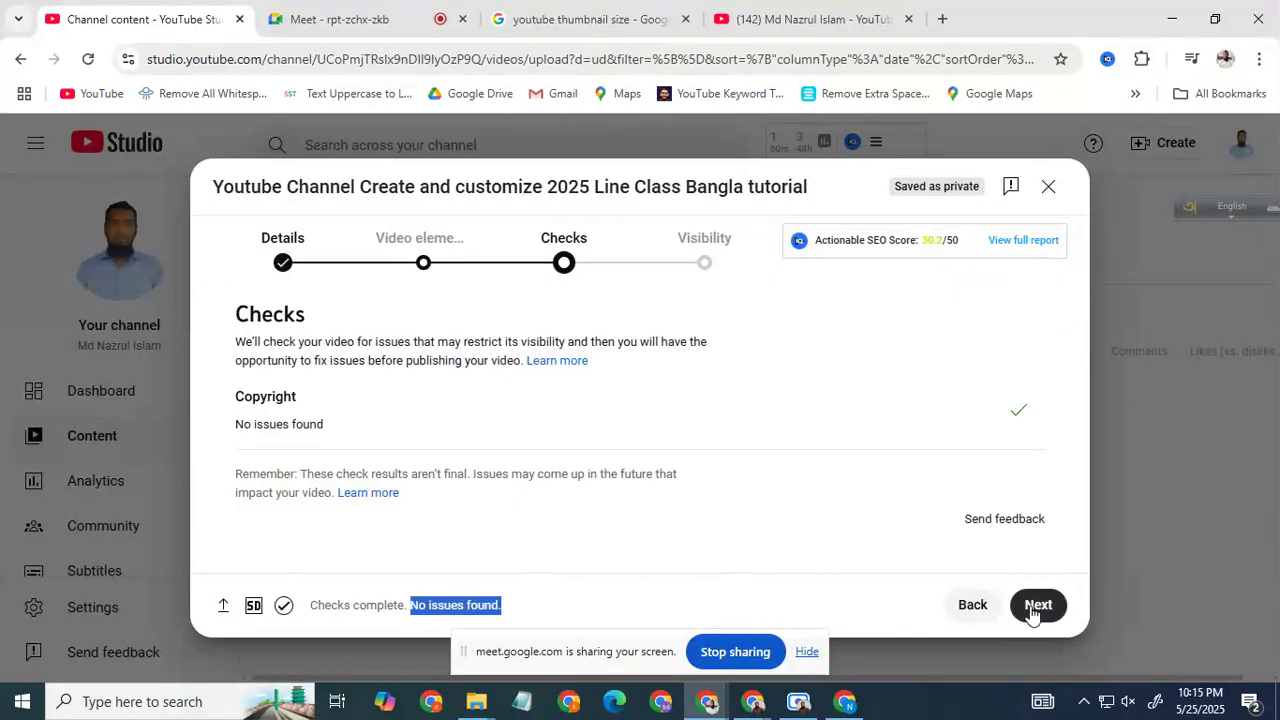
drag(233, 398, 320, 405)
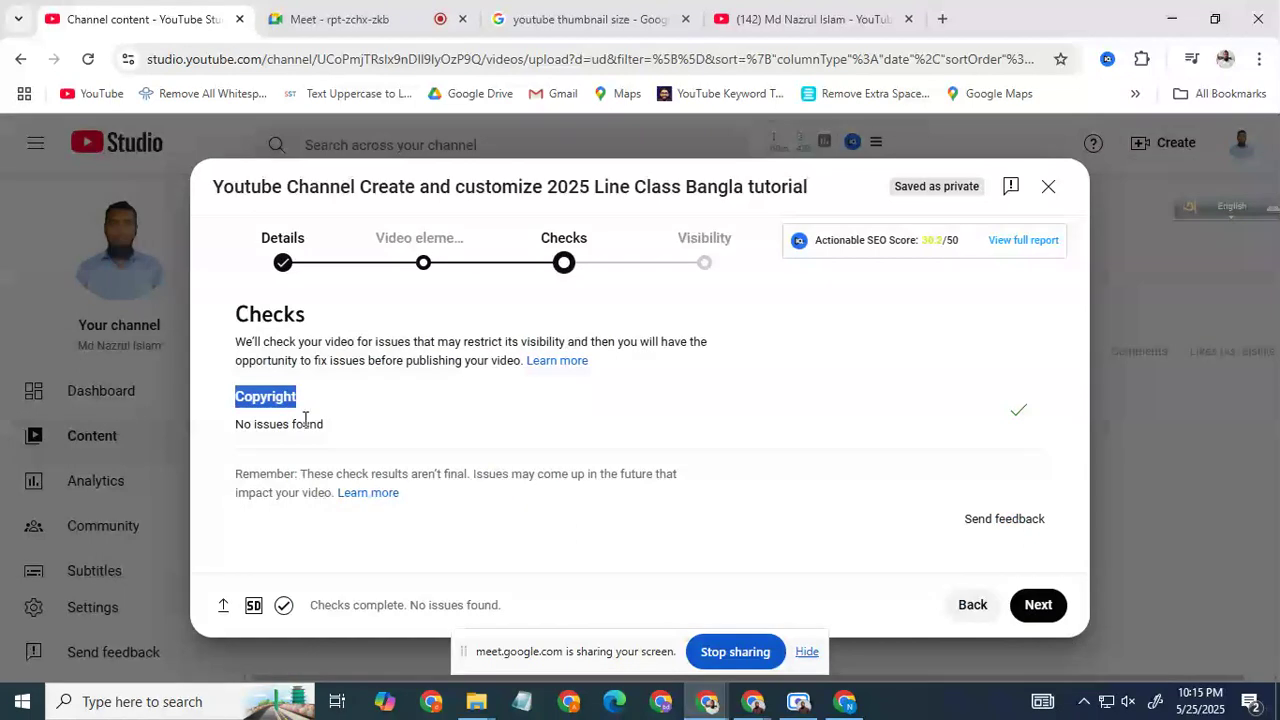
drag(234, 426, 340, 431)
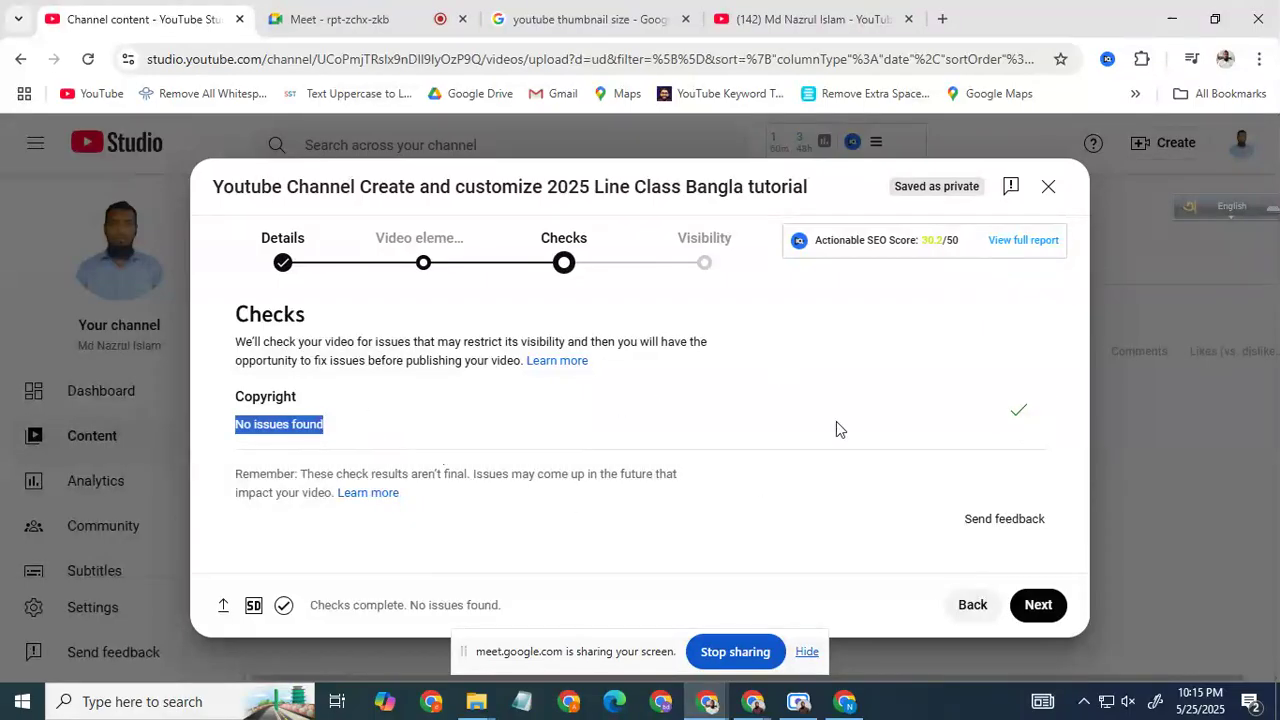
click(1032, 606)
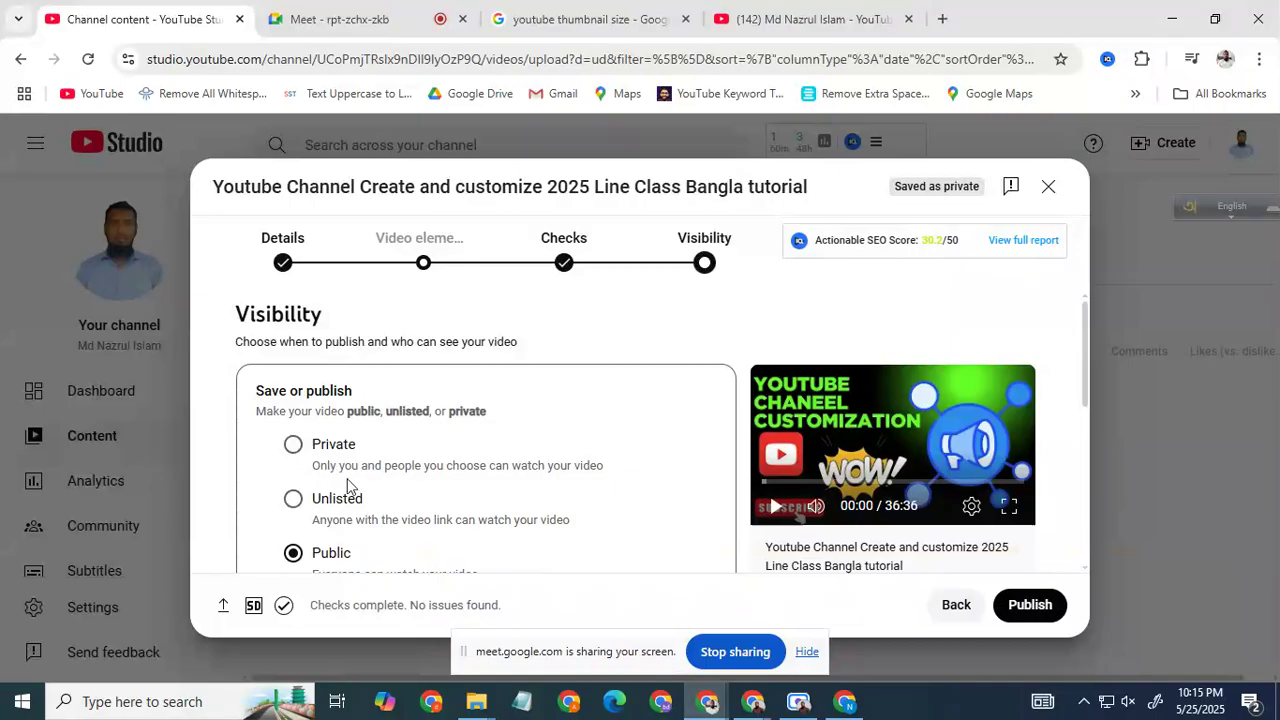
Choose Public as the video's visibility and review the schedule section and the pre-publish checklist
scroll(517, 423, down, 2)
scroll(397, 487, down, 1)
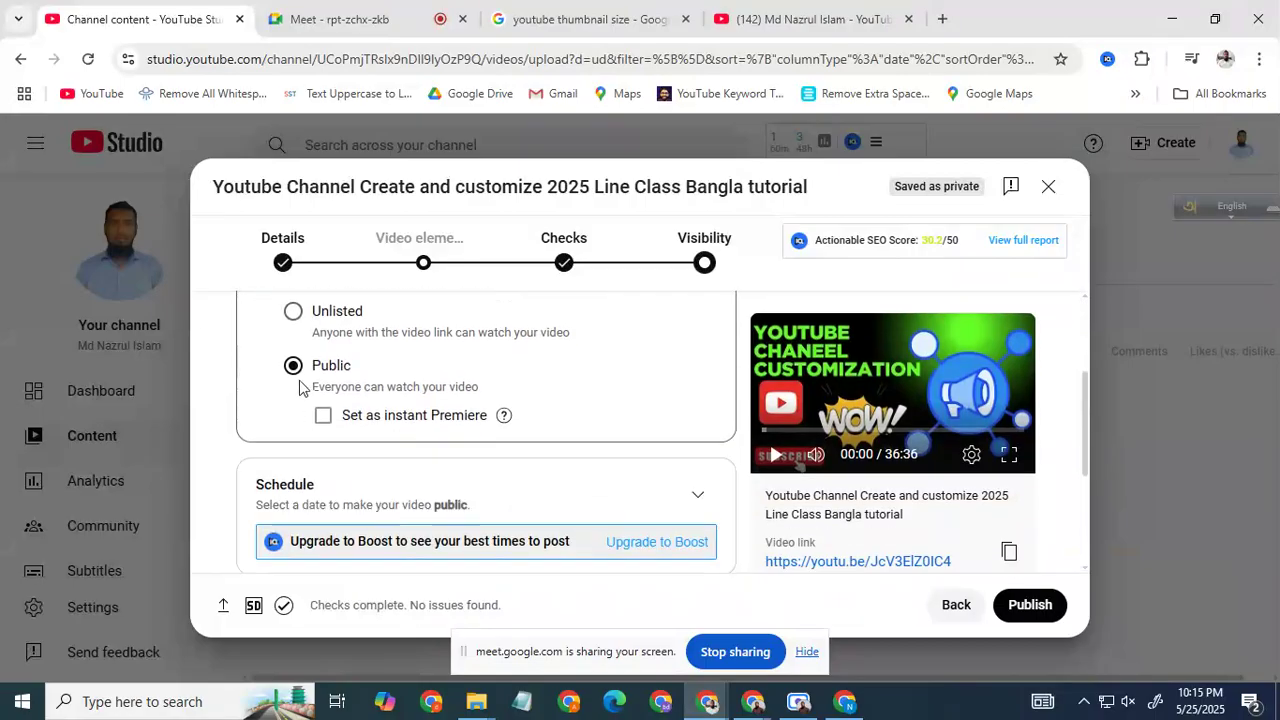
click(293, 366)
scroll(571, 471, down, 2)
scroll(571, 471, up, 3)
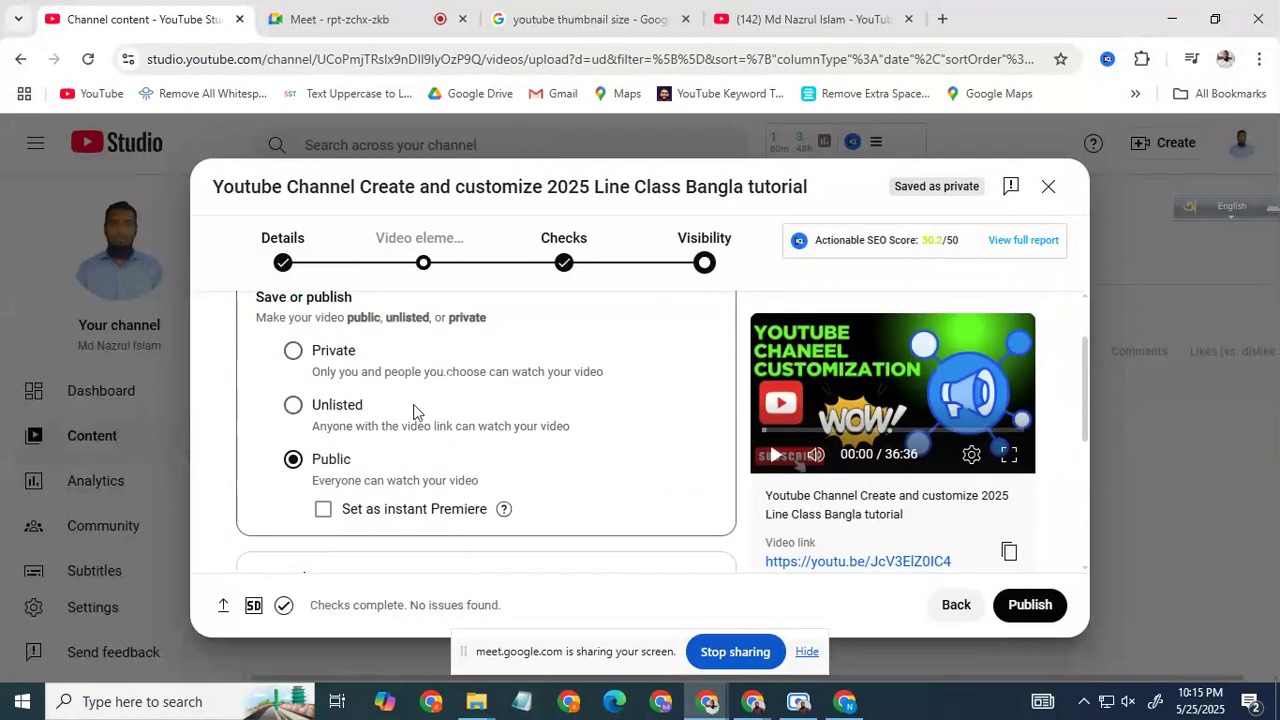
scroll(569, 446, down, 2)
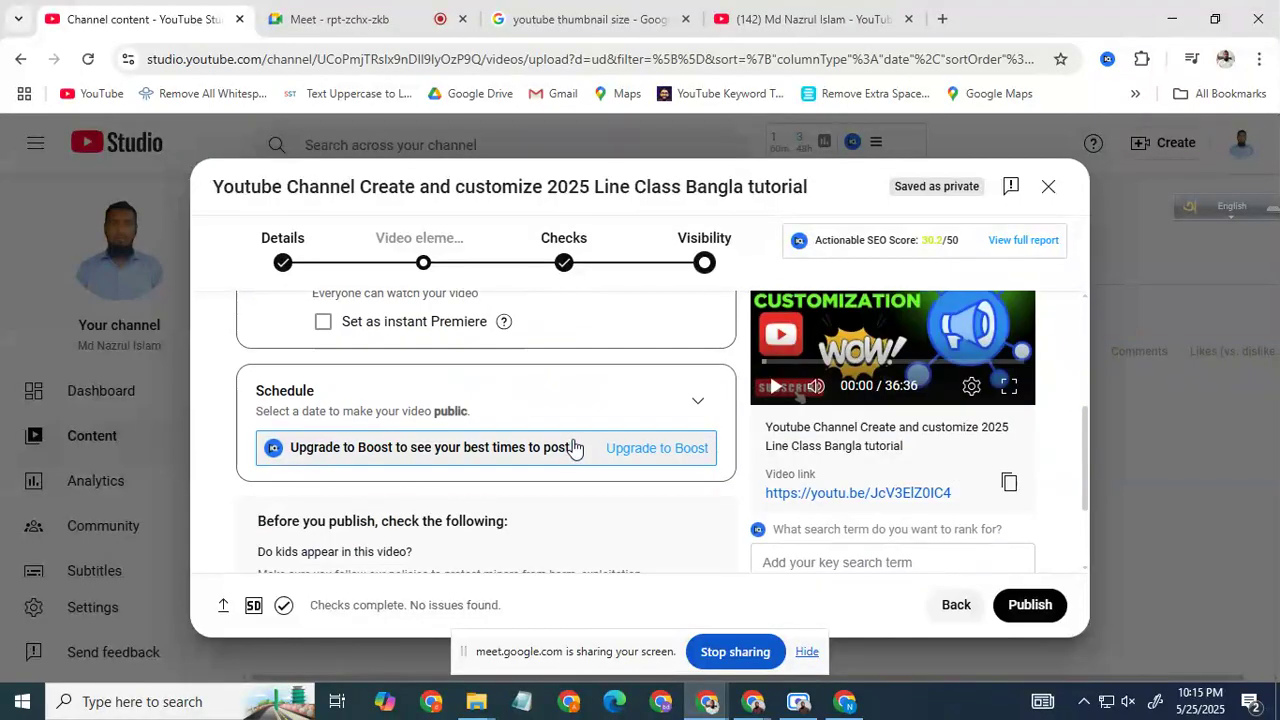
scroll(573, 446, down, 3)
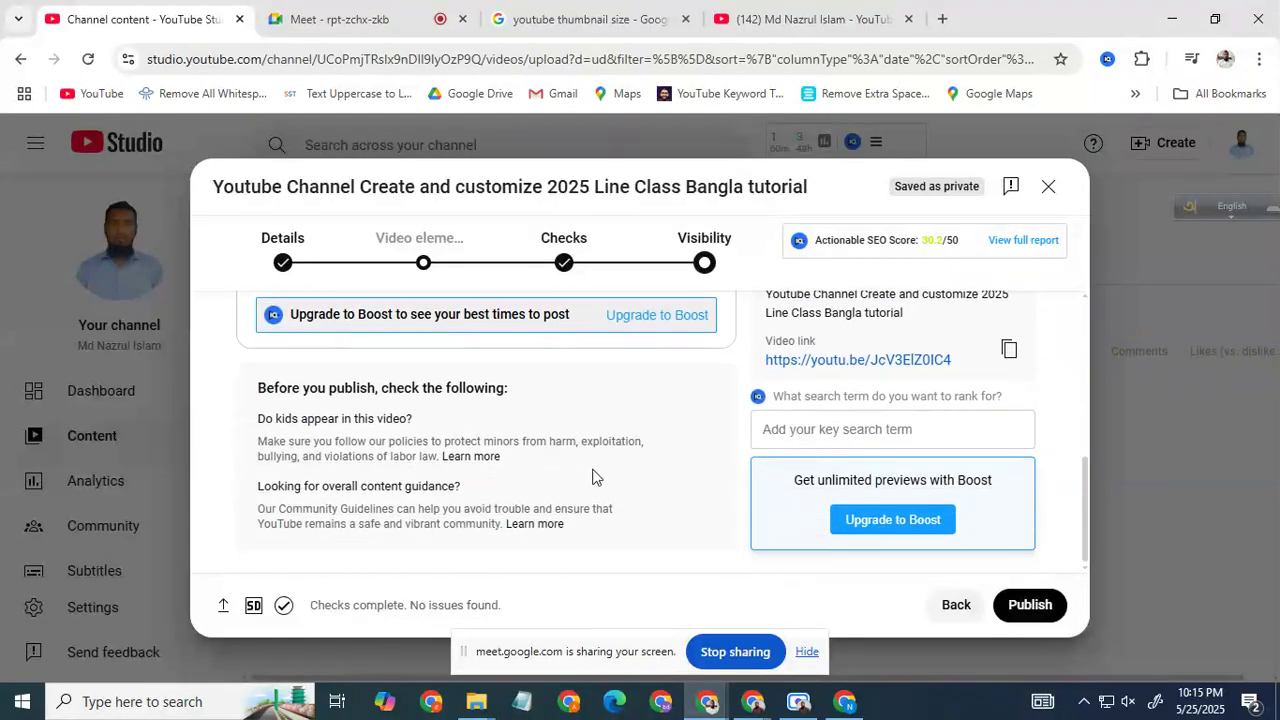
scroll(466, 466, up, 5)
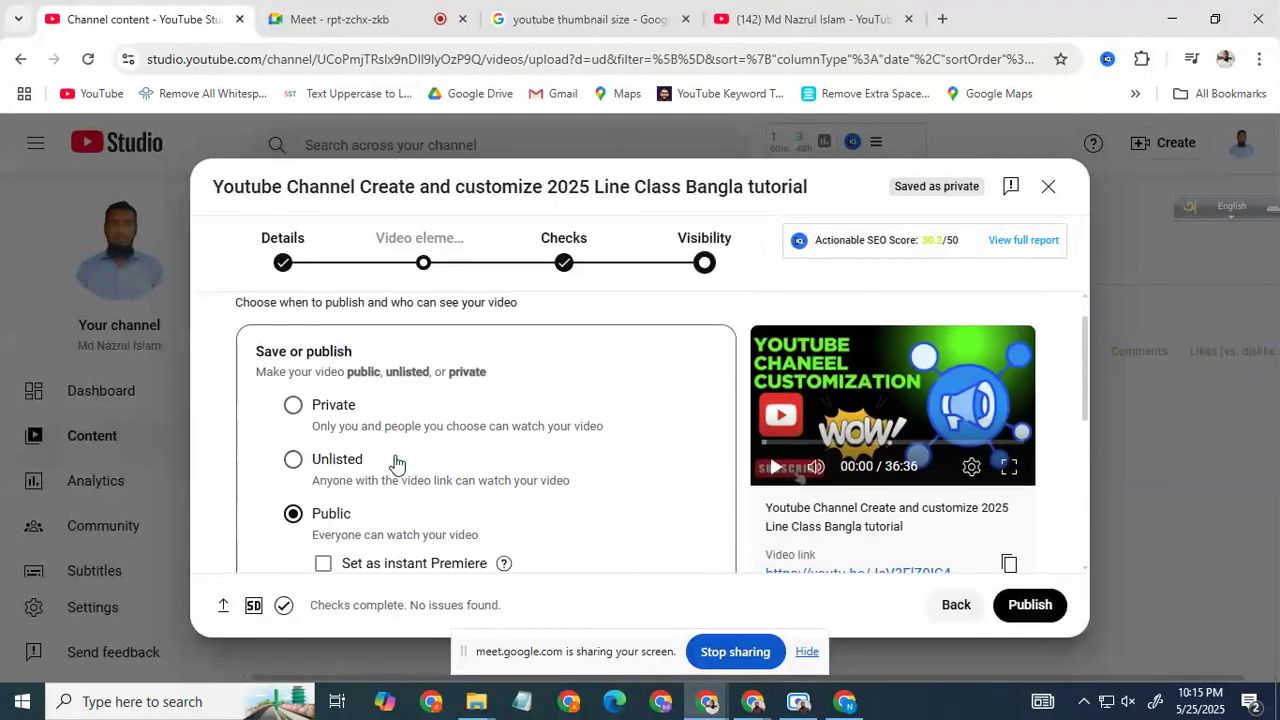
Switch the video's visibility to Private and back to Public
click(295, 408)
scroll(563, 449, down, 2)
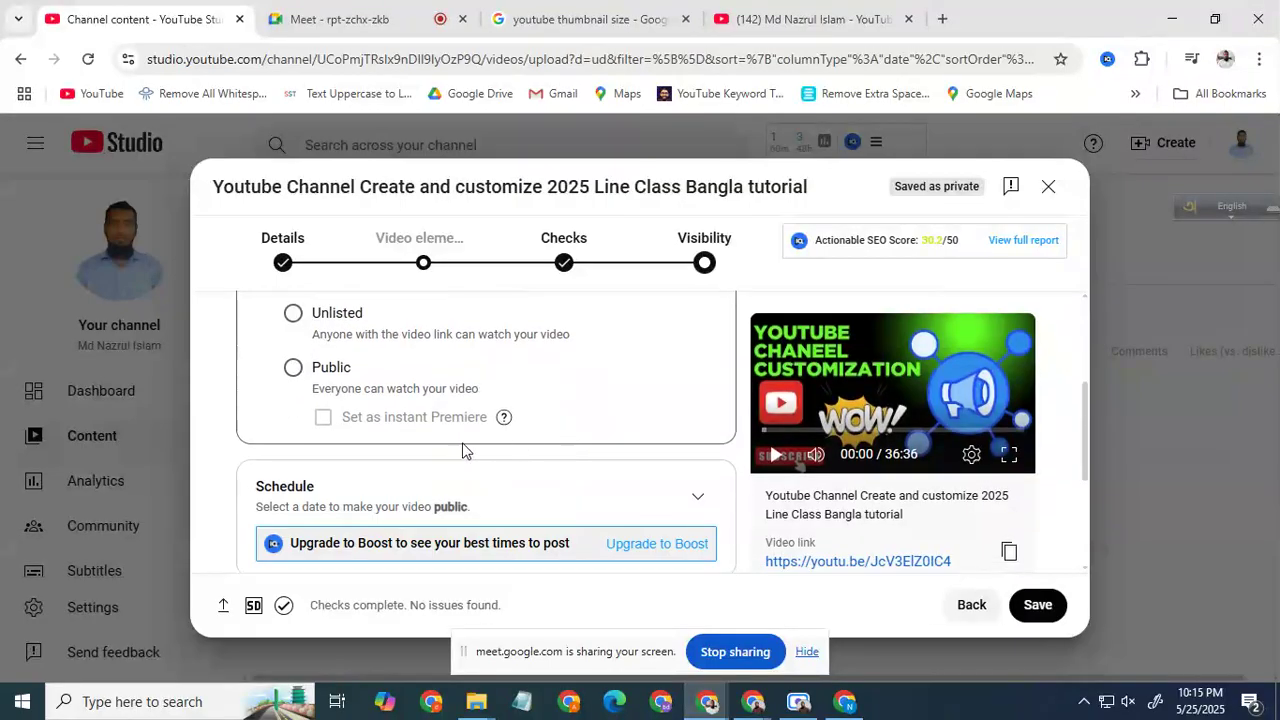
scroll(463, 450, up, 1)
click(291, 460)
scroll(573, 466, down, 2)
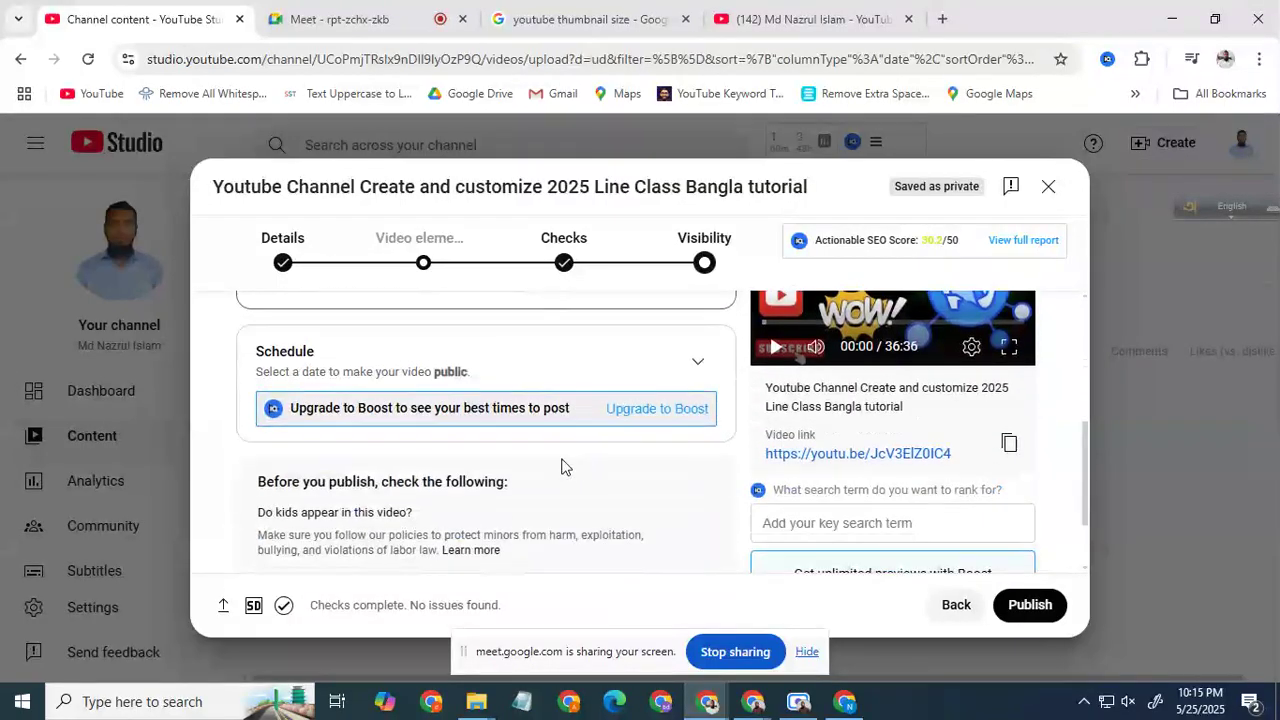
Expand the schedule options for making the video public and examine the publish date and time fields
scroll(340, 430, up, 2)
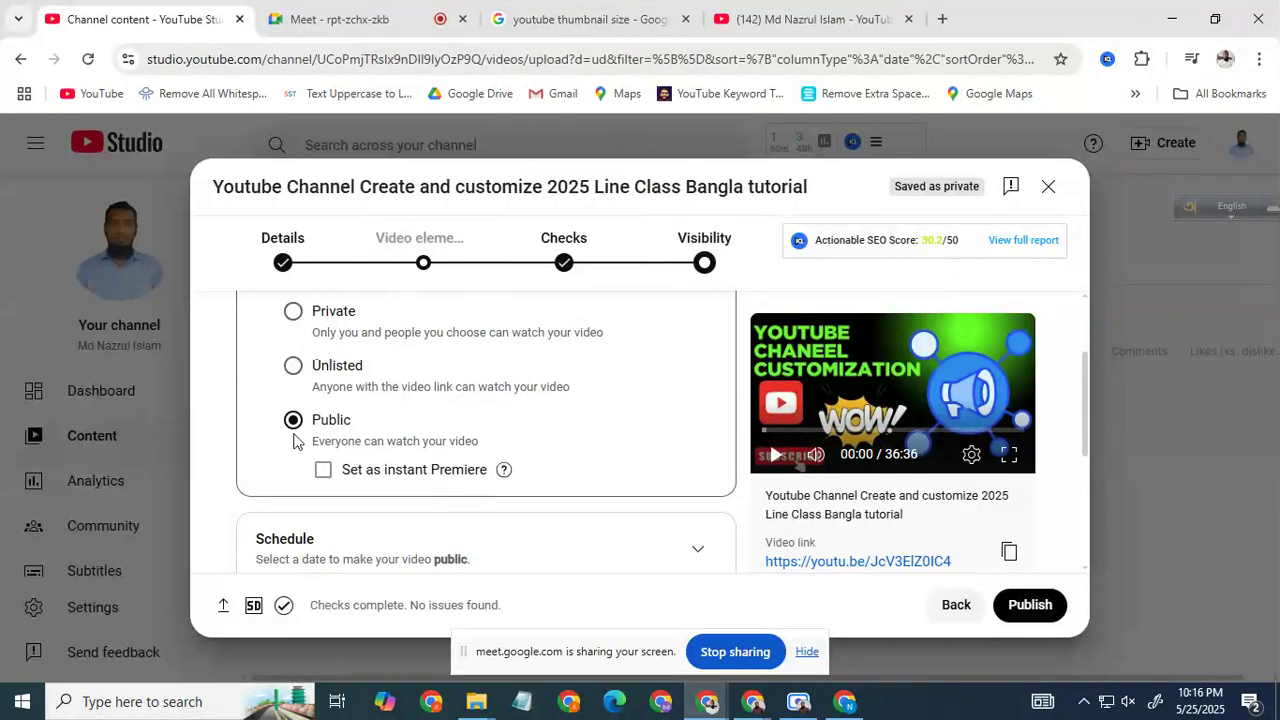
scroll(563, 437, down, 1)
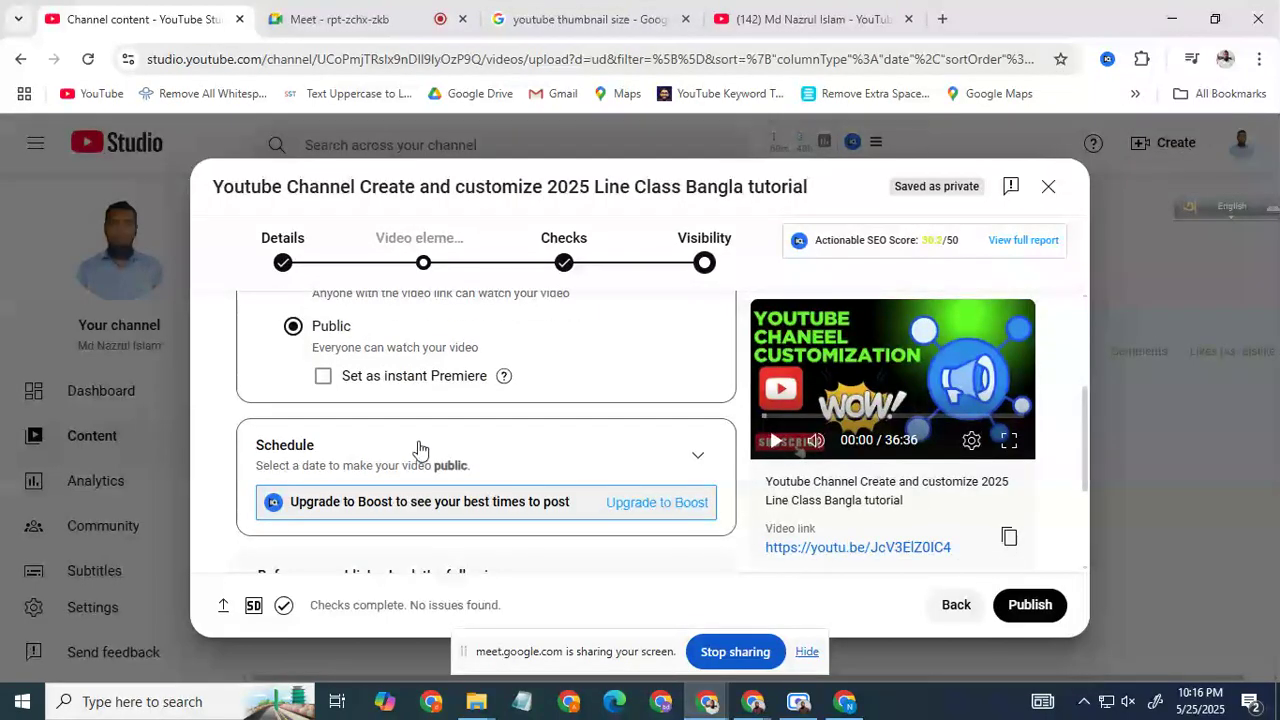
scroll(425, 447, down, 2)
scroll(403, 408, up, 2)
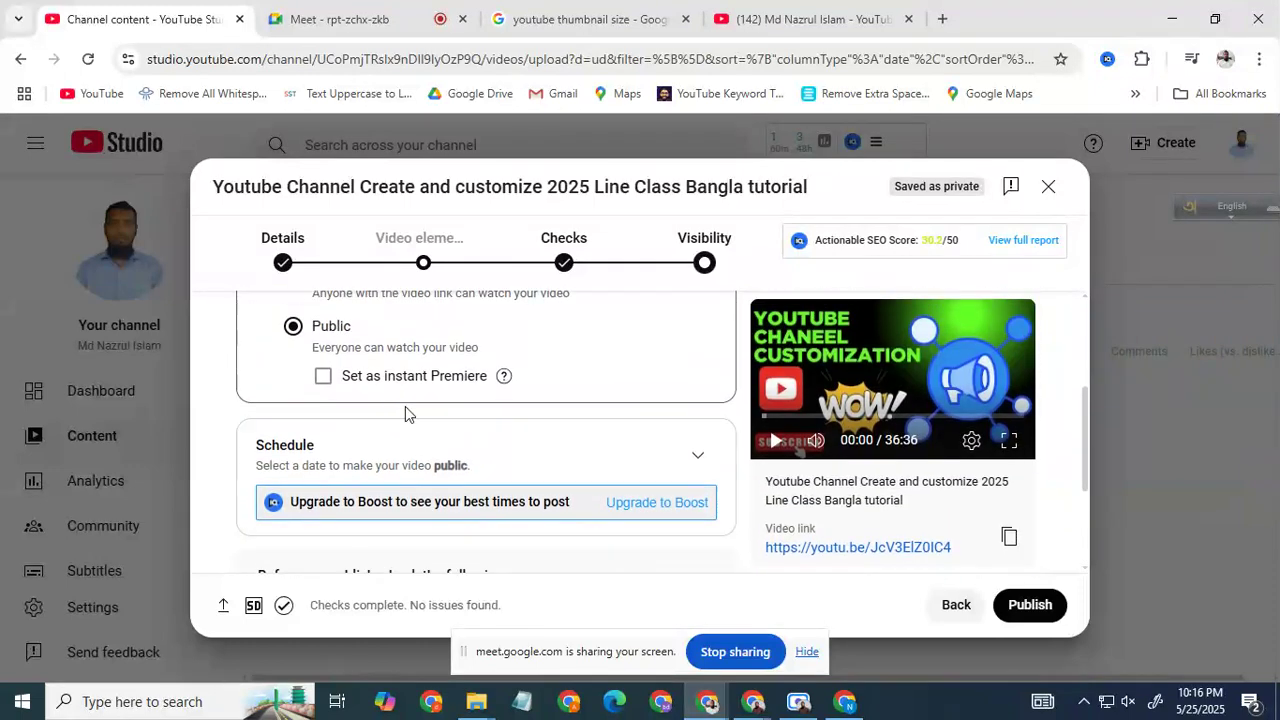
scroll(334, 386, up, 2)
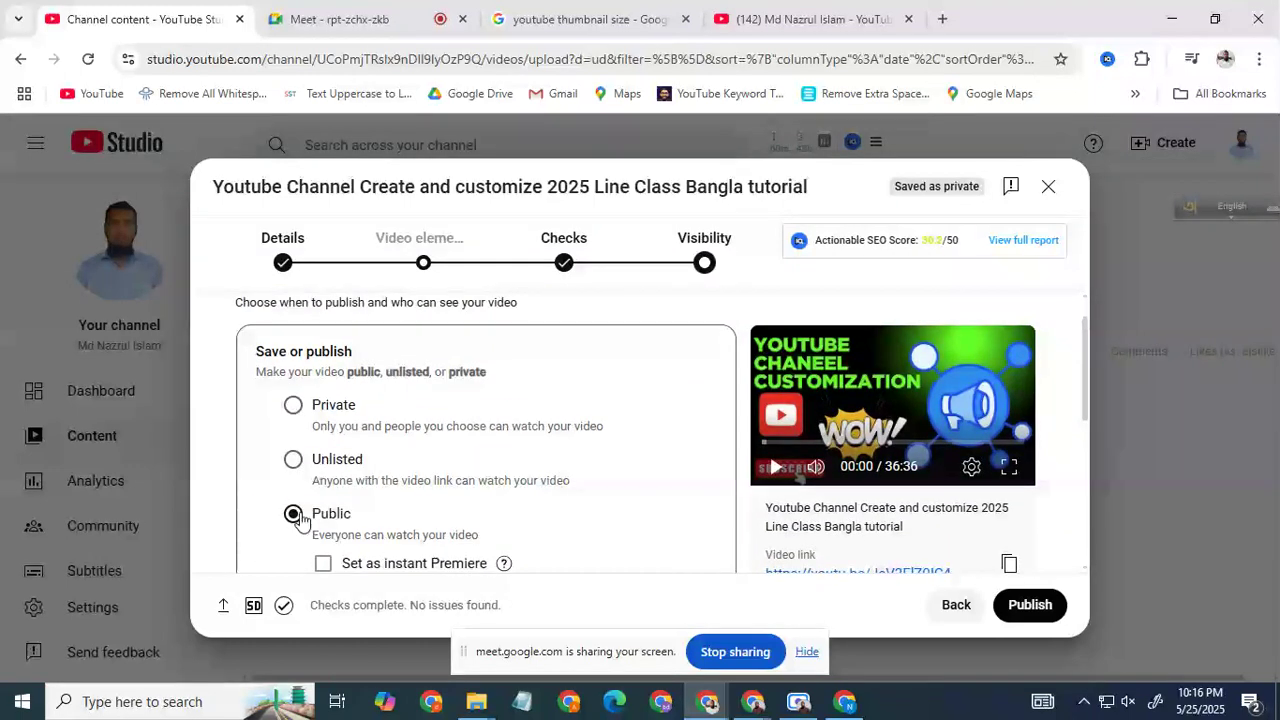
scroll(355, 530, down, 1)
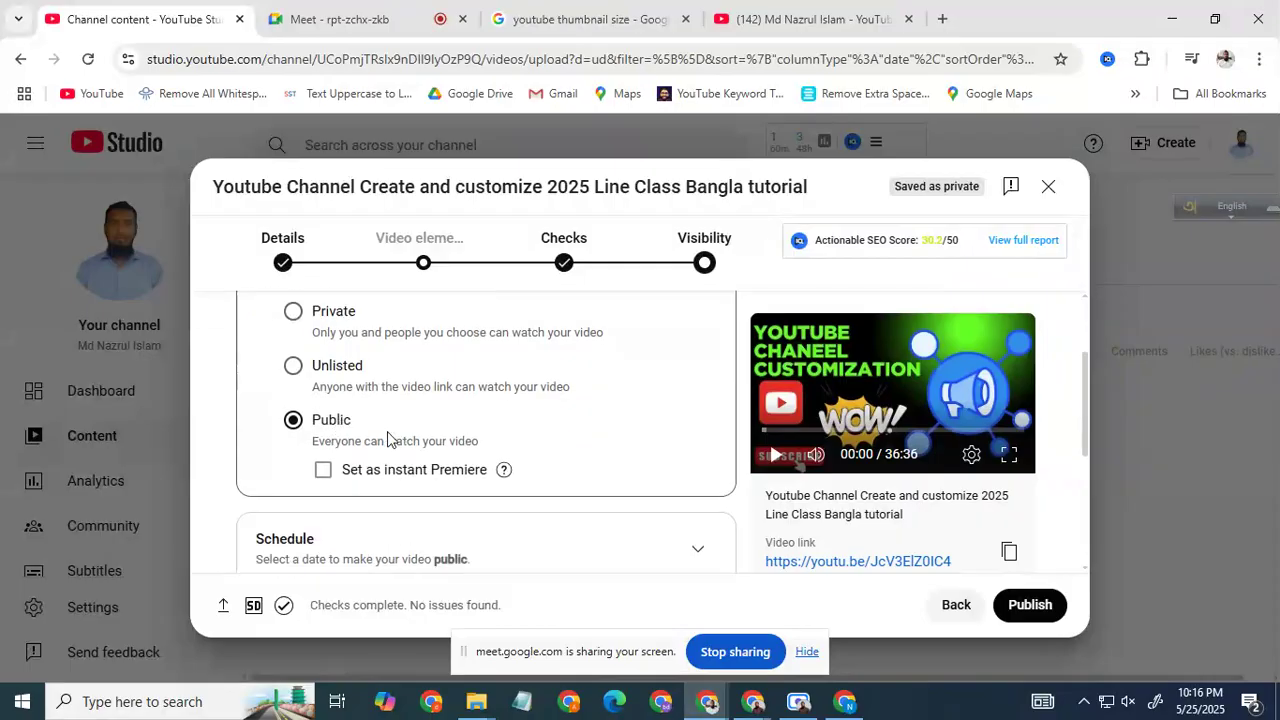
scroll(390, 436, down, 1)
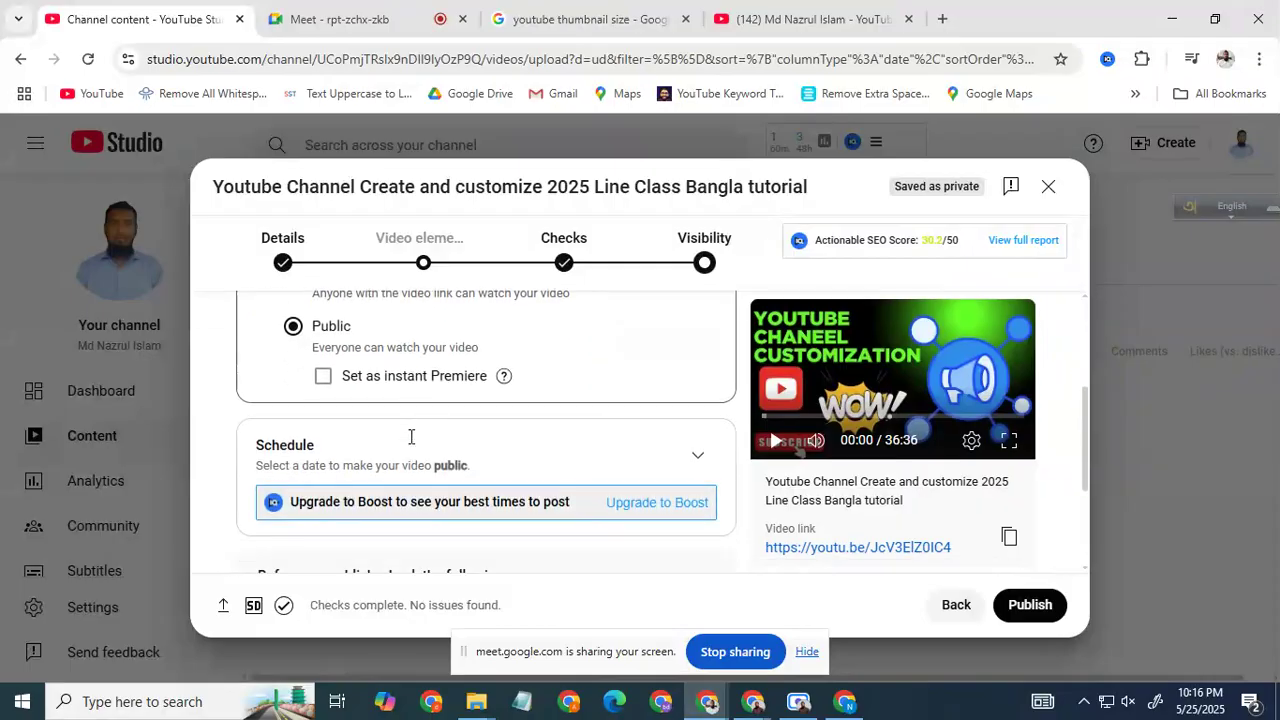
click(704, 465)
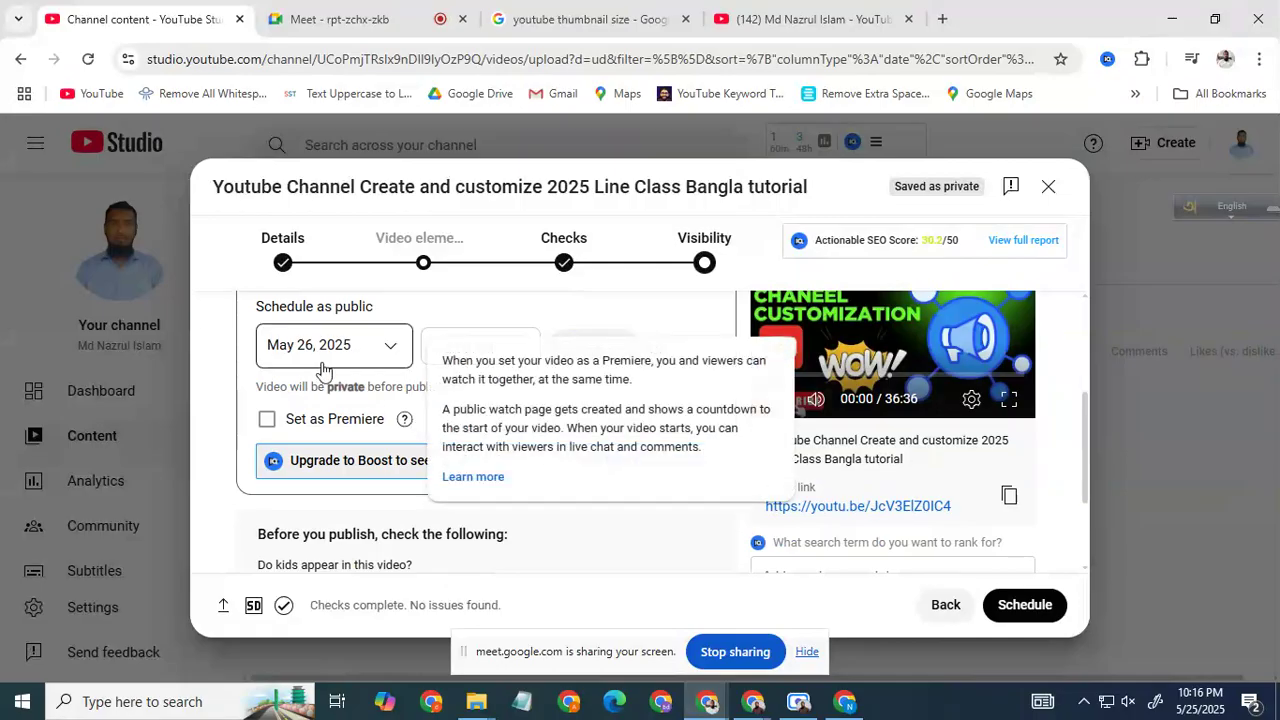
scroll(440, 410, up, 1)
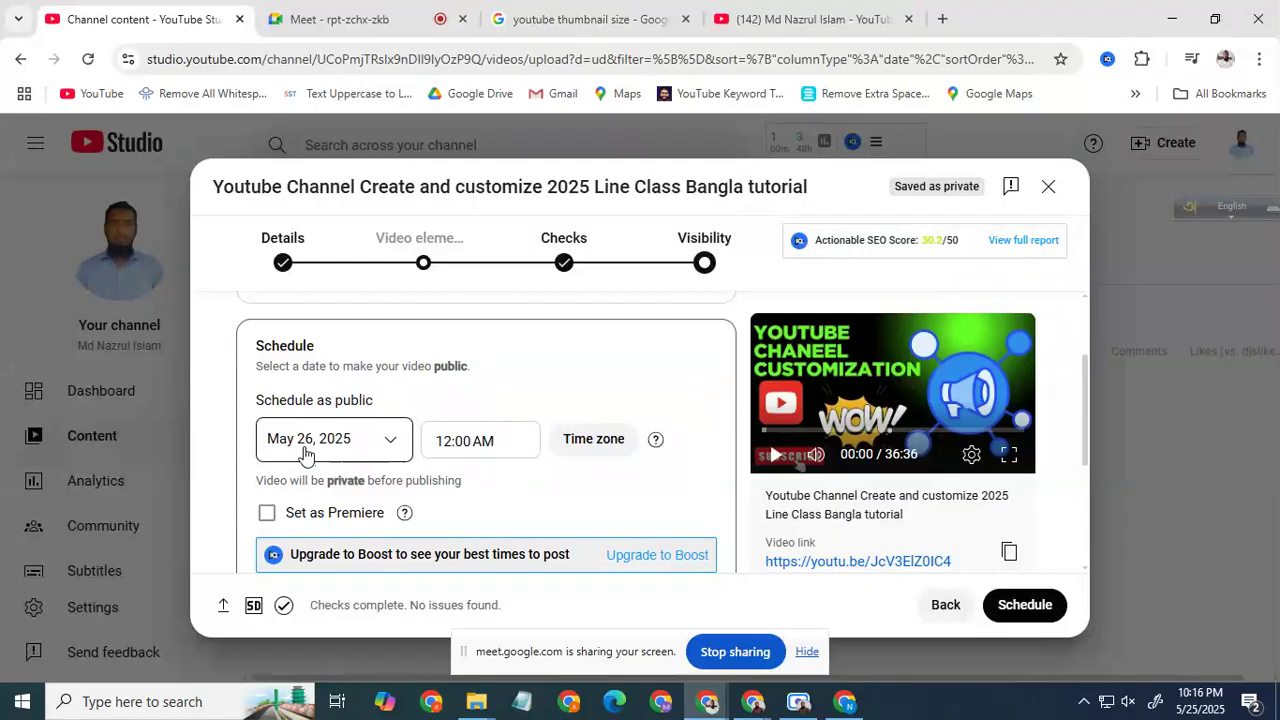
click(480, 440)
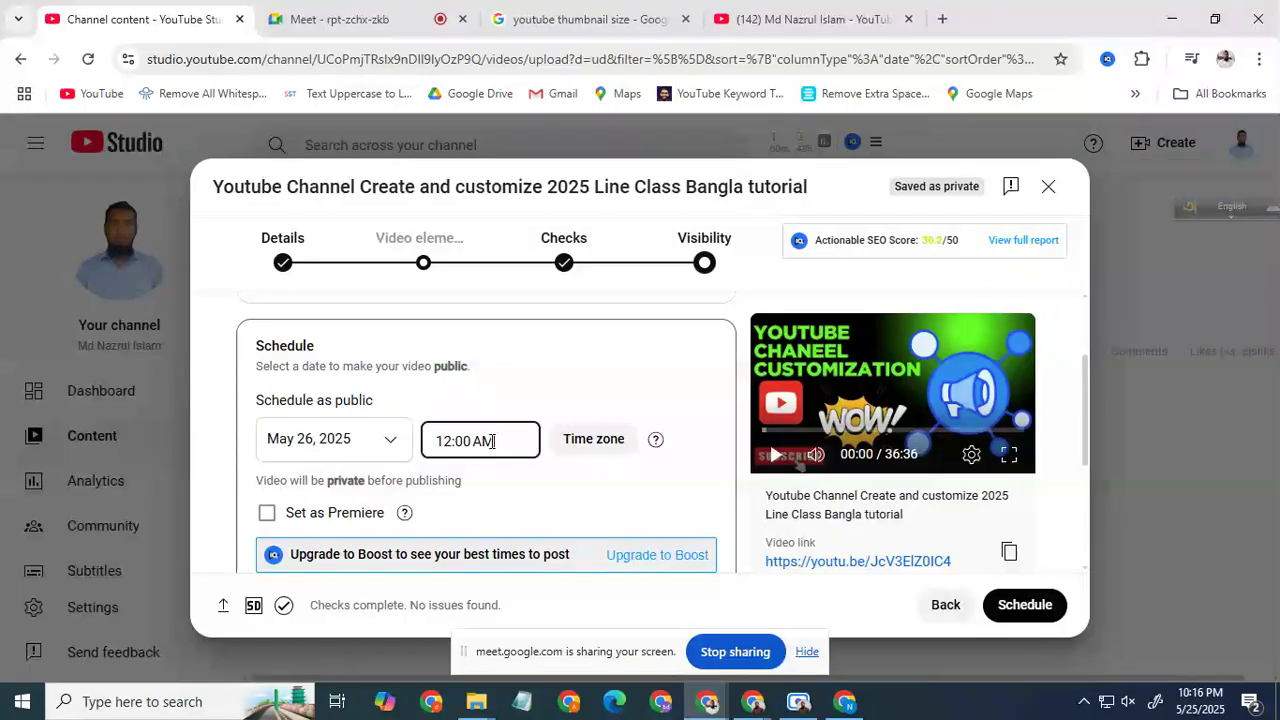
Browse the time zones offered for the scheduled publication and close the list without choosing one
click(596, 447)
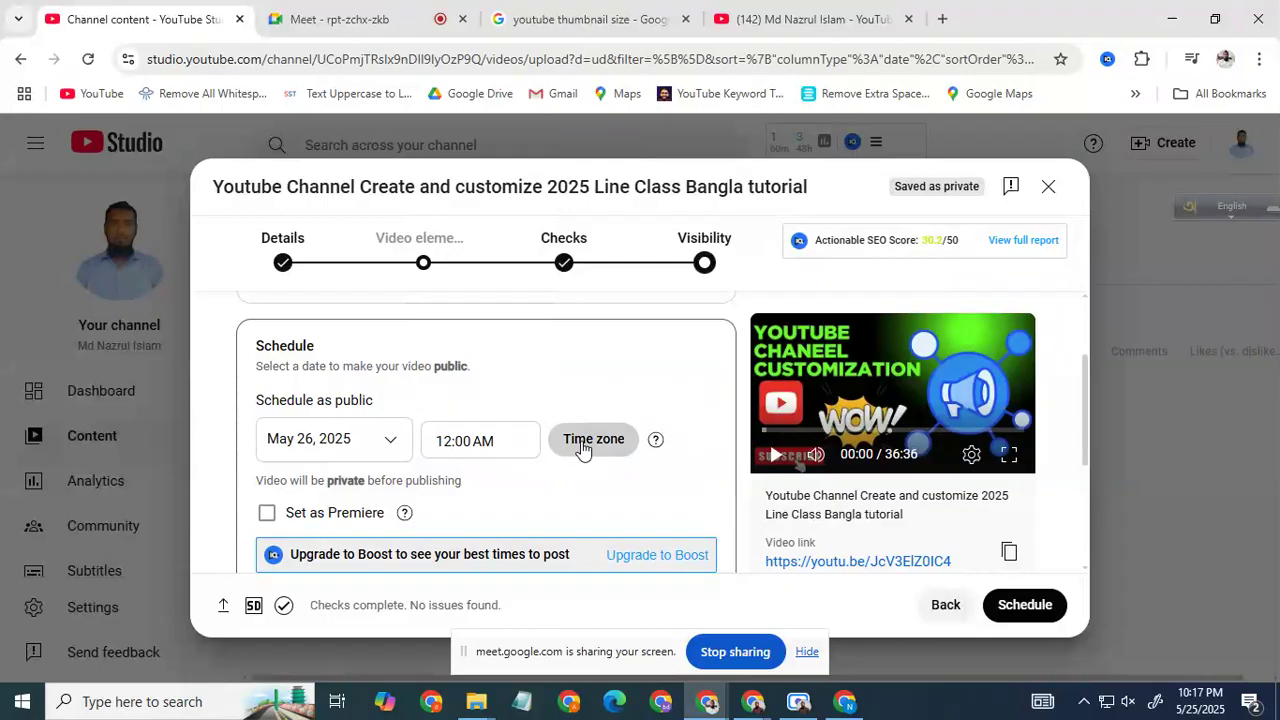
click(583, 450)
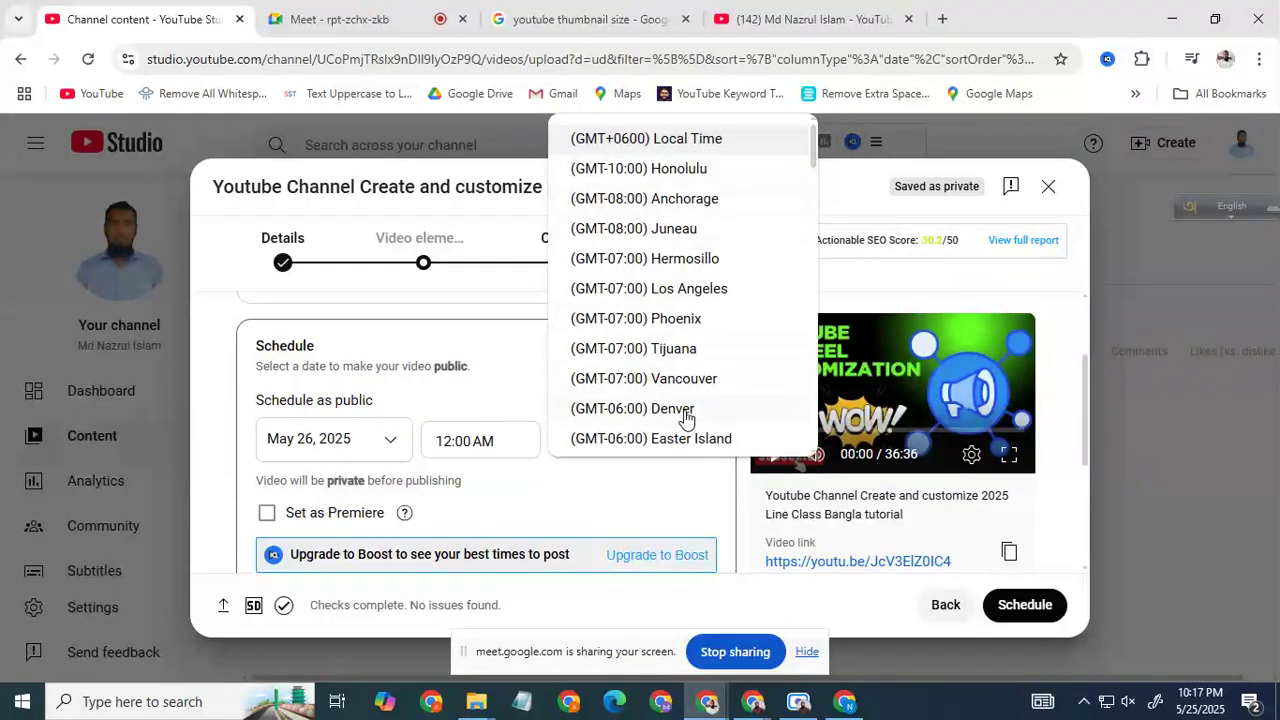
scroll(675, 418, down, 5)
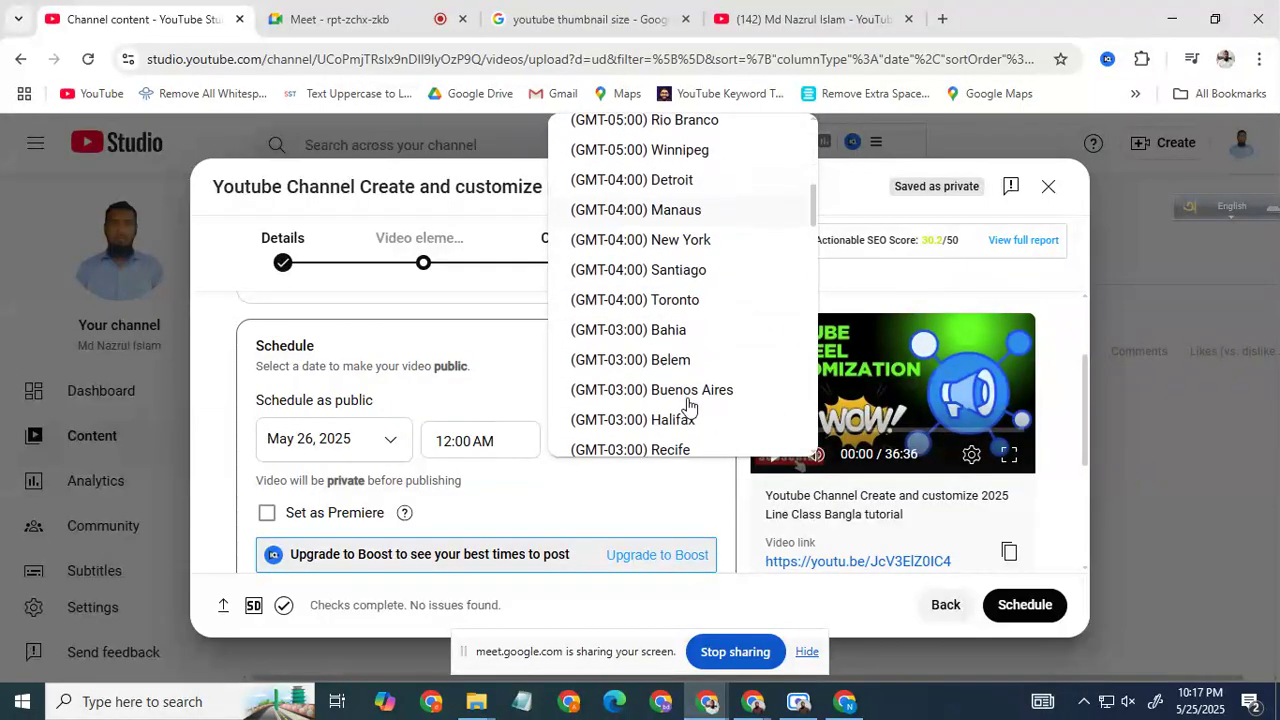
scroll(660, 400, up, 5)
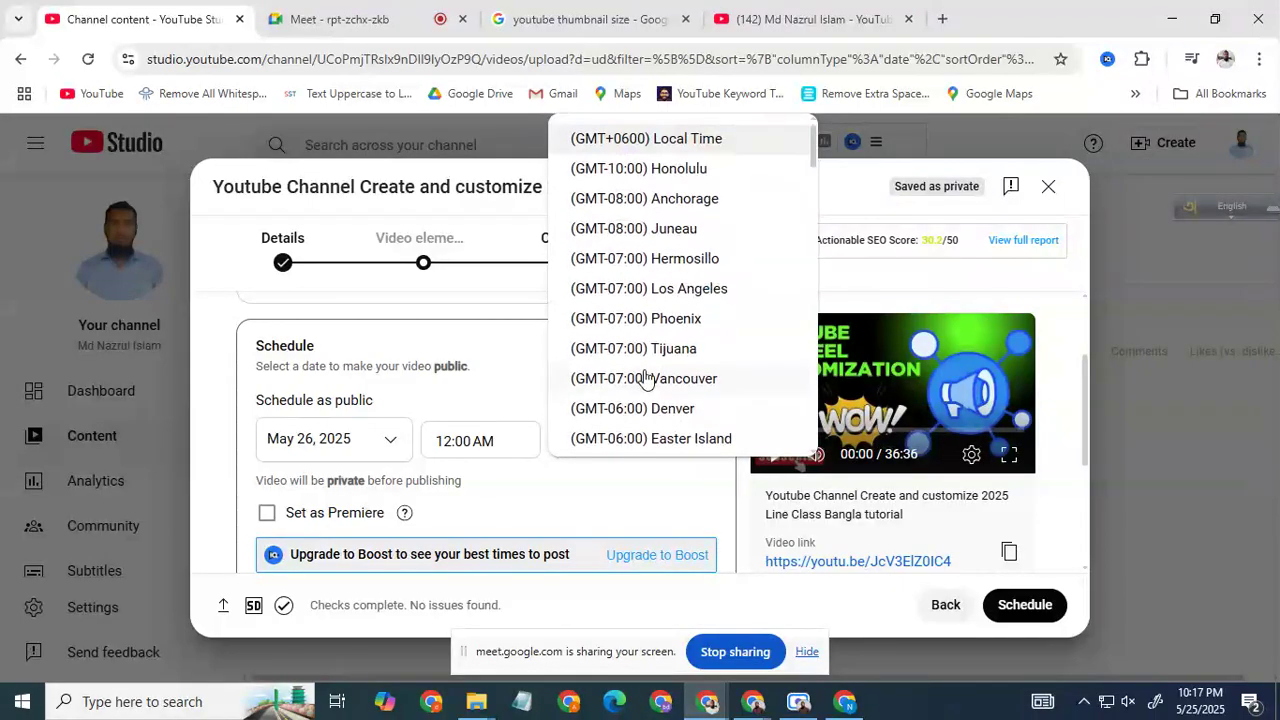
scroll(688, 440, down, 6)
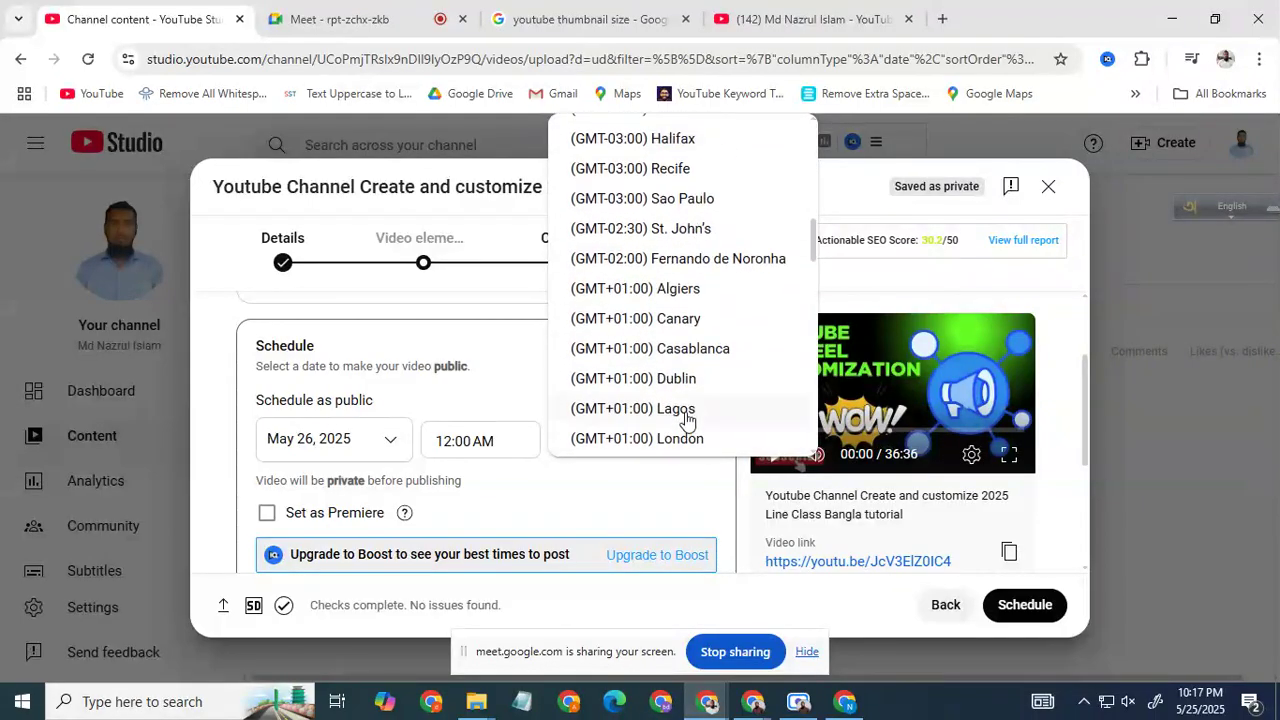
click(508, 343)
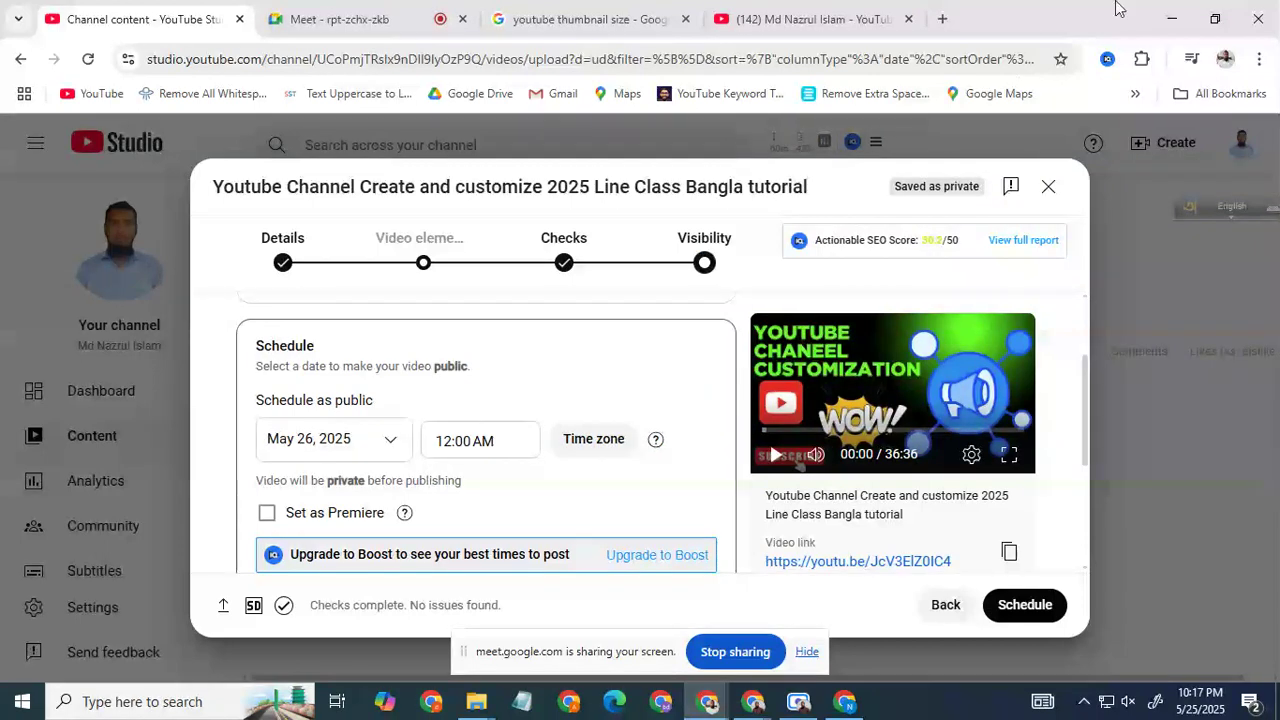
Search Google for "USA Time now" in a new browser tab
click(942, 19)
click(515, 59)
text(U)
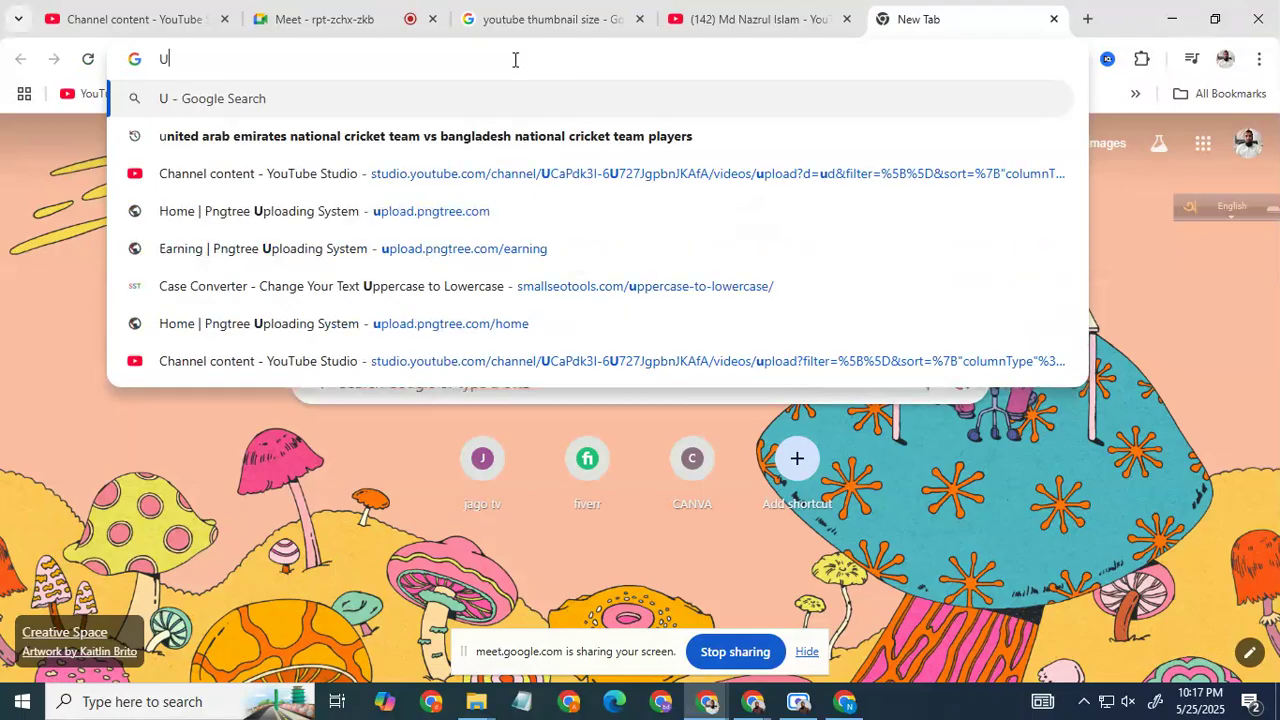
text(SA Tim)
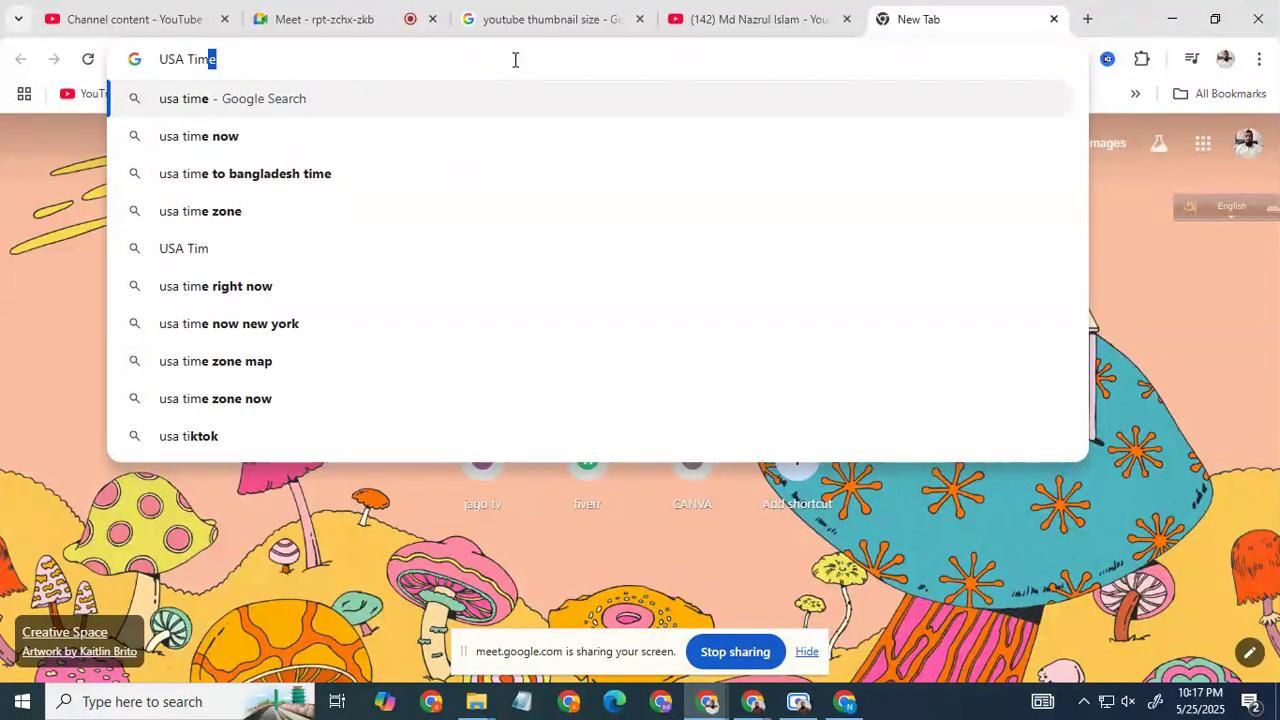
text(e now)
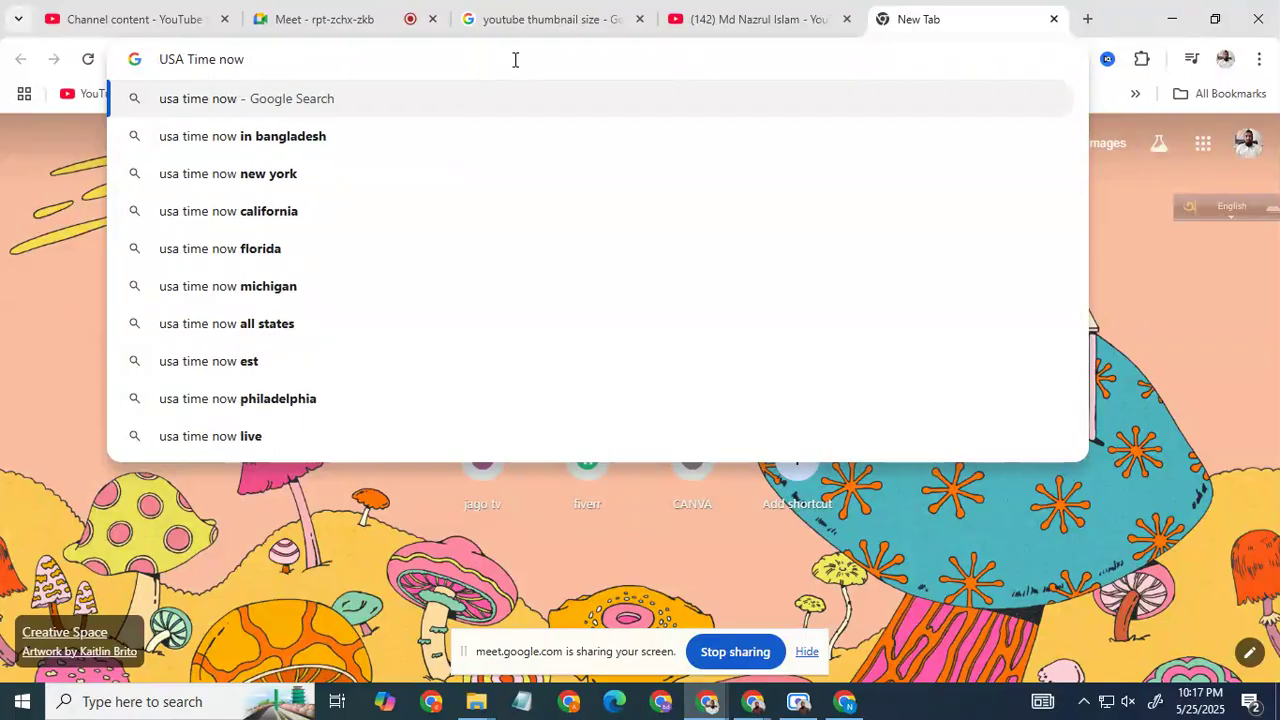
key(Return)
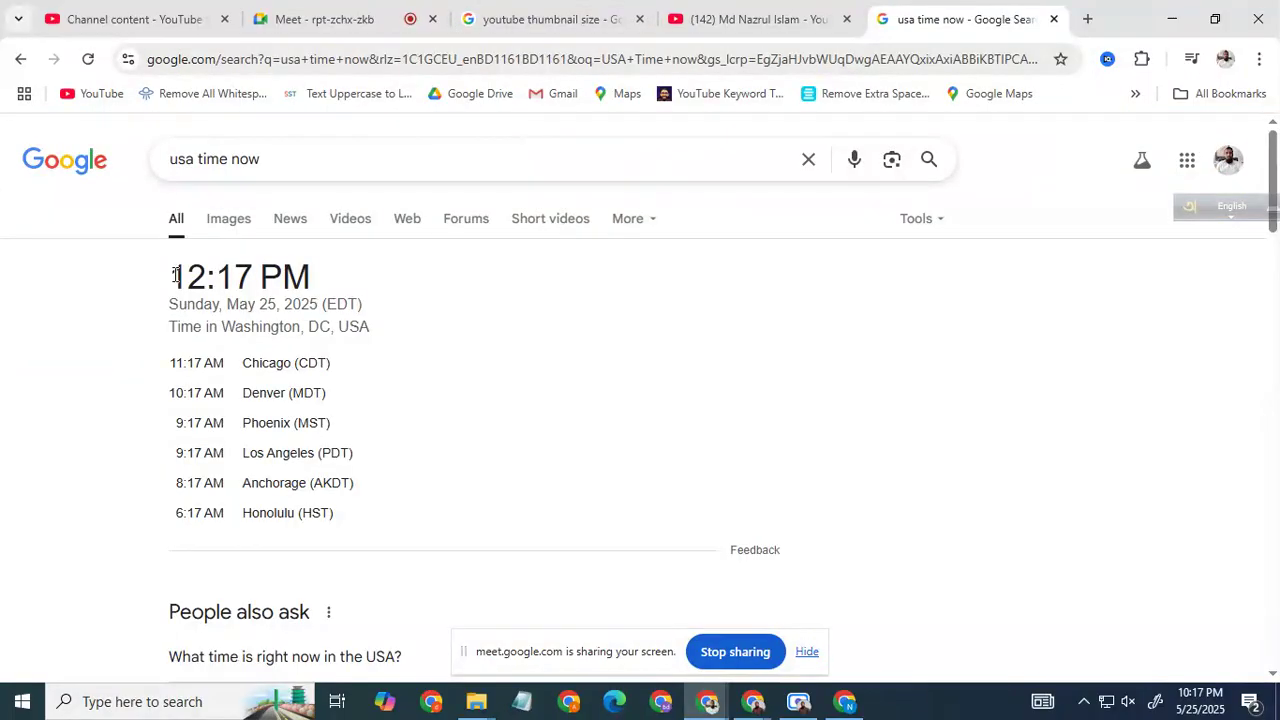
Examine the current times given for Washington, DC and Los Angeles in the search results
drag(172, 275, 312, 278)
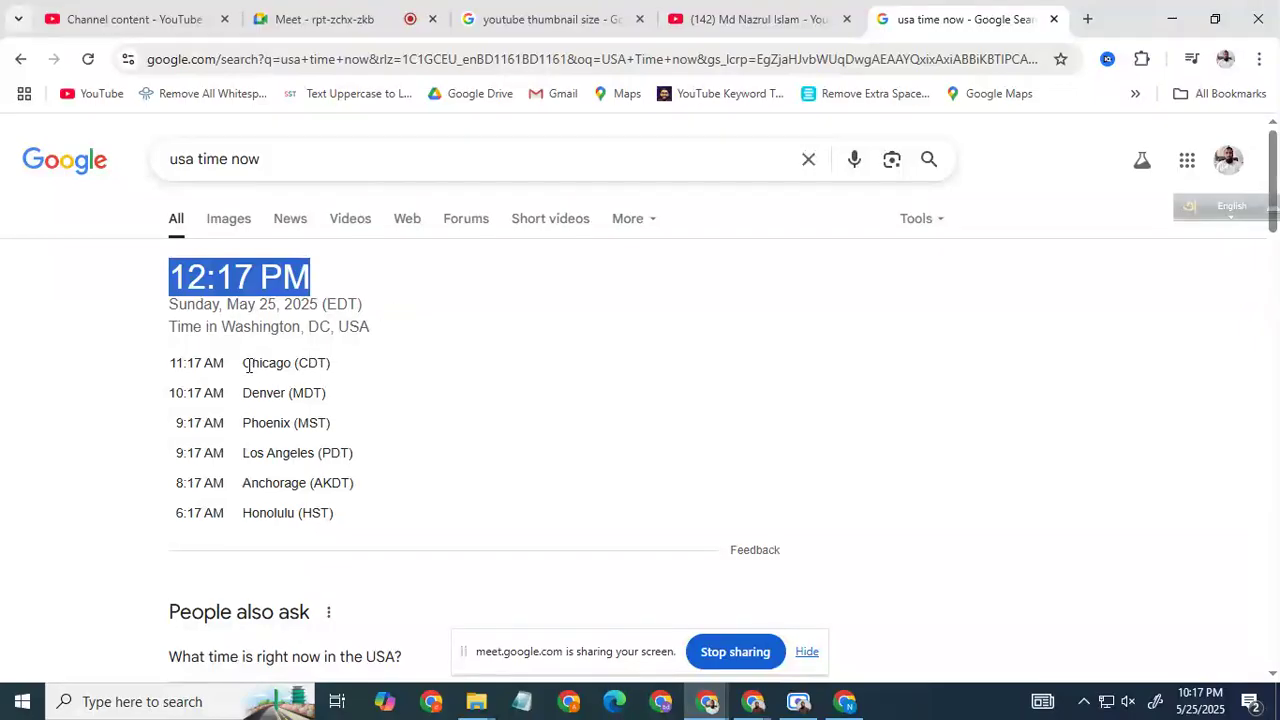
drag(245, 453, 318, 453)
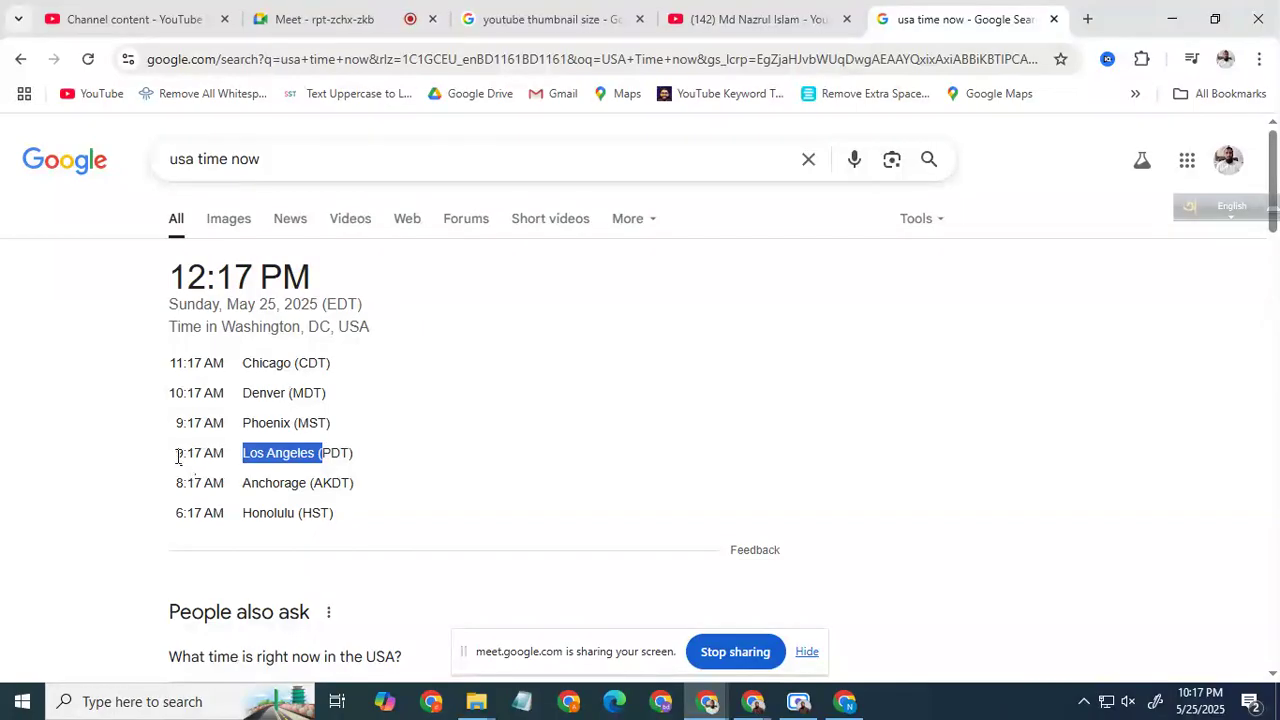
drag(177, 453, 212, 457)
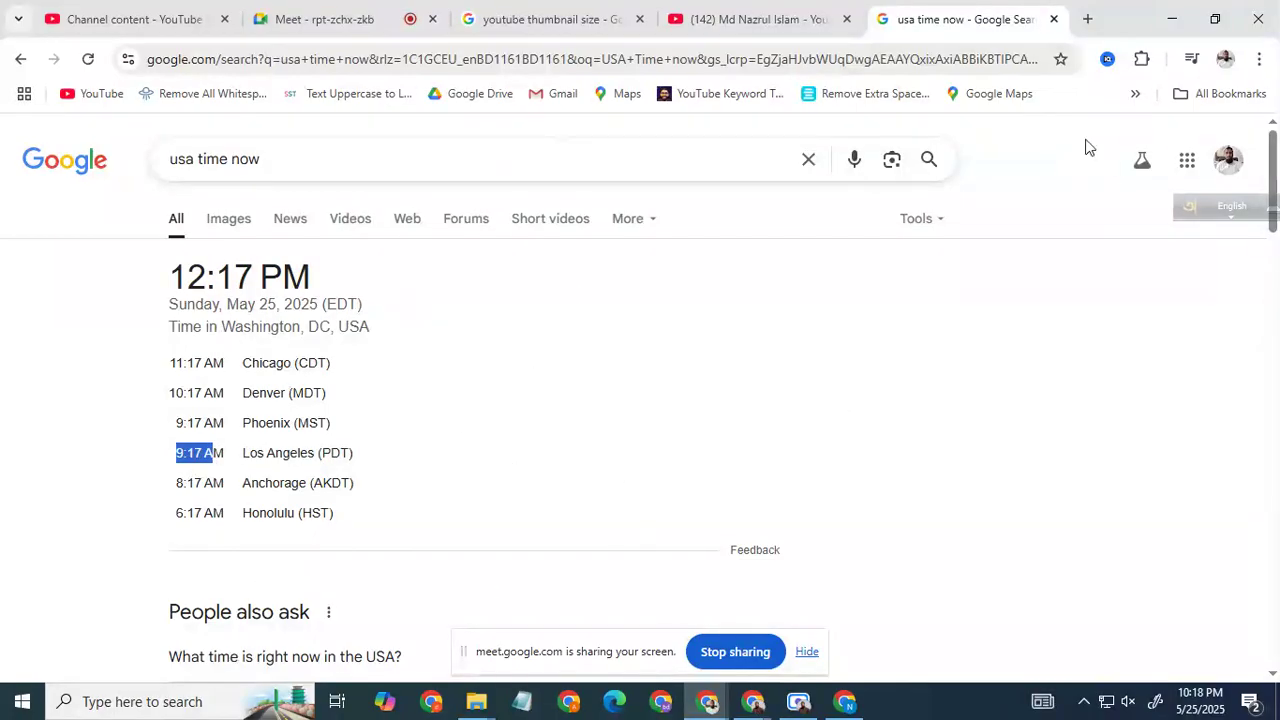
click(1044, 132)
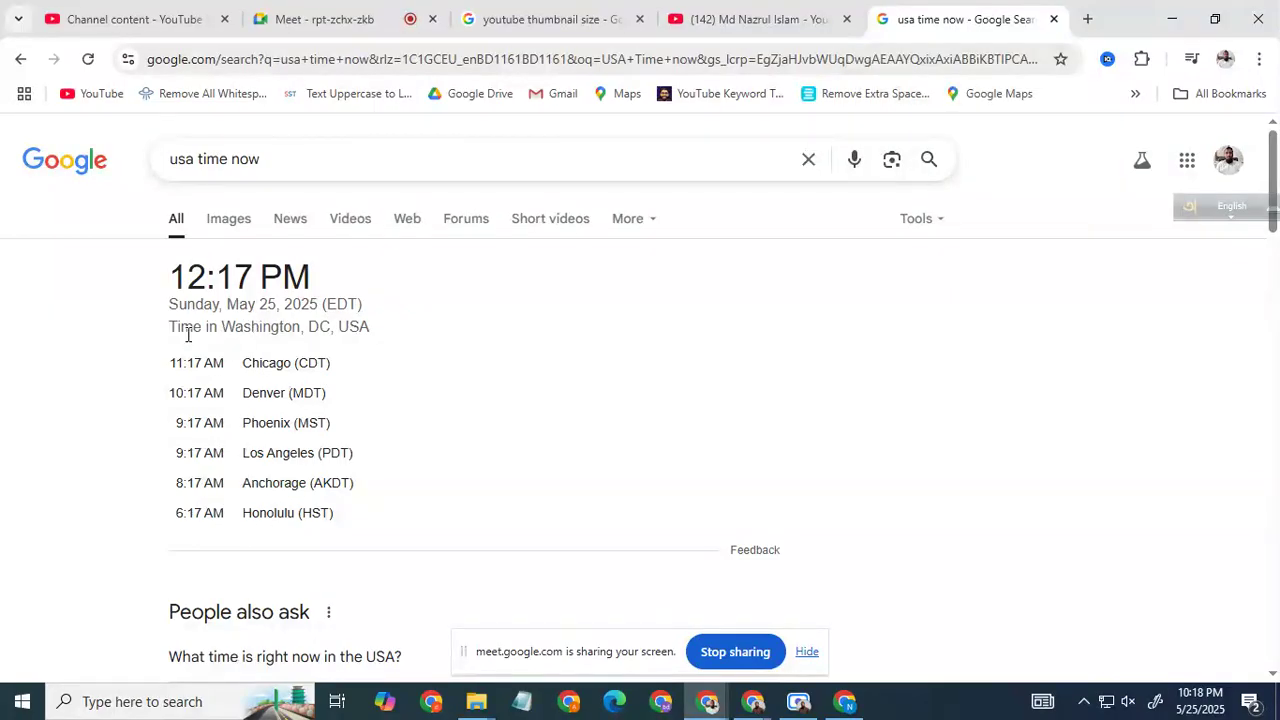
drag(178, 329, 348, 328)
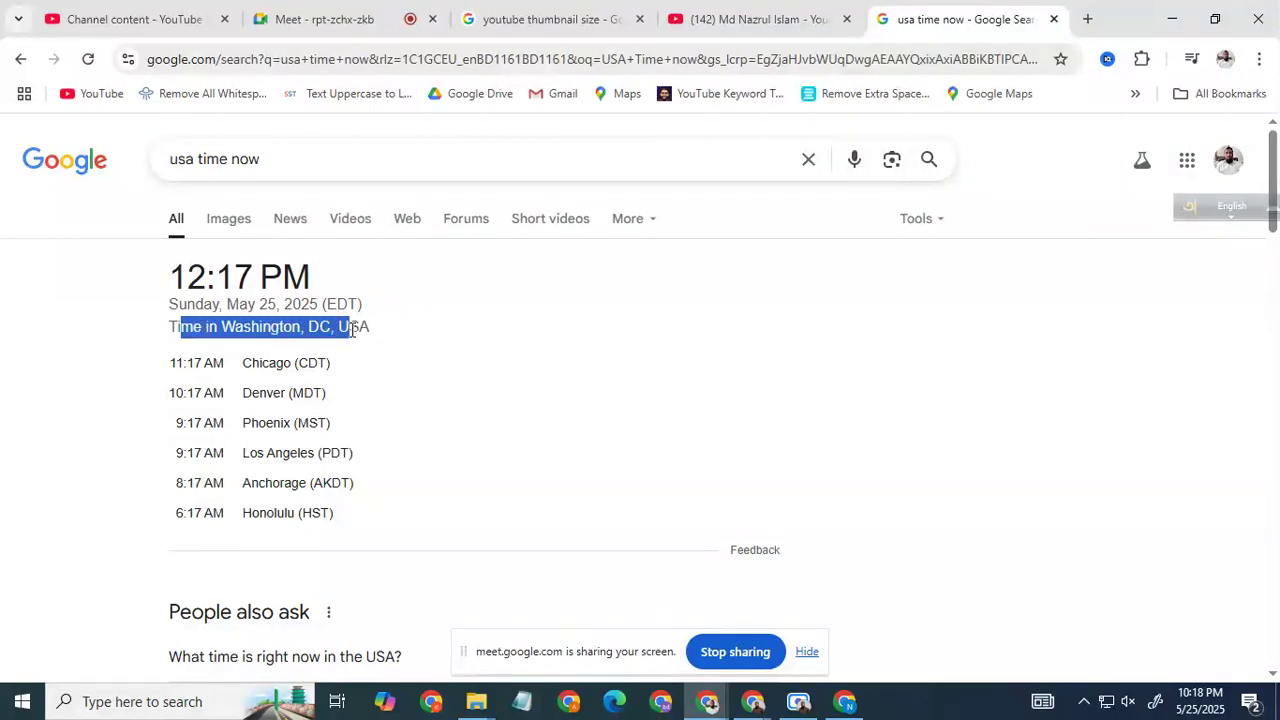
Return to the video's upload dialog in YouTube Studio and review the schedule's publish time field without changing the time
click(759, 28)
click(145, 22)
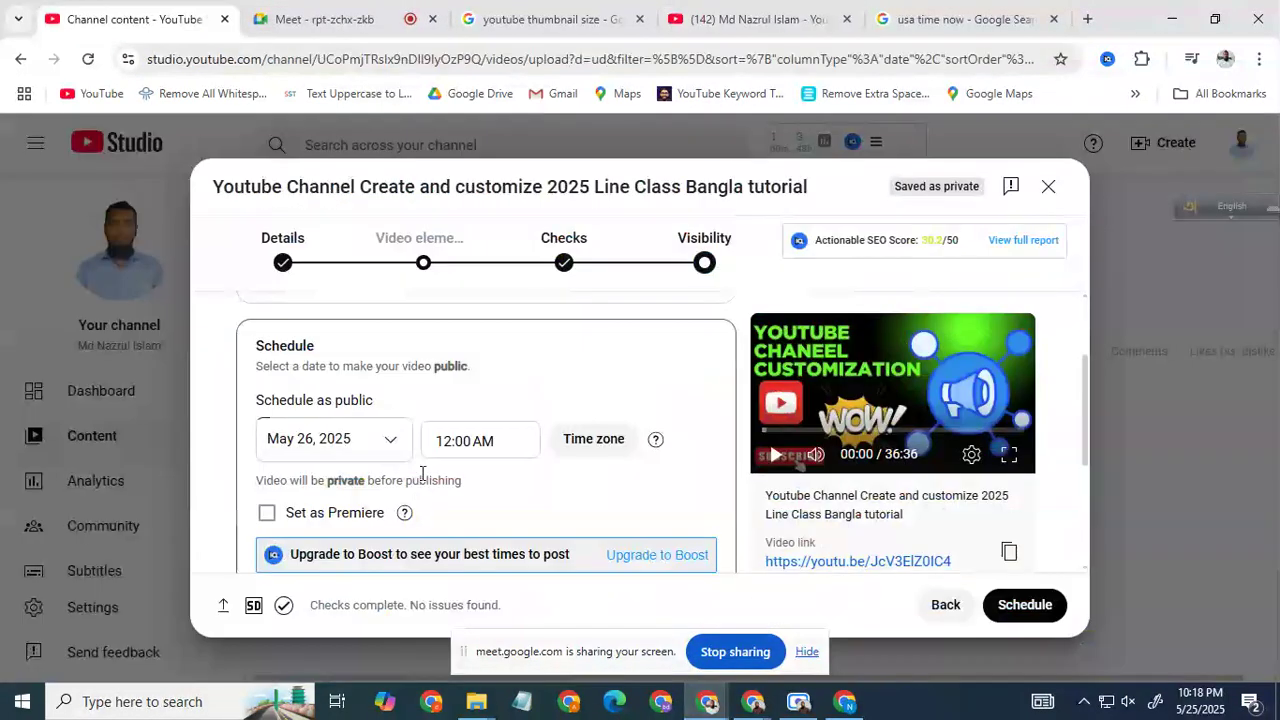
click(475, 441)
click(490, 495)
scroll(310, 520, down, 1)
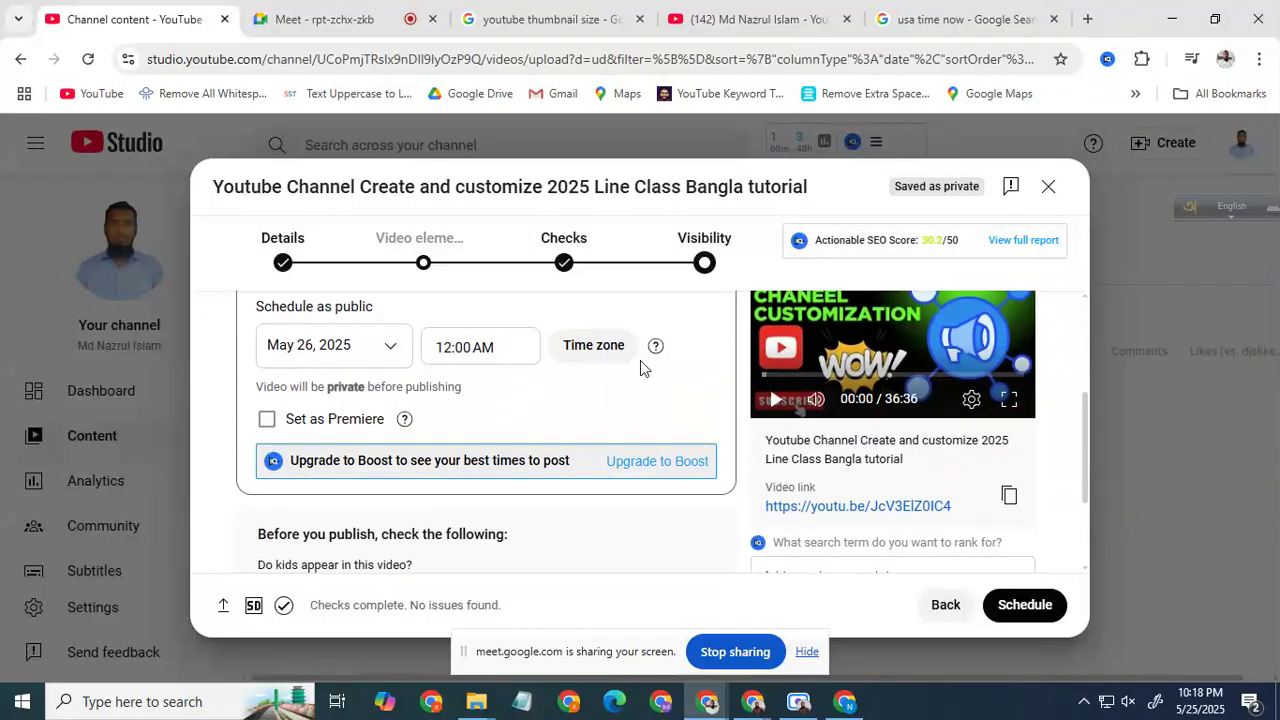
Switch from scheduling back to Save or publish with Public visibility, publish the video and close the sharing dialog
scroll(640, 360, up, 1)
scroll(718, 340, up, 2)
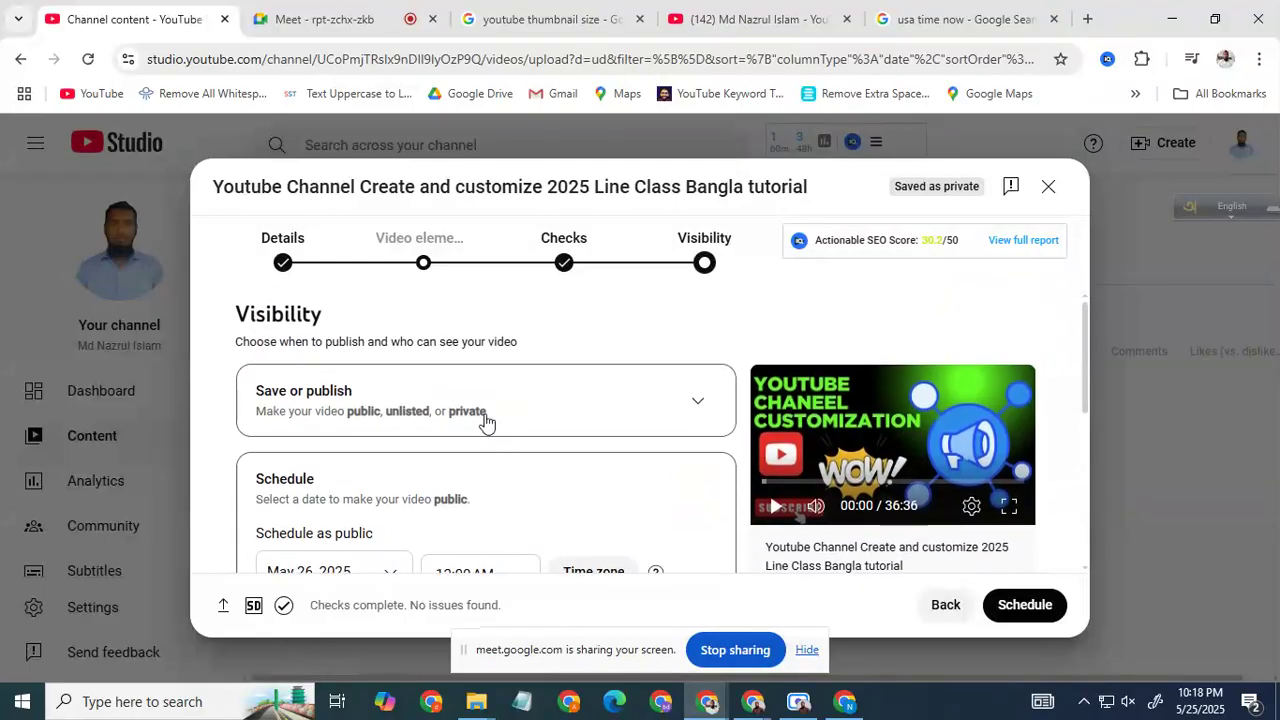
click(699, 406)
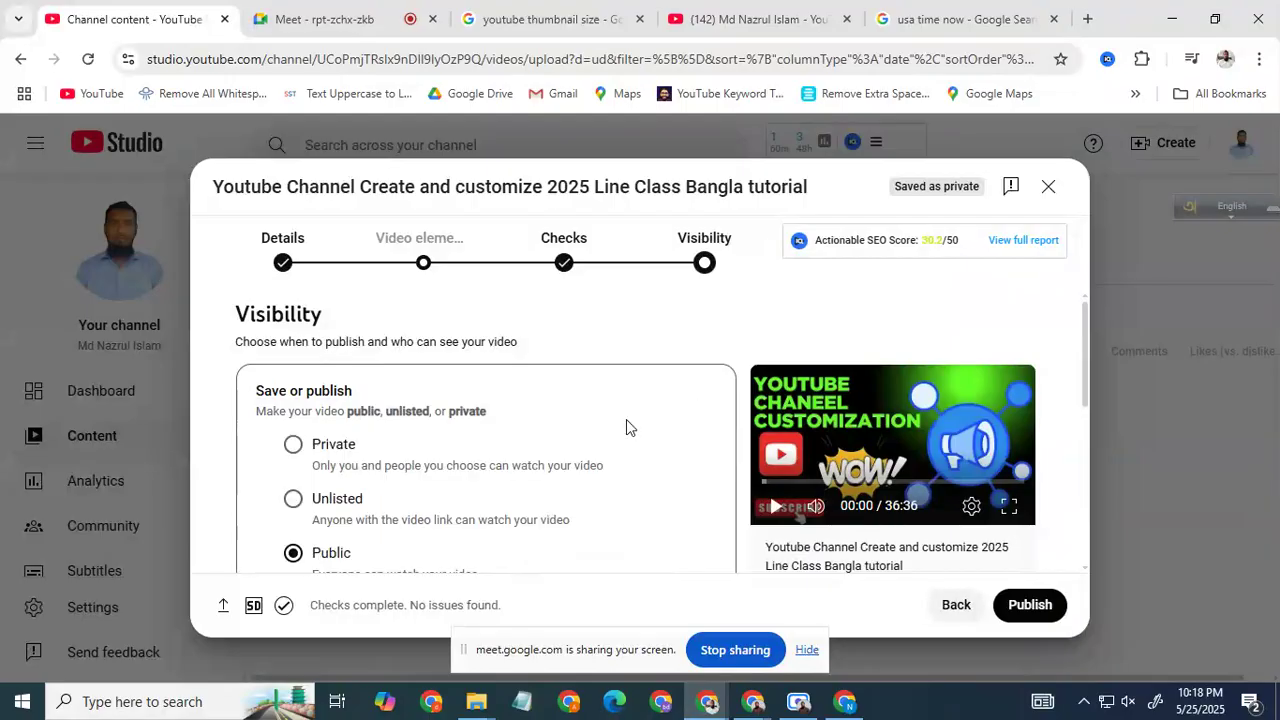
scroll(340, 500, down, 1)
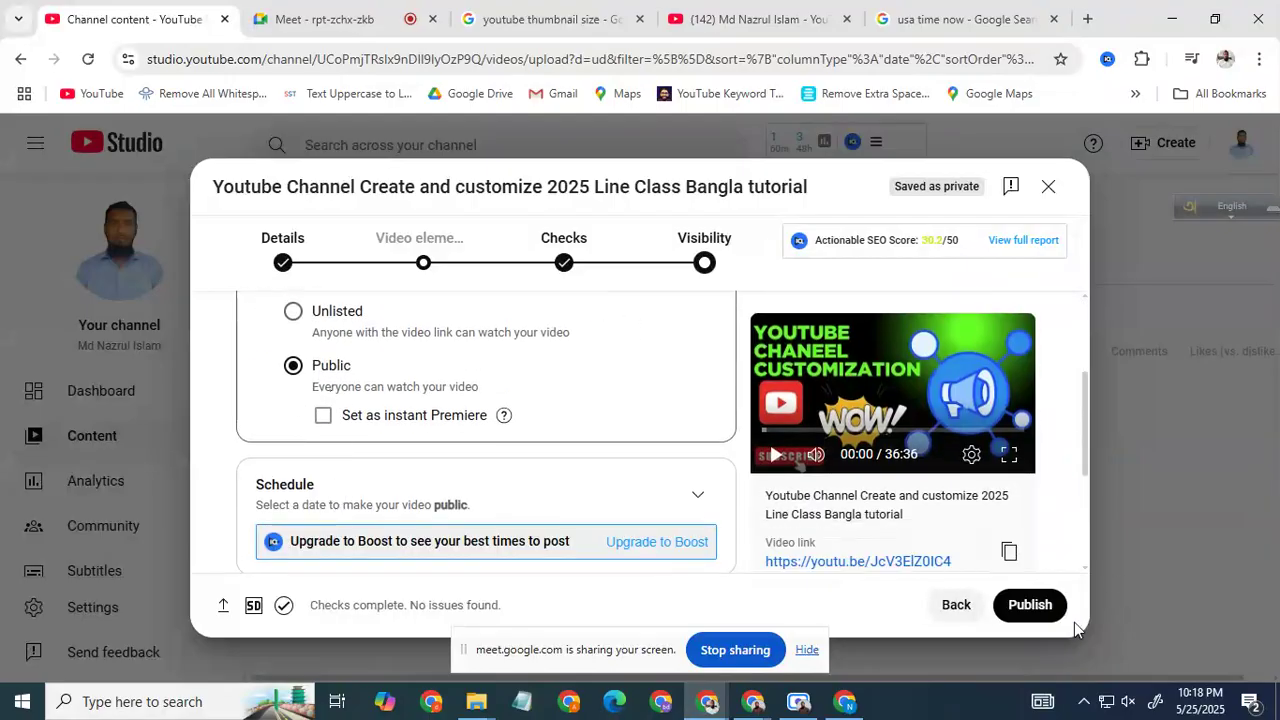
click(1030, 604)
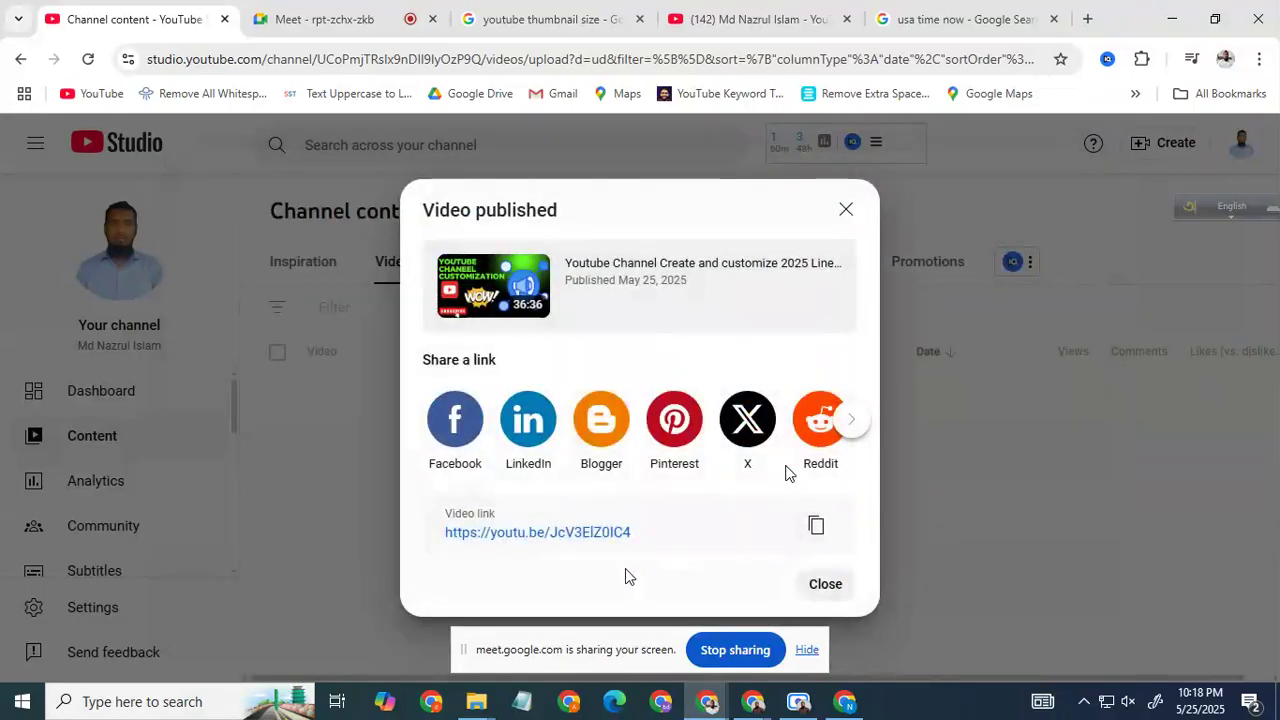
click(846, 212)
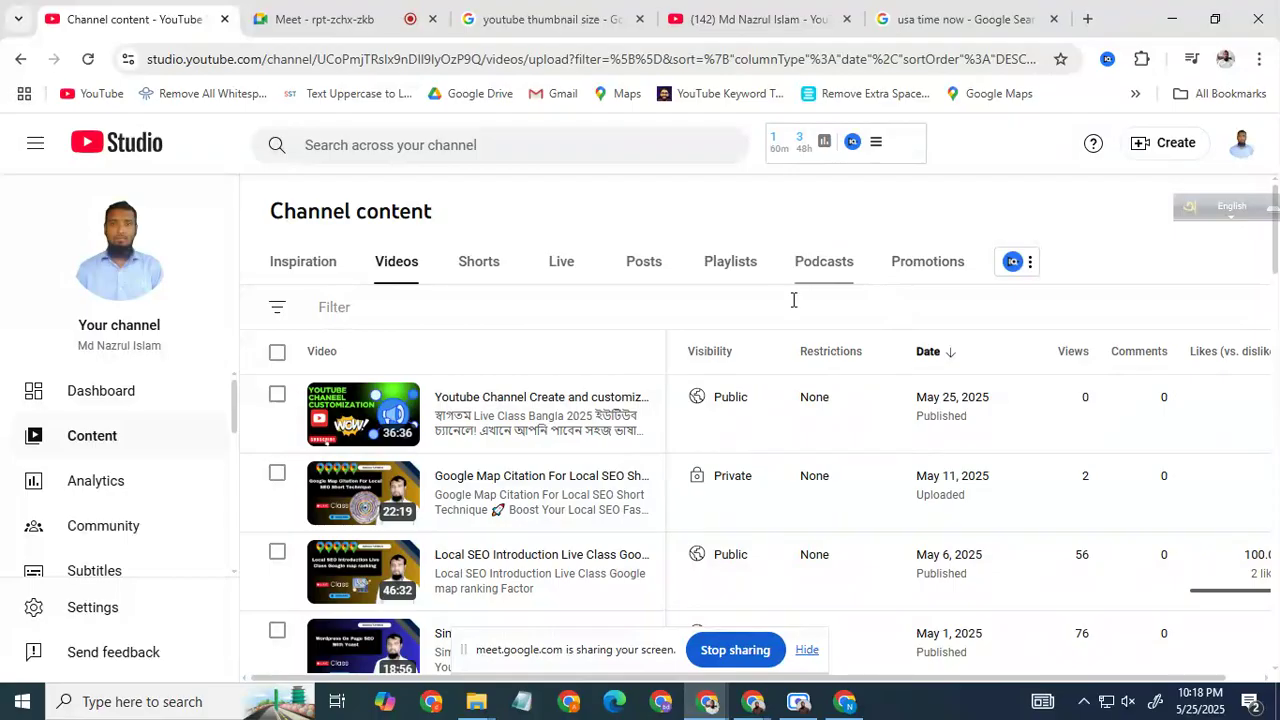
Switch to the Google Meet call and bring up the Scre.io screen recorder window
mouse_move(557, 416)
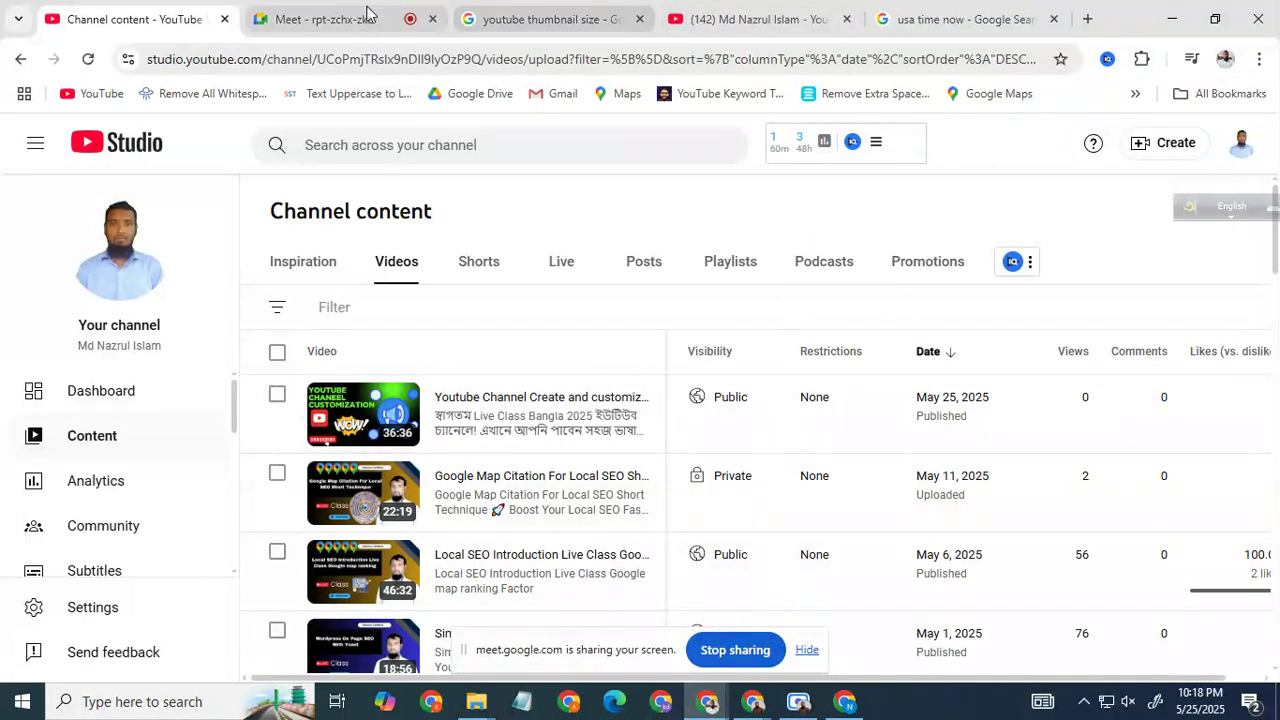
click(400, 19)
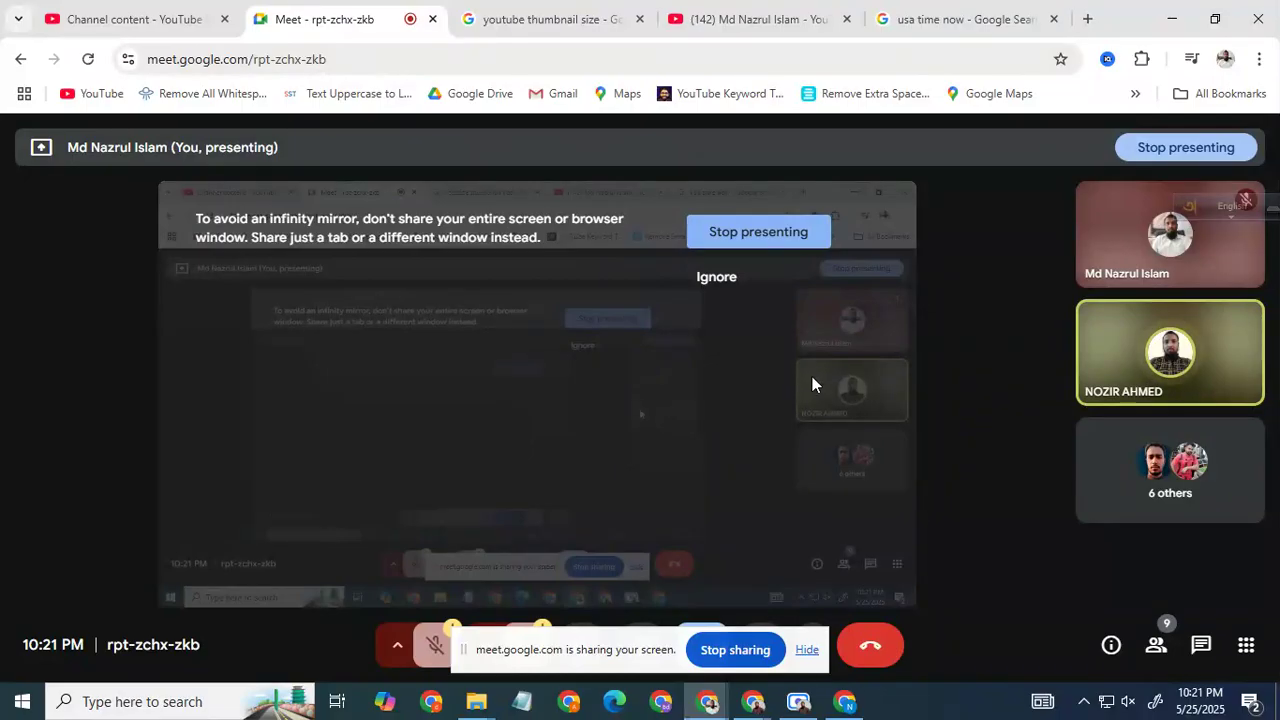
click(797, 701)
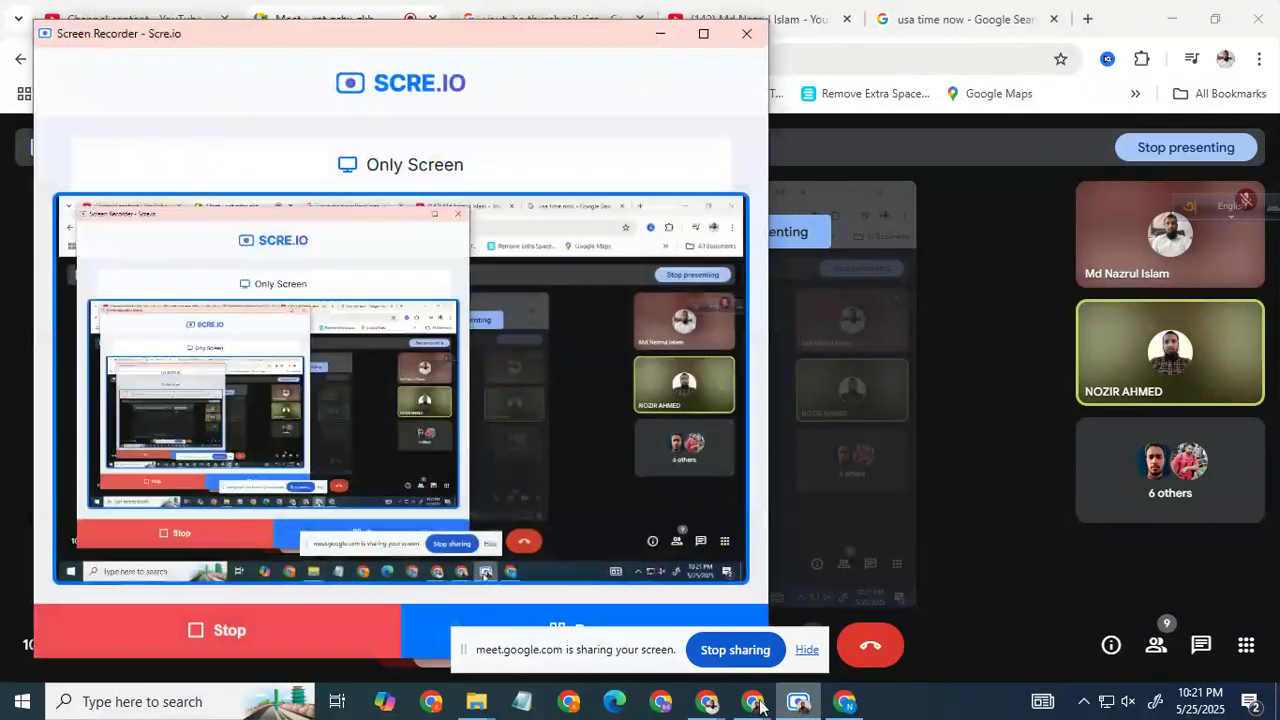